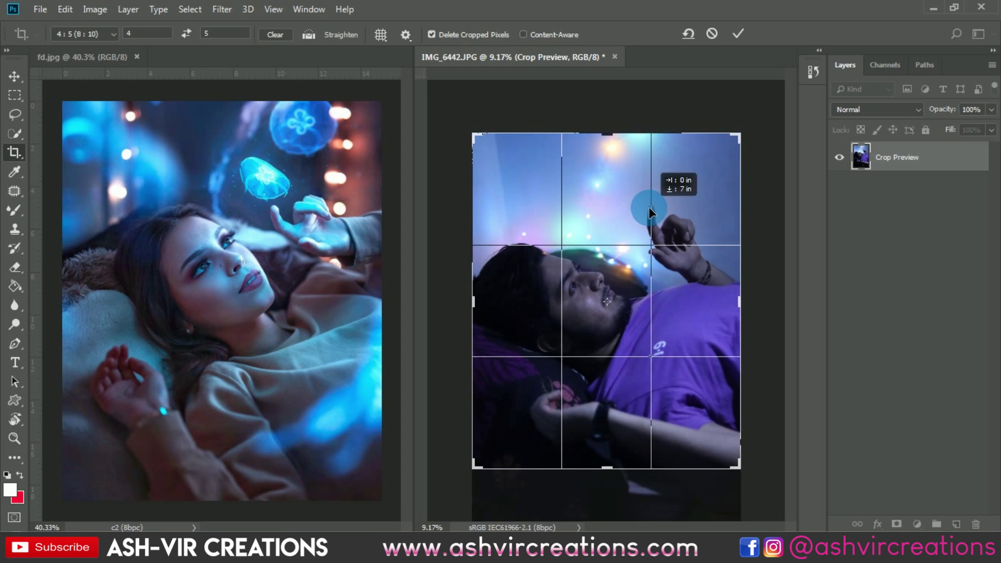
# Step: Apply the 4:5 crop to the photo of the lying man
pyautogui.click(735, 31)
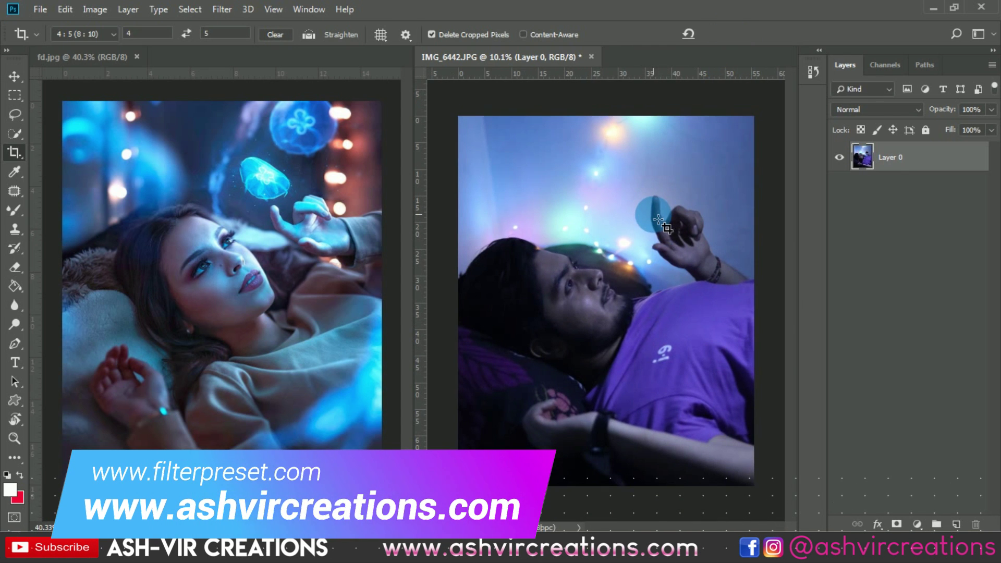
pyautogui.press('v')
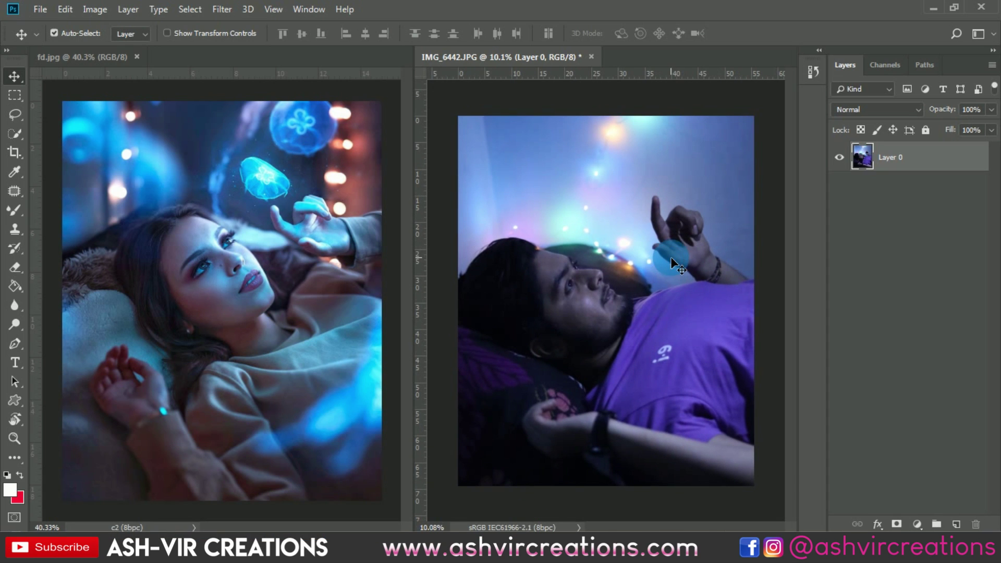
# Step: Open j1.png from the Jellyfish folder and bring its jellyfish into the cropped photo as a new layer
pyautogui.click(46, 10)
pyautogui.click(52, 39)
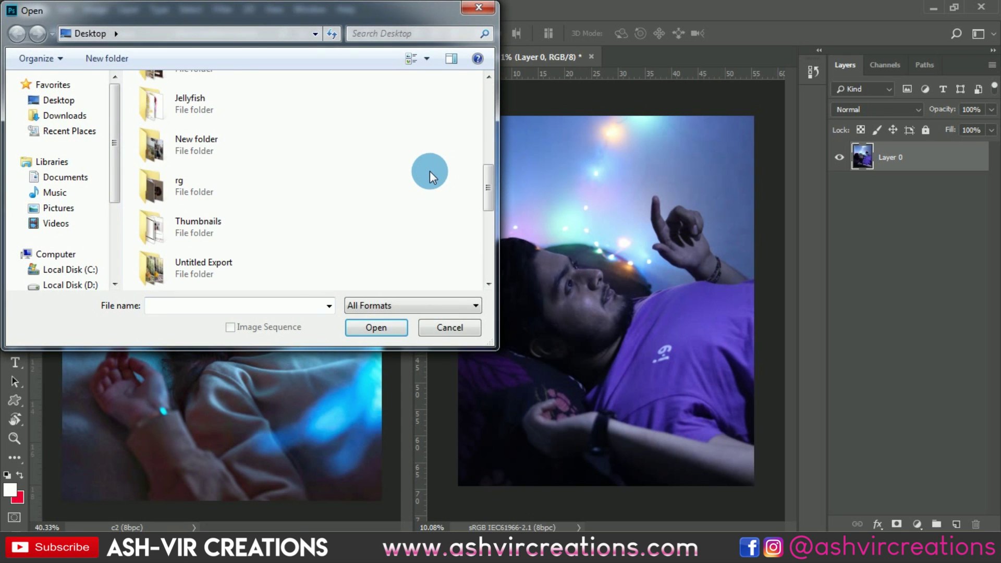
pyautogui.click(206, 112)
pyautogui.doubleClick(295, 115)
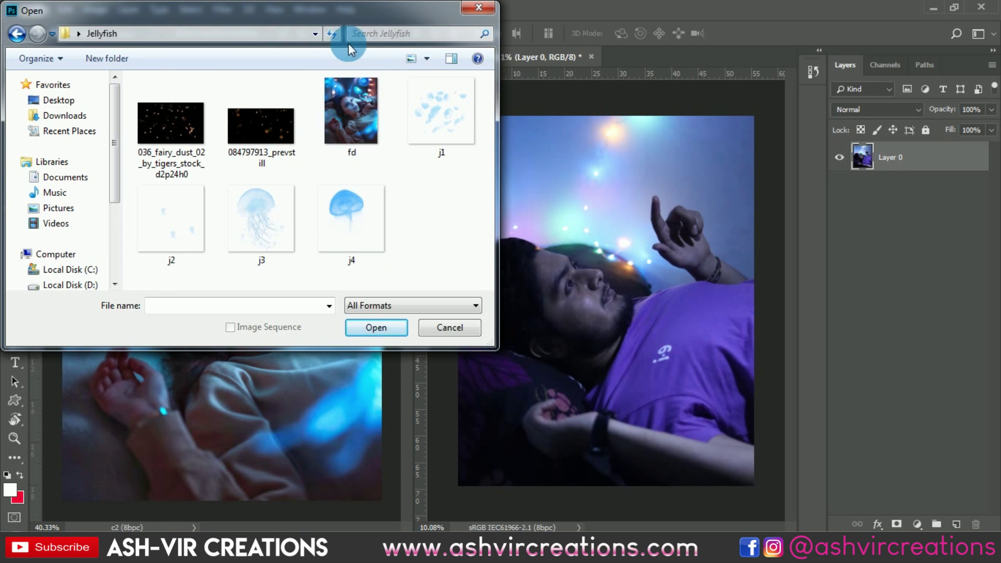
pyautogui.moveTo(346, 19); pyautogui.dragTo(693, 189)
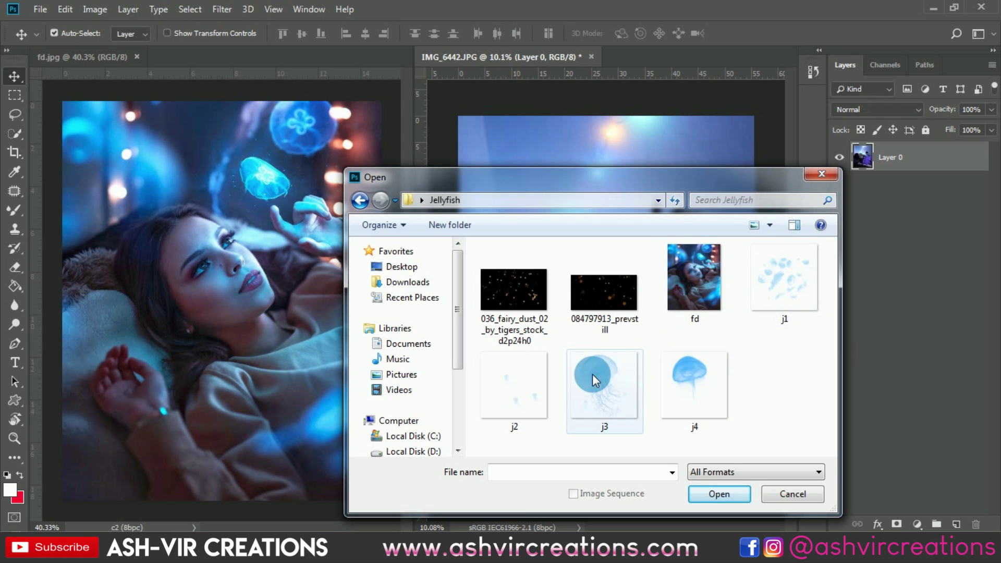
pyautogui.doubleClick(751, 277)
pyautogui.moveTo(594, 238); pyautogui.dragTo(665, 317)
pyautogui.hotkey('ctrl', '0')
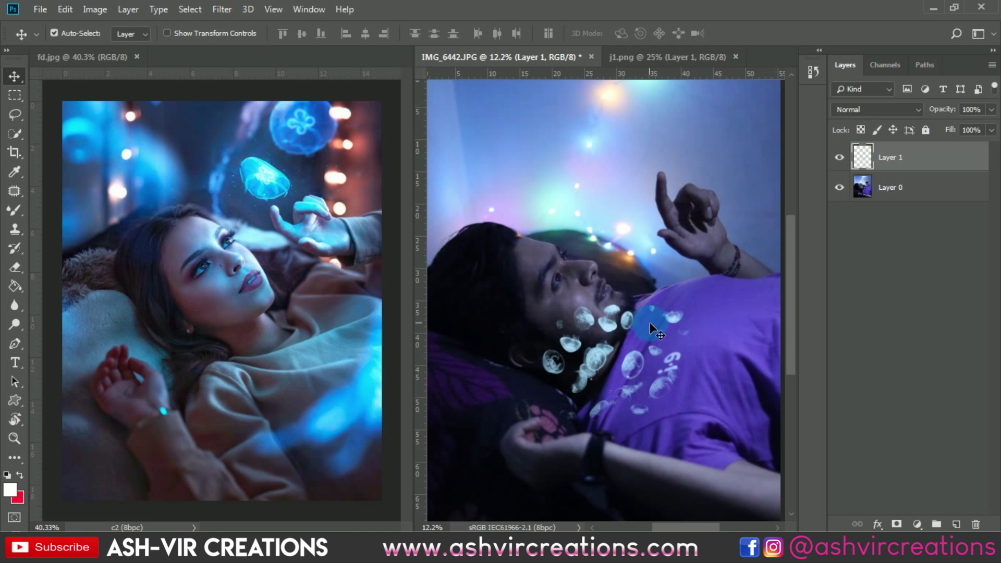
# Step: Enlarge the jellyfish layer proportionally to about 191% over the man's face and shirt
pyautogui.press('ctrl')
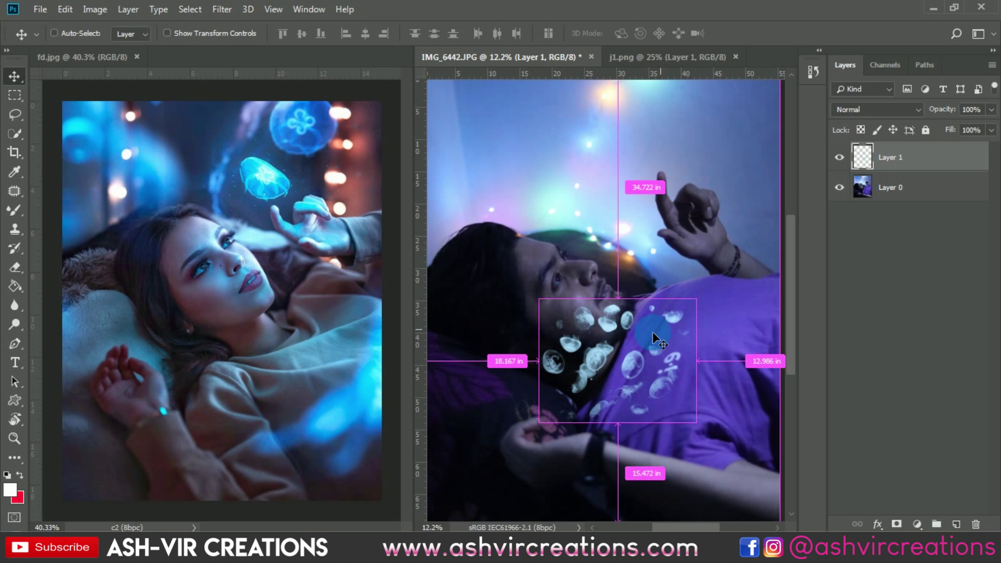
pyautogui.scroll(10, 625, 344)
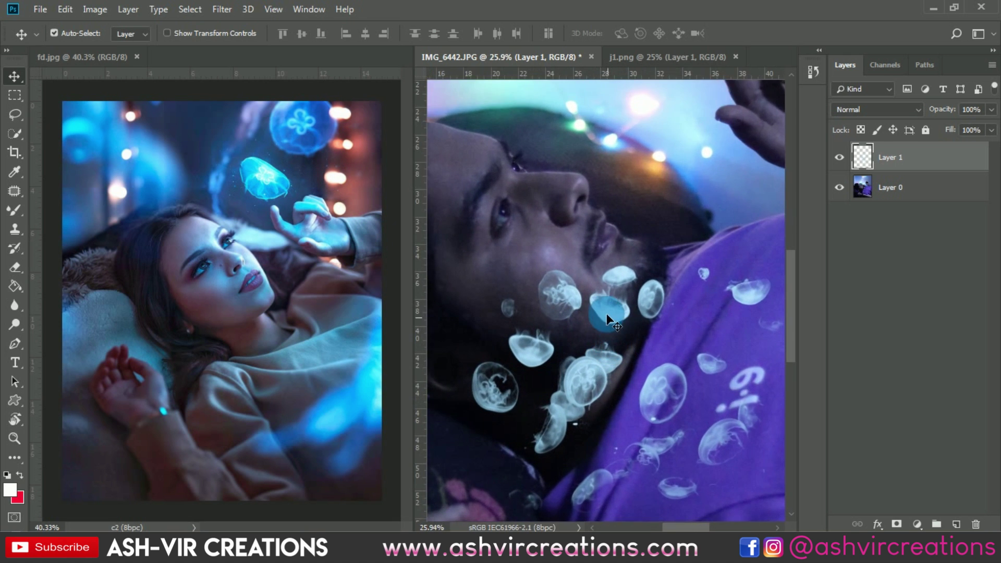
pyautogui.scroll(-12, 605, 312)
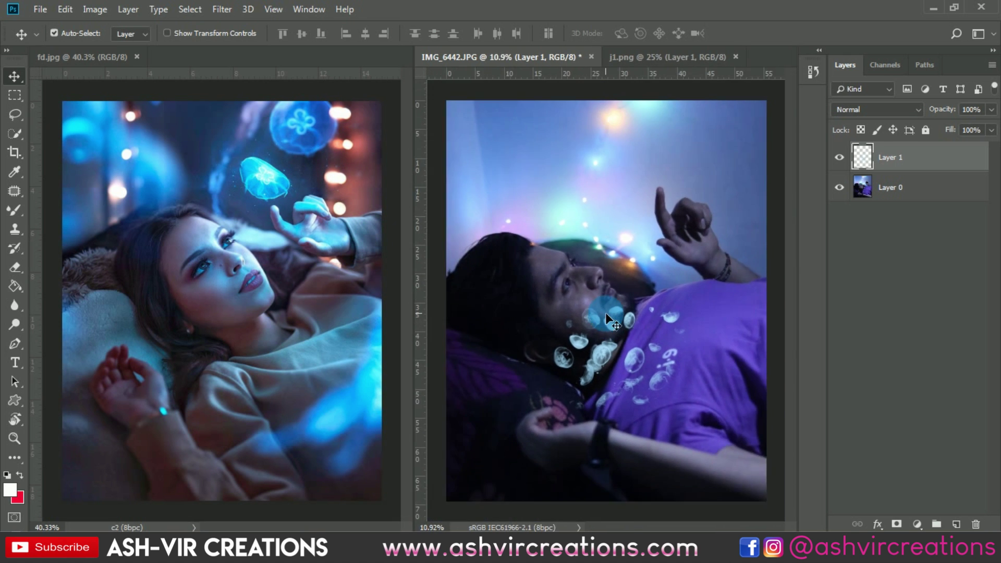
pyautogui.press('ctrl')
pyautogui.hotkey('ctrl', 't')
pyautogui.moveTo(681, 304); pyautogui.dragTo(723, 244)
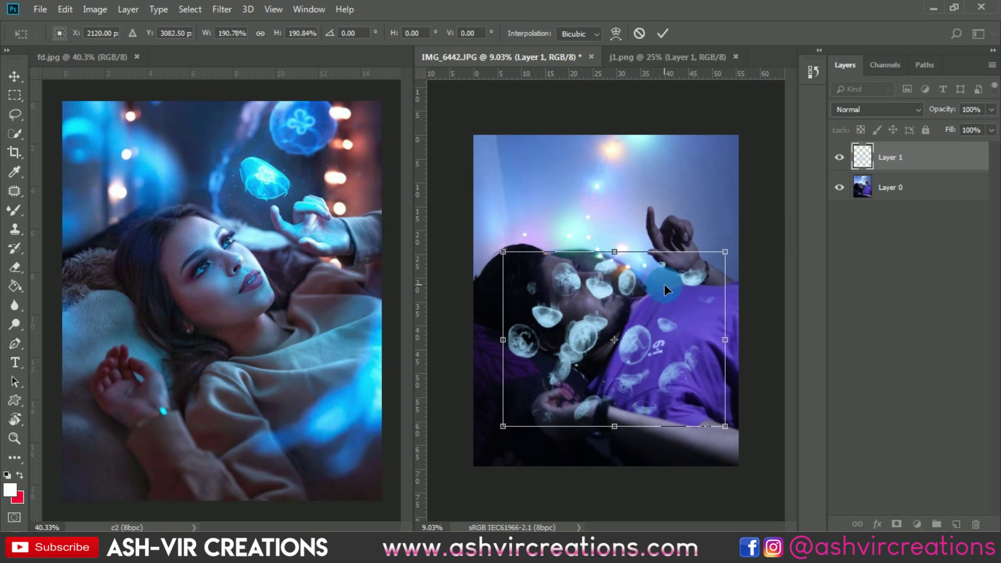
pyautogui.press('Return')
# Step: Lasso the large jellyfish at the group's far left and cut it onto its own layer
pyautogui.scroll(3, 649, 317)
pyautogui.scroll(2, 643, 323)
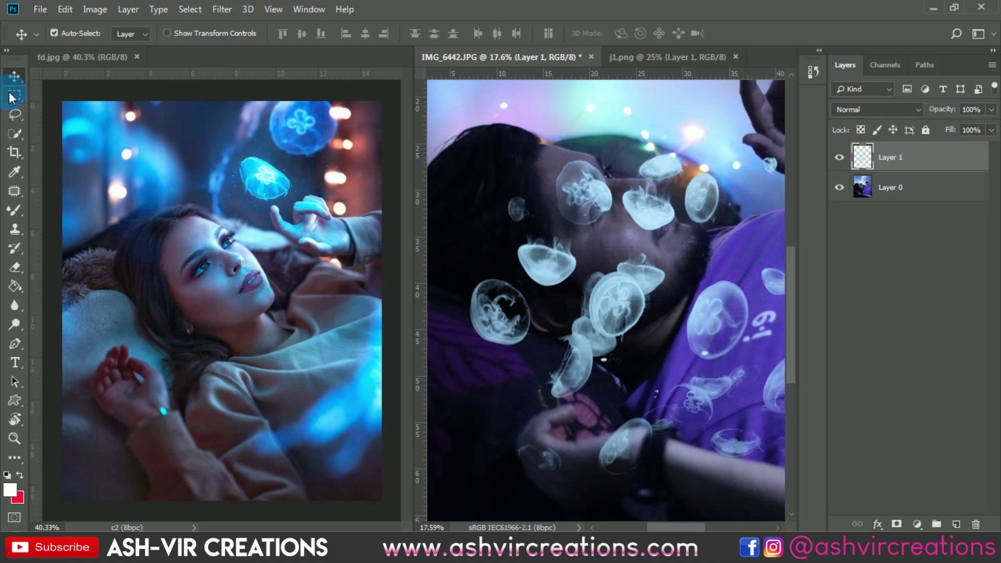
pyautogui.click(14, 112)
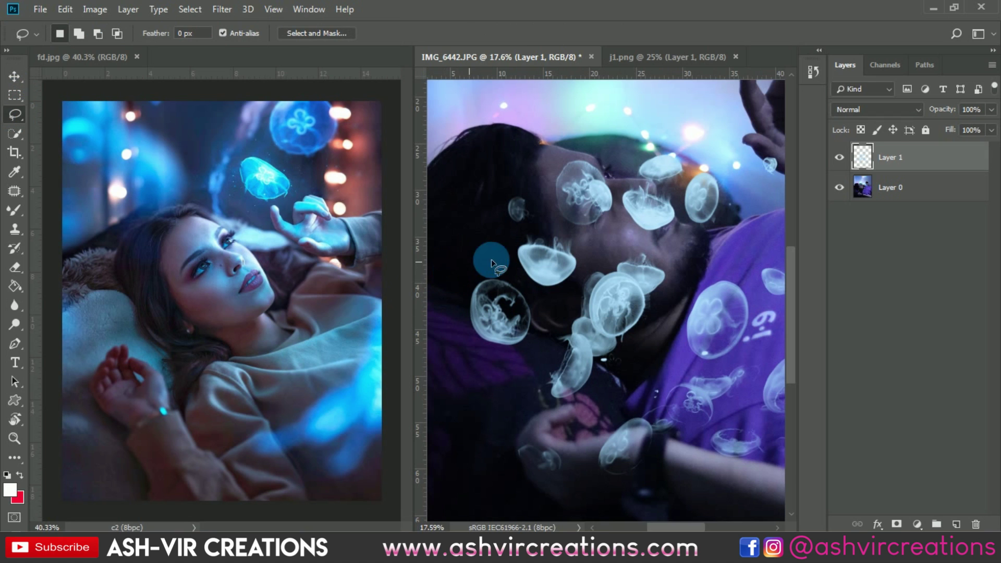
pyautogui.moveTo(461, 265)
pyautogui.mouseDown()
pyautogui.moveTo(532, 284)
pyautogui.moveTo(543, 333)
pyautogui.moveTo(502, 364)
pyautogui.mouseUp()
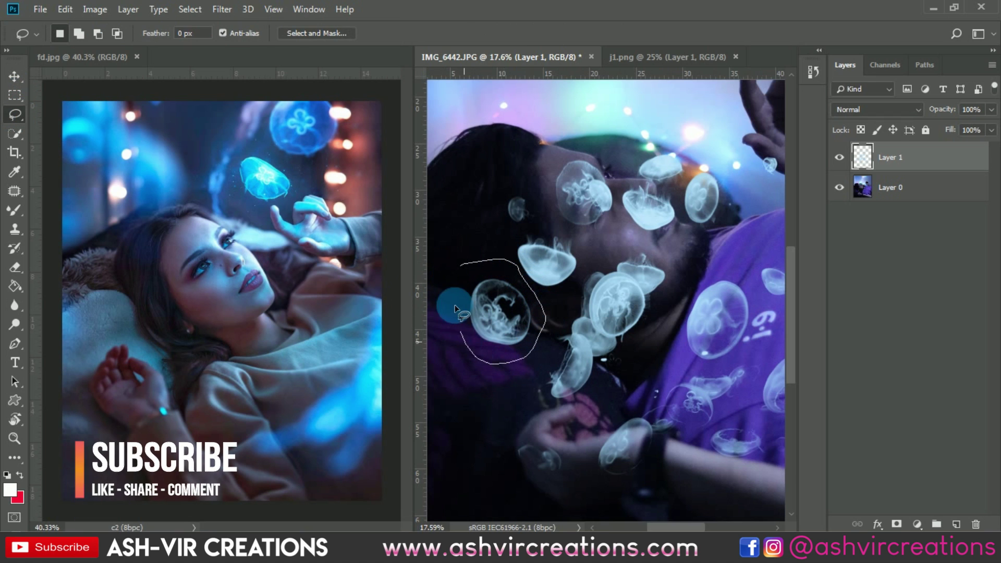
pyautogui.moveTo(455, 305); pyautogui.dragTo(458, 271)
pyautogui.rightClick(495, 301)
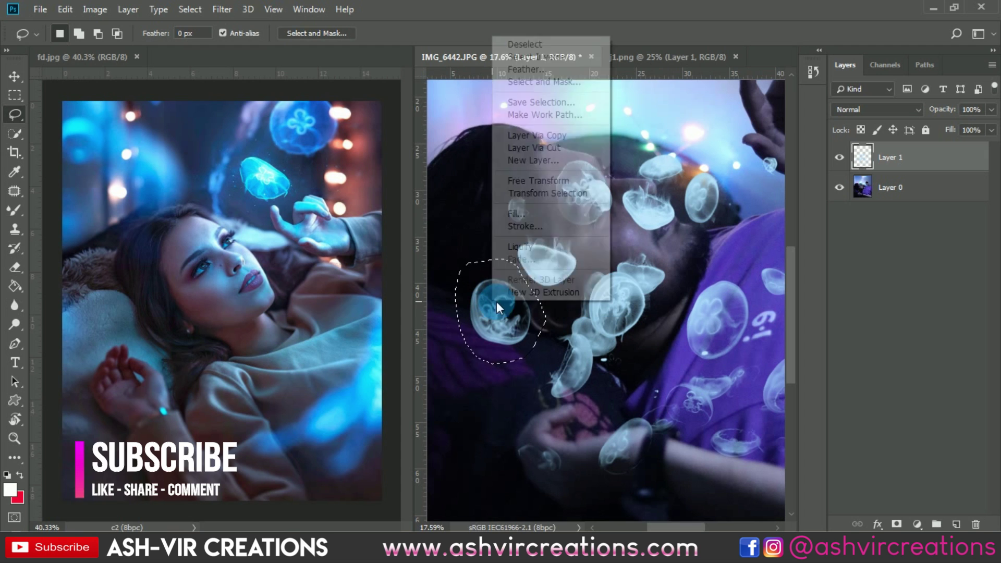
pyautogui.click(543, 148)
pyautogui.press('v')
pyautogui.hotkey('ctrl', '0')
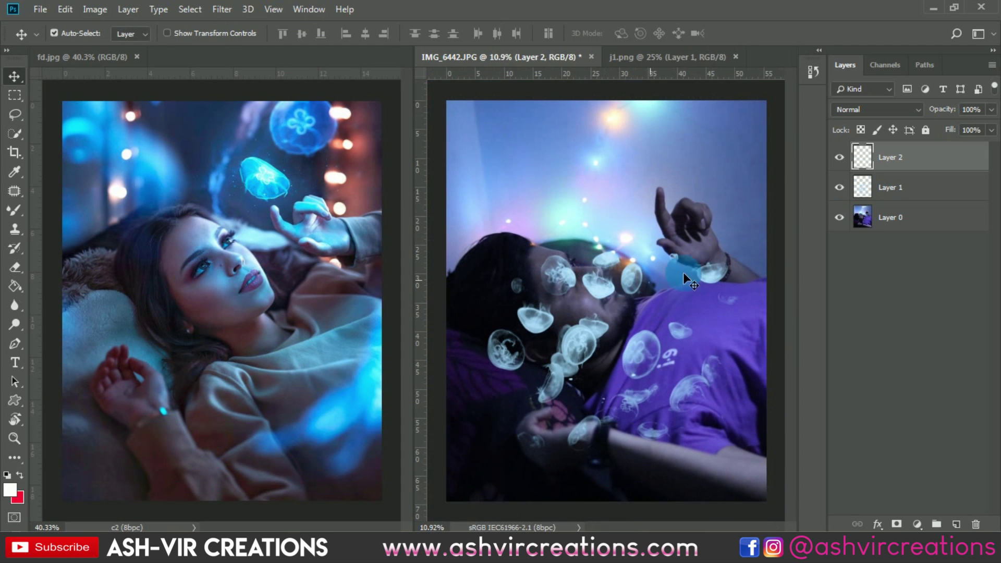
# Step: Hide both jellyfish layers and add an empty layer directly above the photo
pyautogui.click(840, 157)
pyautogui.click(840, 187)
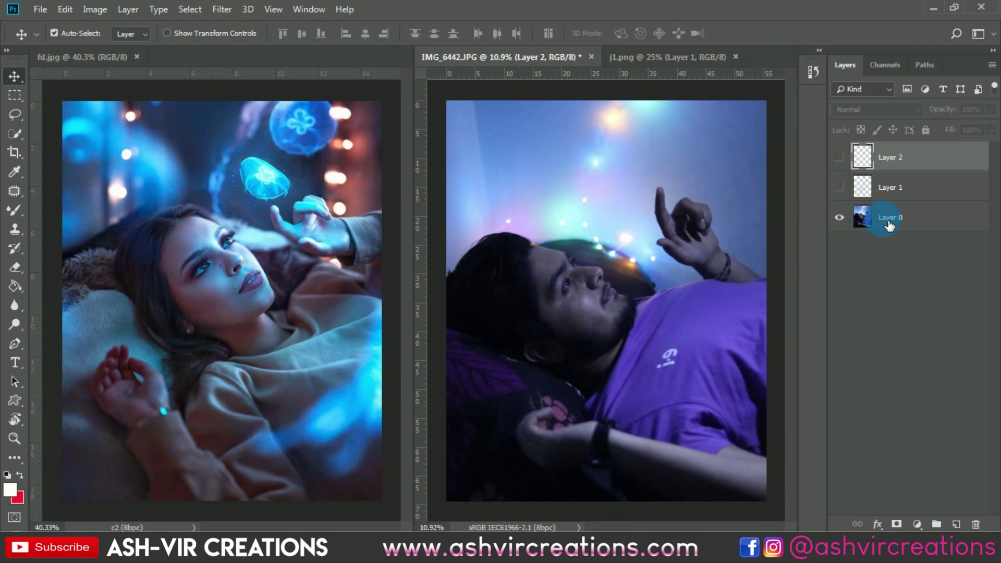
pyautogui.click(888, 223)
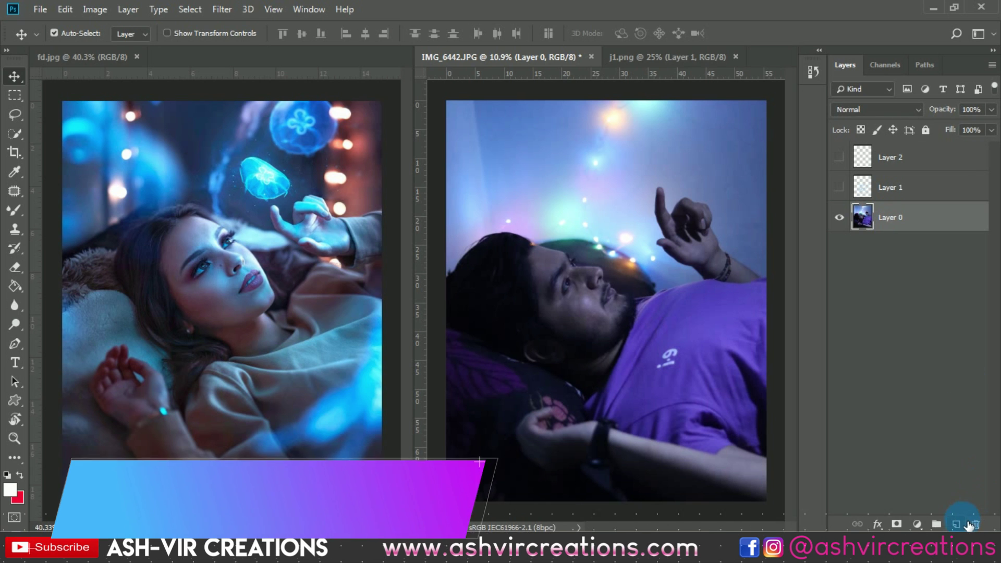
pyautogui.click(956, 524)
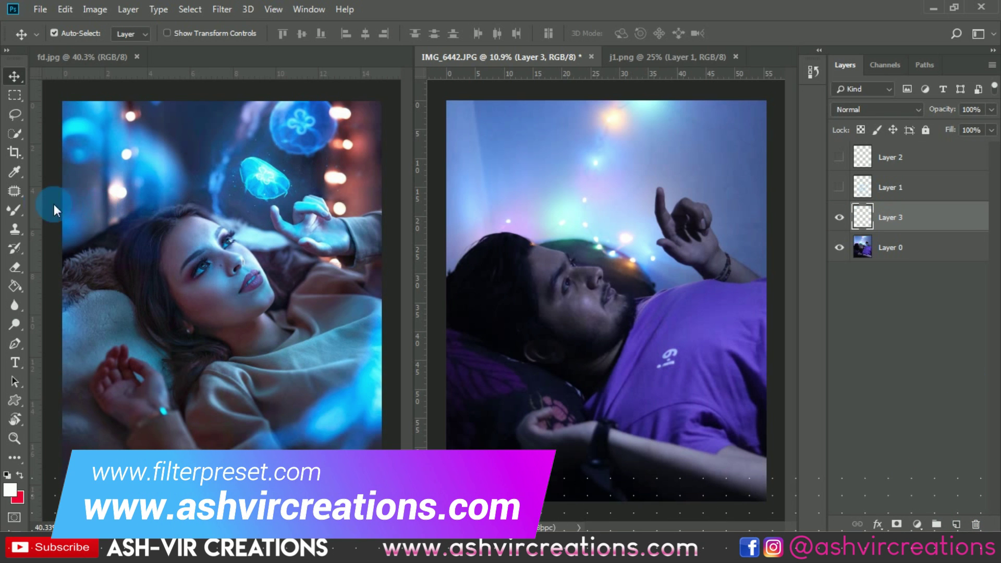
# Step: Set the foreground colour to dark blue 293052 and paint one soft 1100 px brush dab beside the man's face
pyautogui.moveTo(15, 210); pyautogui.dragTo(40, 208)
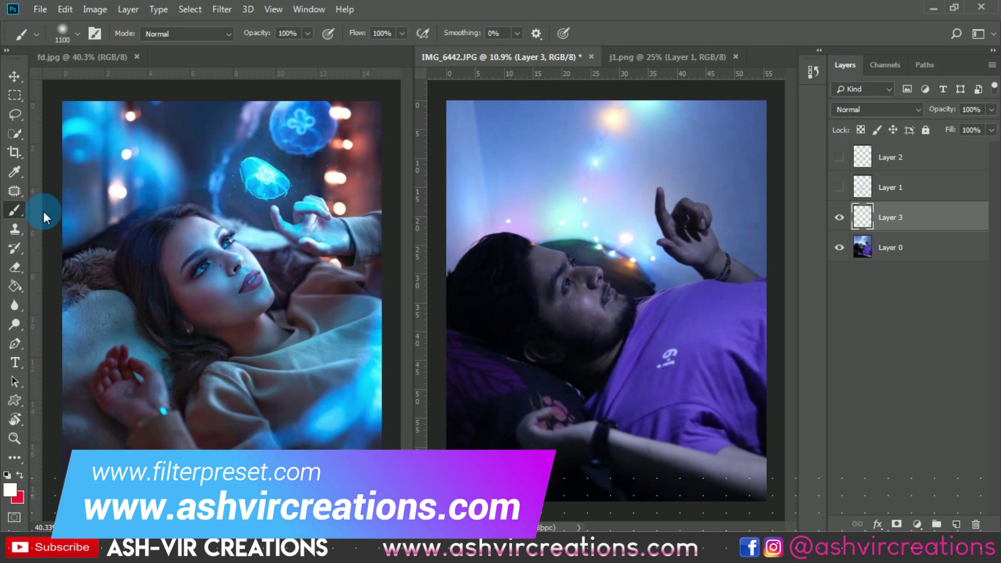
pyautogui.click(10, 491)
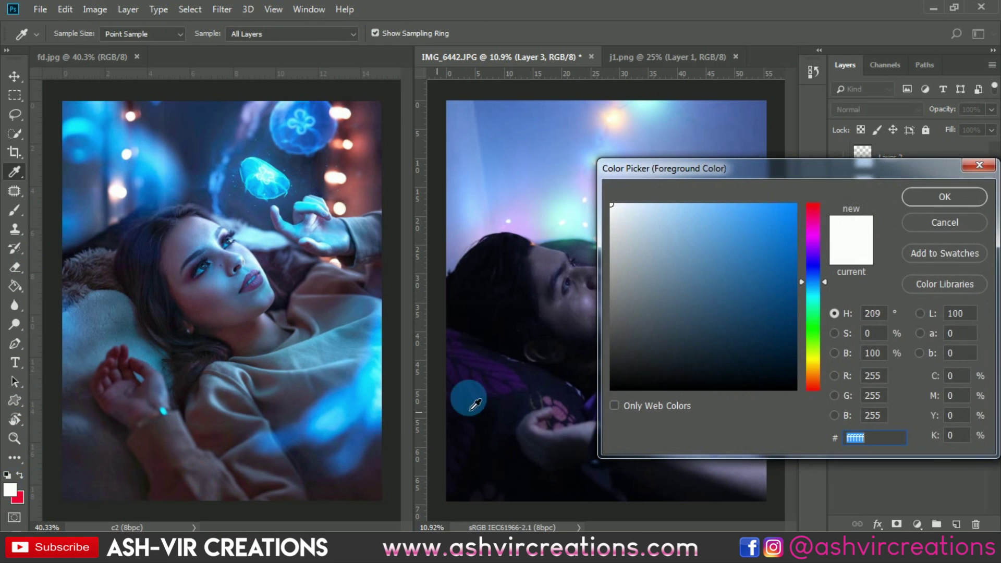
pyautogui.click(513, 277)
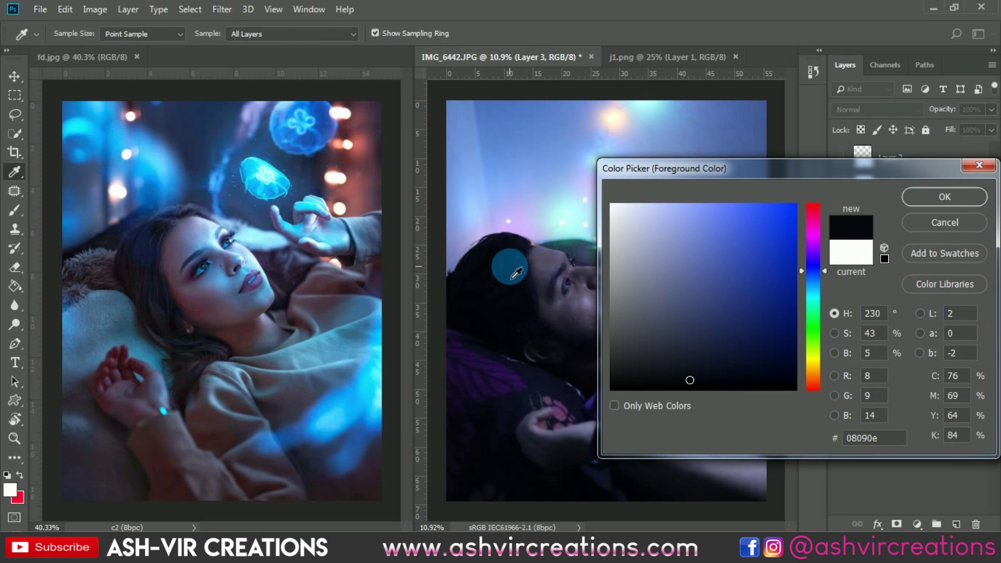
pyautogui.click(702, 330)
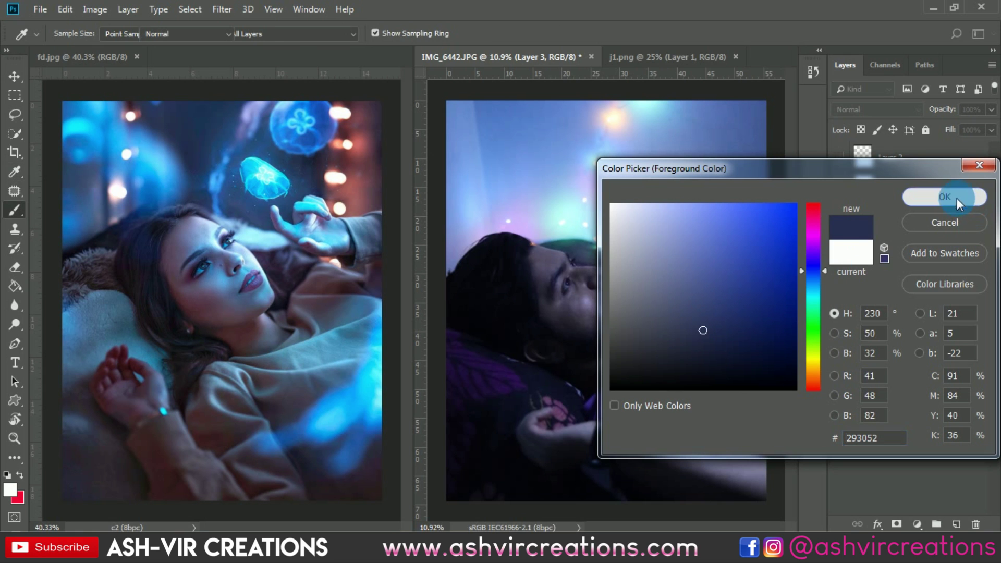
pyautogui.click(956, 198)
pyautogui.press('b')
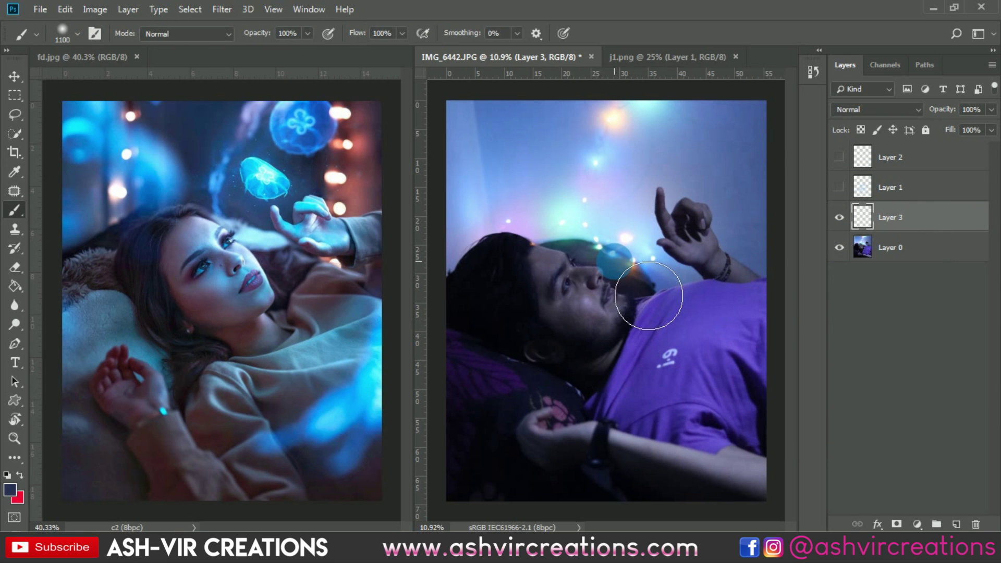
pyautogui.moveTo(648, 295)
pyautogui.mouseDown()
pyautogui.moveTo(670, 290)
pyautogui.moveTo(702, 312)
pyautogui.mouseUp()
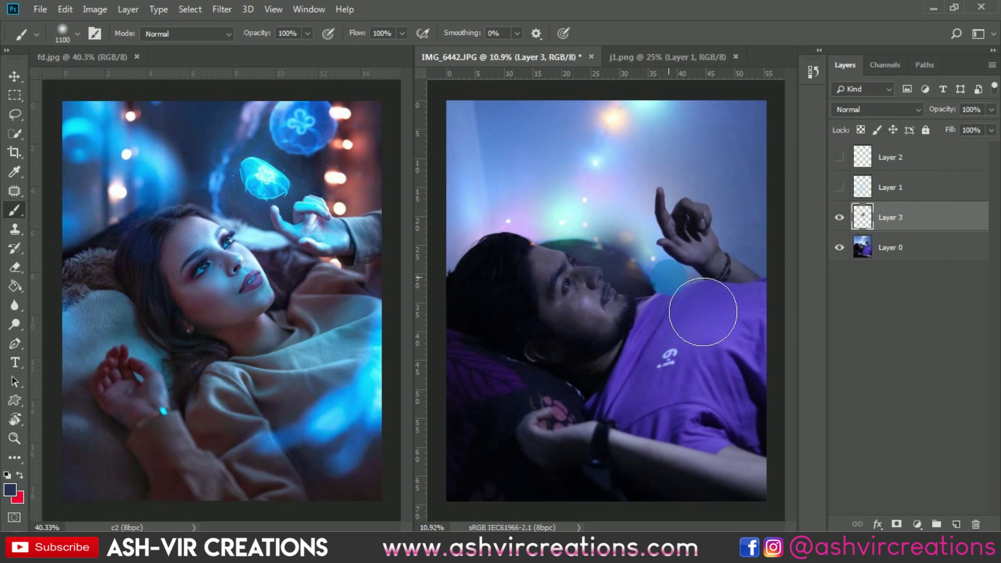
# Step: Enlarge the dark blue dab proportionally and move it over the wall in the photo's upper right corner
pyautogui.press('v')
pyautogui.hotkey('ctrl', 't')
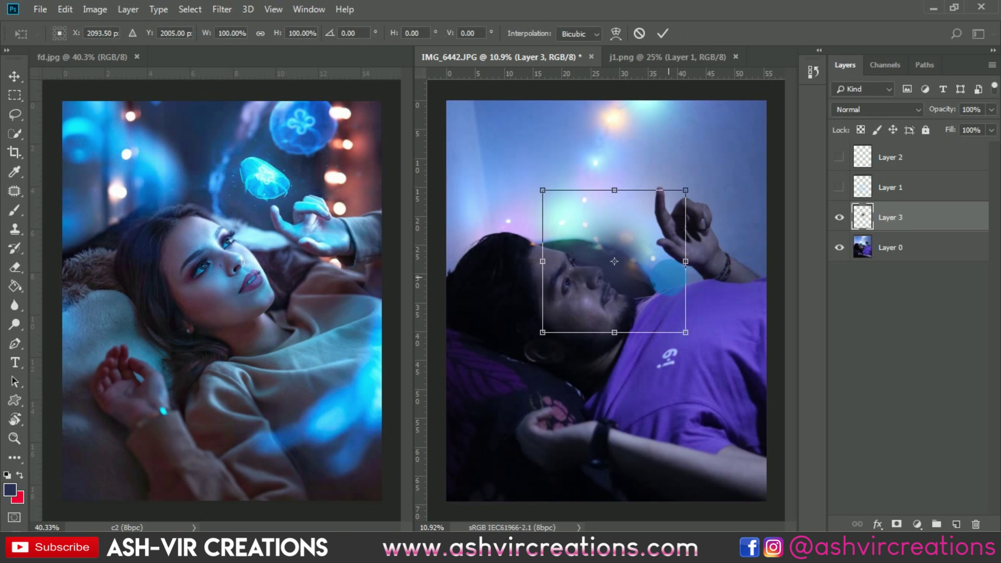
pyautogui.moveTo(681, 342); pyautogui.dragTo(737, 384)
pyautogui.moveTo(680, 267); pyautogui.dragTo(767, 153)
pyautogui.scroll(-2, 746, 192)
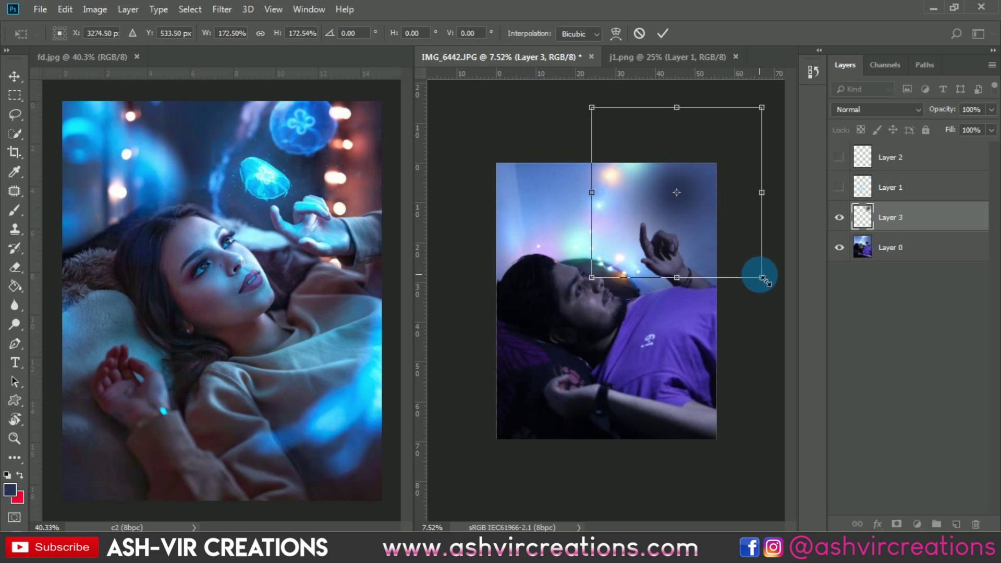
pyautogui.moveTo(762, 277); pyautogui.dragTo(793, 290)
pyautogui.moveTo(693, 223)
pyautogui.mouseDown()
pyautogui.moveTo(722, 183)
pyautogui.moveTo(712, 217)
pyautogui.mouseUp()
pyautogui.doubleClick(655, 187)
pyautogui.scroll(5, 655, 188)
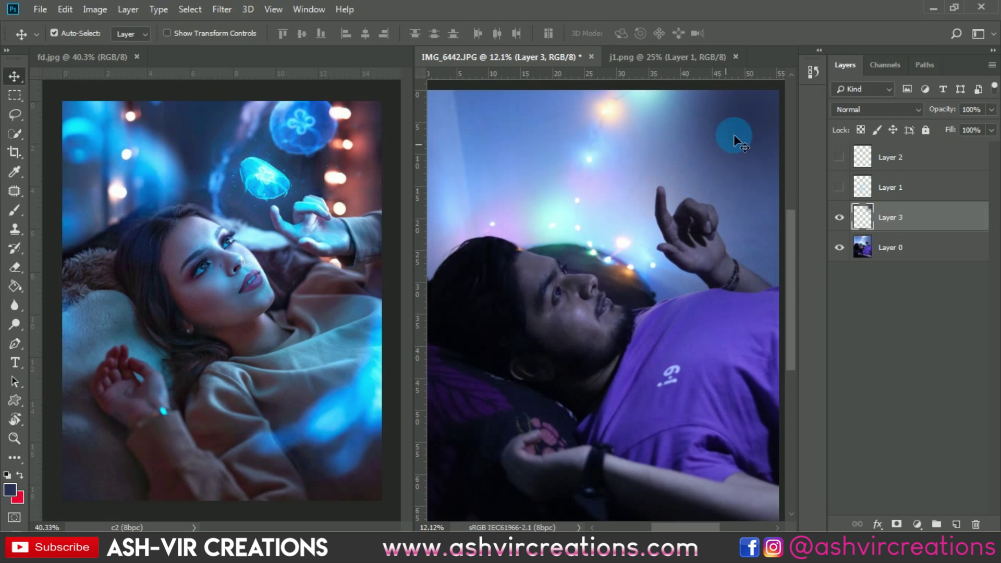
# Step: Stretch the dark dab's width to about 141% and centre it near the photo's upper right corner
pyautogui.hotkey('ctrl', '-')
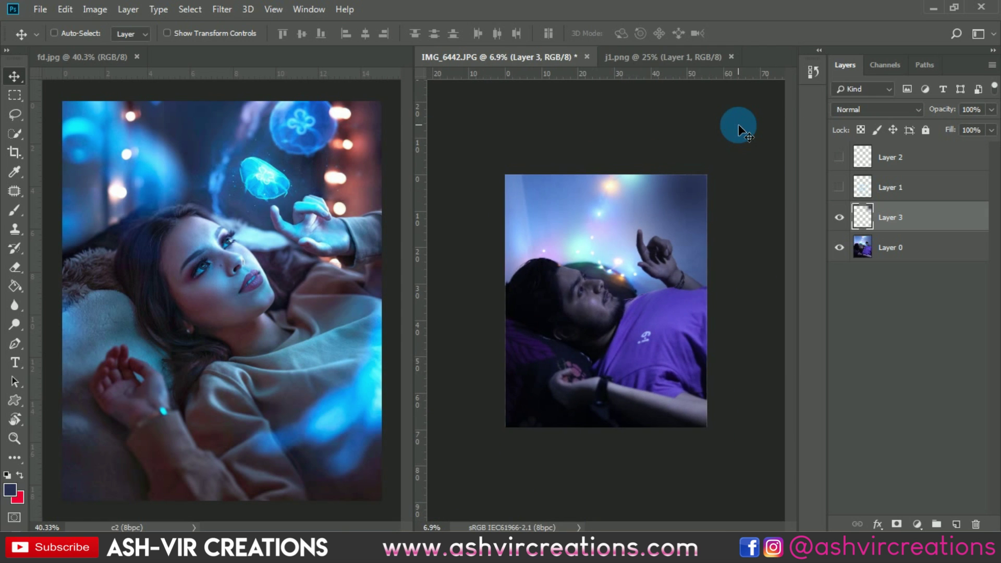
pyautogui.hotkey('ctrl', 't')
pyautogui.hotkey('ctrl', '-')
pyautogui.moveTo(726, 230); pyautogui.dragTo(744, 231)
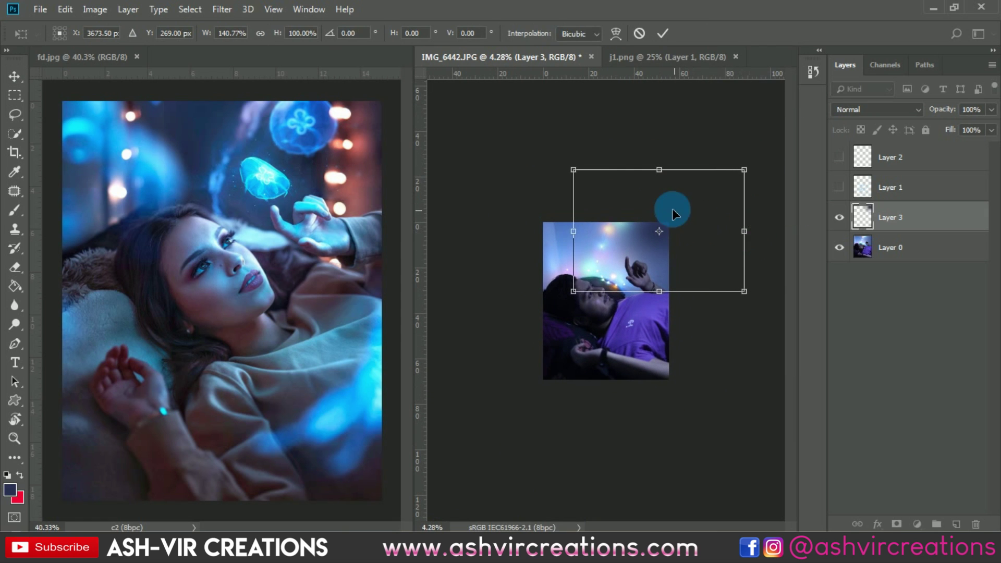
pyautogui.hotkey('ctrl', '+')
pyautogui.moveTo(692, 210); pyautogui.dragTo(731, 203)
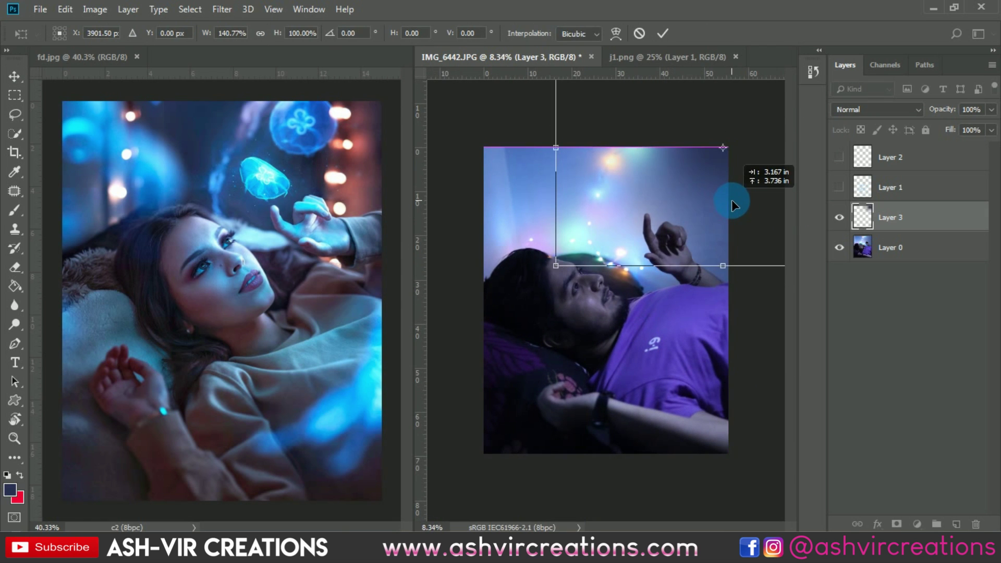
pyautogui.press('Return')
pyautogui.hotkey('ctrl', '0')
# Step: Compare the photo with and without the dark corner shading by toggling its layer's visibility
pyautogui.click(840, 218)
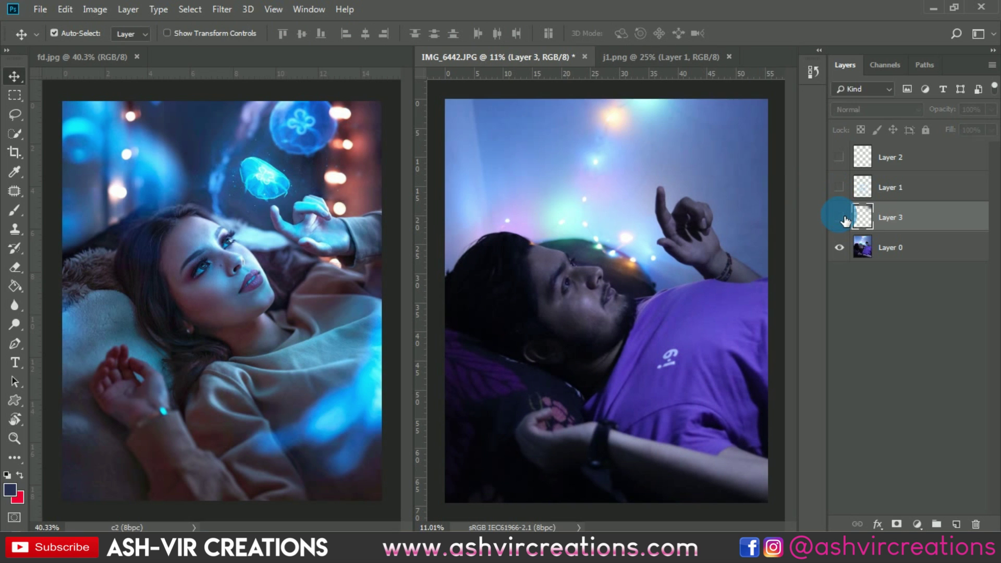
pyautogui.click(840, 217)
pyautogui.hotkey('ctrl', '-')
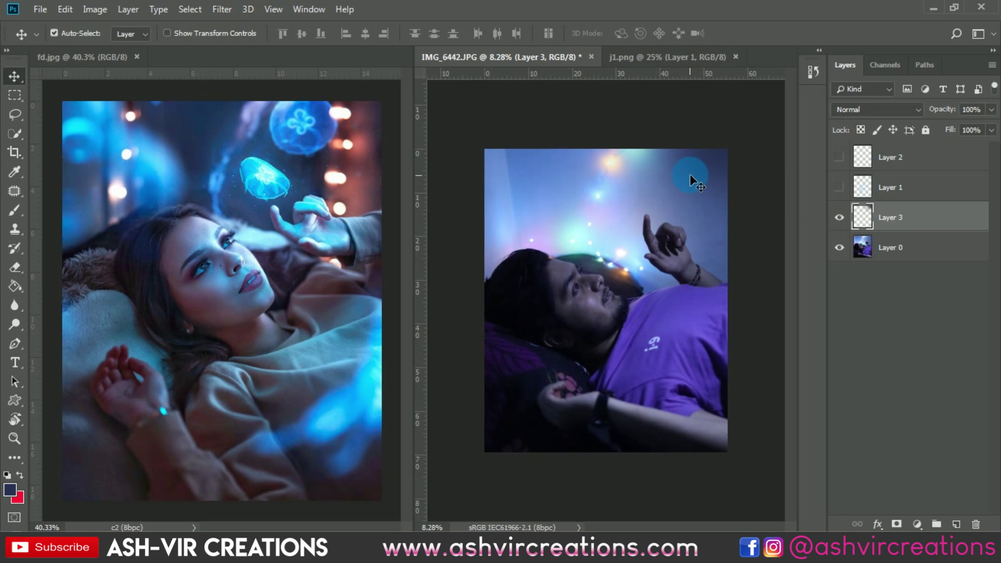
pyautogui.hotkey('ctrl', '+')
pyautogui.click(838, 187)
pyautogui.click(838, 187)
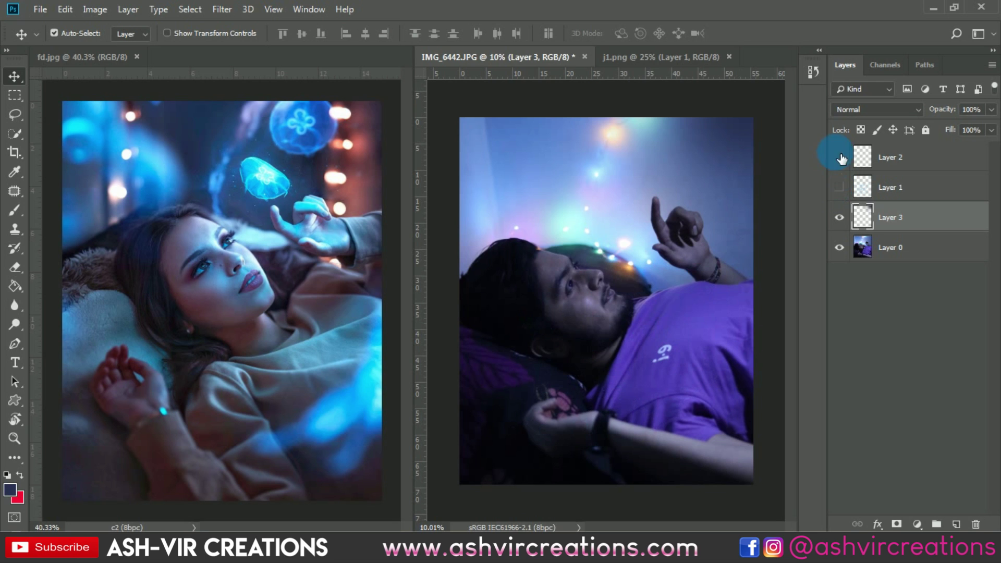
# Step: Show the cut-out jellyfish layer and move the jellyfish above the man's raised finger
pyautogui.click(839, 158)
pyautogui.click(646, 281)
pyautogui.moveTo(513, 345); pyautogui.dragTo(696, 158)
pyautogui.scroll(2, 675, 158)
pyautogui.scroll(-4, 697, 157)
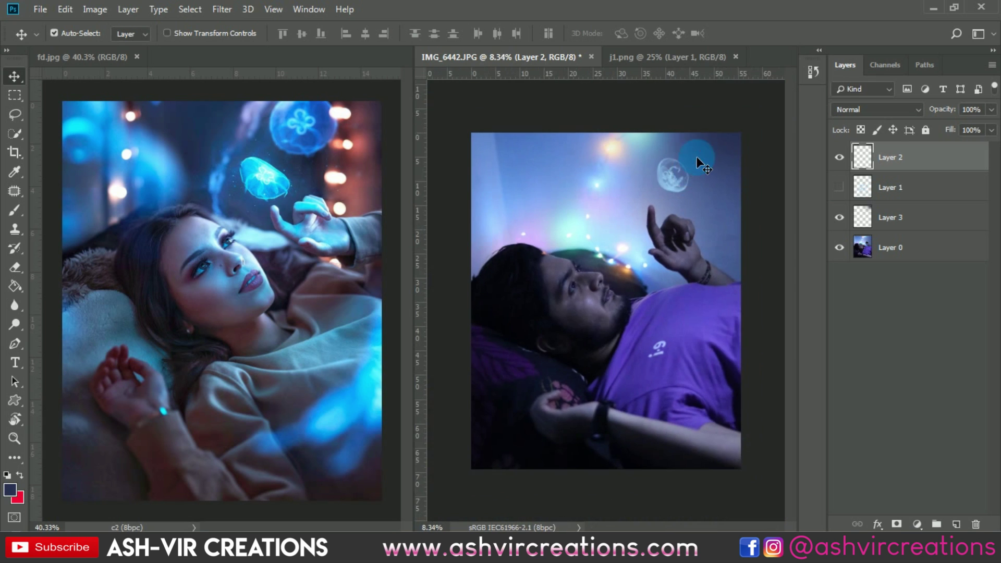
pyautogui.scroll(2, 690, 186)
# Step: Enlarge the jellyfish proportionally and position it slightly above the man's raised fingertip
pyautogui.hotkey('ctrl', 't')
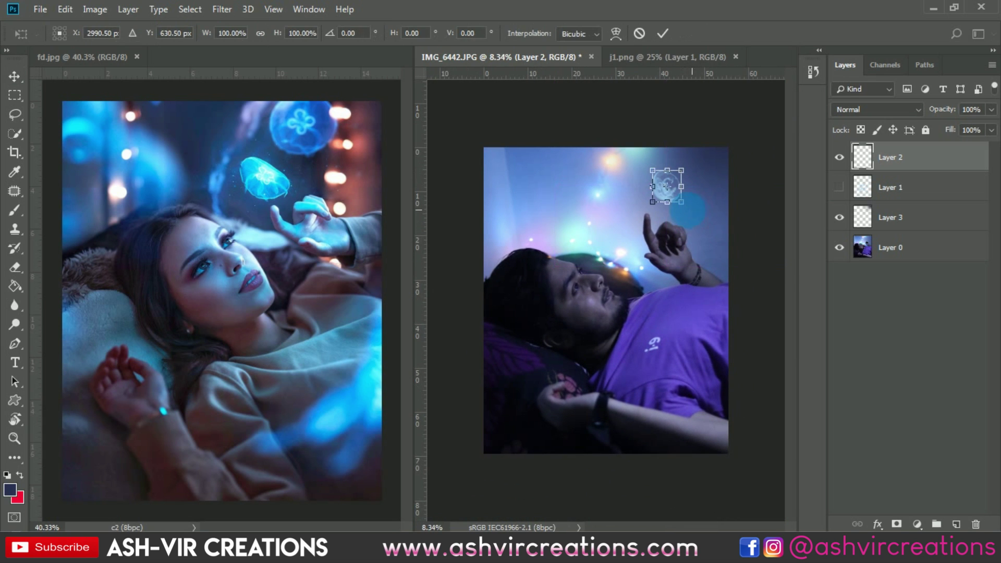
pyautogui.moveTo(690, 211); pyautogui.dragTo(698, 215)
pyautogui.doubleClick(677, 177)
pyautogui.scroll(7, 678, 177)
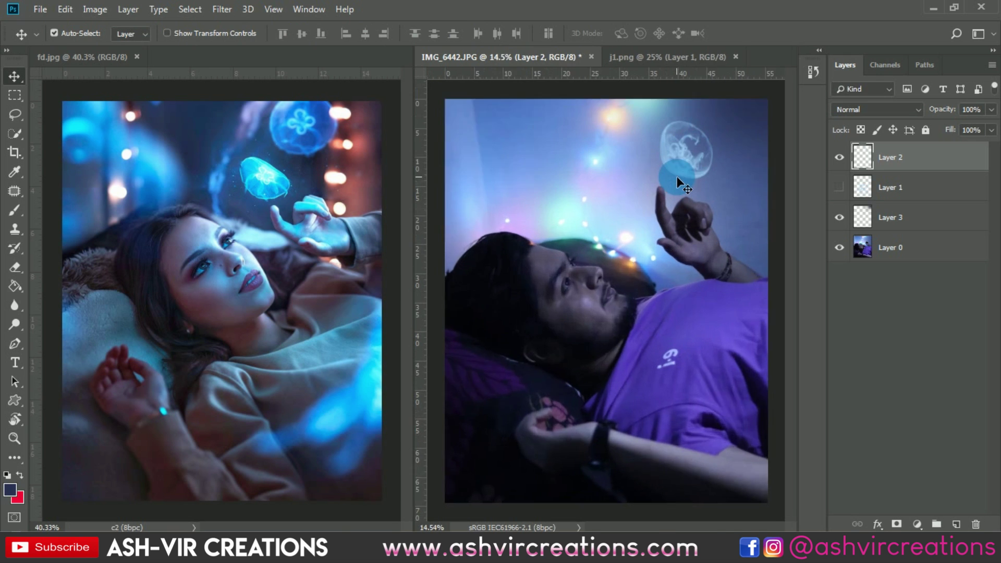
pyautogui.moveTo(689, 157); pyautogui.dragTo(692, 148)
pyautogui.scroll(-4, 691, 150)
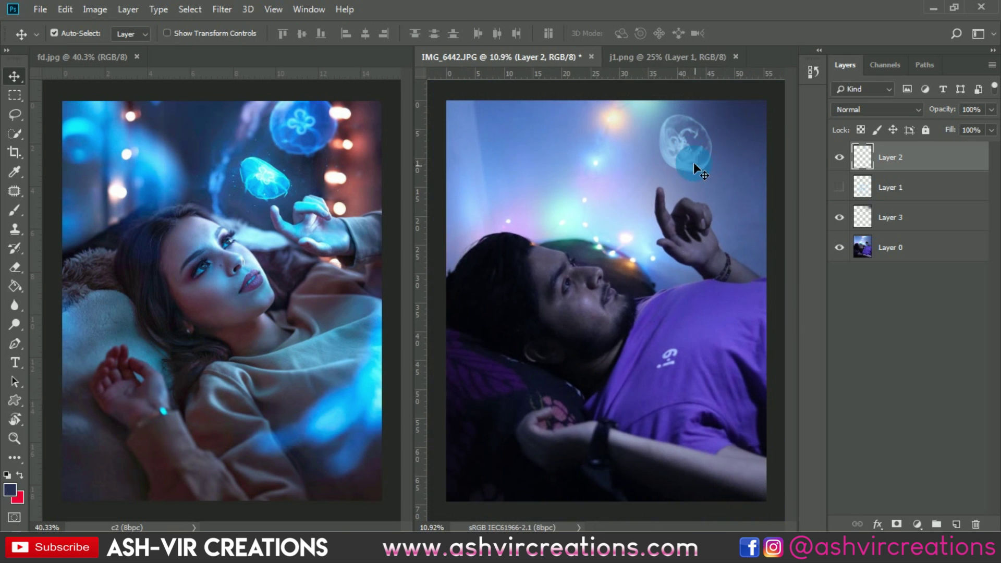
pyautogui.scroll(3, 693, 162)
# Step: Duplicate the Layer 2 jellyfish in place to make it look denser and brighter
pyautogui.click(933, 157)
pyautogui.rightClick(935, 157)
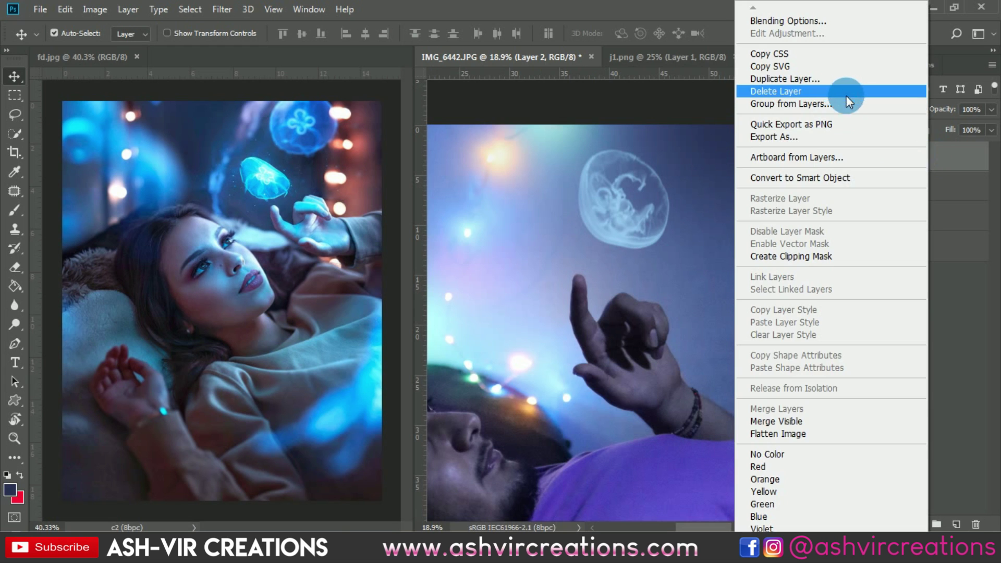
pyautogui.click(832, 83)
pyautogui.click(622, 139)
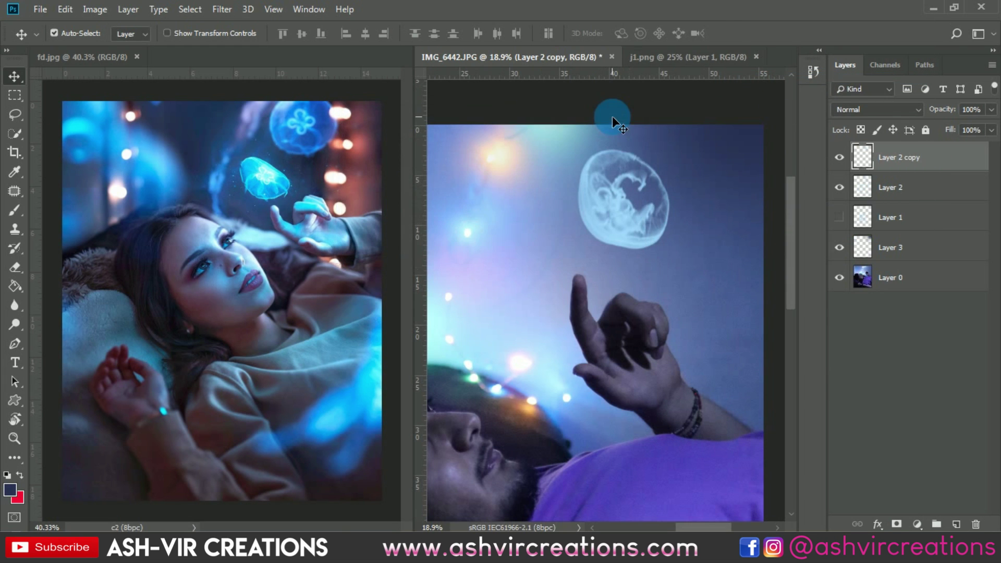
pyautogui.press('ctrl')
# Step: Compare the jellyfish with and without its duplicate by toggling the copy's visibility
pyautogui.click(840, 158)
pyautogui.click(841, 158)
pyautogui.click(840, 158)
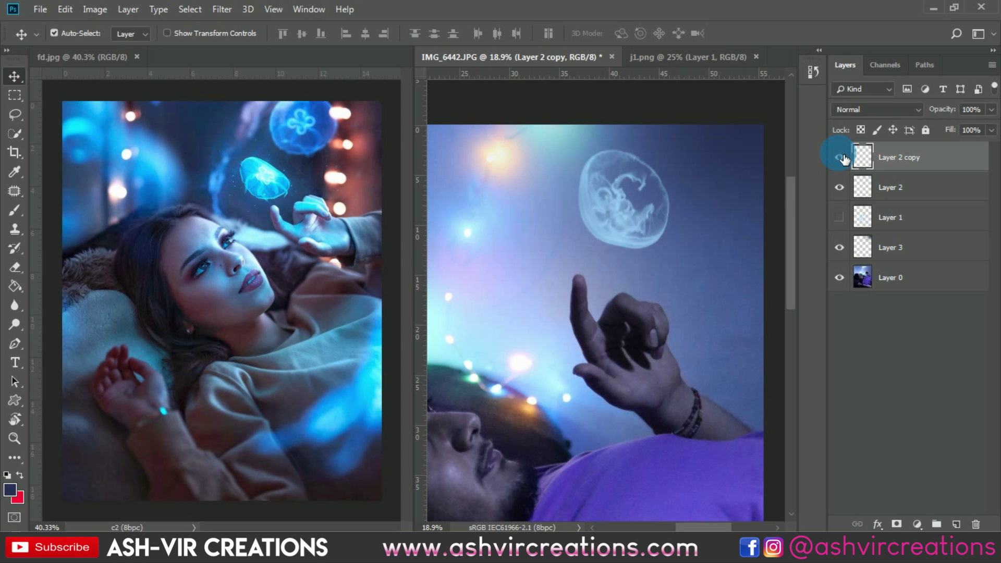
pyautogui.click(840, 157)
pyautogui.scroll(-3, 680, 191)
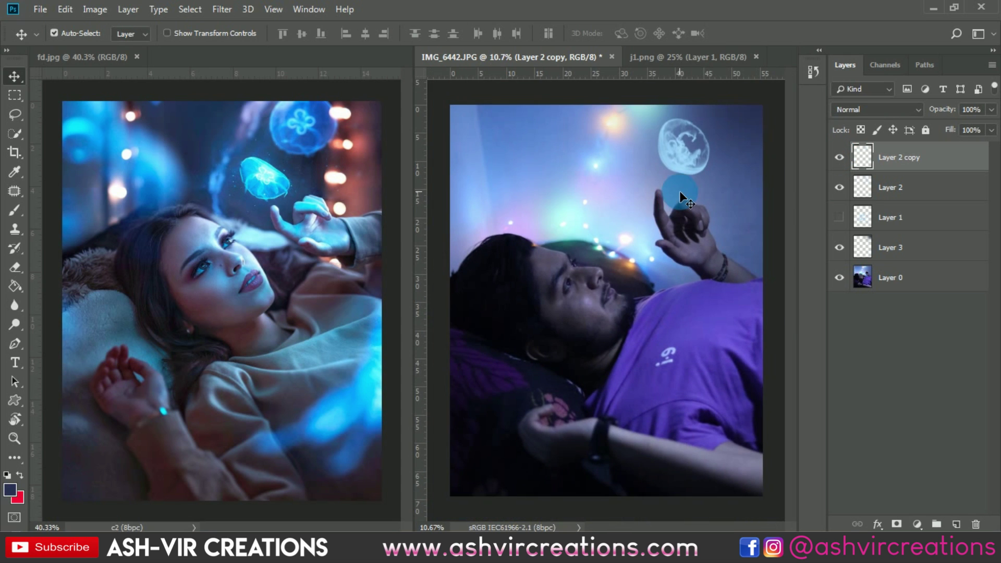
pyautogui.moveTo(688, 142); pyautogui.dragTo(695, 127)
# Step: Show Layer 1 with its many jellyfish and shift them up and to the left over the man
pyautogui.click(839, 218)
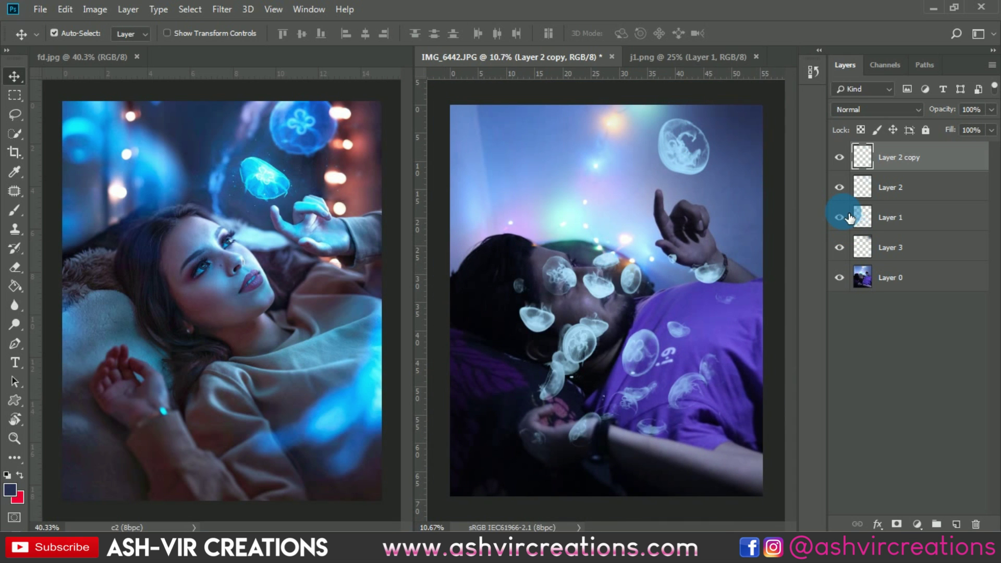
pyautogui.moveTo(656, 362); pyautogui.dragTo(633, 316)
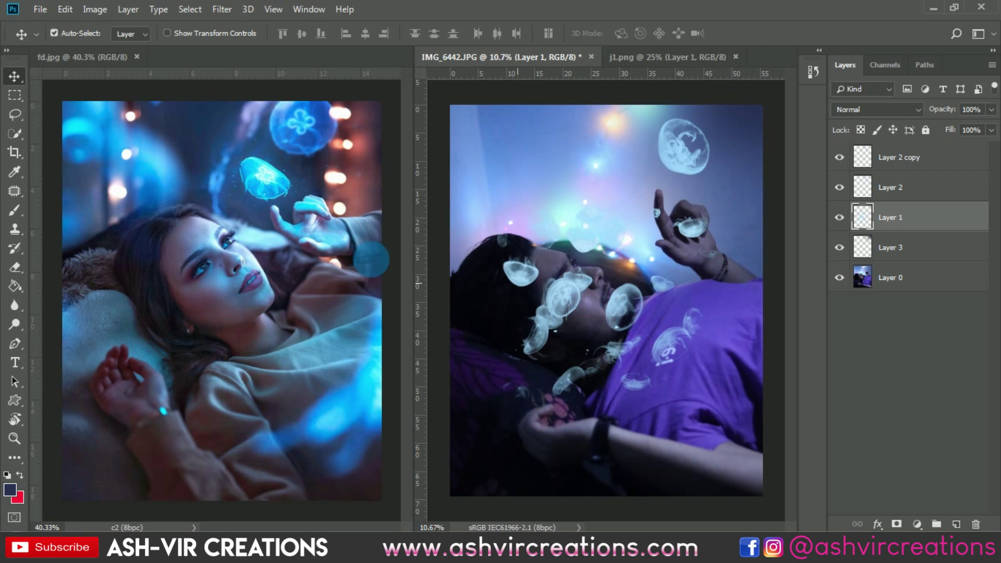
# Step: Draw a freehand lasso selection around the round jellyfish beside the man's chin
pyautogui.click(15, 112)
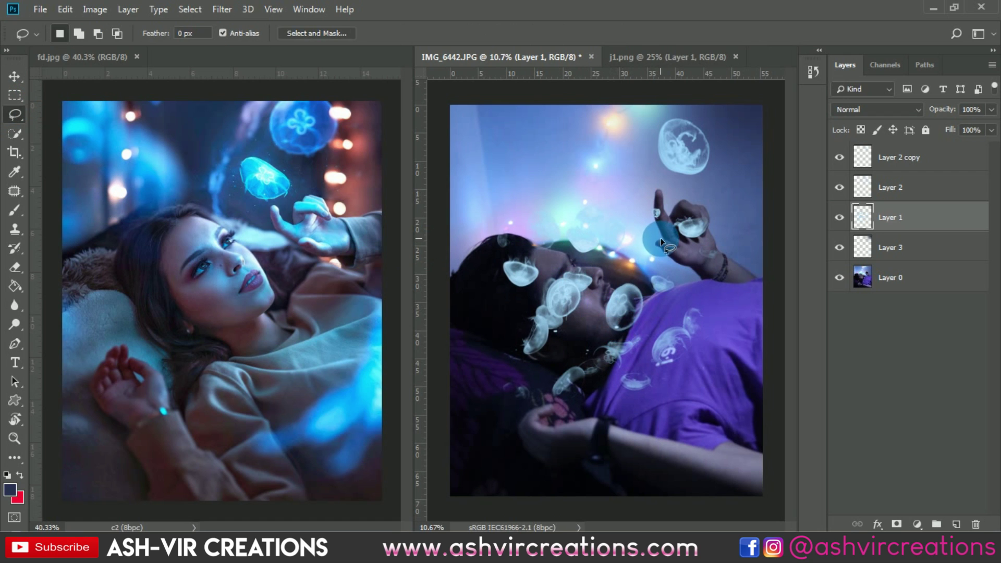
pyautogui.scroll(2, 661, 238)
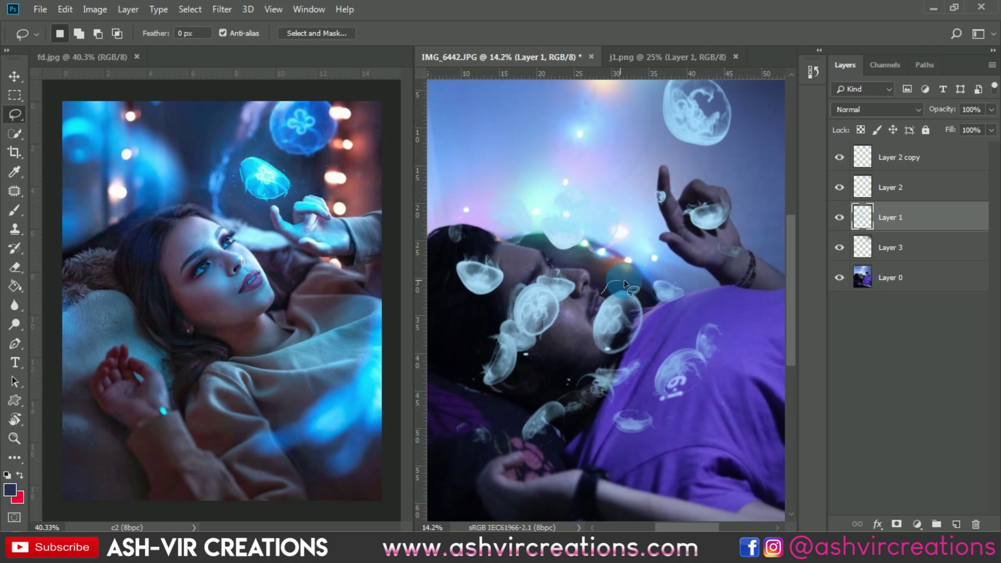
pyautogui.moveTo(656, 322); pyautogui.dragTo(656, 305)
pyautogui.scroll(3, 656, 305)
pyautogui.scroll(-2, 656, 304)
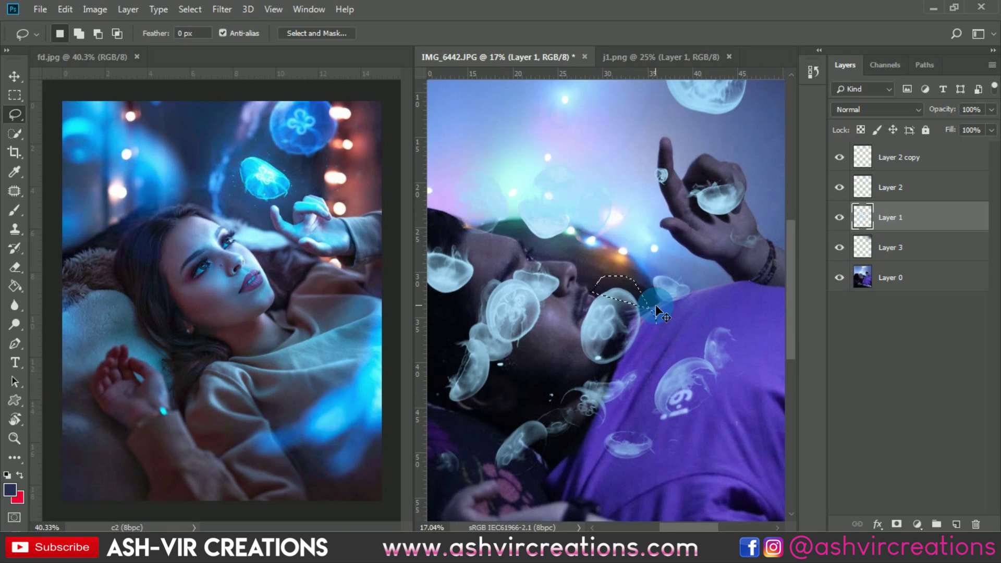
pyautogui.scroll(2, 655, 305)
pyautogui.moveTo(649, 323); pyautogui.dragTo(650, 282)
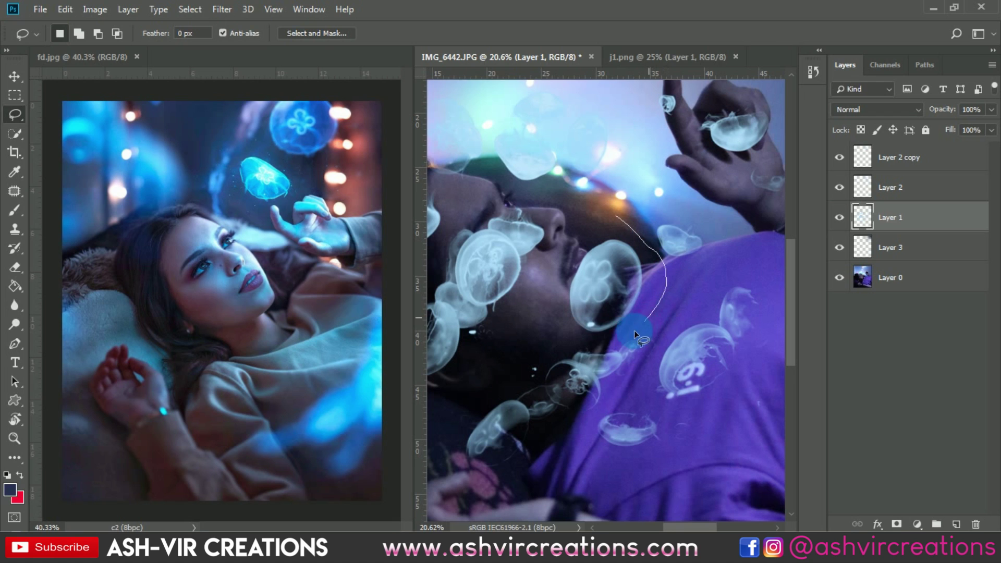
pyautogui.moveTo(597, 342); pyautogui.dragTo(566, 344)
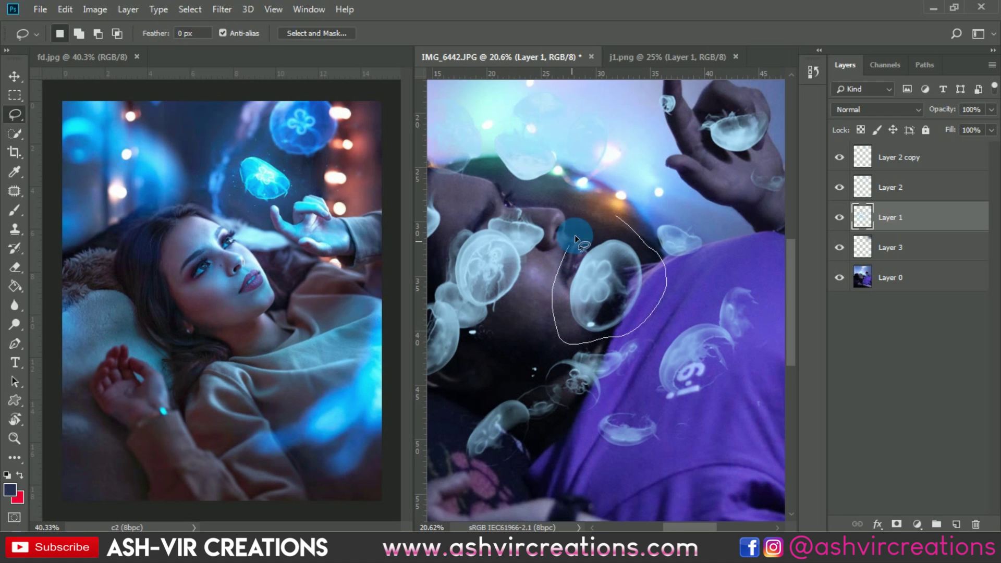
pyautogui.moveTo(575, 238); pyautogui.dragTo(597, 223)
# Step: Copy the selected jellyfish to its own layer and hide Layer 1 with the other jellyfish
pyautogui.rightClick(627, 262)
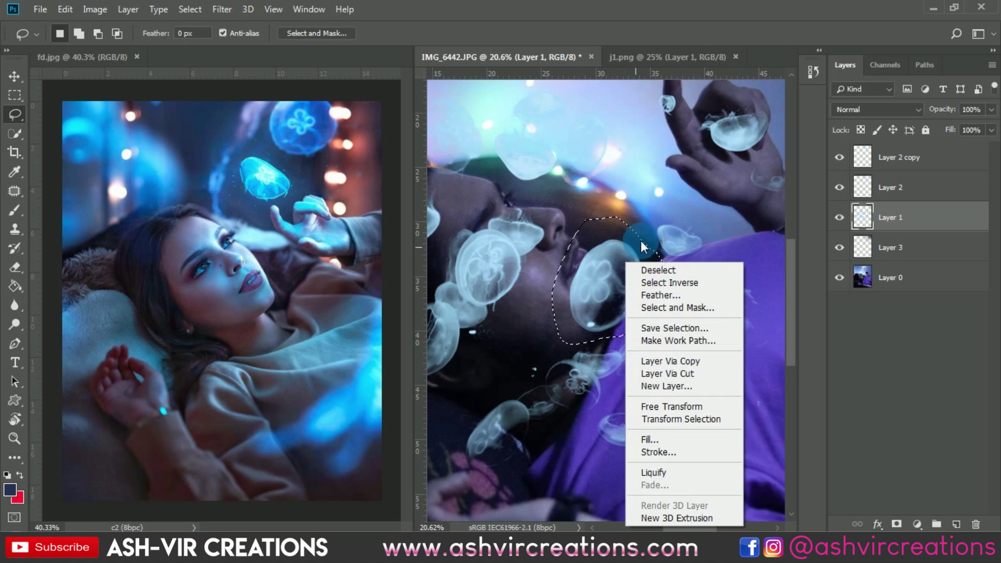
pyautogui.click(663, 353)
pyautogui.click(840, 249)
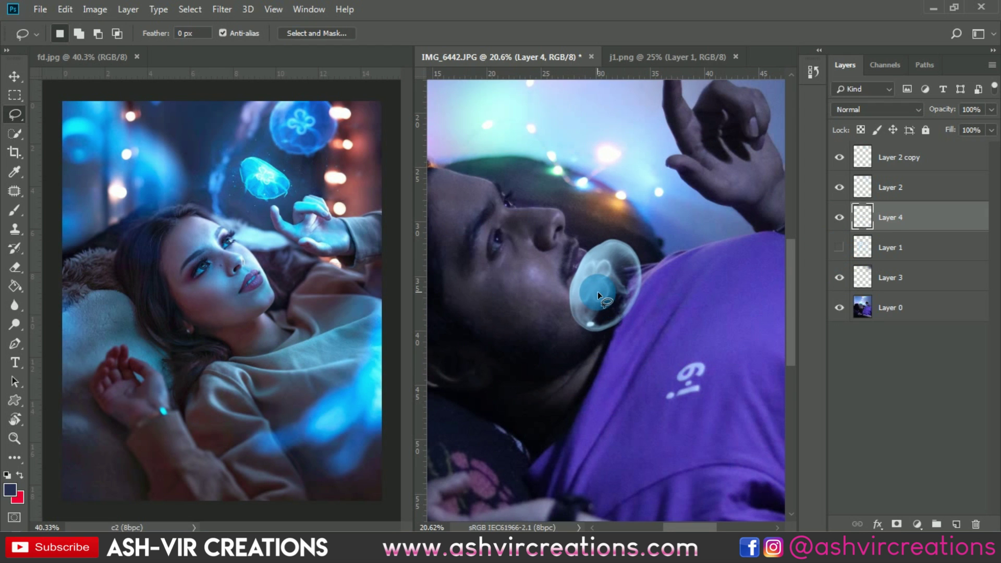
# Step: Rotate the copied jellyfish to 67.5°, enlarge it to about 225% and move it above the man's raised hand
pyautogui.scroll(-4, 598, 292)
pyautogui.press('v')
pyautogui.moveTo(598, 290); pyautogui.dragTo(661, 396)
pyautogui.hotkey('ctrl', 't')
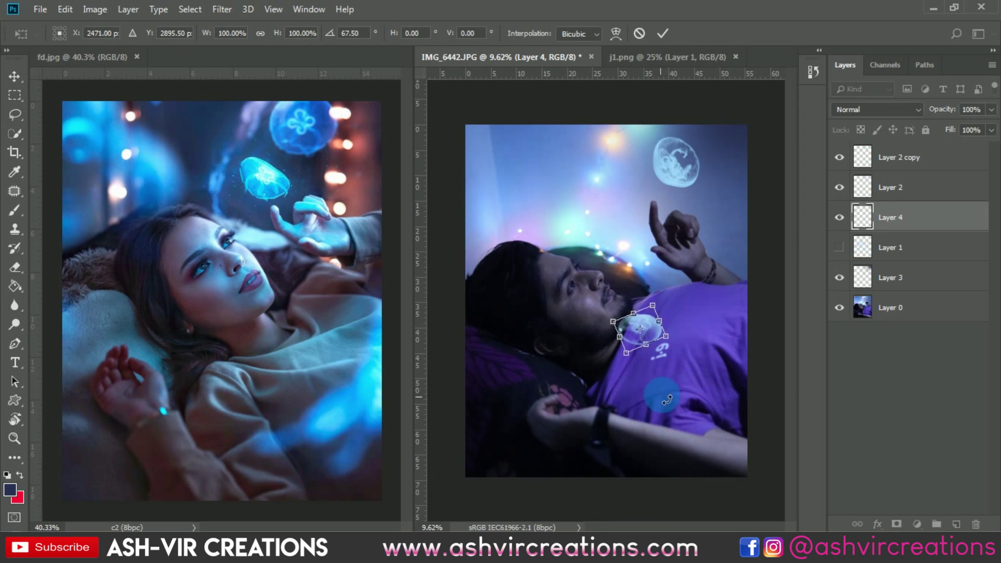
pyautogui.moveTo(665, 337); pyautogui.dragTo(742, 163)
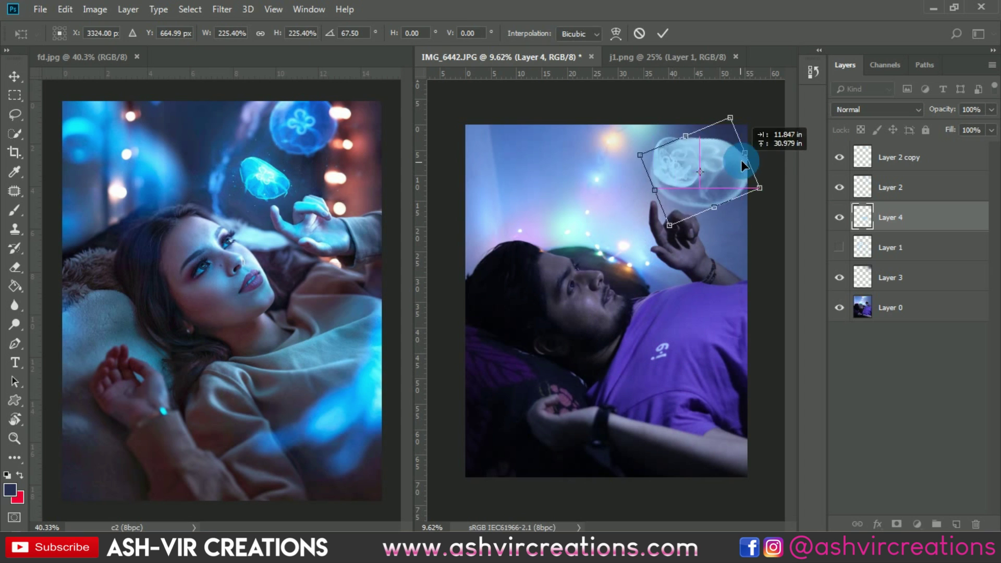
# Step: Reduce the copied jellyfish to about 139%, rotate it to about 87° and fit it into the photo's upper right corner
pyautogui.moveTo(769, 200); pyautogui.dragTo(743, 277)
pyautogui.moveTo(722, 135); pyautogui.dragTo(720, 144)
pyautogui.moveTo(740, 241)
pyautogui.mouseDown()
pyautogui.moveTo(771, 161)
pyautogui.moveTo(775, 218)
pyautogui.moveTo(753, 237)
pyautogui.mouseUp()
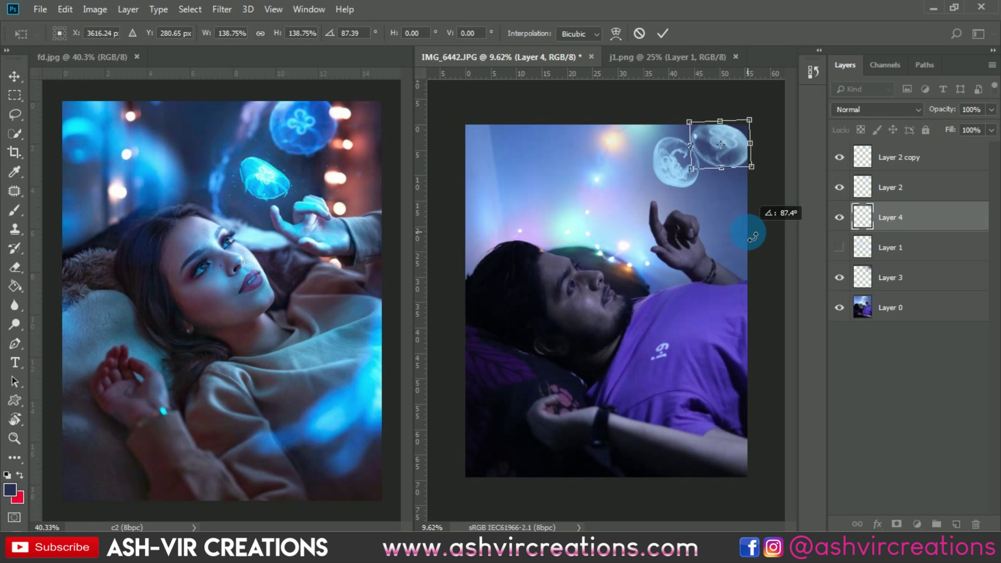
pyautogui.scroll(6, 735, 145)
pyautogui.moveTo(758, 128); pyautogui.dragTo(615, 256)
pyautogui.scroll(-5, 762, 115)
pyautogui.press('Return')
# Step: Shrink the corner jellyfish and place it partly beyond the photo's top edge, clear of the larger jellyfish
pyautogui.scroll(3, 720, 127)
pyautogui.moveTo(662, 221)
pyautogui.mouseDown()
pyautogui.moveTo(670, 252)
pyautogui.moveTo(680, 249)
pyautogui.moveTo(658, 191)
pyautogui.moveTo(670, 232)
pyautogui.moveTo(657, 234)
pyautogui.mouseUp()
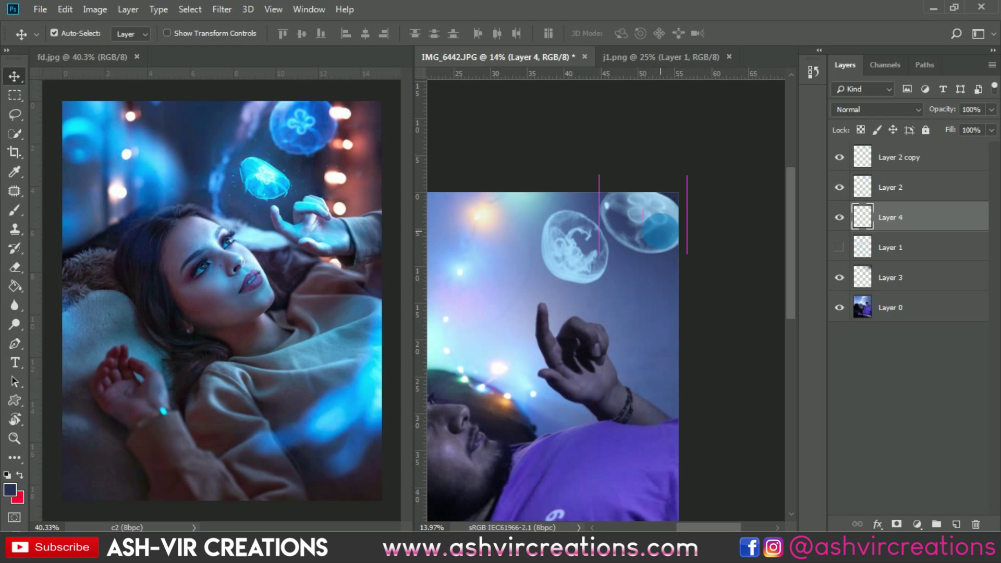
pyautogui.hotkey('ctrl', 't')
pyautogui.moveTo(699, 279); pyautogui.dragTo(663, 214)
pyautogui.press('Return')
pyautogui.scroll(4, 657, 211)
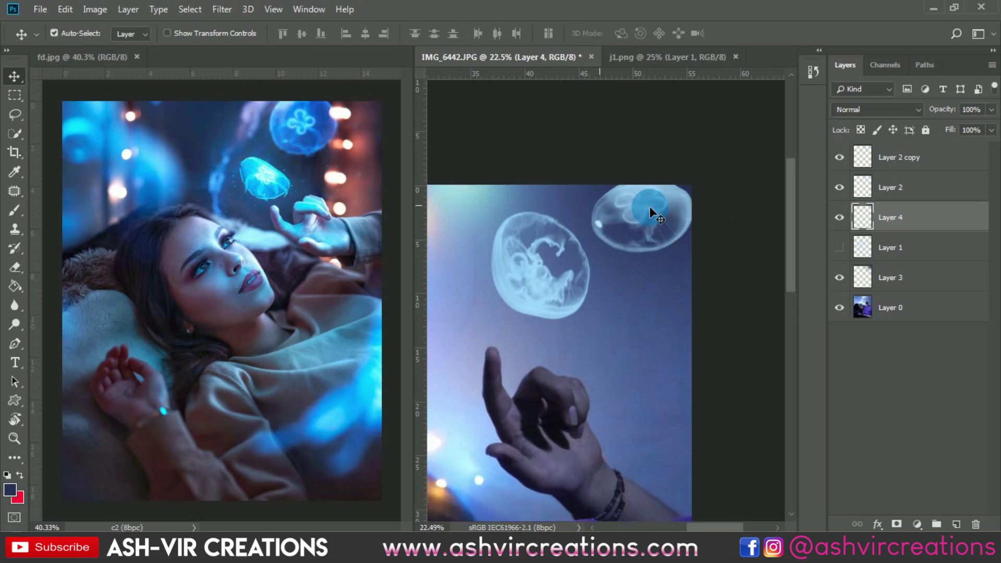
# Step: Enlarge the corner jellyfish to about 106% so it extends slightly past the photo's right edge
pyautogui.hotkey('ctrl', 't')
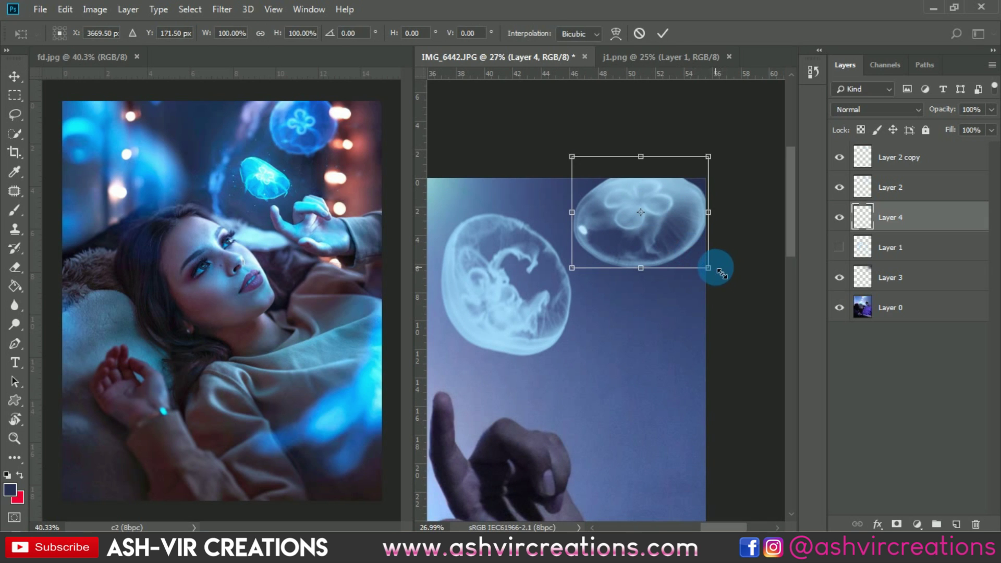
pyautogui.moveTo(710, 268)
pyautogui.mouseDown()
pyautogui.moveTo(735, 289)
pyautogui.moveTo(715, 273)
pyautogui.mouseUp()
pyautogui.moveTo(693, 233); pyautogui.dragTo(690, 219)
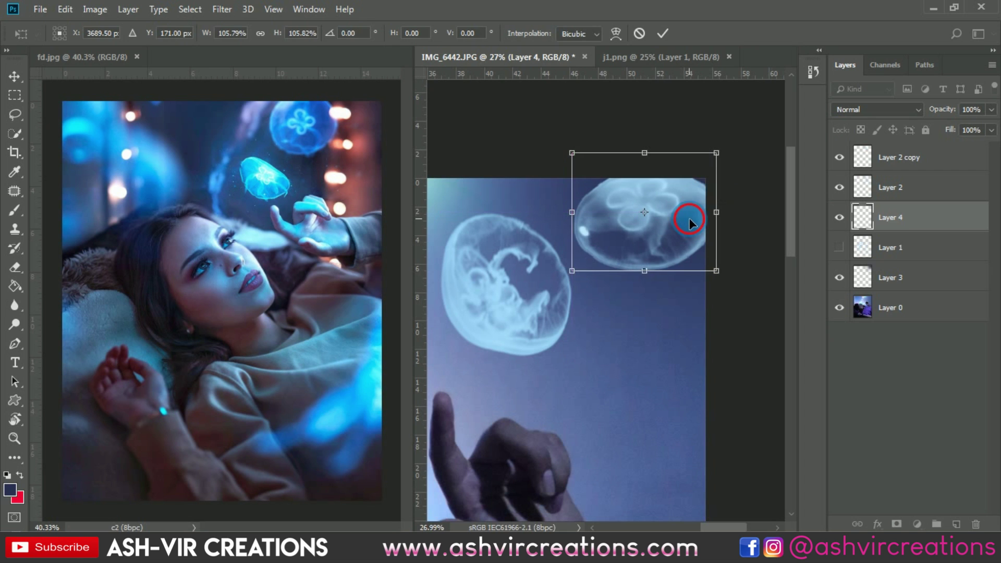
pyautogui.press('Return')
pyautogui.scroll(4, 661, 200)
pyautogui.scroll(-5, 665, 196)
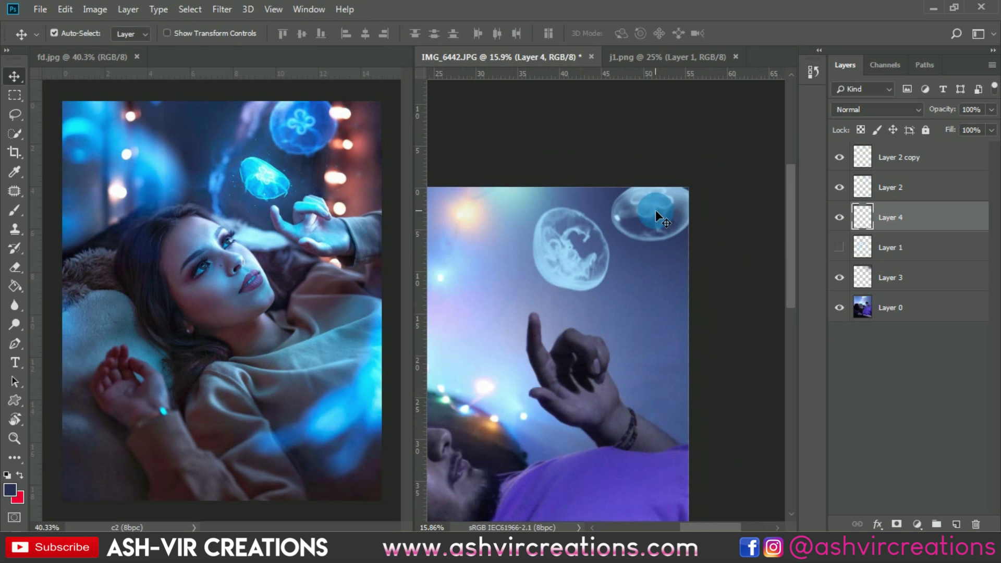
# Step: Toggle the visibility of Layer 3 to compare the photo with and without the dark corner shading
pyautogui.click(839, 277)
pyautogui.click(839, 277)
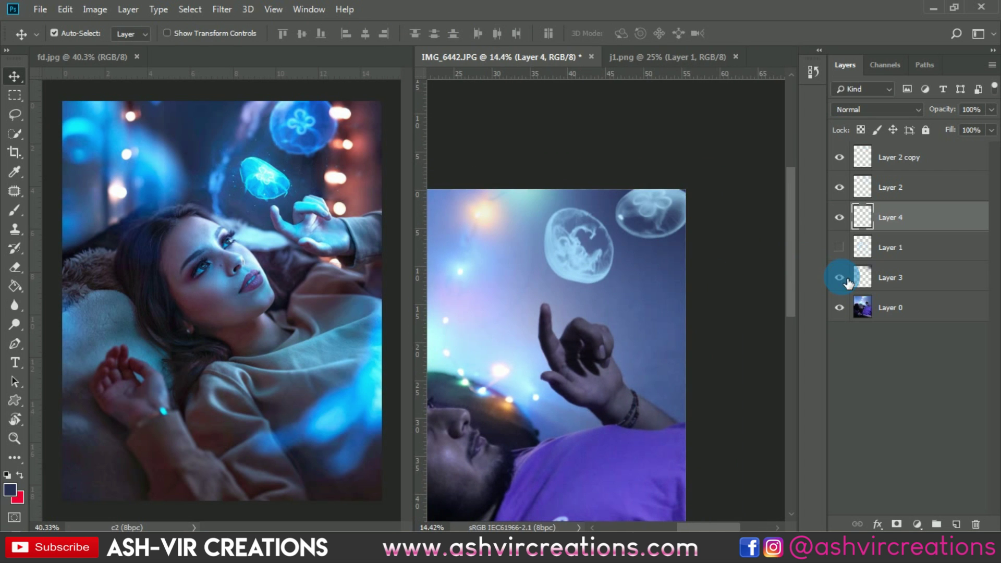
pyautogui.click(839, 277)
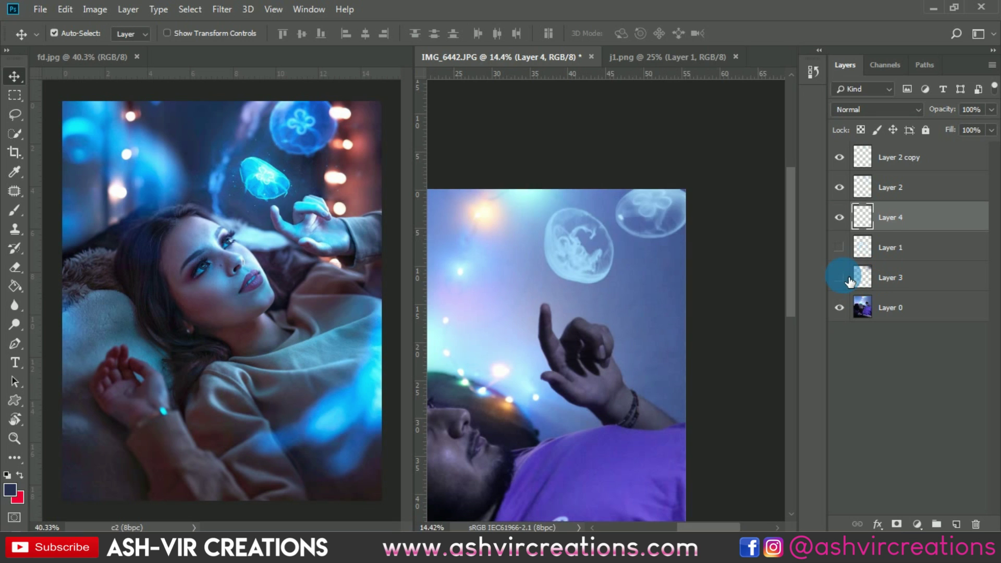
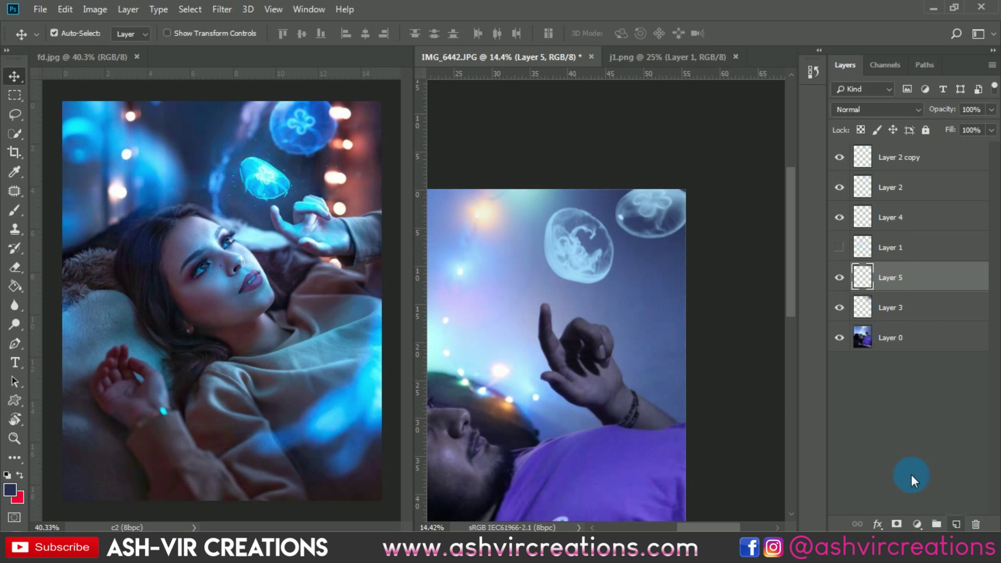
# Step: Paint a soft dark blue brush spot of size 1100 on Layer 5 behind the larger jellyfish
pyautogui.click(22, 215)
pyautogui.click(554, 235)
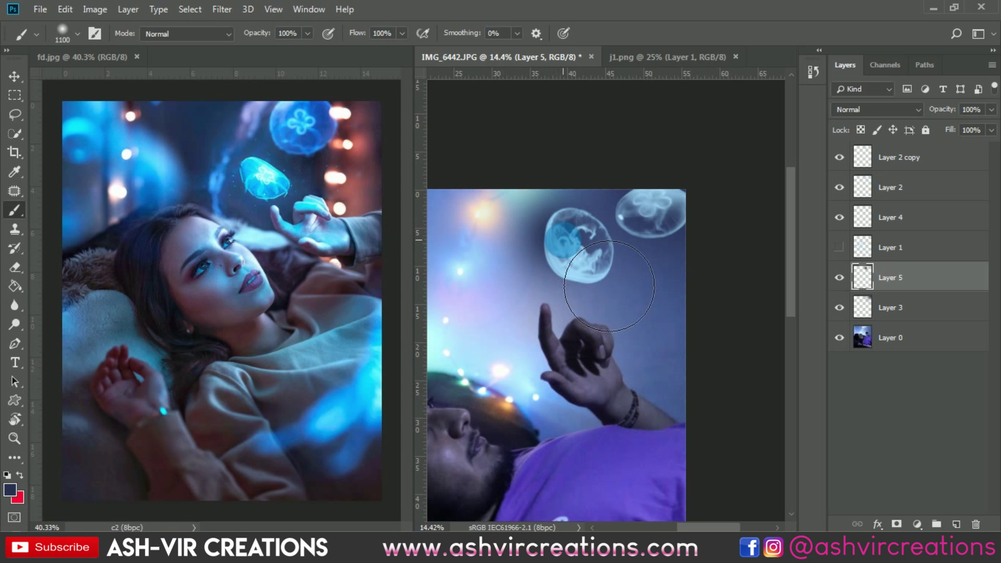
pyautogui.moveTo(563, 239); pyautogui.dragTo(572, 248)
pyautogui.click(571, 249)
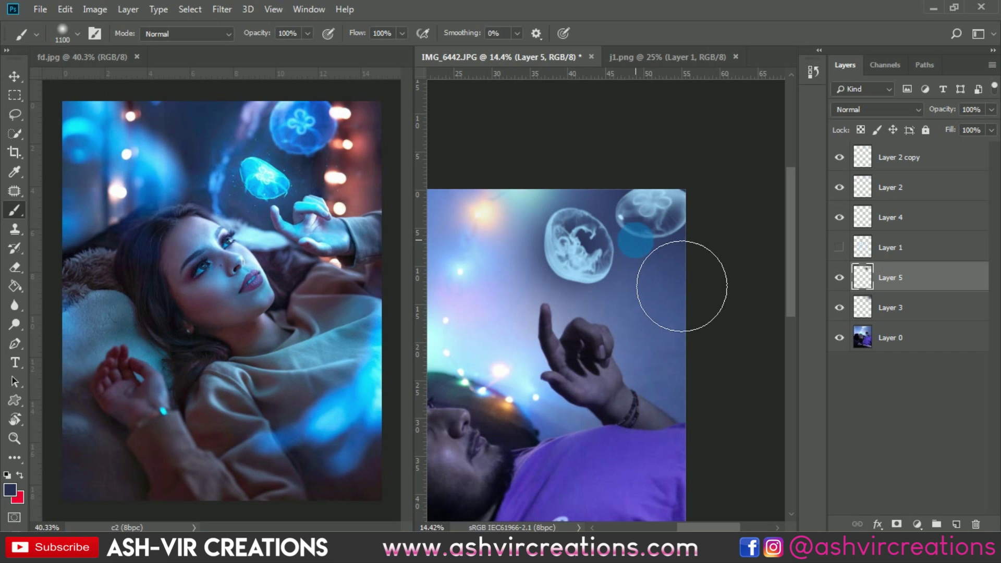
# Step: Scale and reposition the dark spot on Layer 5 to shade the wall behind the jellyfish, and compare it with the layer hidden
pyautogui.hotkey('ctrl', 't')
pyautogui.moveTo(667, 344); pyautogui.dragTo(713, 382)
pyautogui.moveTo(647, 279); pyautogui.dragTo(628, 246)
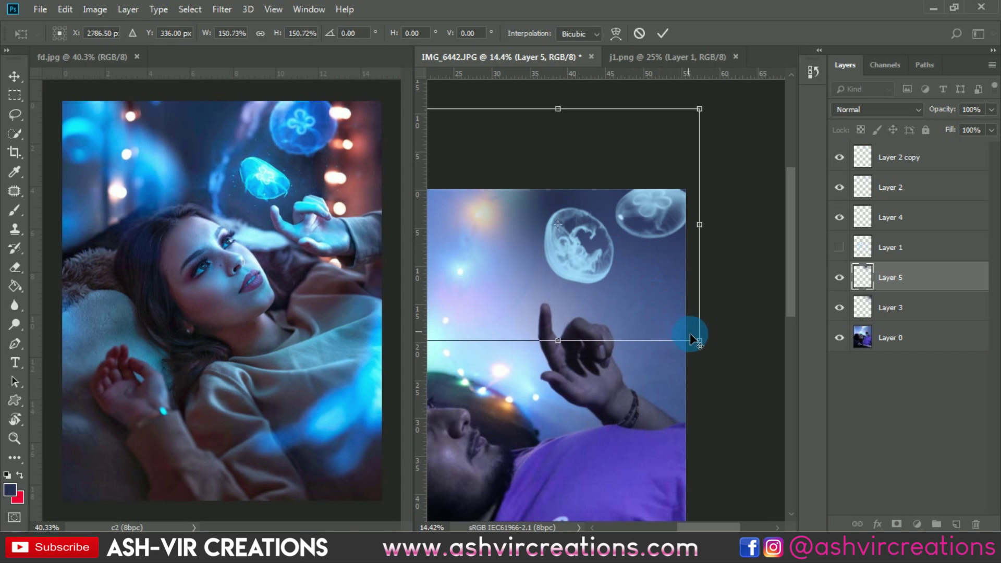
pyautogui.moveTo(699, 340); pyautogui.dragTo(610, 284)
pyautogui.press('Return')
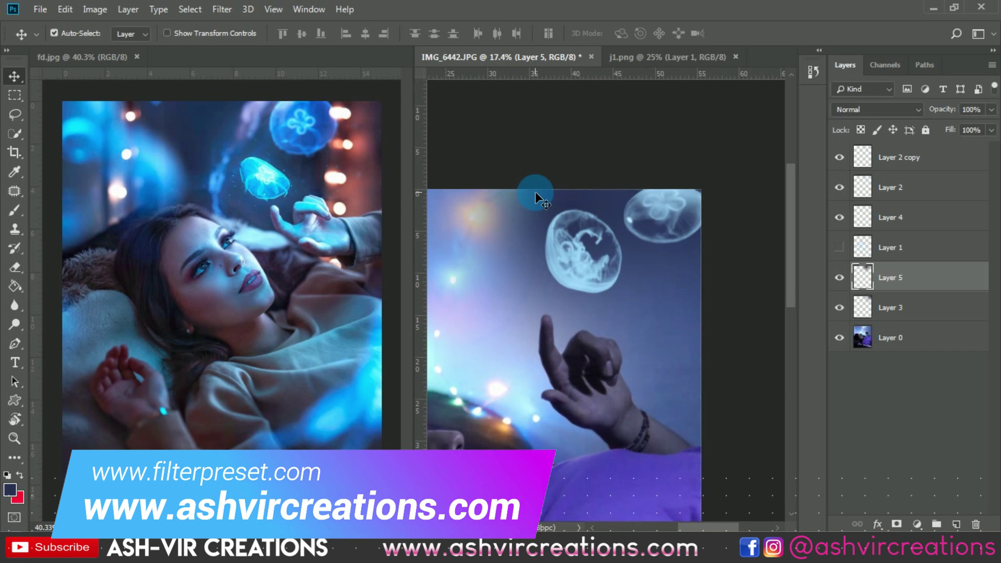
pyautogui.scroll(2, 574, 177)
pyautogui.click(842, 278)
pyautogui.click(841, 278)
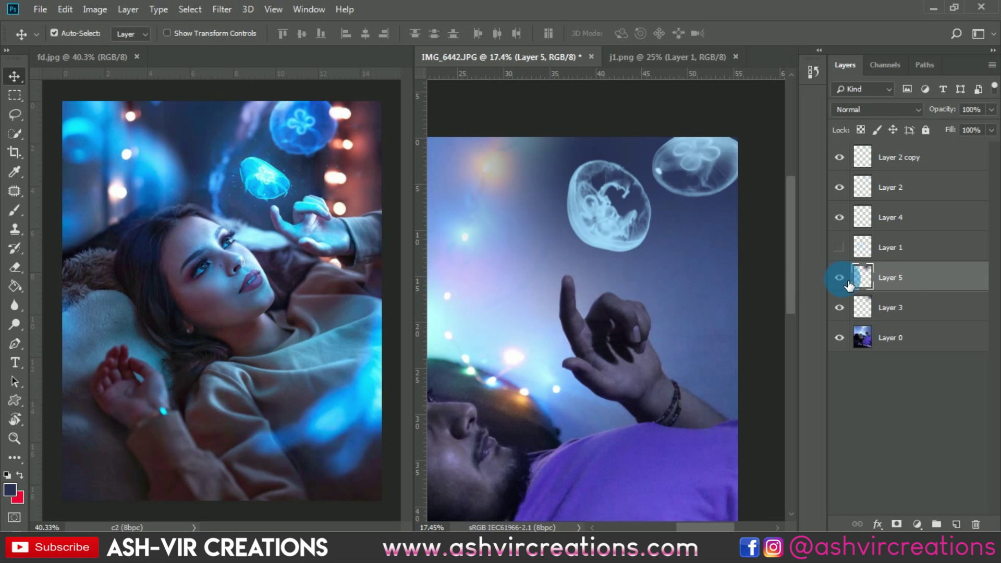
# Step: Add a layer mask to Layer 5 and paint black at brush size 900 to remove the shading from the raised hand
pyautogui.click(897, 523)
pyautogui.click(19, 213)
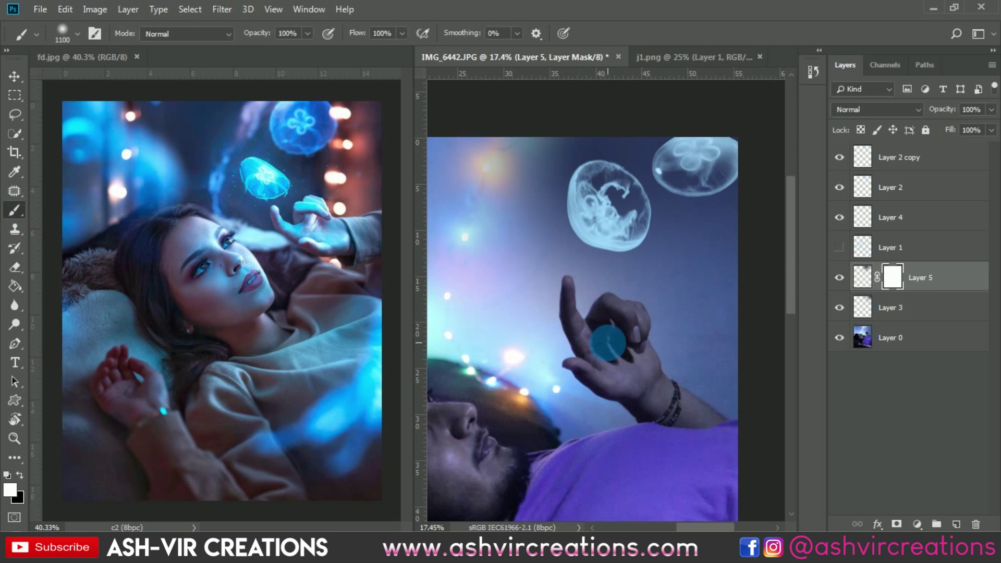
pyautogui.scroll(3, 605, 342)
pyautogui.click(19, 476)
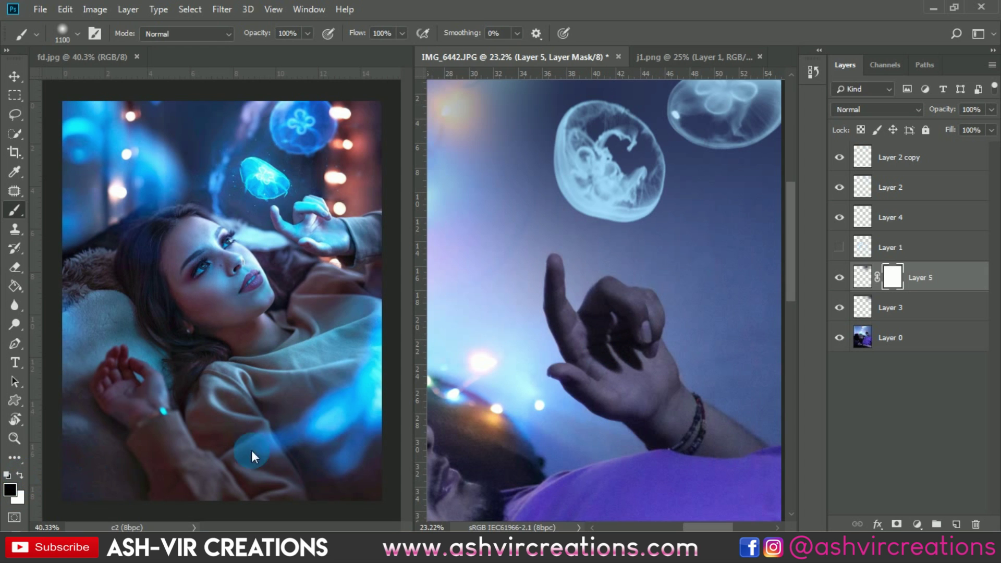
pyautogui.press('[')
pyautogui.press('[')
pyautogui.moveTo(557, 316)
pyautogui.mouseDown()
pyautogui.moveTo(604, 322)
pyautogui.moveTo(628, 344)
pyautogui.moveTo(558, 314)
pyautogui.moveTo(570, 342)
pyautogui.mouseUp()
pyautogui.scroll(-3, 570, 342)
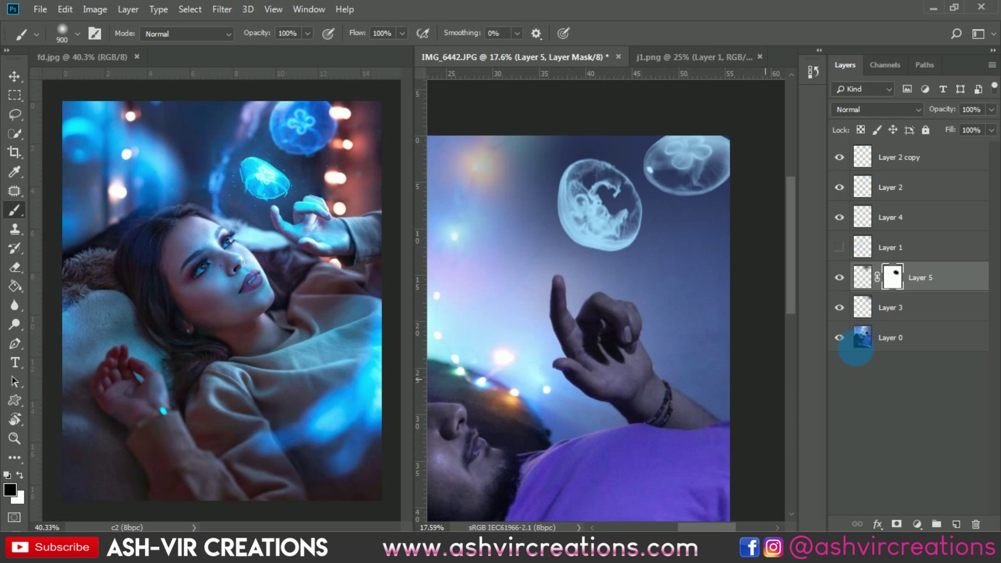
pyautogui.scroll(-3, 673, 265)
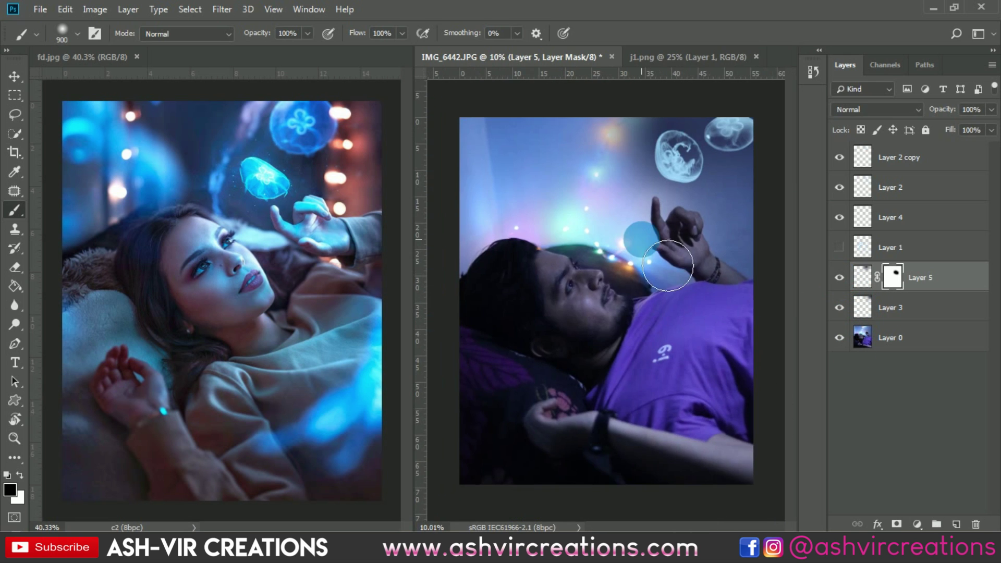
pyautogui.scroll(1, 605, 300)
pyautogui.press('v')
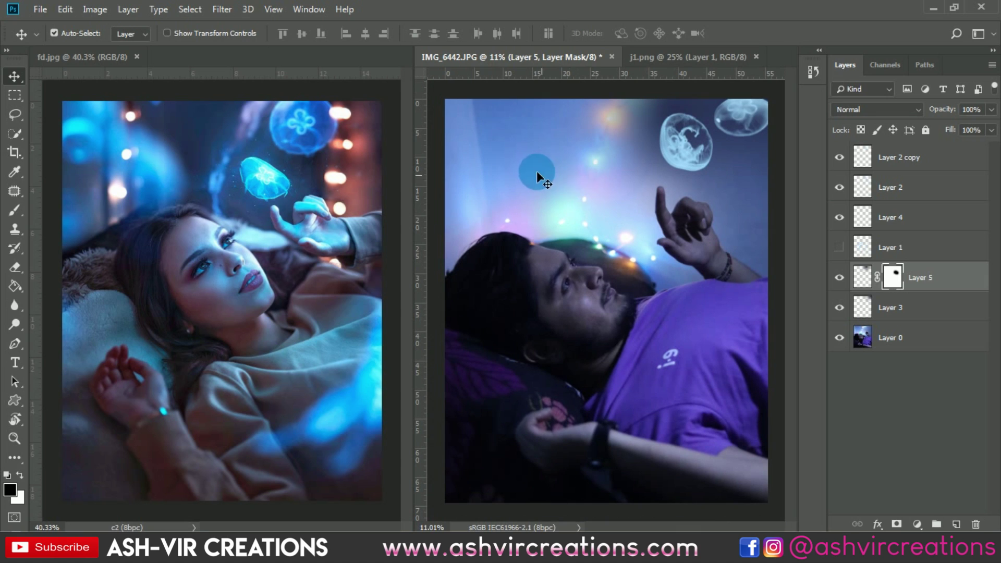
# Step: Copy the pair of jellyfish over the shirt from Layer 1 onto a new layer and hide Layer 1
pyautogui.click(840, 247)
pyautogui.click(898, 255)
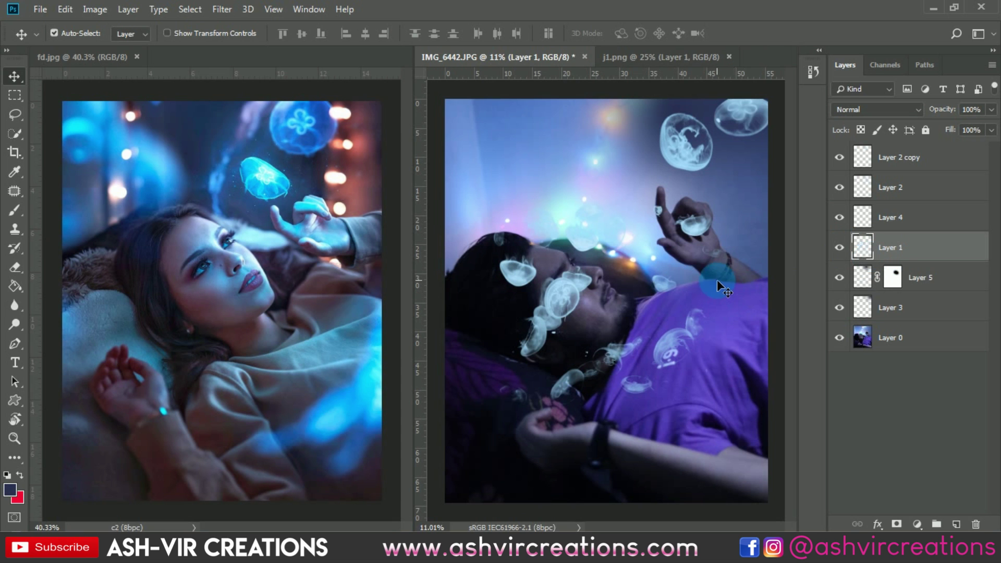
pyautogui.scroll(-1, 717, 281)
pyautogui.press('ctrl')
pyautogui.scroll(4, 542, 274)
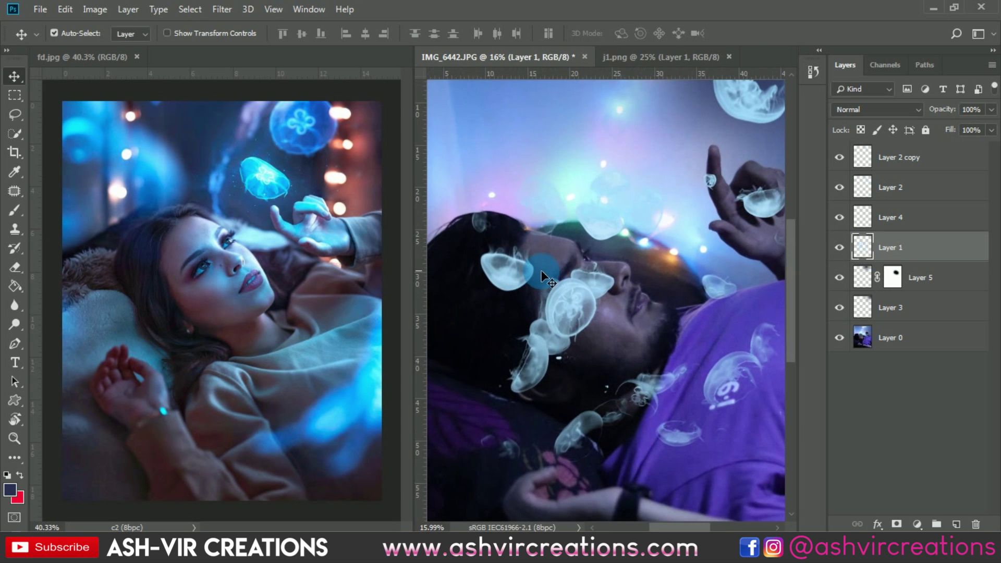
pyautogui.scroll(-2, 516, 262)
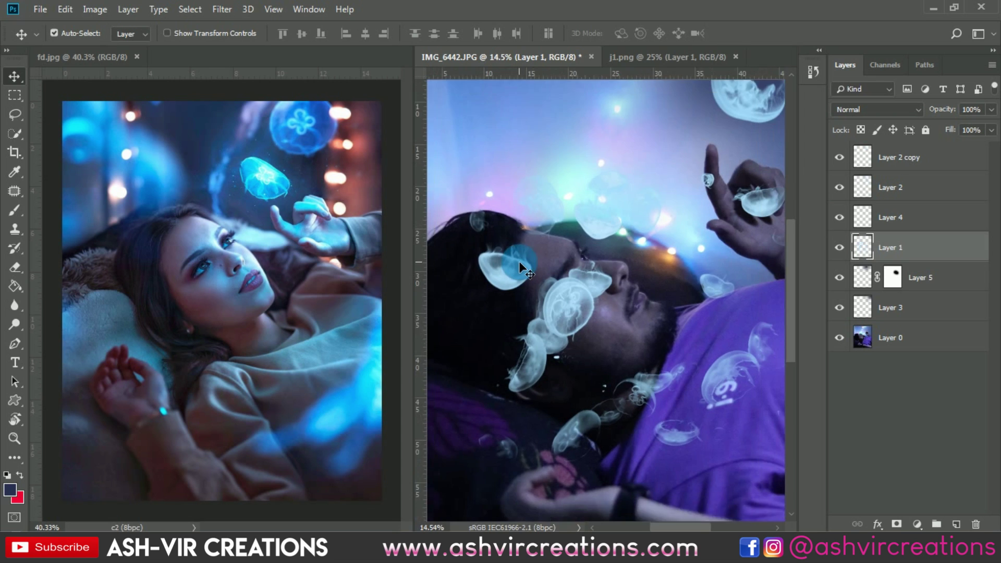
pyautogui.click(13, 114)
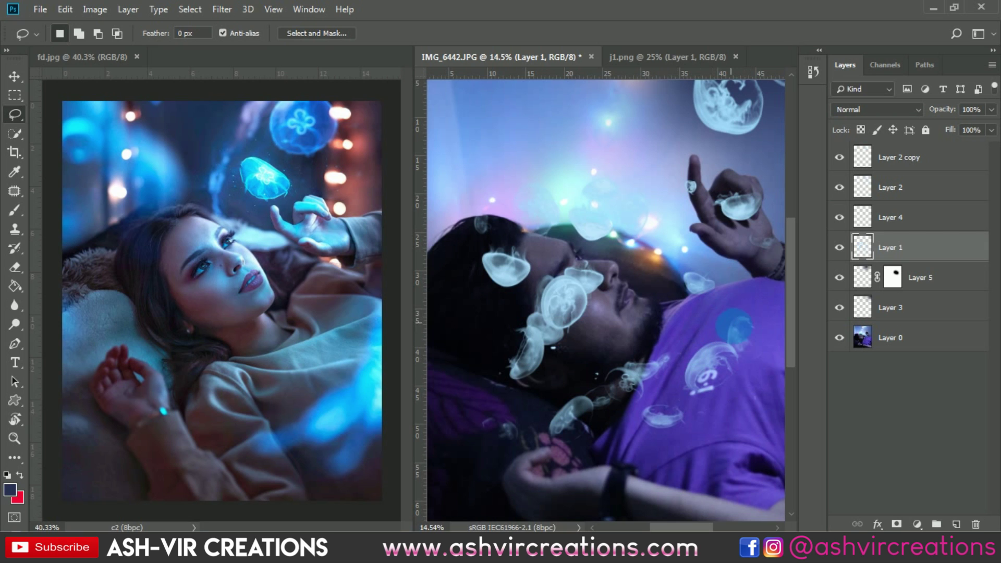
pyautogui.rightClick(742, 340)
pyautogui.click(787, 189)
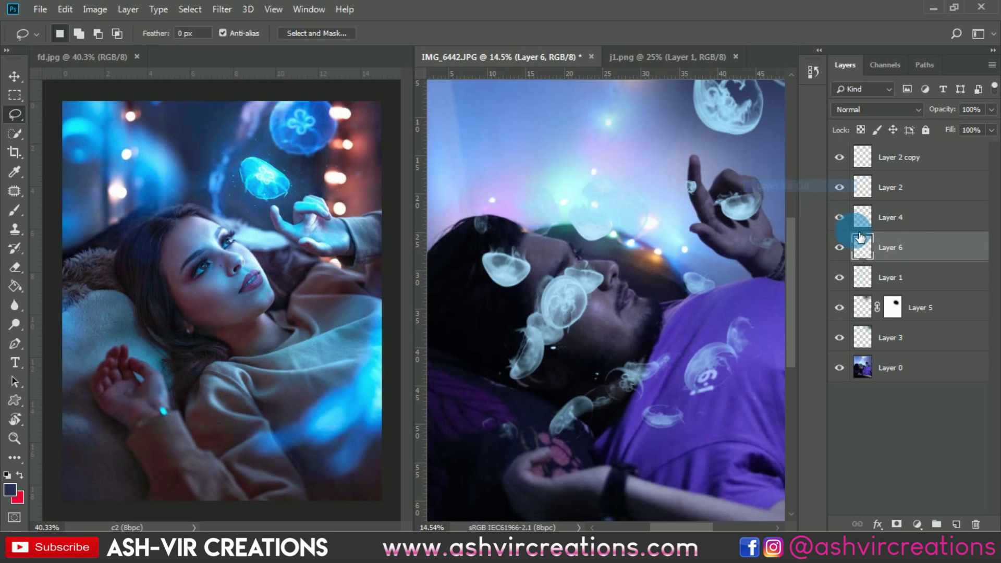
pyautogui.click(848, 279)
# Step: Enlarge and rotate the copied jellyfish and place them partly beyond the photo's upper left corner
pyautogui.press('v')
pyautogui.moveTo(708, 361); pyautogui.dragTo(756, 358)
pyautogui.scroll(-5, 690, 369)
pyautogui.hotkey('ctrl', 't')
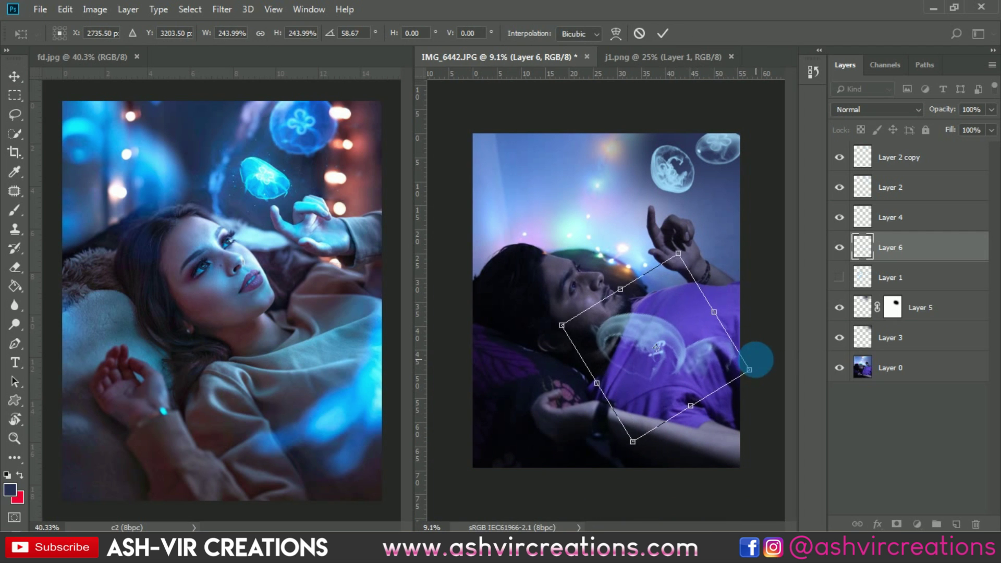
pyautogui.moveTo(686, 335); pyautogui.dragTo(589, 167)
pyautogui.moveTo(741, 225); pyautogui.dragTo(681, 315)
pyautogui.moveTo(592, 189); pyautogui.dragTo(554, 199)
pyautogui.moveTo(638, 185); pyautogui.dragTo(562, 300)
pyautogui.moveTo(544, 168)
pyautogui.mouseDown()
pyautogui.moveTo(526, 138)
pyautogui.moveTo(530, 163)
pyautogui.mouseUp()
pyautogui.press('Return')
# Step: Create a new layer above Layer 1 and paint a soft dark blue spot of brush size 900 beside the upper left jellyfish
pyautogui.click(928, 285)
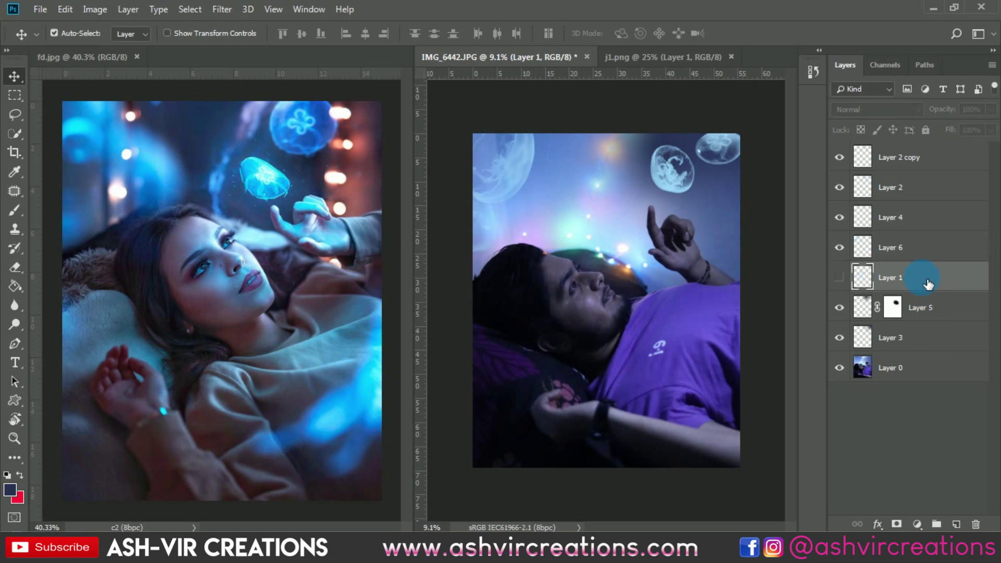
pyautogui.click(956, 524)
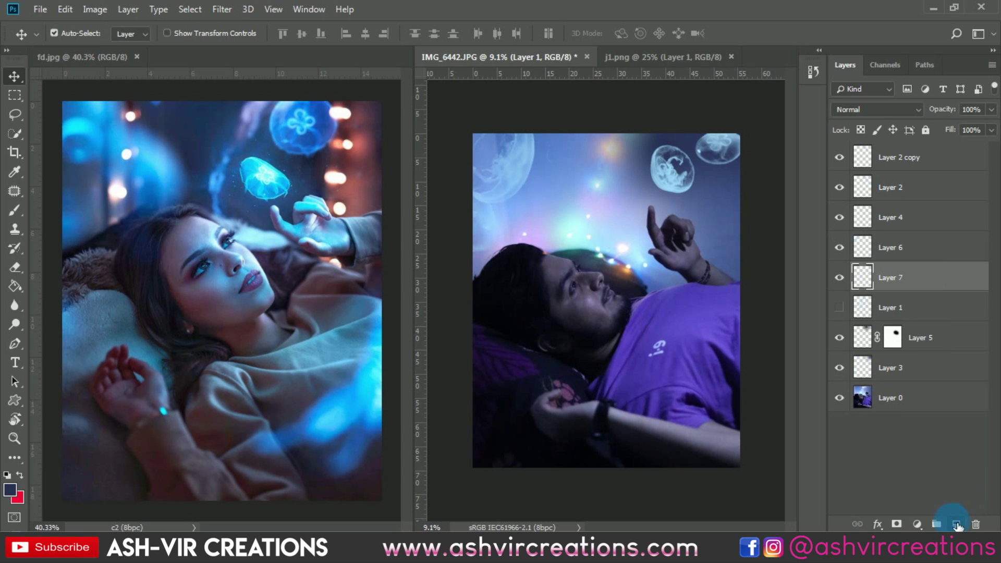
pyautogui.click(25, 211)
pyautogui.click(536, 199)
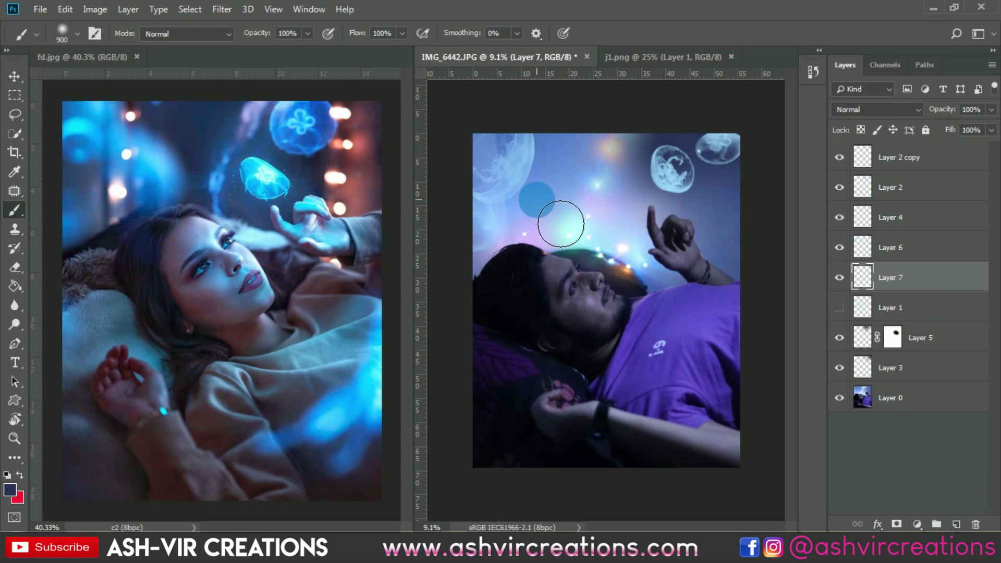
# Step: Enlarge the dark spot on Layer 7 and position it to shade the wall around the upper left jellyfish
pyautogui.hotkey('ctrl', 't')
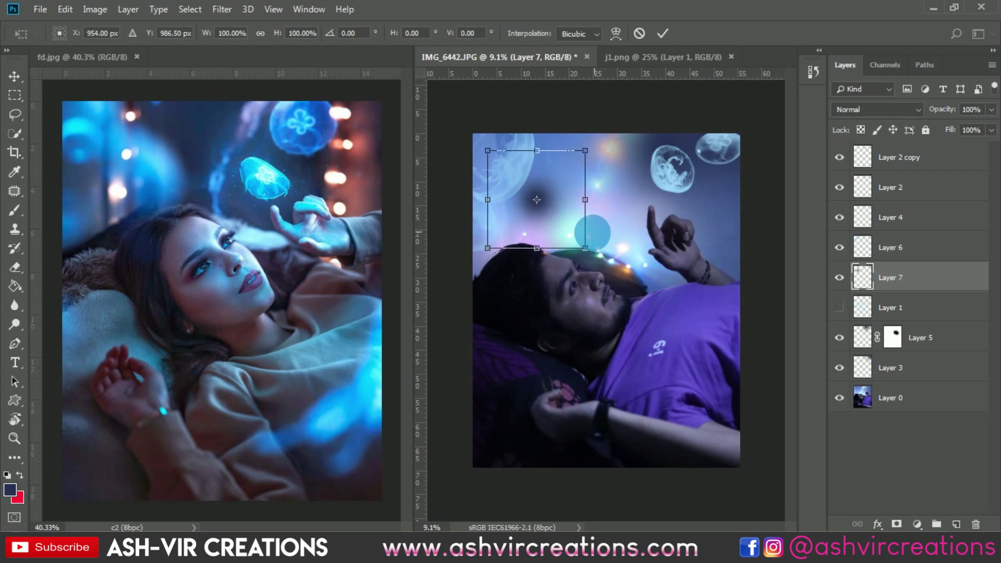
pyautogui.moveTo(584, 248); pyautogui.dragTo(672, 335)
pyautogui.moveTo(612, 262); pyautogui.dragTo(568, 210)
pyautogui.scroll(-4, 568, 211)
pyautogui.moveTo(620, 295); pyautogui.dragTo(671, 340)
pyautogui.hotkey('ctrl', '+')
pyautogui.moveTo(567, 212); pyautogui.dragTo(536, 198)
pyautogui.doubleClick(536, 198)
# Step: Toggle the visibility of Layer 7 and Layer 6 to check the new shading and the upper left jellyfish
pyautogui.scroll(4, 513, 110)
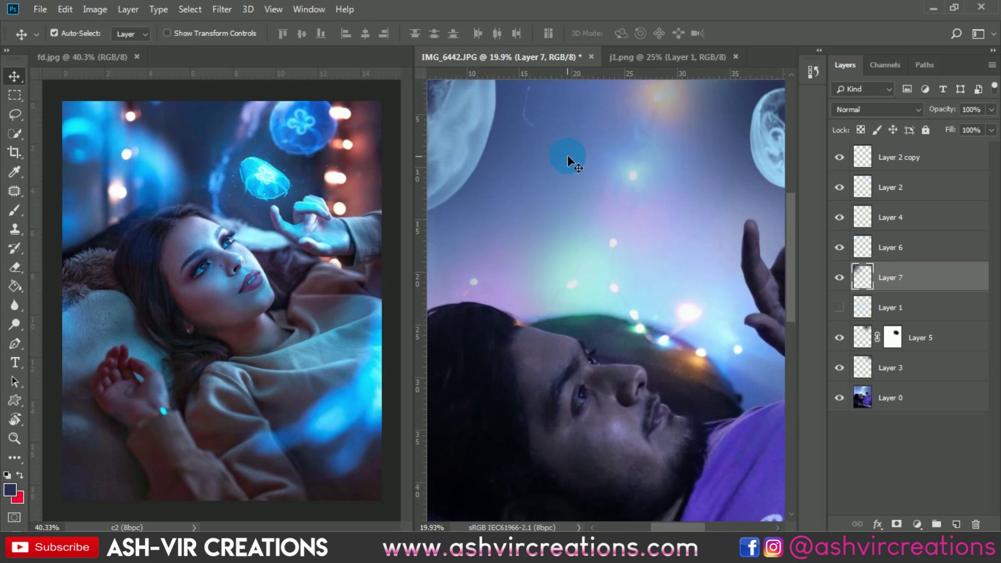
pyautogui.scroll(2, 551, 128)
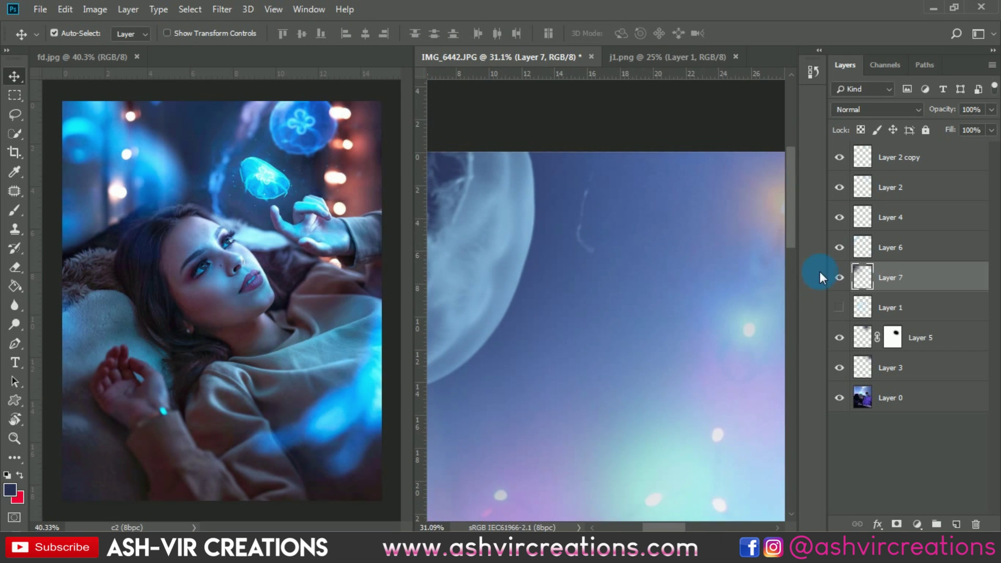
pyautogui.click(838, 277)
pyautogui.click(839, 278)
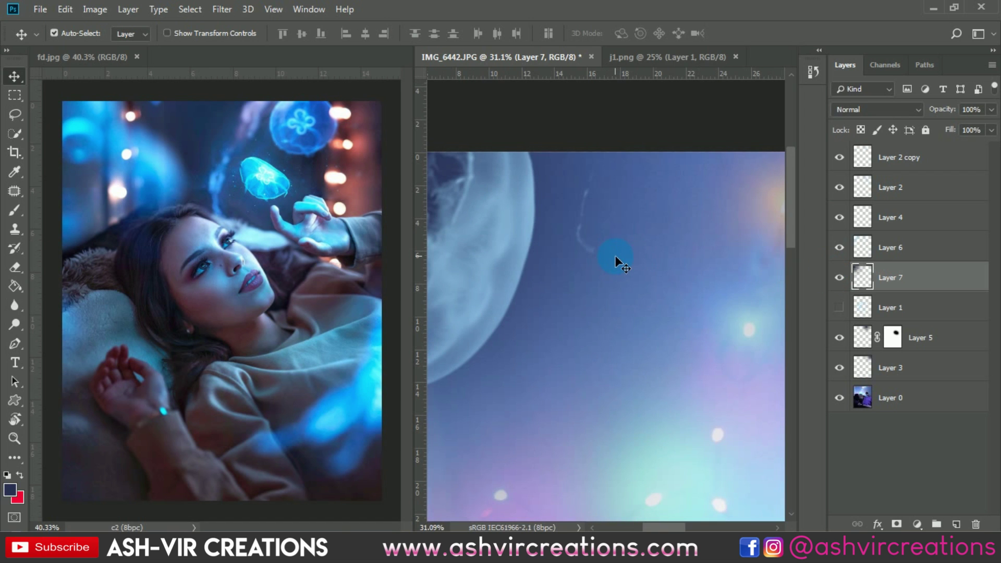
pyautogui.click(839, 247)
pyautogui.click(838, 247)
pyautogui.scroll(-5, 529, 245)
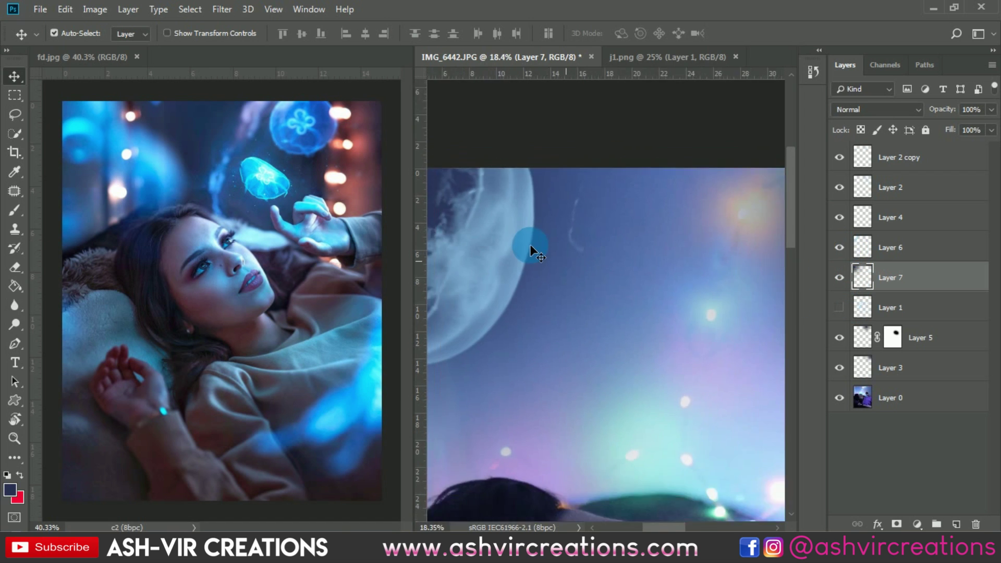
pyautogui.scroll(-2, 529, 244)
pyautogui.scroll(2, 539, 236)
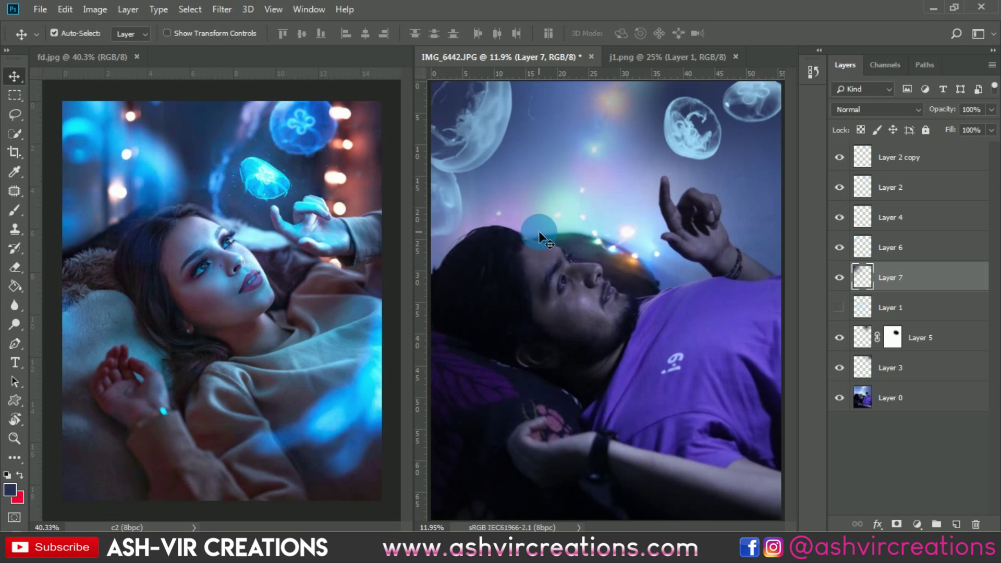
pyautogui.scroll(-2, 539, 230)
pyautogui.moveTo(540, 232); pyautogui.dragTo(563, 243)
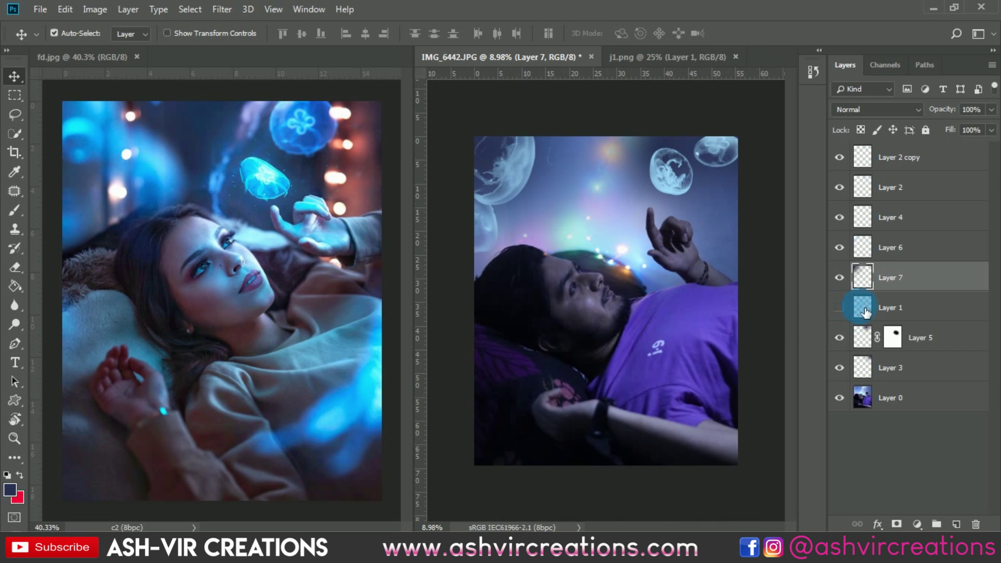
pyautogui.scroll(2, 517, 165)
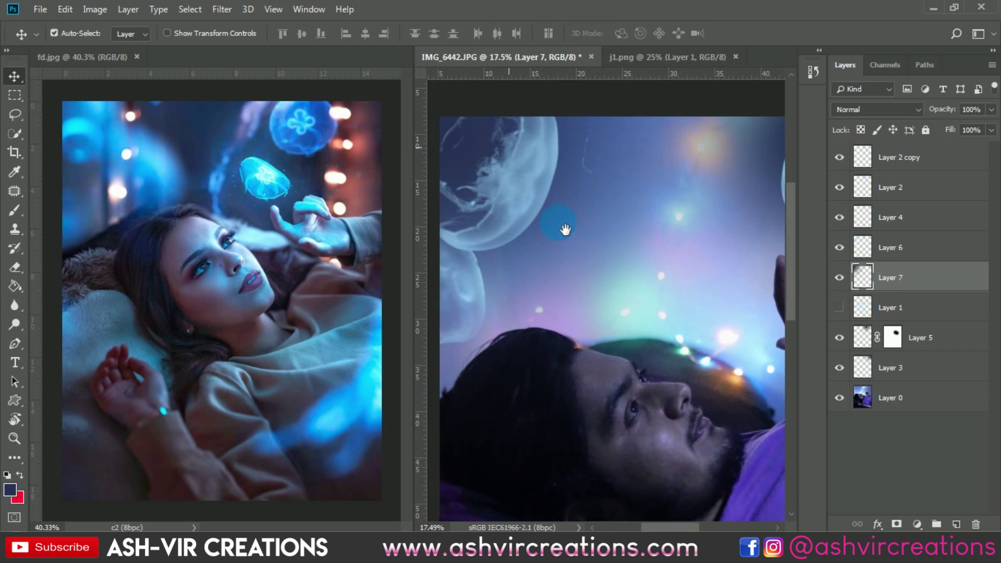
pyautogui.click(224, 9)
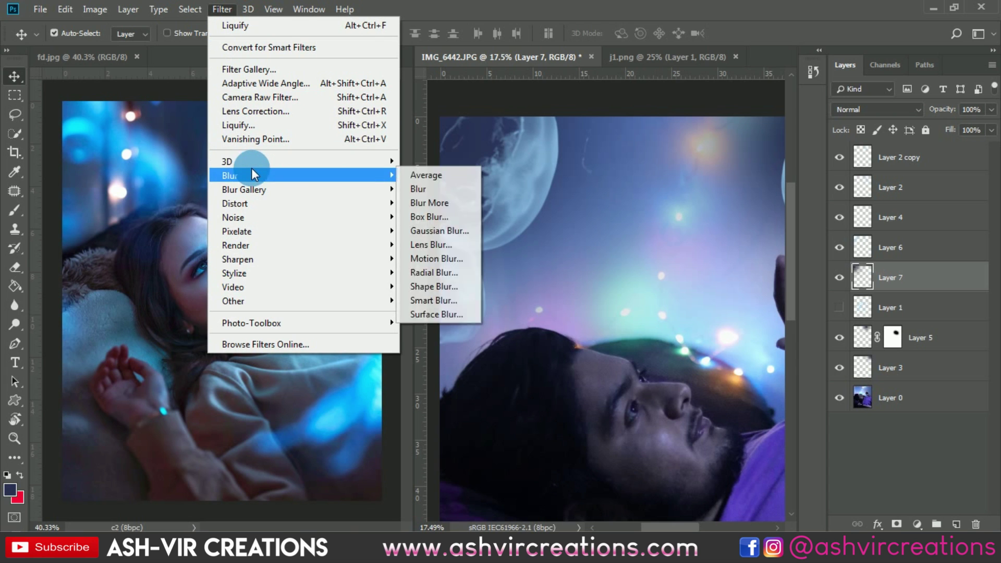
pyautogui.moveTo(390, 173)
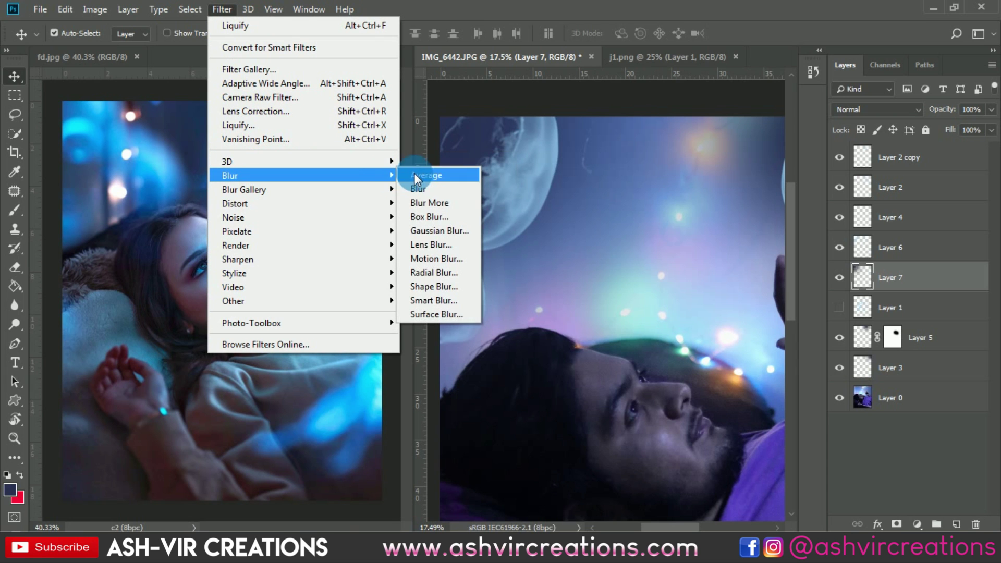
pyautogui.click(429, 230)
pyautogui.click(729, 345)
pyautogui.click(908, 151)
# Step: Apply a Gaussian Blur with a radius of 11.1 pixels to the upper left jellyfish on Layer 6
pyautogui.click(839, 247)
pyautogui.click(839, 247)
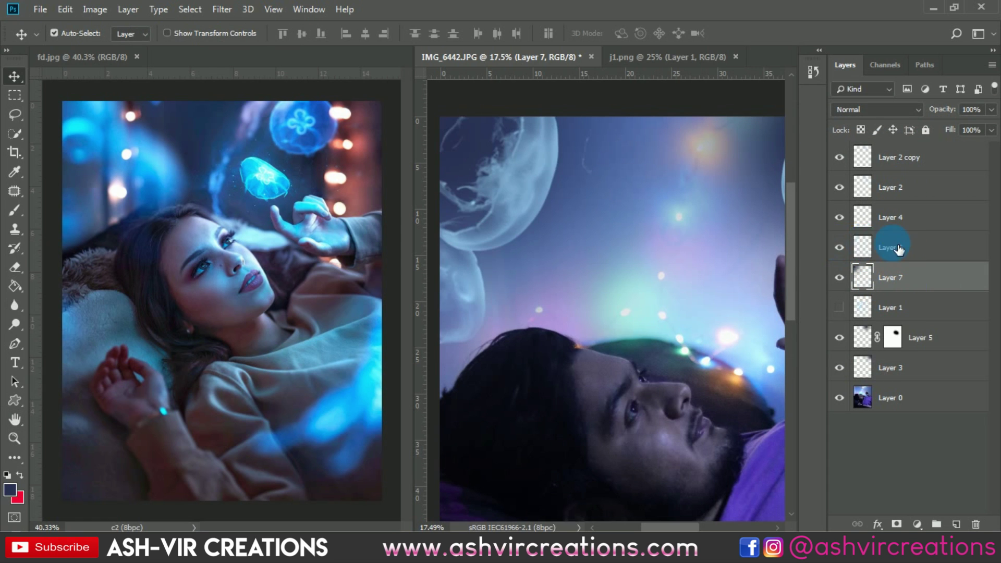
pyautogui.click(886, 247)
pyautogui.click(221, 8)
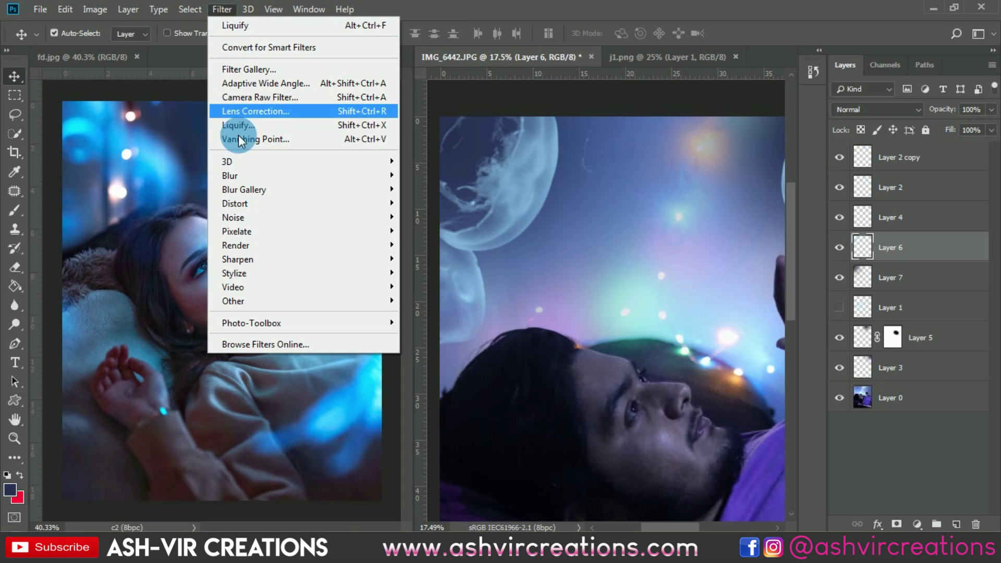
pyautogui.moveTo(236, 174)
pyautogui.click(415, 229)
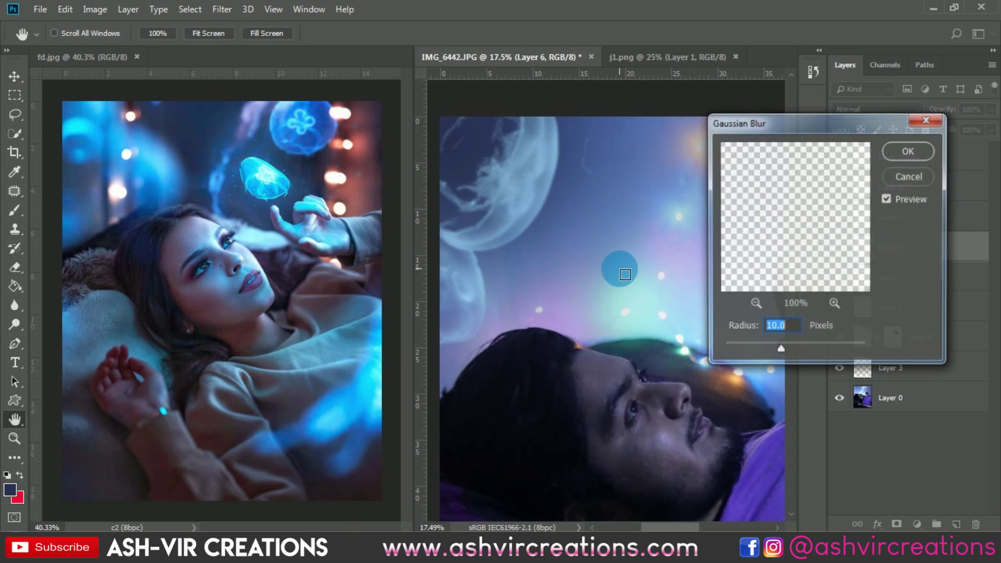
pyautogui.click(729, 346)
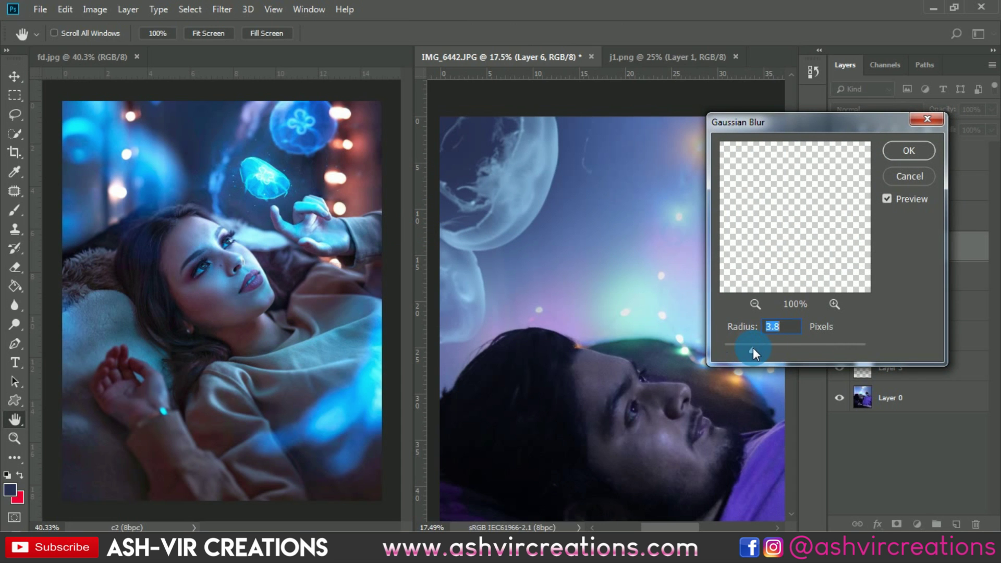
pyautogui.click(786, 347)
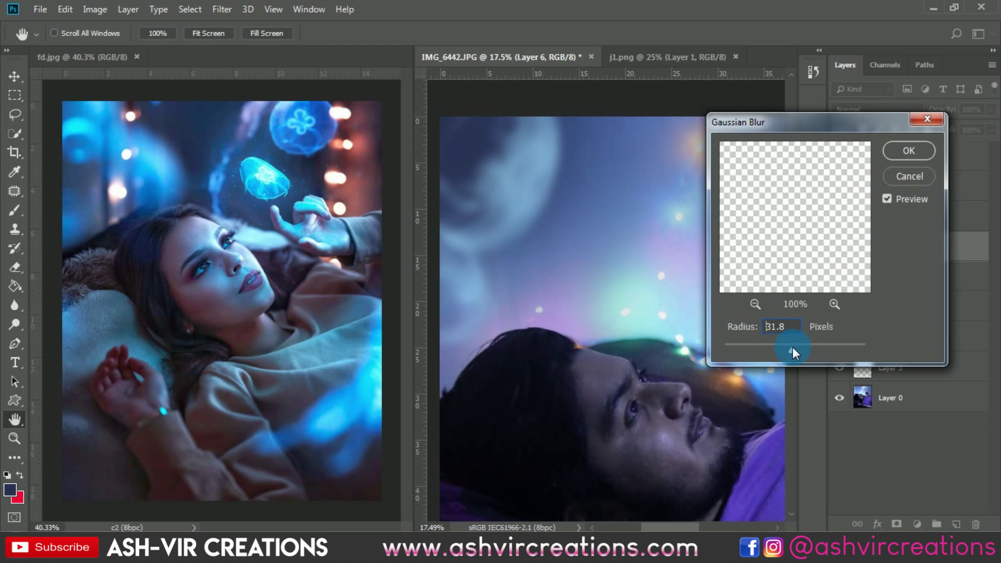
pyautogui.click(774, 346)
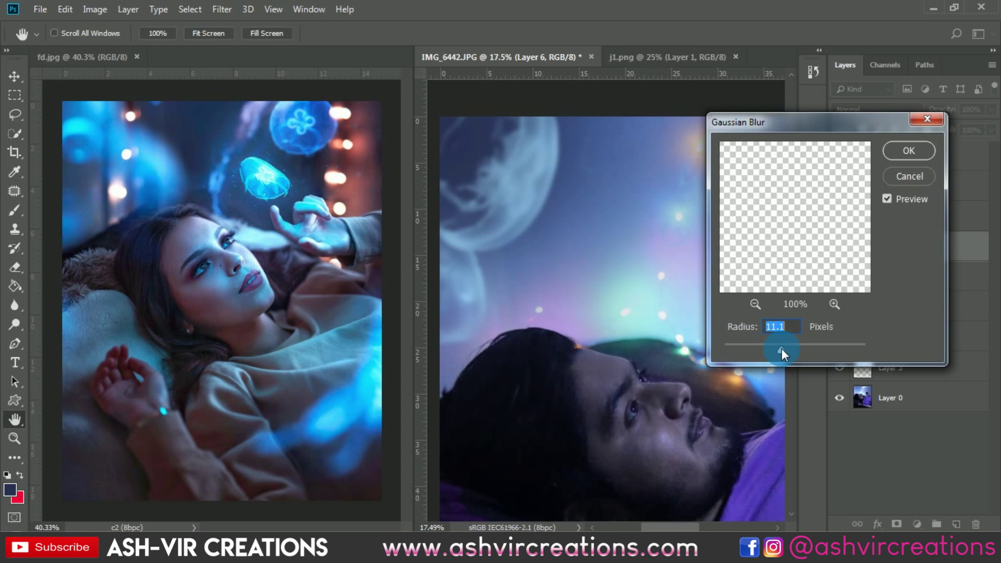
pyautogui.click(898, 151)
pyautogui.press('v')
pyautogui.scroll(-4, 621, 177)
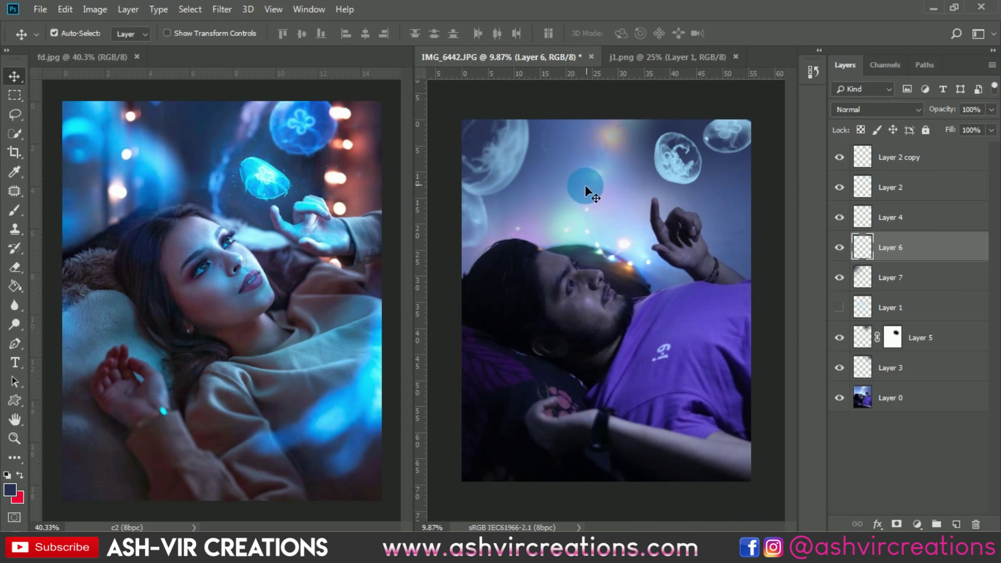
# Step: Show Layer 1 and move its jellyfish group down so the upper jellyfish lie over the man's face
pyautogui.click(846, 308)
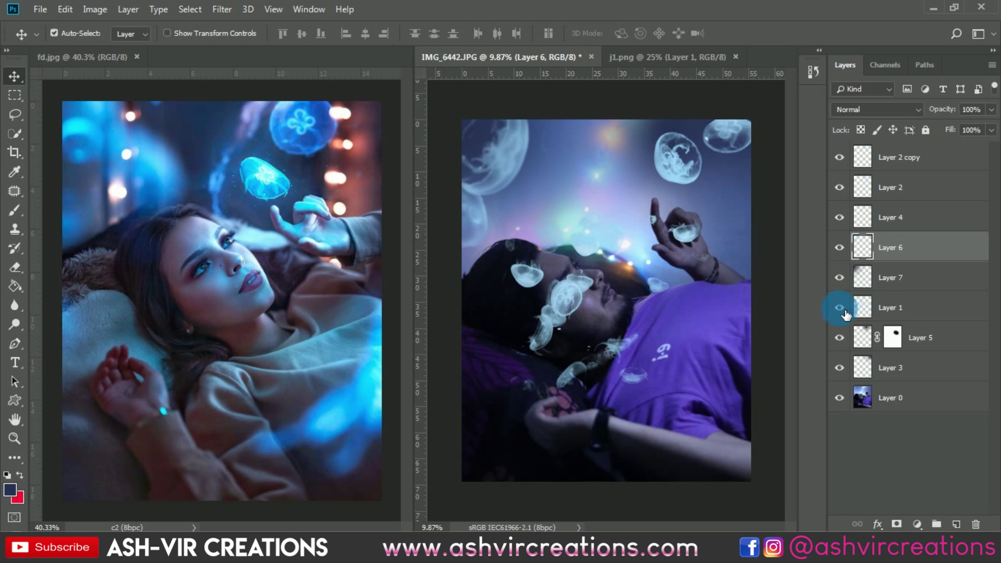
pyautogui.click(865, 309)
pyautogui.moveTo(561, 286); pyautogui.dragTo(581, 377)
pyautogui.scroll(5, 531, 286)
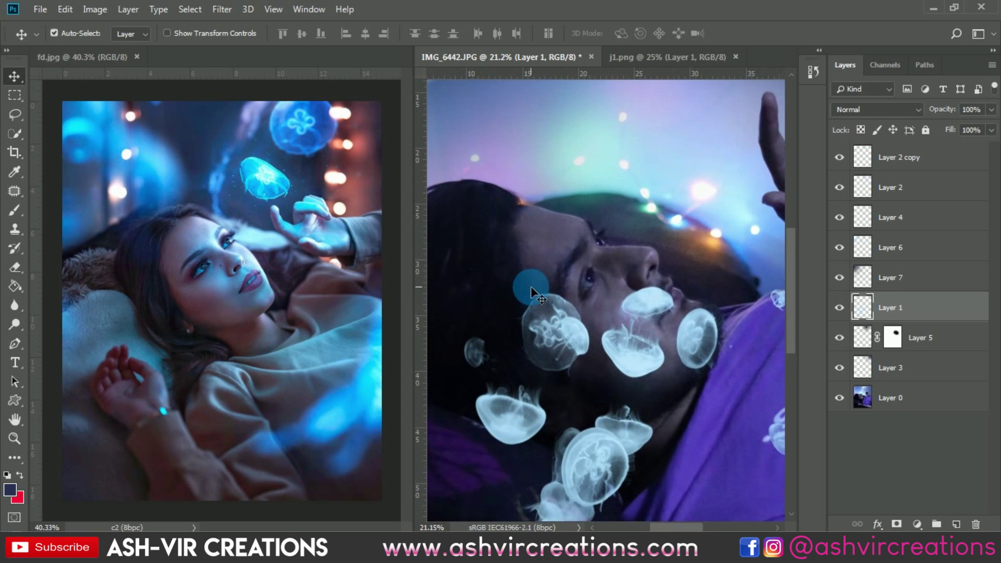
# Step: Lasso the large round jellyfish beside the man's eye on Layer 1 and cut it to a new layer
pyautogui.click(14, 115)
pyautogui.moveTo(515, 290); pyautogui.dragTo(573, 269)
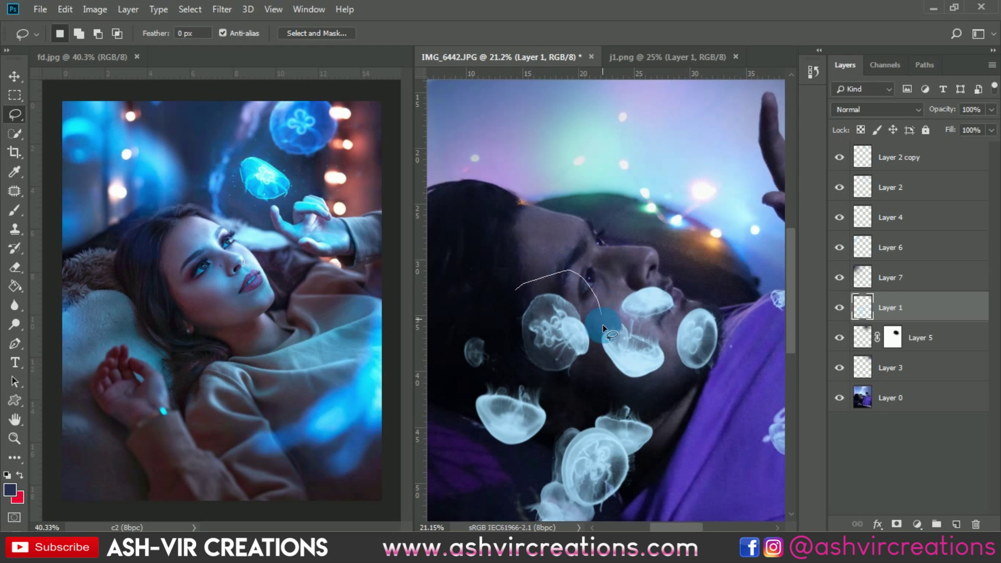
pyautogui.moveTo(602, 345)
pyautogui.mouseDown()
pyautogui.moveTo(576, 388)
pyautogui.moveTo(536, 379)
pyautogui.moveTo(510, 339)
pyautogui.moveTo(516, 289)
pyautogui.mouseUp()
pyautogui.scroll(2, 598, 332)
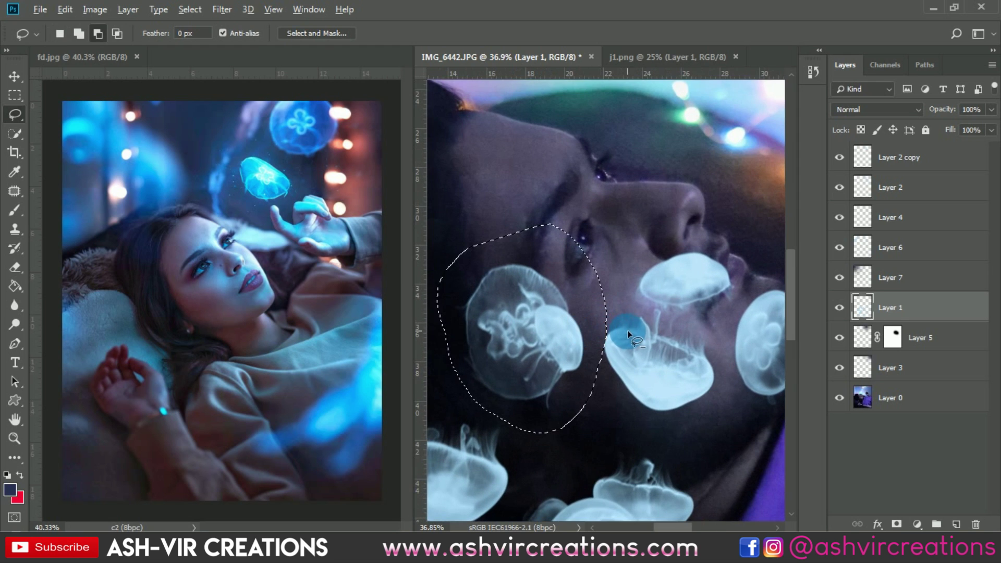
pyautogui.rightClick(558, 329)
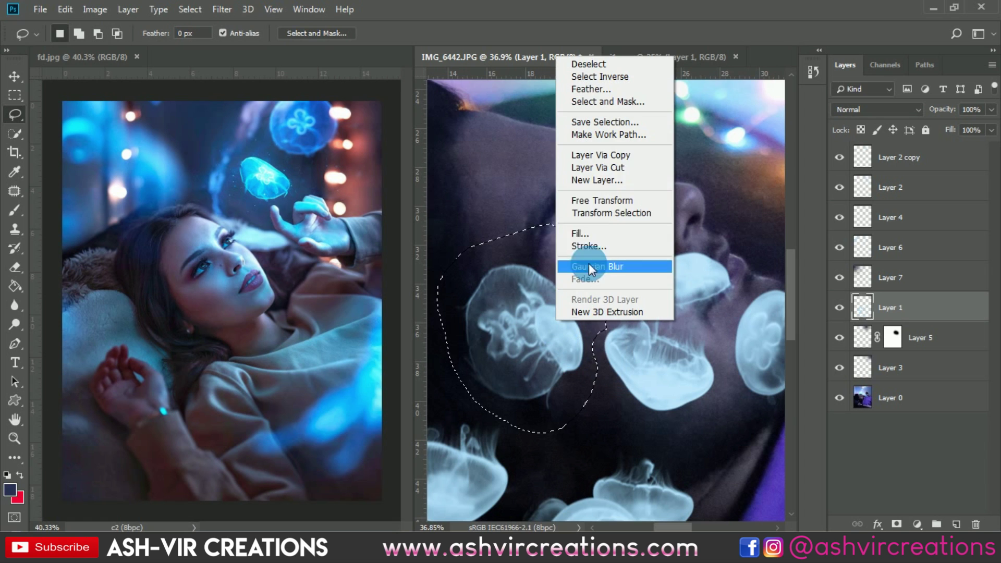
pyautogui.click(615, 167)
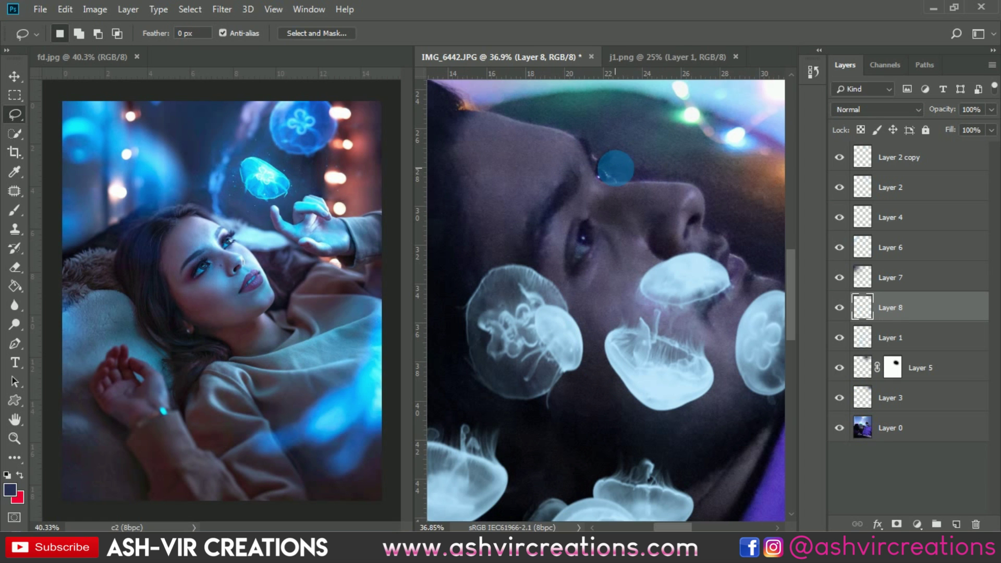
# Step: Hide Layer 1, move the cut jellyfish down beside the ear and apply the last-used Gaussian Blur to it
pyautogui.press('v')
pyautogui.click(840, 338)
pyautogui.scroll(-3, 614, 313)
pyautogui.moveTo(614, 314); pyautogui.dragTo(608, 342)
pyautogui.scroll(-1, 608, 342)
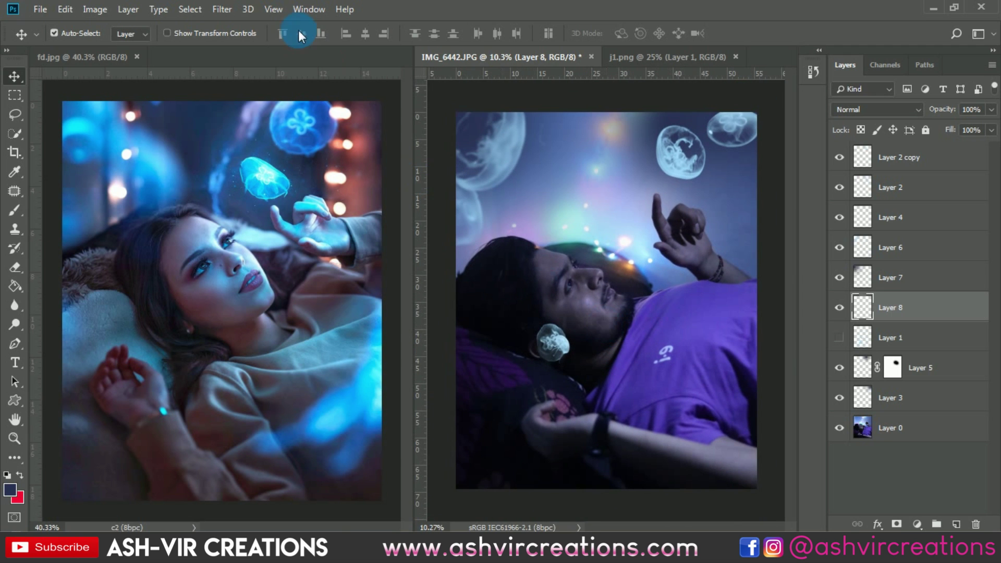
pyautogui.click(222, 12)
pyautogui.click(226, 24)
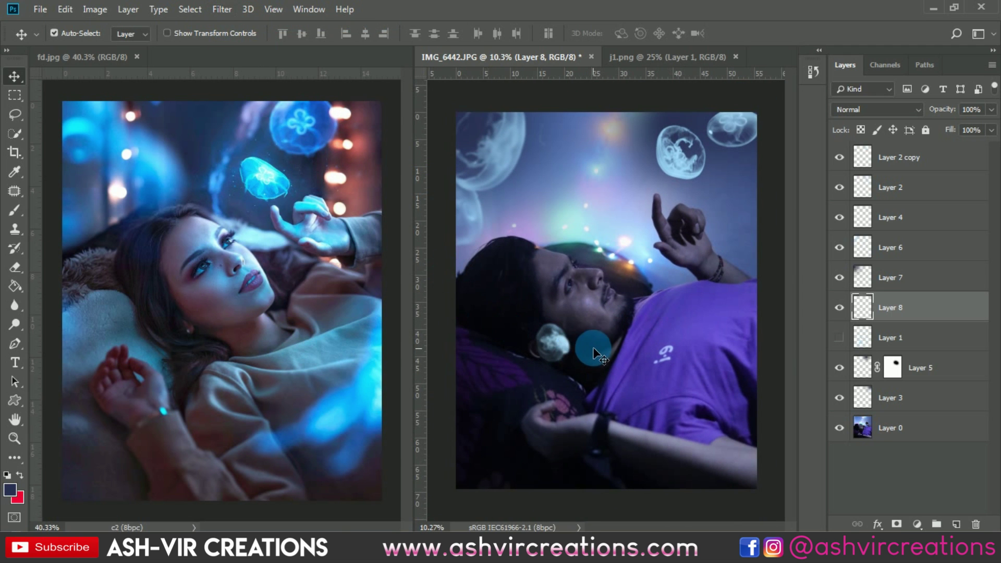
# Step: Enlarge the blurred jellyfish on Layer 8, then rotate and position it over the shirt at the photo's right edge
pyautogui.hotkey('ctrl', 't')
pyautogui.moveTo(577, 371); pyautogui.dragTo(644, 460)
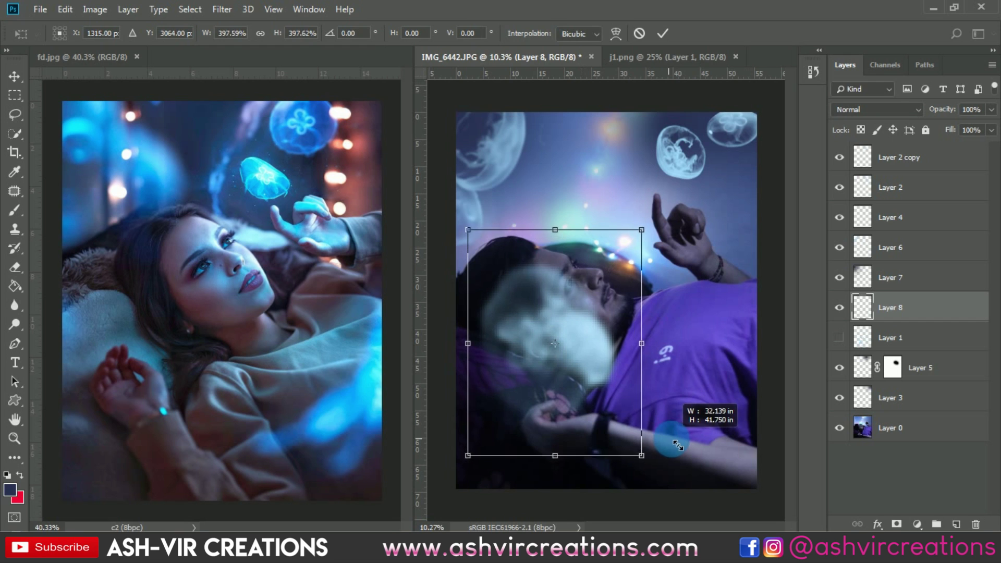
pyautogui.moveTo(666, 331); pyautogui.dragTo(803, 194)
pyautogui.scroll(-2, 731, 166)
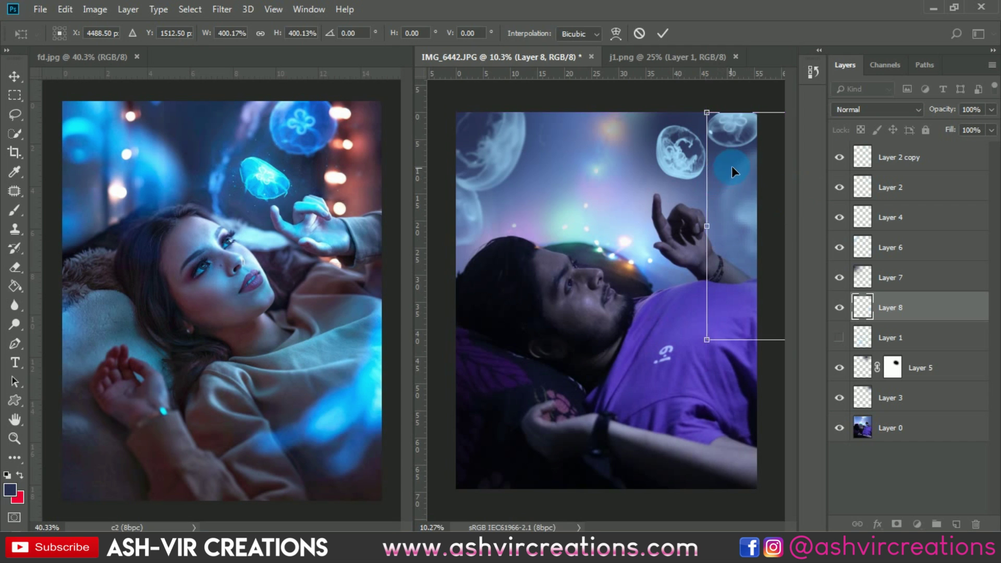
pyautogui.scroll(2, 741, 189)
pyautogui.scroll(-3, 740, 189)
pyautogui.moveTo(696, 329); pyautogui.dragTo(604, 219)
pyautogui.moveTo(747, 239); pyautogui.dragTo(737, 217)
pyautogui.moveTo(748, 125); pyautogui.dragTo(673, 268)
pyautogui.press('Return')
# Step: Toggle the visibility of Layer 8 to check the blurred jellyfish over the shirt against the whole composite
pyautogui.hotkey('ctrl', '+')
pyautogui.hotkey('ctrl', '+')
pyautogui.click(844, 308)
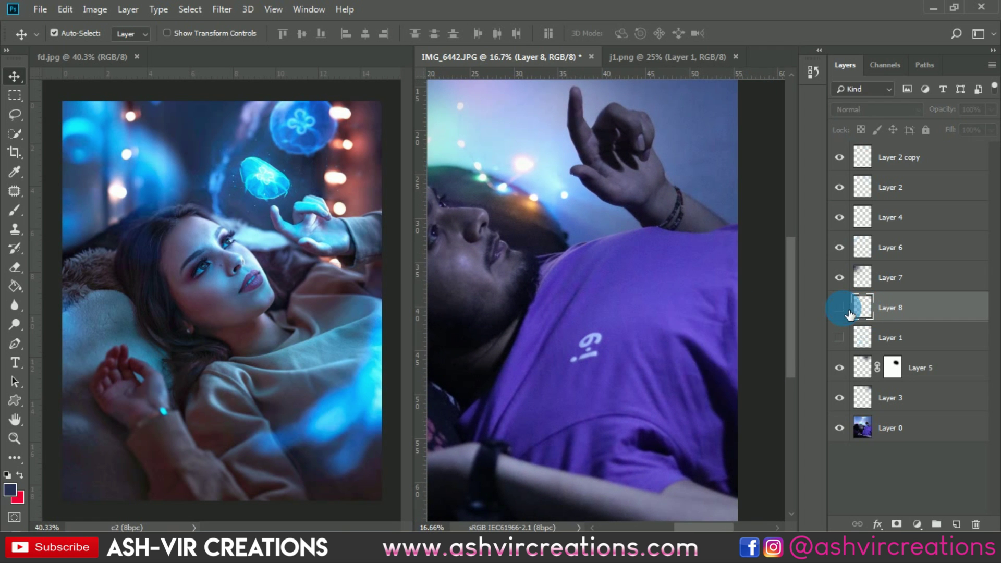
pyautogui.click(839, 308)
pyautogui.scroll(-3, 637, 261)
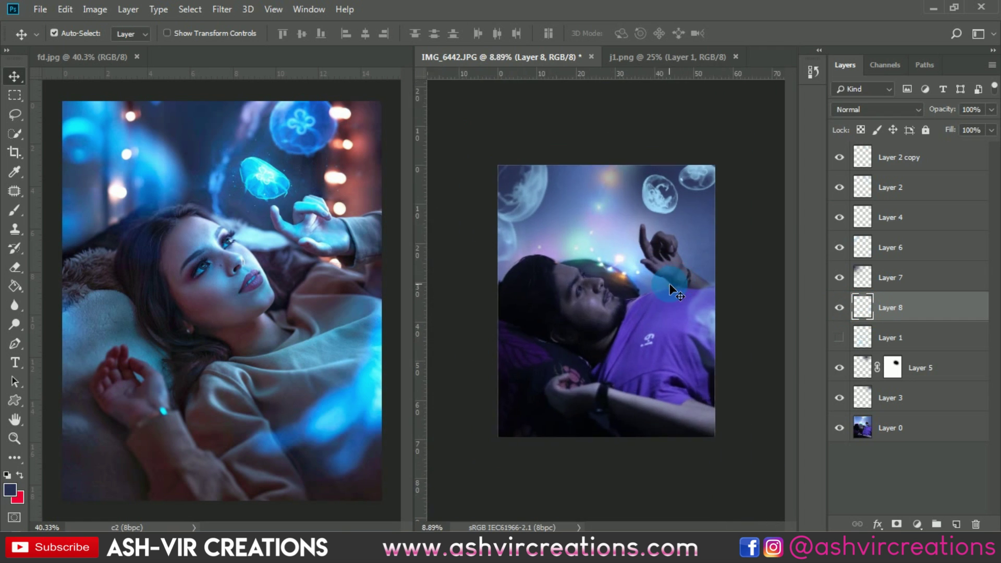
pyautogui.scroll(-1, 743, 326)
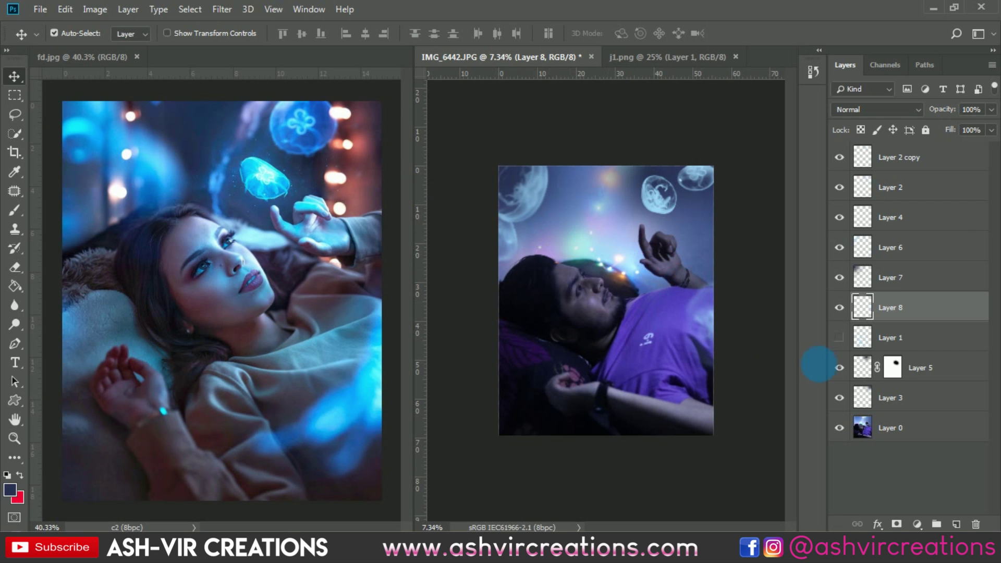
# Step: Show Layer 1, lasso its oval jellyfish at the man's chin and cut it to a new layer
pyautogui.click(839, 337)
pyautogui.click(917, 339)
pyautogui.scroll(9, 613, 338)
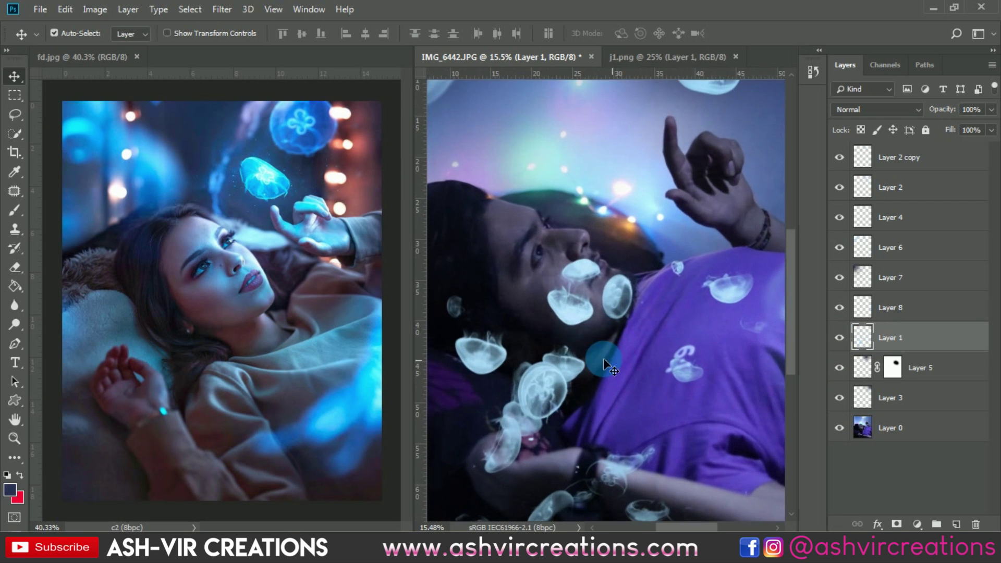
pyautogui.moveTo(557, 331); pyautogui.dragTo(566, 245)
pyautogui.scroll(2, 650, 385)
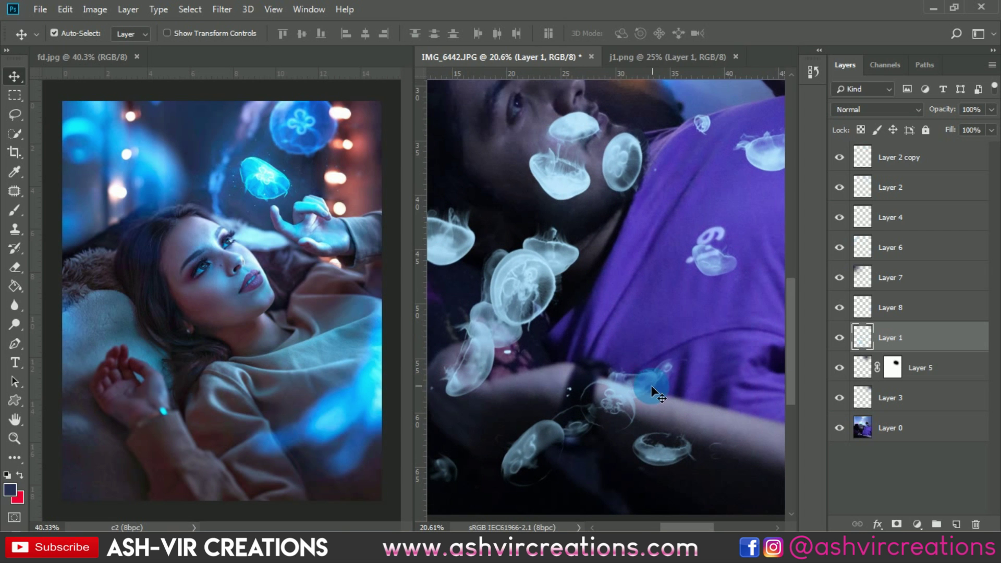
pyautogui.moveTo(640, 360); pyautogui.dragTo(653, 379)
pyautogui.moveTo(605, 267); pyautogui.dragTo(609, 357)
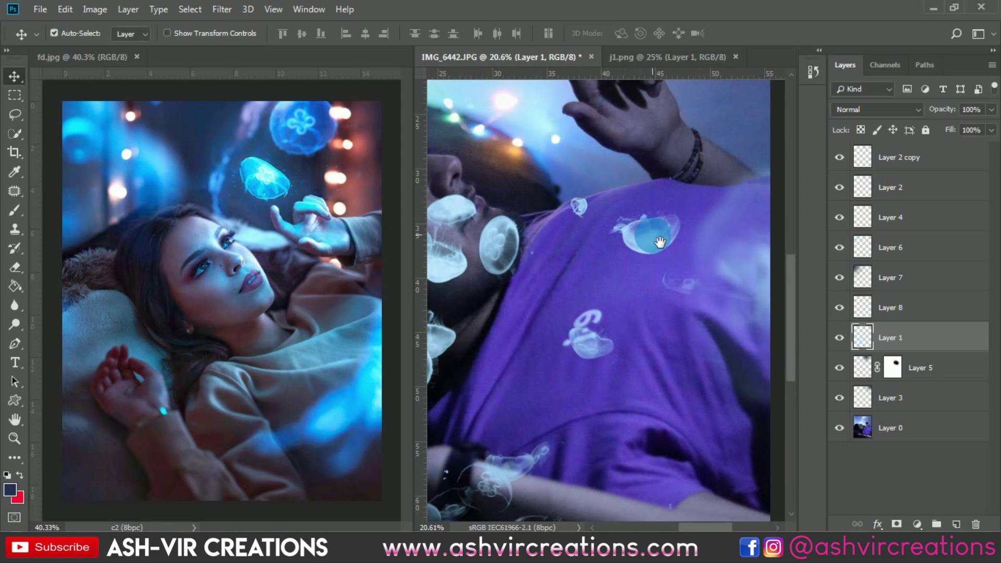
pyautogui.moveTo(589, 281); pyautogui.dragTo(657, 270)
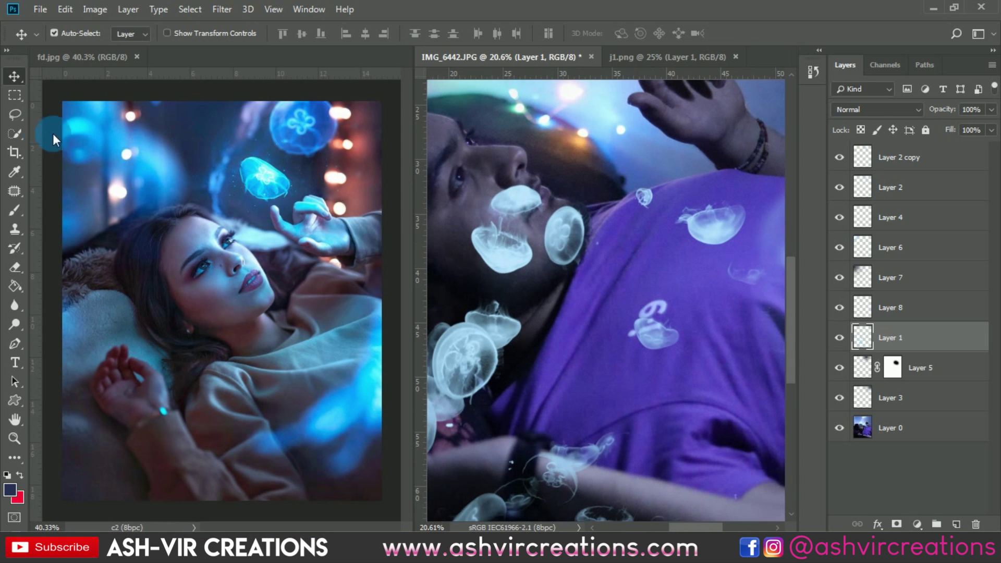
pyautogui.click(16, 111)
pyautogui.moveTo(545, 214)
pyautogui.mouseDown()
pyautogui.moveTo(554, 192)
pyautogui.moveTo(587, 188)
pyautogui.mouseUp()
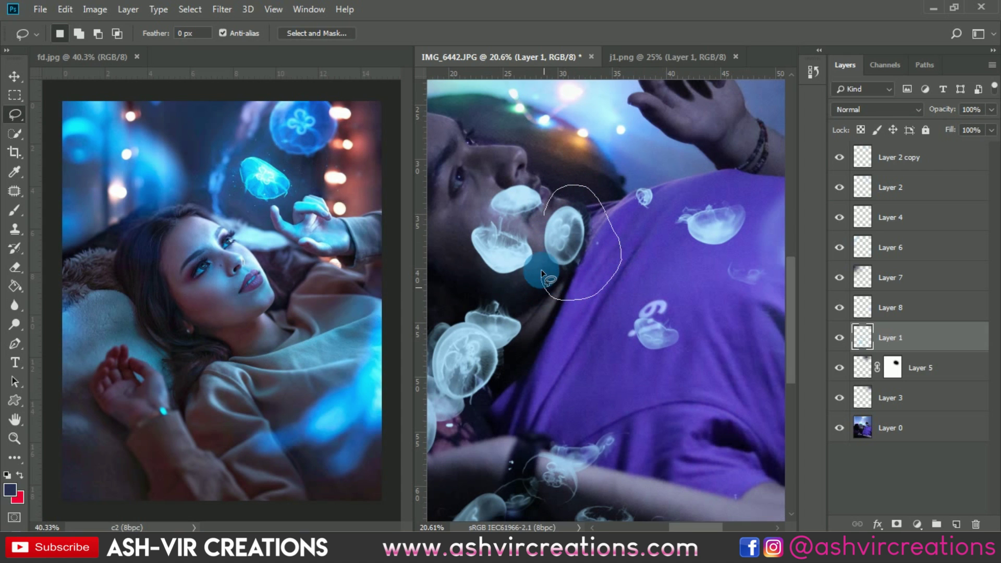
pyautogui.moveTo(537, 222); pyautogui.dragTo(546, 207)
pyautogui.rightClick(568, 208)
pyautogui.click(609, 318)
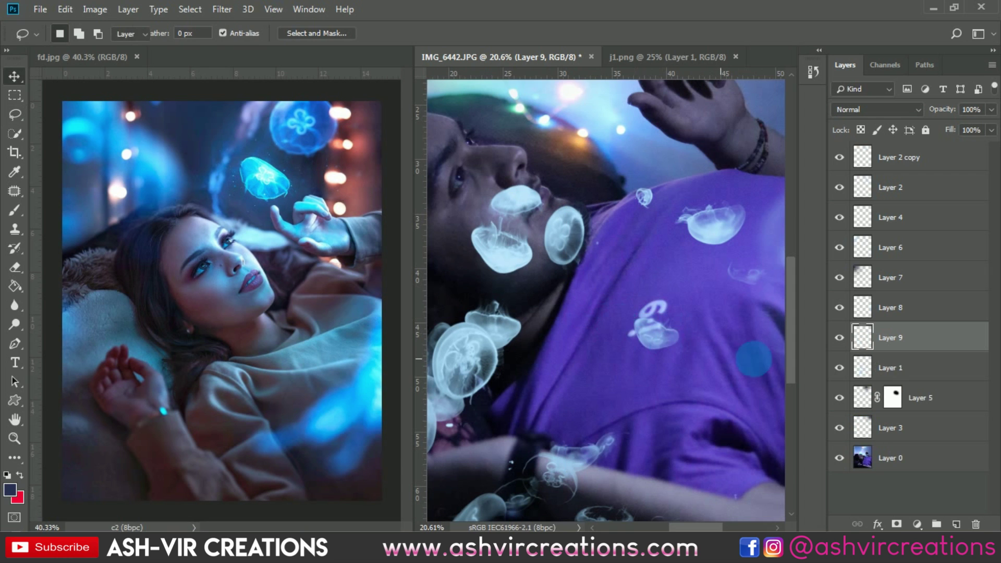
# Step: Hide Layer 1, move the cut oval jellyfish onto the shirt and apply the last-used Gaussian Blur to it
pyautogui.press('v')
pyautogui.click(838, 367)
pyautogui.moveTo(558, 229); pyautogui.dragTo(595, 289)
pyautogui.scroll(-3, 594, 290)
pyautogui.click(227, 19)
pyautogui.click(227, 21)
pyautogui.click(598, 277)
pyautogui.scroll(-2, 599, 277)
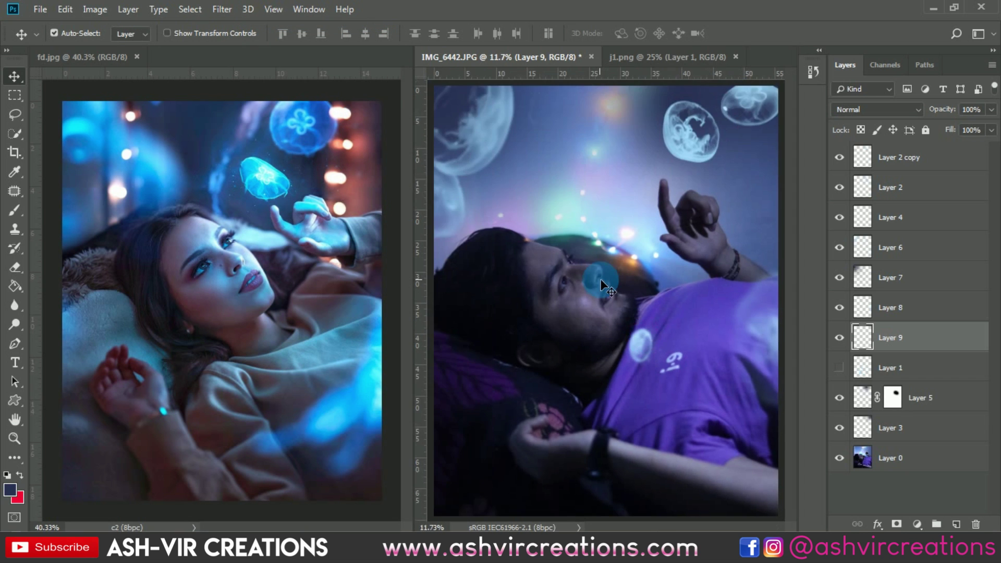
# Step: Enlarge and rotate the blurred jellyfish on Layer 9 and position it in the photo's lower left corner
pyautogui.scroll(1, 601, 280)
pyautogui.hotkey('ctrl', 't')
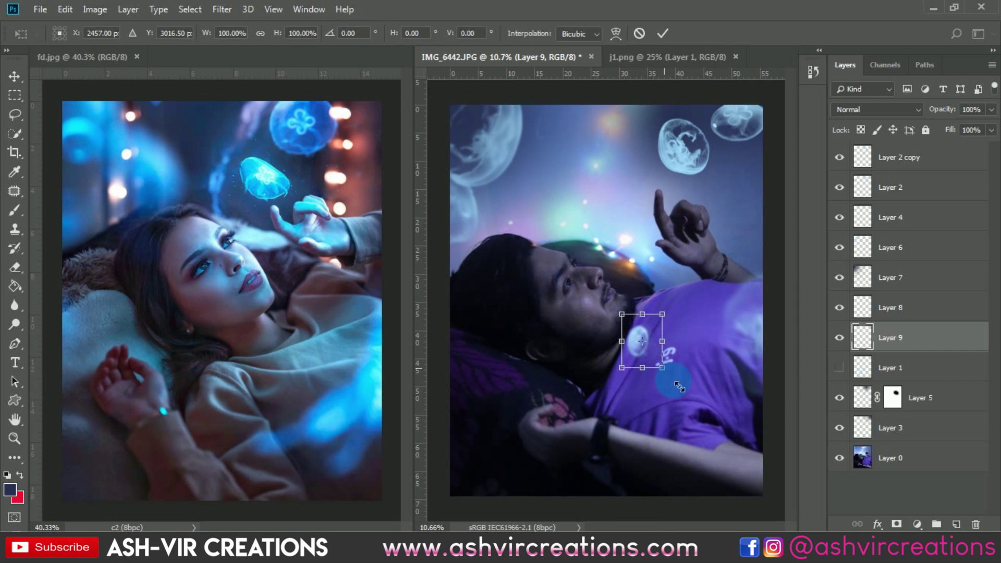
pyautogui.moveTo(662, 367); pyautogui.dragTo(771, 469)
pyautogui.moveTo(670, 152); pyautogui.dragTo(552, 173)
pyautogui.moveTo(650, 272); pyautogui.dragTo(514, 436)
pyautogui.scroll(-2, 664, 368)
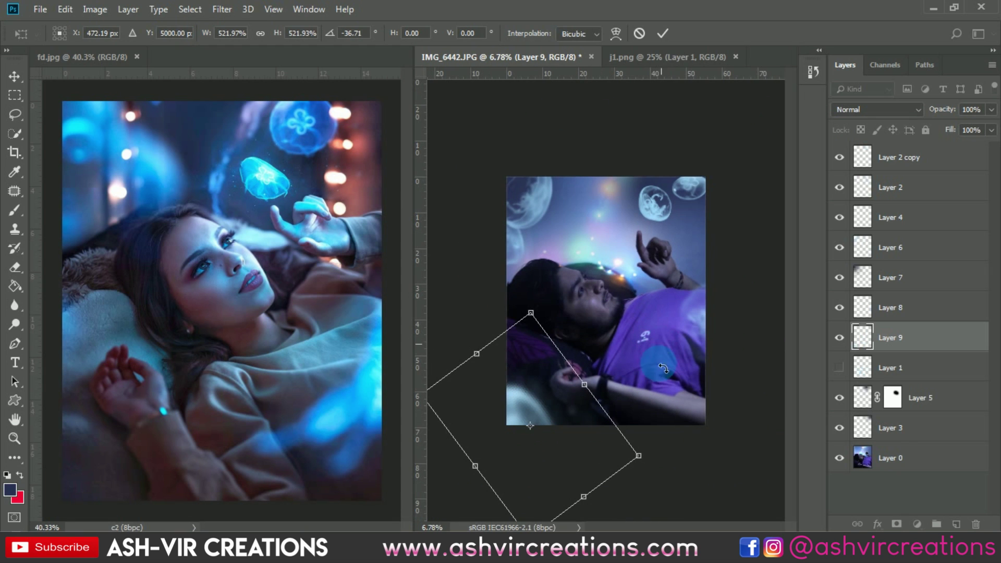
pyautogui.moveTo(638, 455); pyautogui.dragTo(675, 464)
pyautogui.moveTo(705, 376); pyautogui.dragTo(672, 304)
pyautogui.moveTo(578, 422)
pyautogui.mouseDown()
pyautogui.moveTo(593, 418)
pyautogui.moveTo(580, 413)
pyautogui.mouseUp()
pyautogui.moveTo(692, 330); pyautogui.dragTo(709, 371)
pyautogui.moveTo(560, 416); pyautogui.dragTo(616, 295)
pyautogui.press('Return')
# Step: Toggle the visibility of Layer 9 to check the blurred jellyfish in the photo's lower left corner
pyautogui.scroll(7, 542, 397)
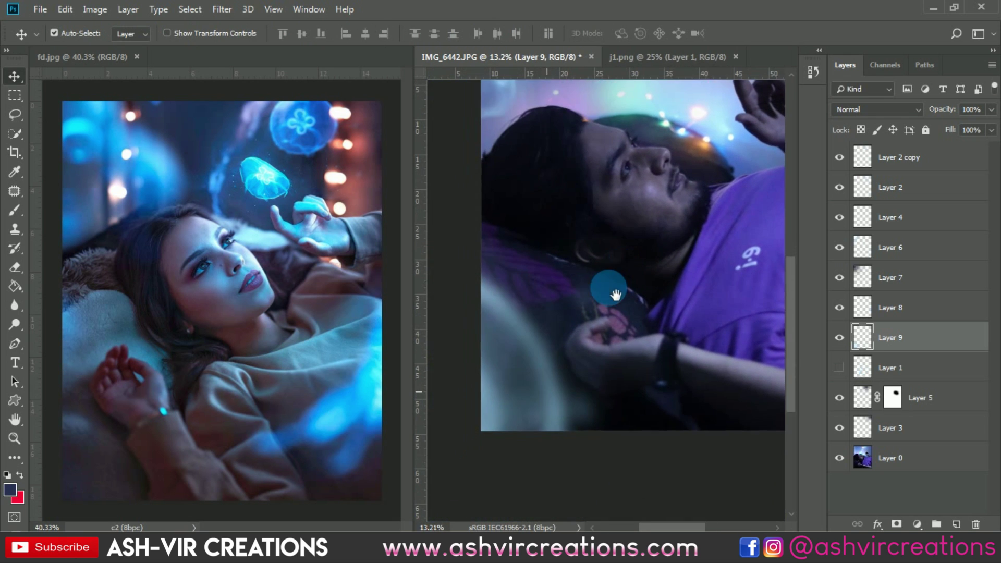
pyautogui.click(903, 340)
pyautogui.click(847, 339)
pyautogui.click(847, 339)
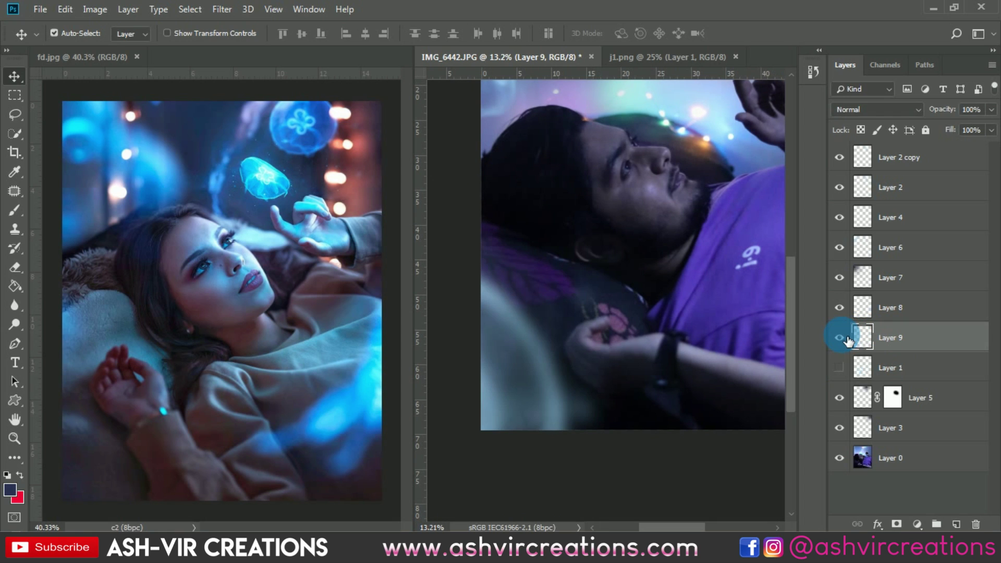
pyautogui.click(598, 339)
pyautogui.moveTo(520, 329); pyautogui.dragTo(557, 330)
# Step: Erase the jellyfish haze around the man's lower hand on Layer 9 with a soft round eraser of size 1400
pyautogui.press('e')
pyautogui.rightClick(649, 323)
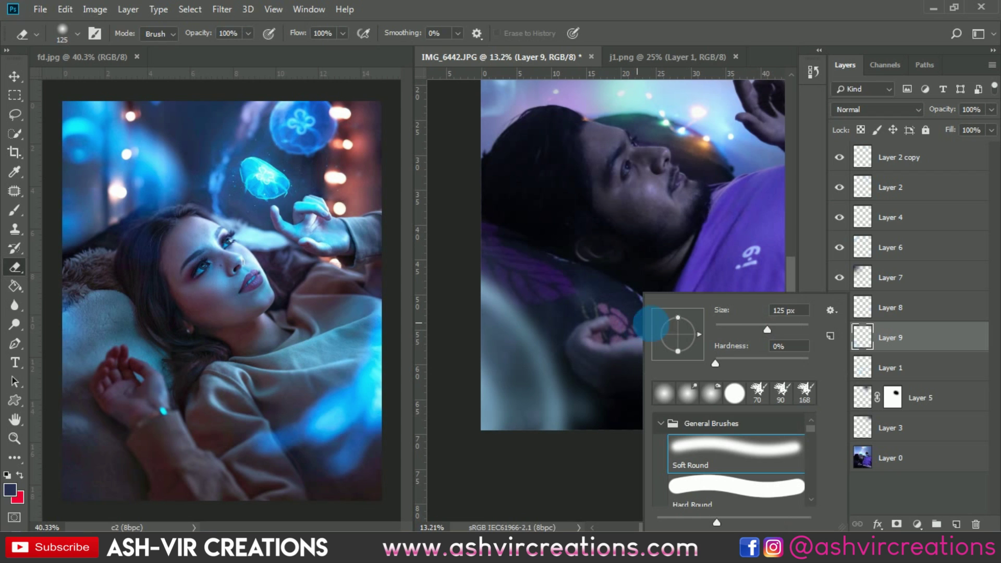
pyautogui.moveTo(786, 324); pyautogui.dragTo(802, 328)
pyautogui.click(770, 442)
pyautogui.doubleClick(763, 446)
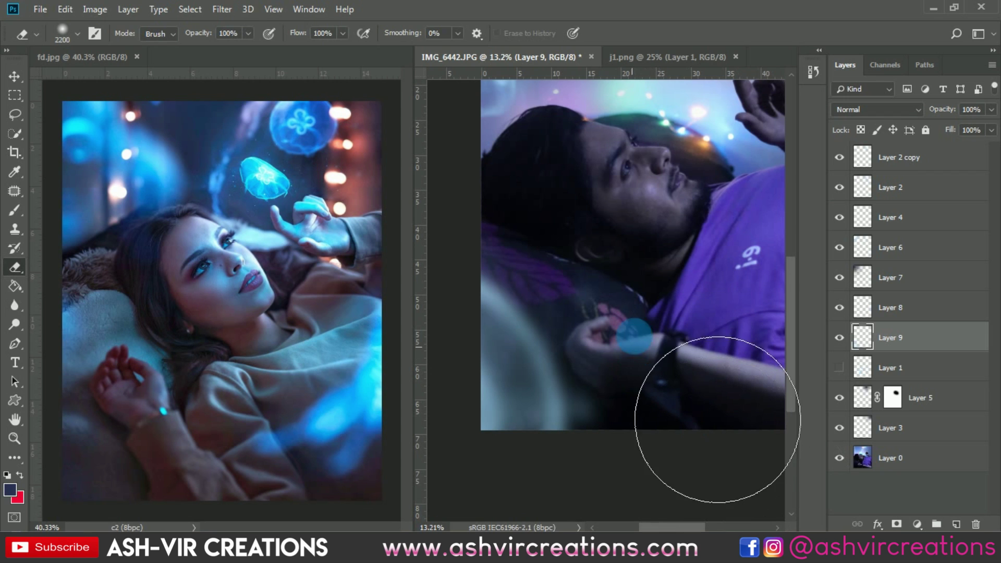
pyautogui.press('[')
pyautogui.press('[')
pyautogui.press('[')
pyautogui.press('[')
pyautogui.press('[')
pyautogui.press('[')
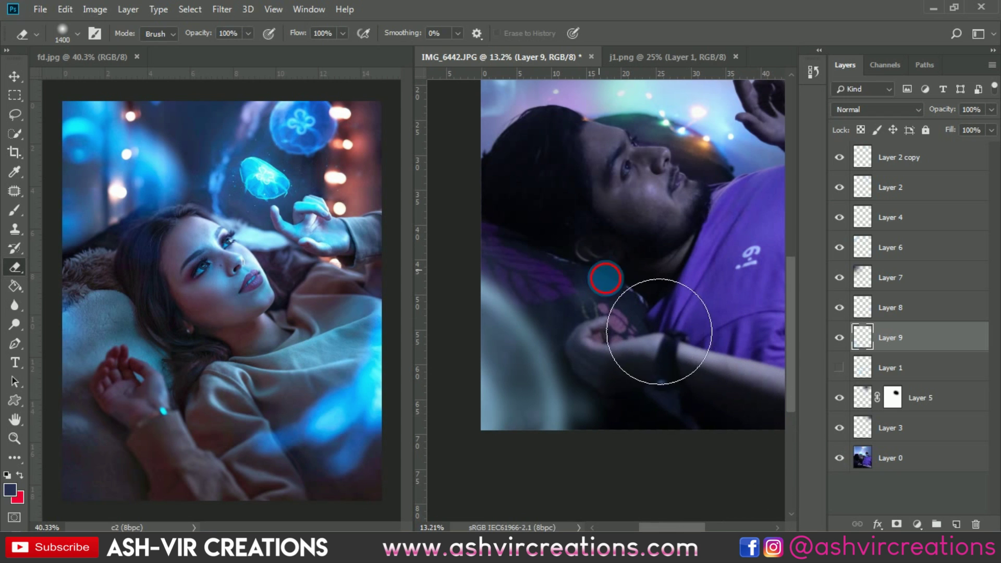
pyautogui.press('[')
pyautogui.press('[')
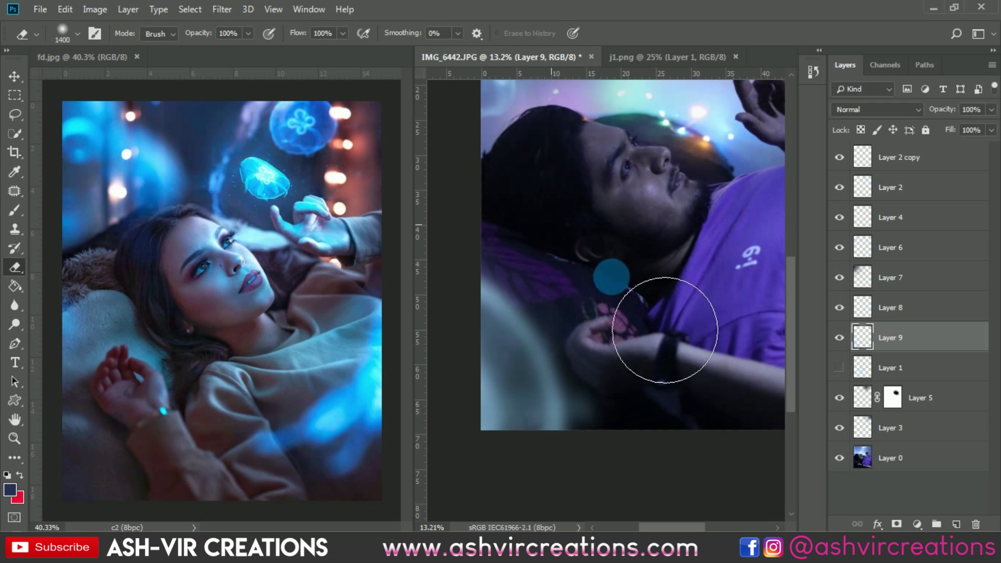
# Step: Check the erased area by toggling Layer 9, and inspect the man's face and the whole composite
pyautogui.click(837, 344)
pyautogui.scroll(-3, 665, 366)
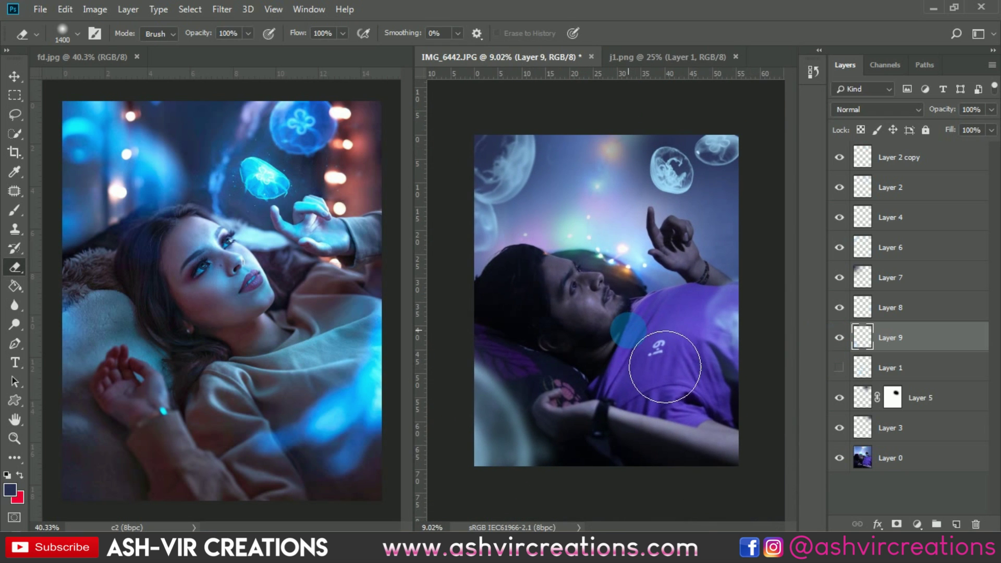
pyautogui.press('v')
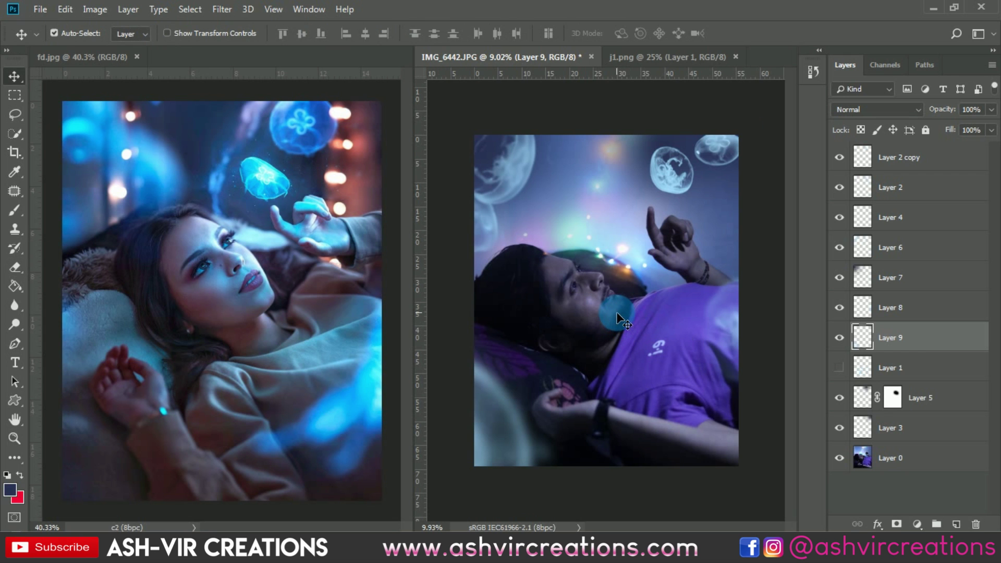
pyautogui.scroll(1, 619, 308)
pyautogui.scroll(7, 598, 286)
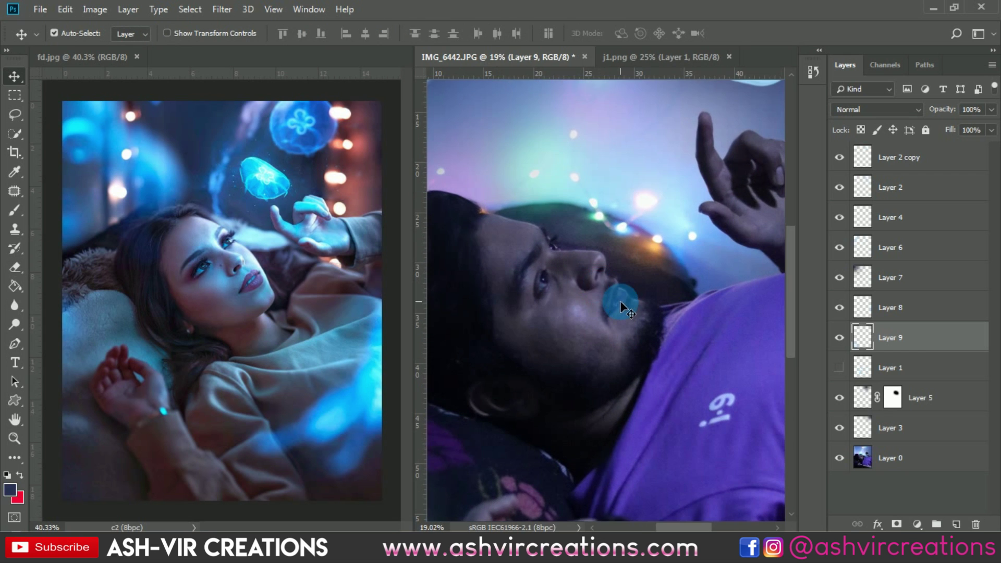
pyautogui.scroll(-7, 620, 303)
# Step: Duplicate the base photo layer, Layer 0
pyautogui.click(889, 460)
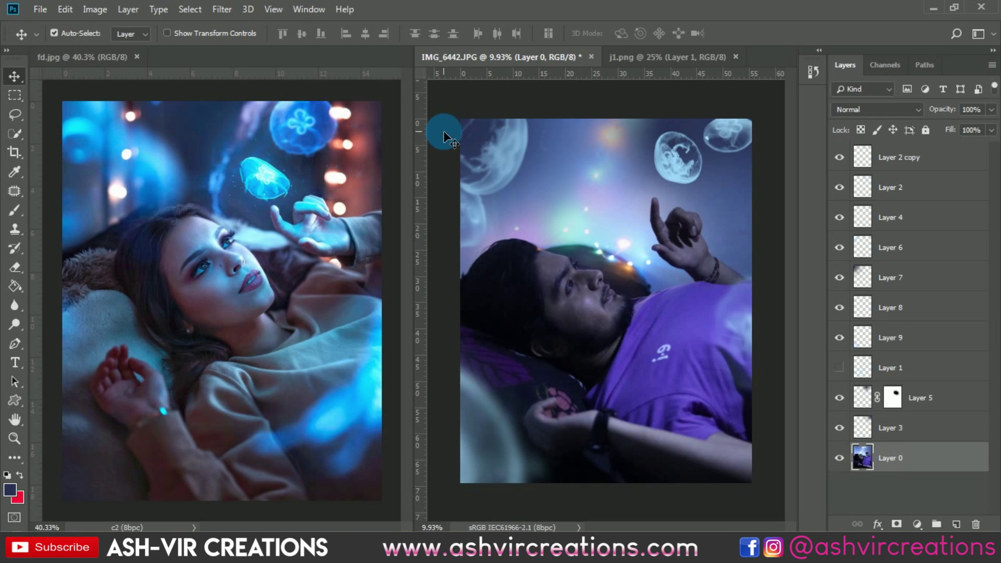
pyautogui.click(223, 12)
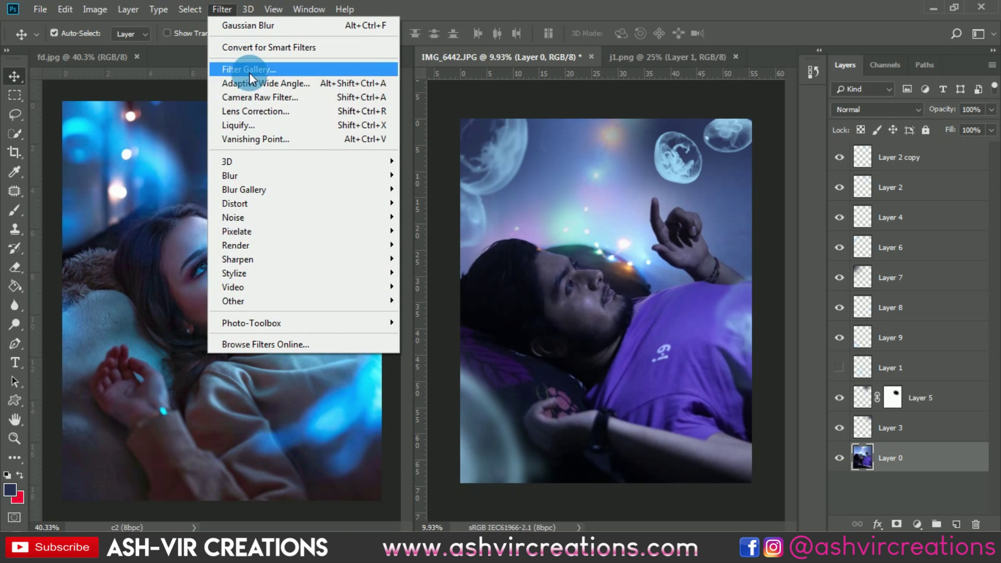
pyautogui.click(893, 430)
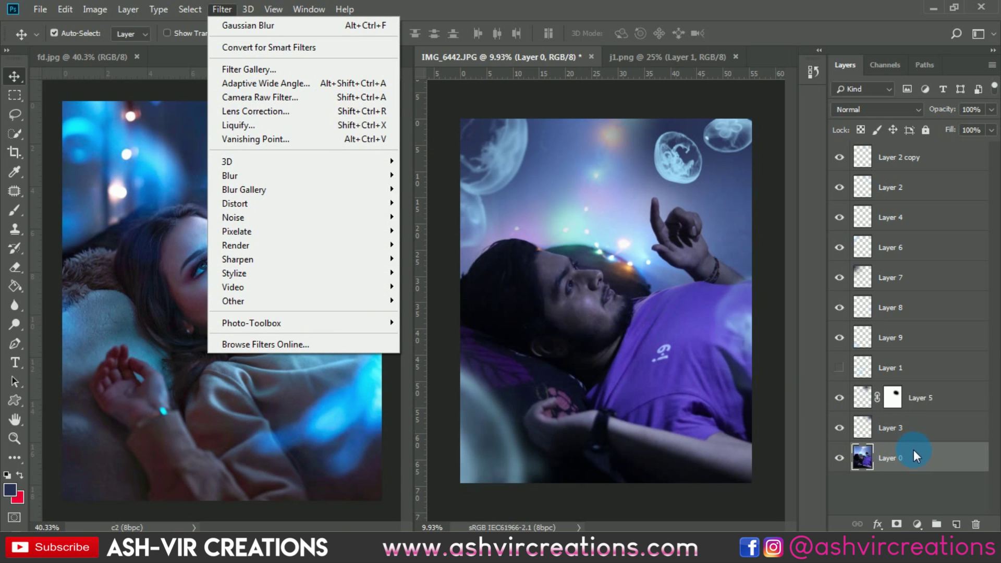
pyautogui.rightClick(915, 450)
pyautogui.click(777, 79)
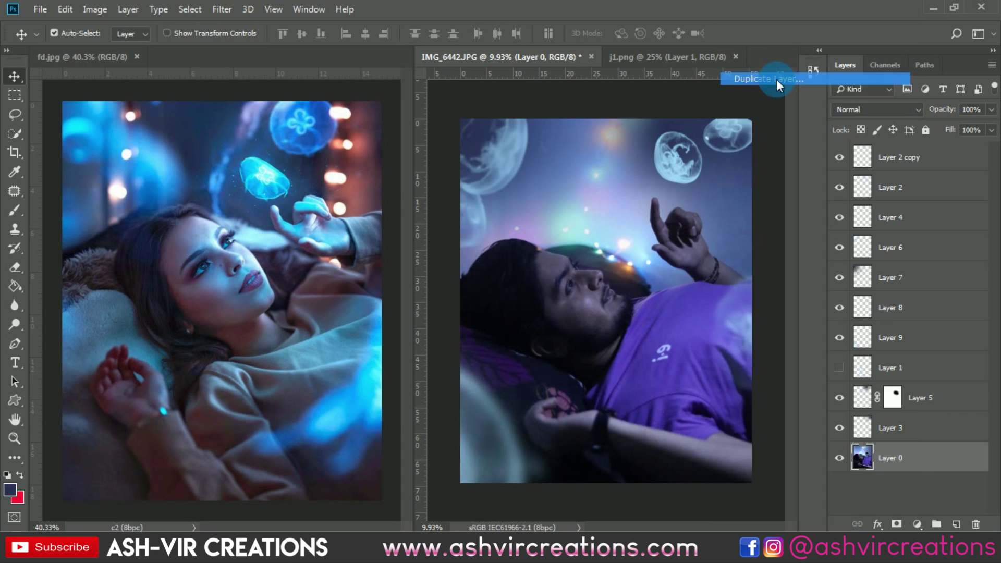
pyautogui.click(621, 139)
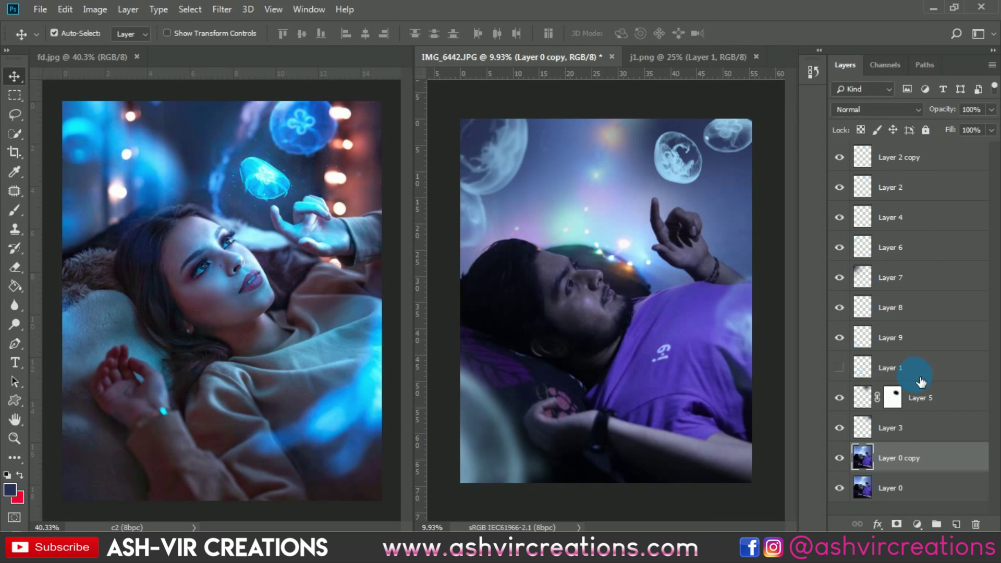
# Step: Open the Camera Raw Filter on Layer 0 copy and reposition its window so the basic tone adjustments are reachable
pyautogui.click(895, 369)
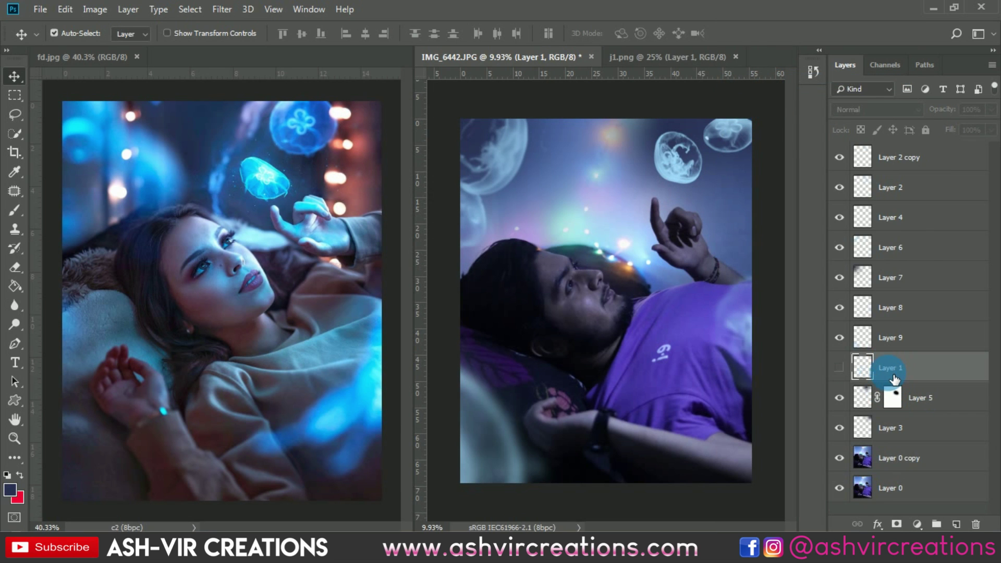
pyautogui.click(936, 463)
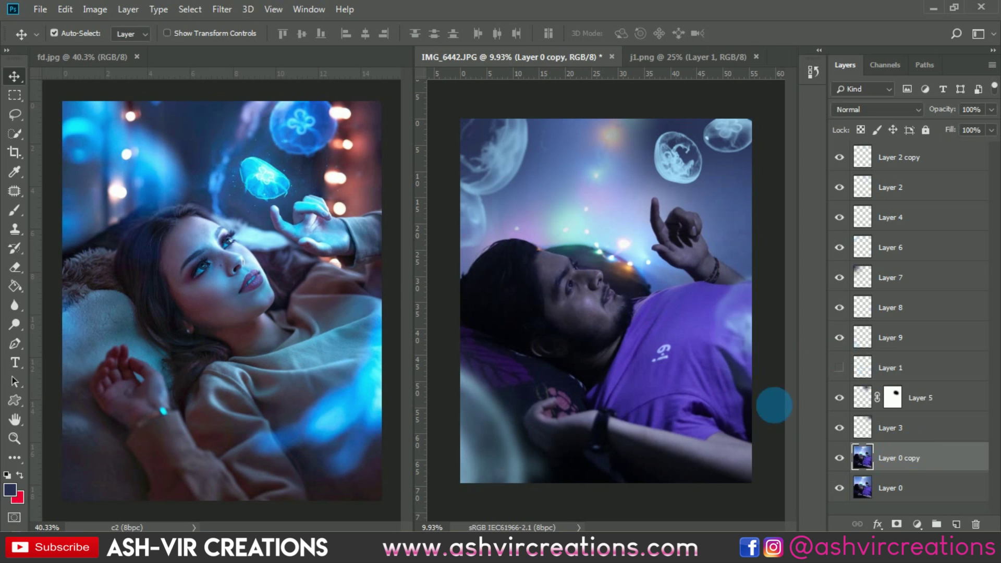
pyautogui.click(222, 9)
pyautogui.click(264, 96)
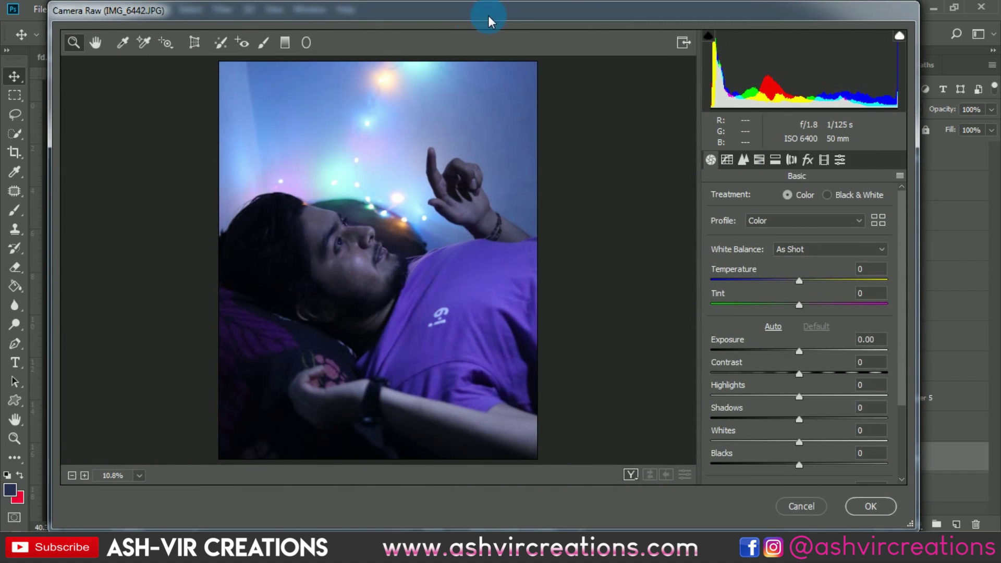
pyautogui.moveTo(487, 18); pyautogui.dragTo(669, 49)
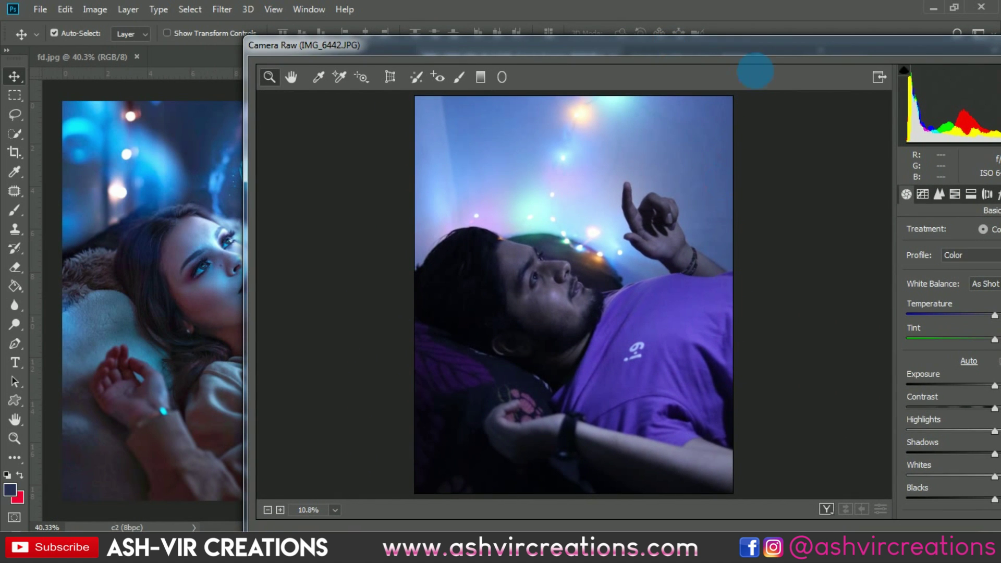
pyautogui.moveTo(762, 49); pyautogui.dragTo(636, 18)
pyautogui.moveTo(127, 162); pyautogui.dragTo(286, 157)
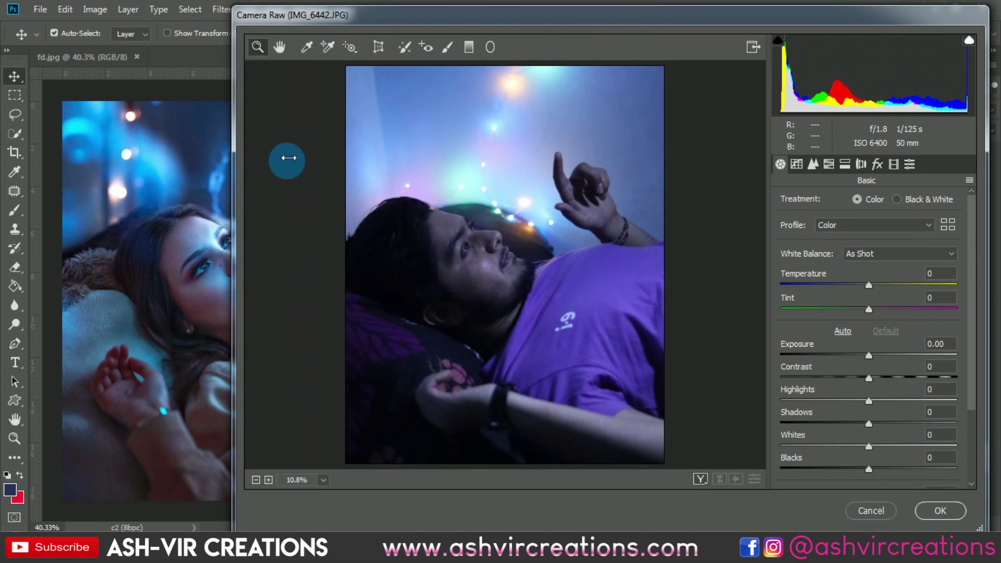
pyautogui.moveTo(475, 20); pyautogui.dragTo(535, 33)
pyautogui.click(861, 330)
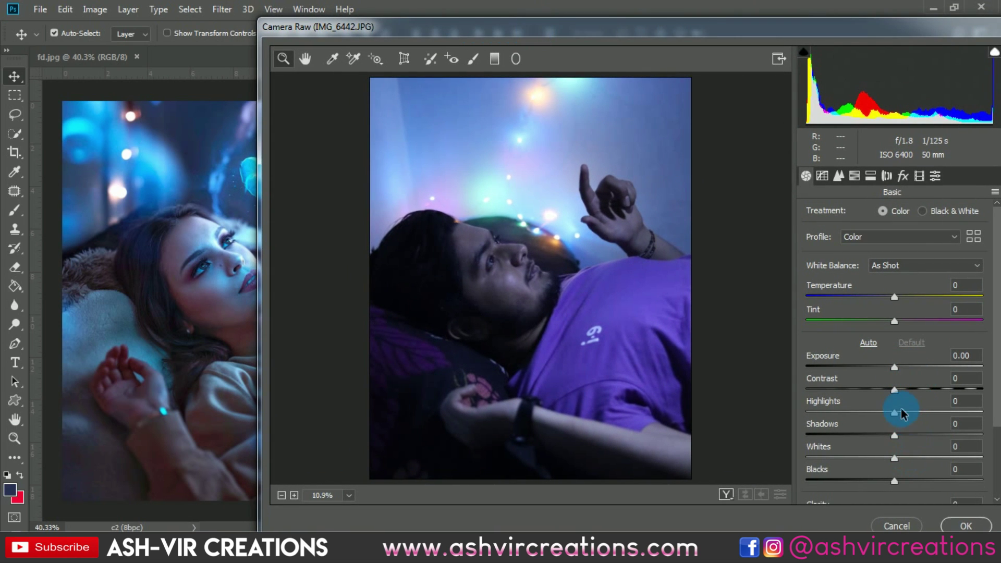
# Step: Set Highlights to -81, Shadows to +35, Whites to +18 and Blacks to +64 in Camera Raw, and apply the filter
pyautogui.moveTo(904, 415); pyautogui.dragTo(984, 417)
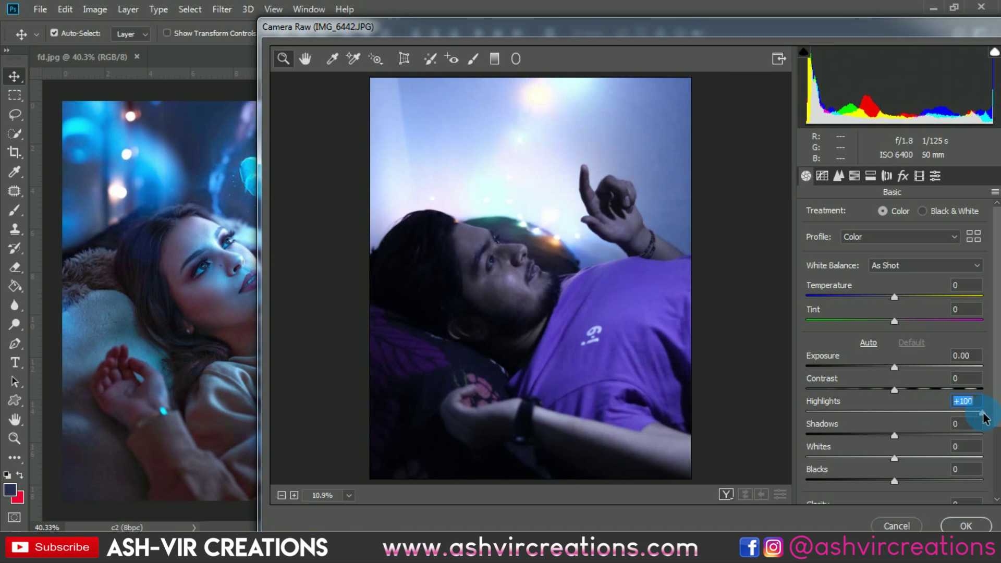
pyautogui.moveTo(863, 416); pyautogui.dragTo(823, 415)
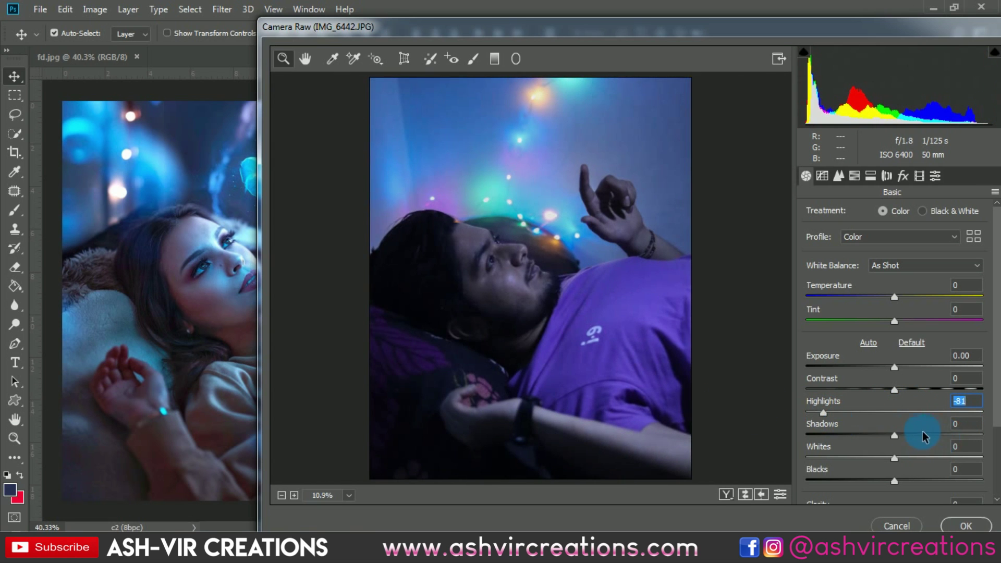
pyautogui.moveTo(897, 439); pyautogui.dragTo(951, 437)
pyautogui.moveTo(890, 440); pyautogui.dragTo(956, 443)
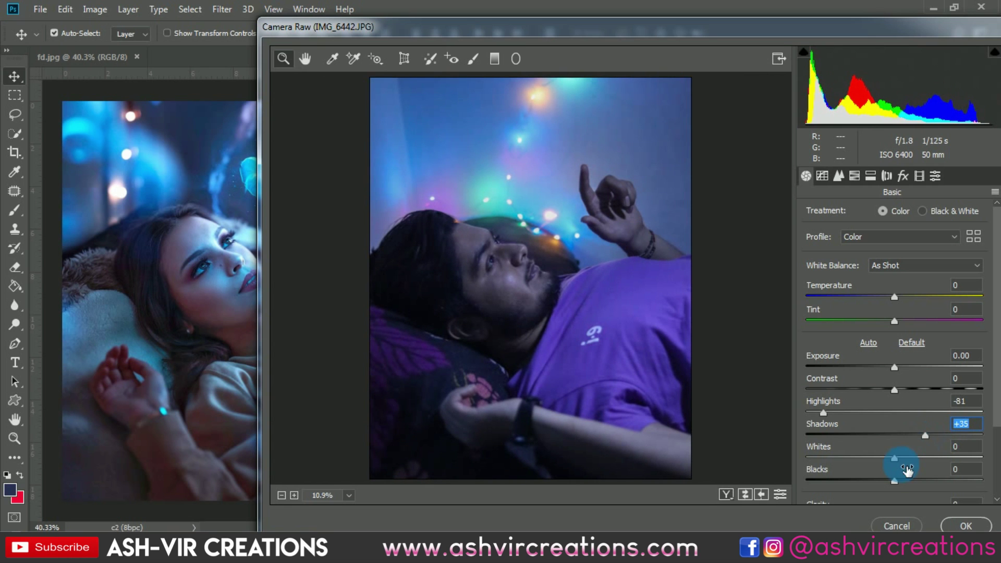
pyautogui.moveTo(904, 461)
pyautogui.mouseDown()
pyautogui.moveTo(959, 458)
pyautogui.moveTo(864, 459)
pyautogui.moveTo(916, 459)
pyautogui.moveTo(903, 461)
pyautogui.mouseUp()
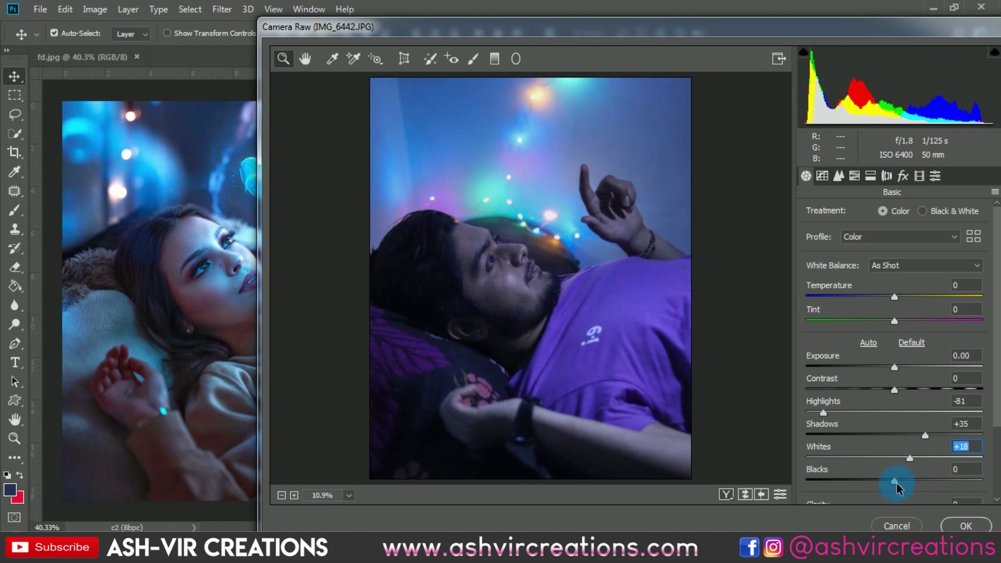
pyautogui.moveTo(891, 482); pyautogui.dragTo(947, 473)
pyautogui.scroll(-3, 995, 443)
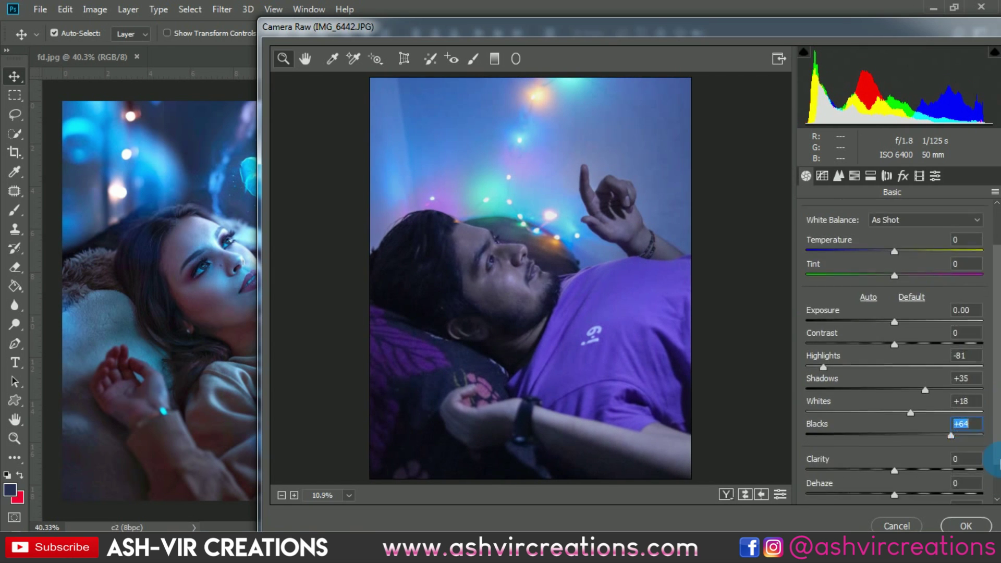
pyautogui.click(966, 526)
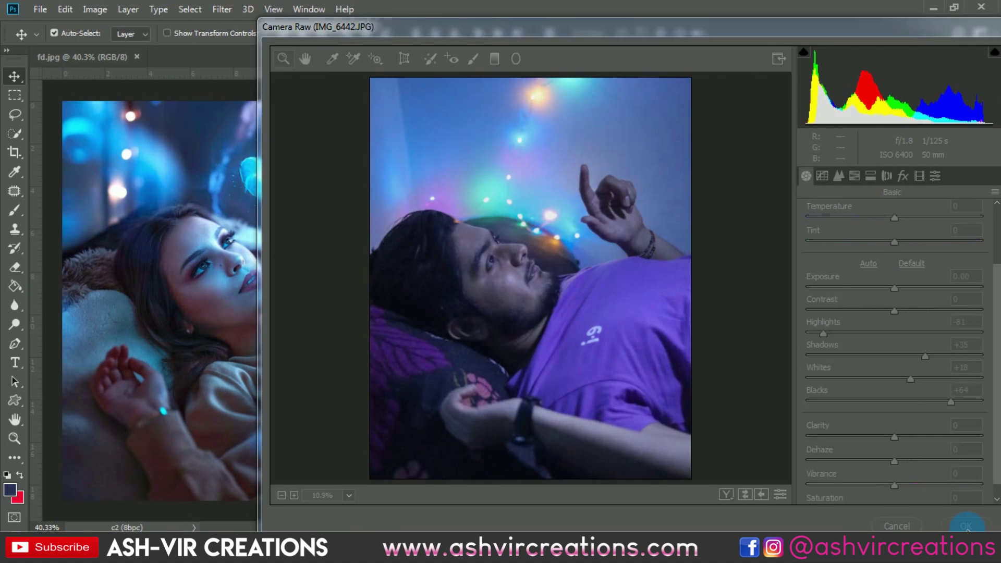
# Step: Toggle the visibility of Layer 0 copy to compare the photo before and after the Camera Raw adjustments
pyautogui.scroll(2, 590, 326)
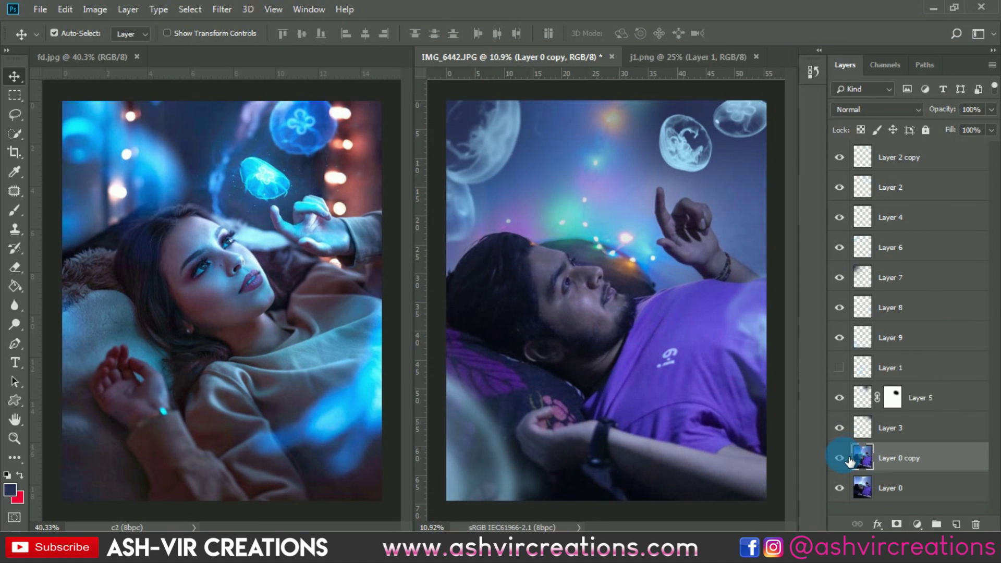
pyautogui.click(848, 459)
pyautogui.click(848, 458)
pyautogui.click(839, 458)
pyautogui.click(852, 466)
pyautogui.click(851, 466)
pyautogui.click(851, 465)
pyautogui.click(851, 460)
pyautogui.click(851, 461)
# Step: Add a layer mask to Layer 0 copy and compare the photo with the layer hidden and shown
pyautogui.click(896, 524)
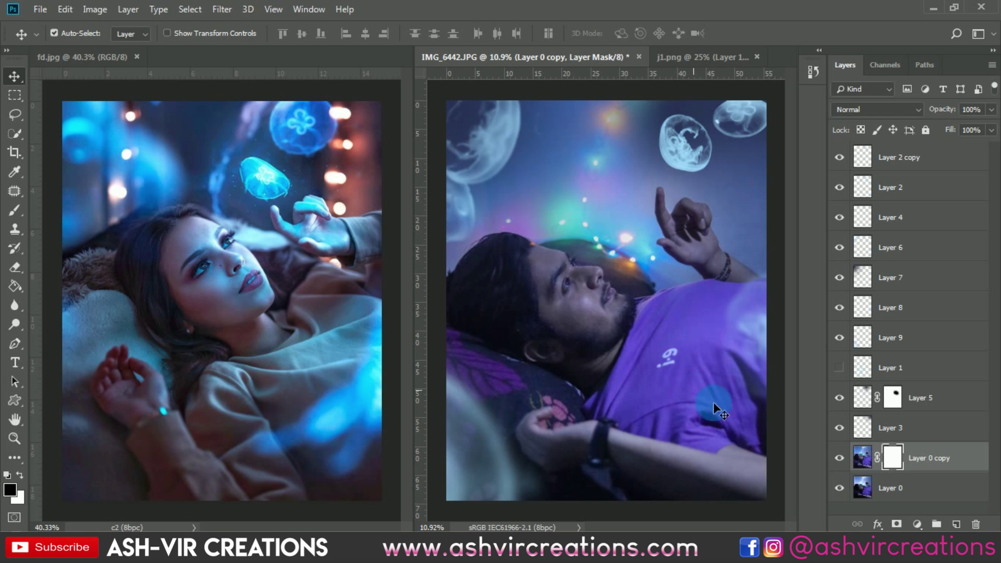
pyautogui.click(839, 459)
pyautogui.click(839, 459)
pyautogui.click(839, 459)
pyautogui.click(839, 459)
pyautogui.click(839, 459)
pyautogui.click(839, 459)
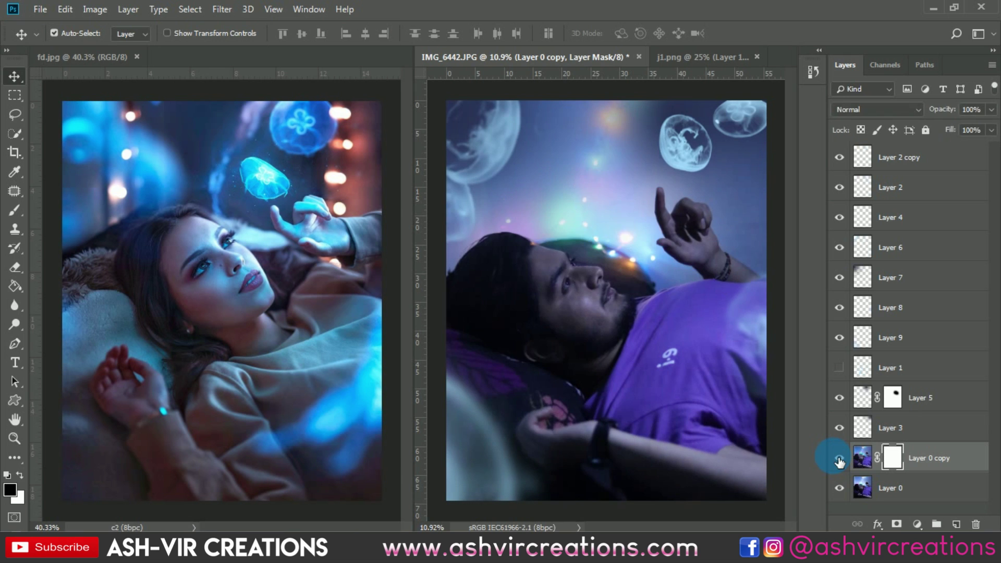
pyautogui.click(839, 458)
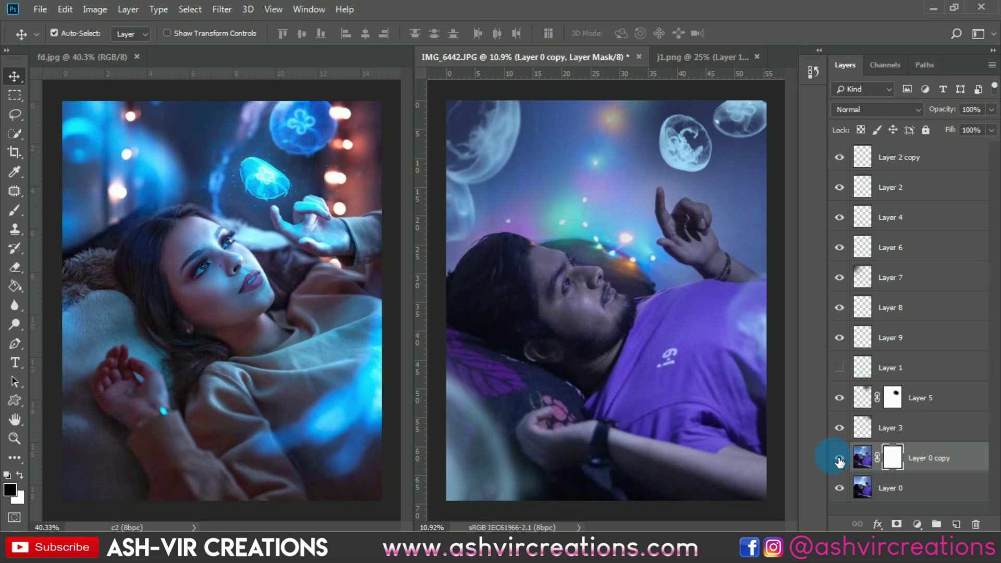
pyautogui.click(839, 459)
pyautogui.click(839, 459)
pyautogui.click(839, 458)
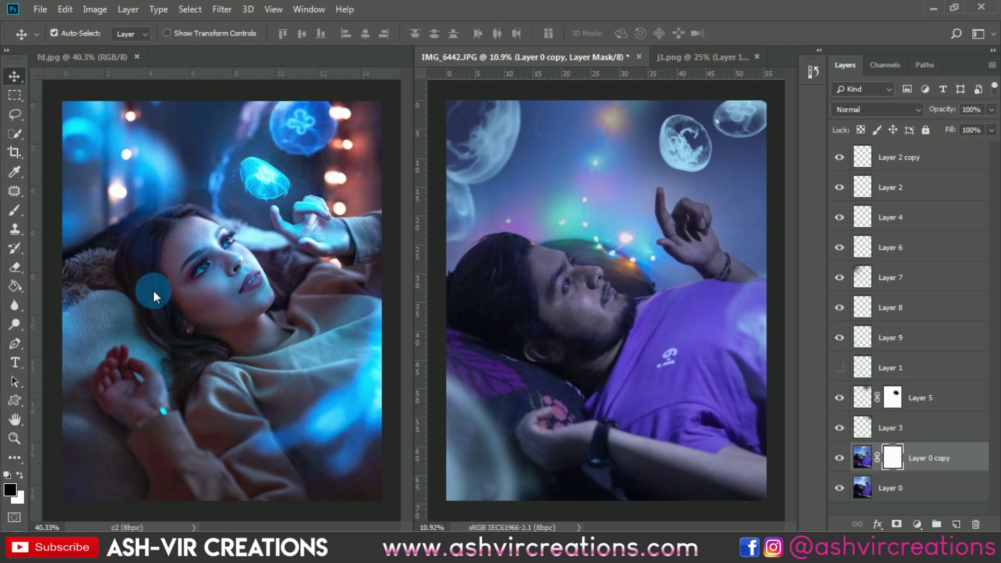
# Step: Paint black on the mask of Layer 0 copy along the photo's bottom edge with a soft brush of size 2000
pyautogui.click(24, 215)
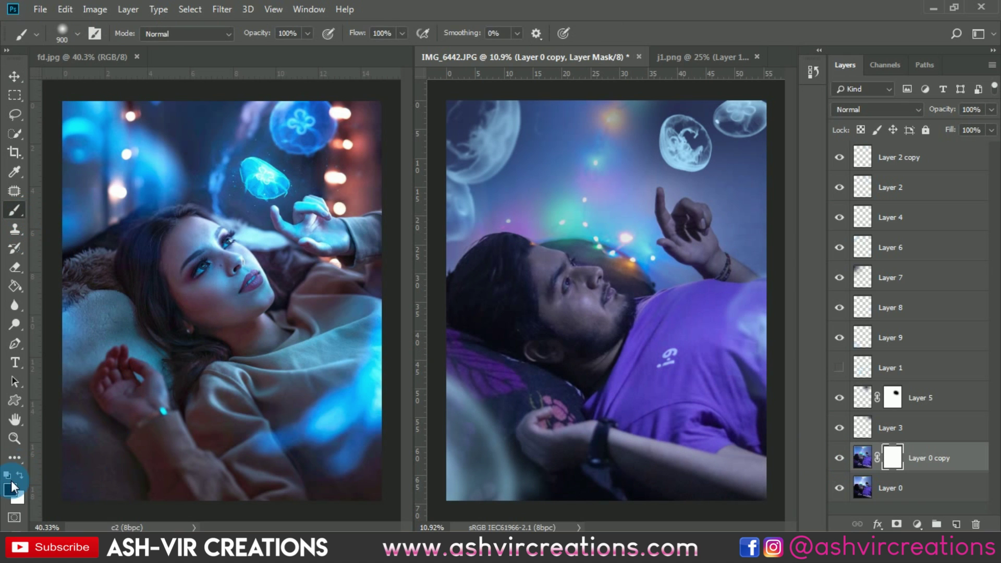
pyautogui.scroll(-2, 561, 455)
pyautogui.press(']')
pyautogui.press(']')
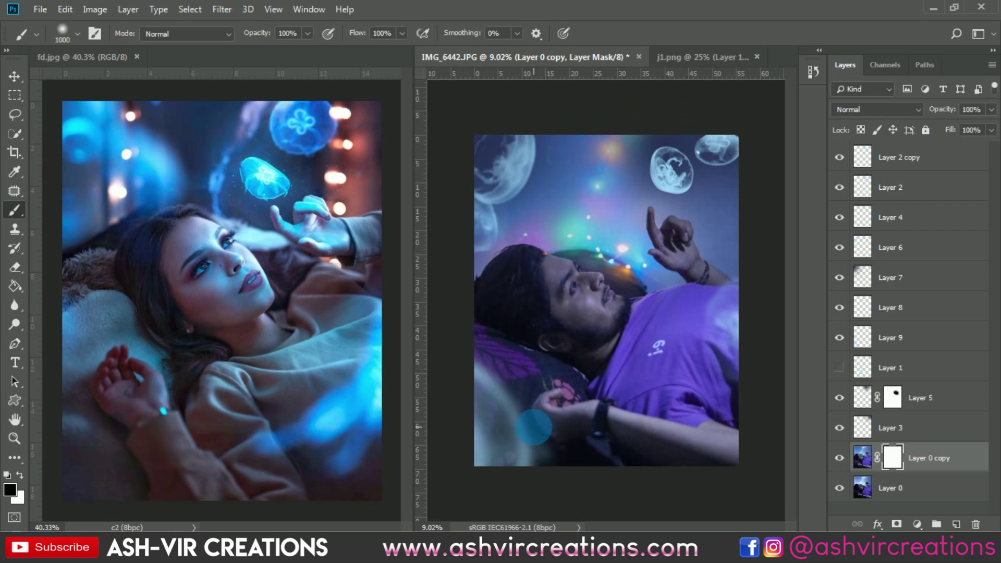
pyautogui.press(']')
pyautogui.press(']')
pyautogui.press(']')
pyautogui.press(']')
pyautogui.press(']')
pyautogui.press(']')
pyautogui.press(']')
pyautogui.press(']')
pyautogui.press(']')
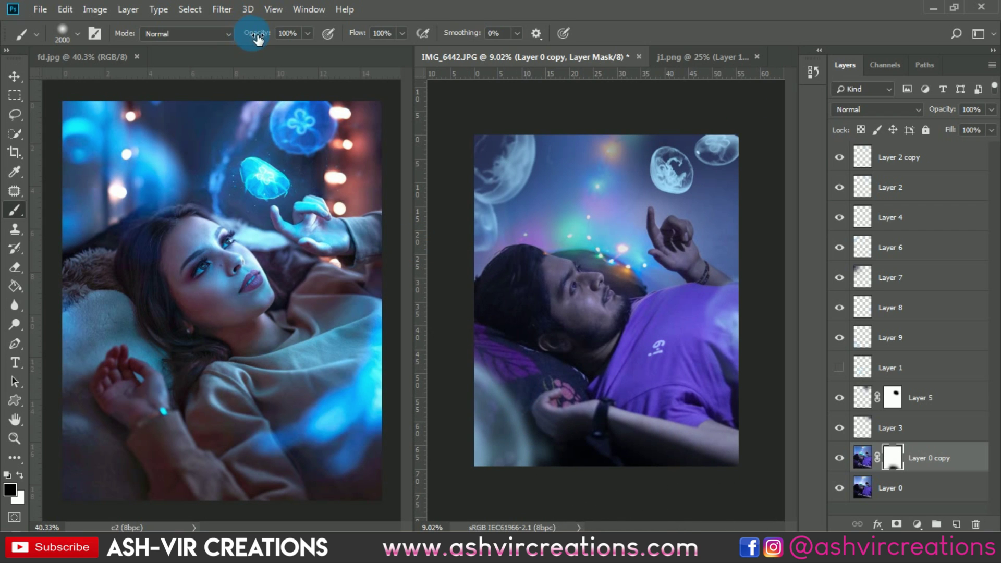
# Step: Reduce the brush opacity to 75% and mask the brightening over the pillow beside the man's lower hand with size 1600
pyautogui.write('75')
pyautogui.press('Return')
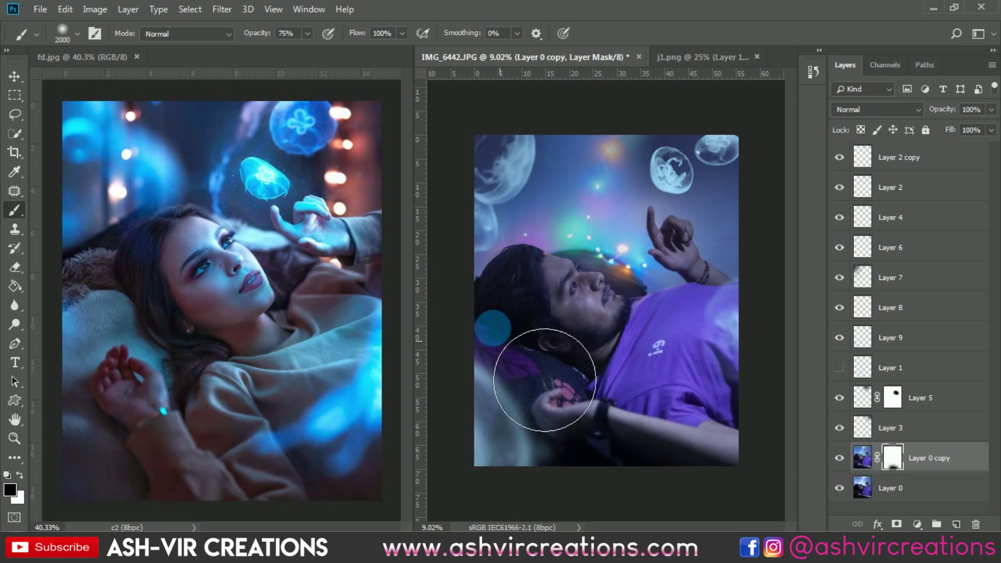
pyautogui.press('[')
pyautogui.press('[')
pyautogui.press('[')
pyautogui.press('[')
pyautogui.press('[')
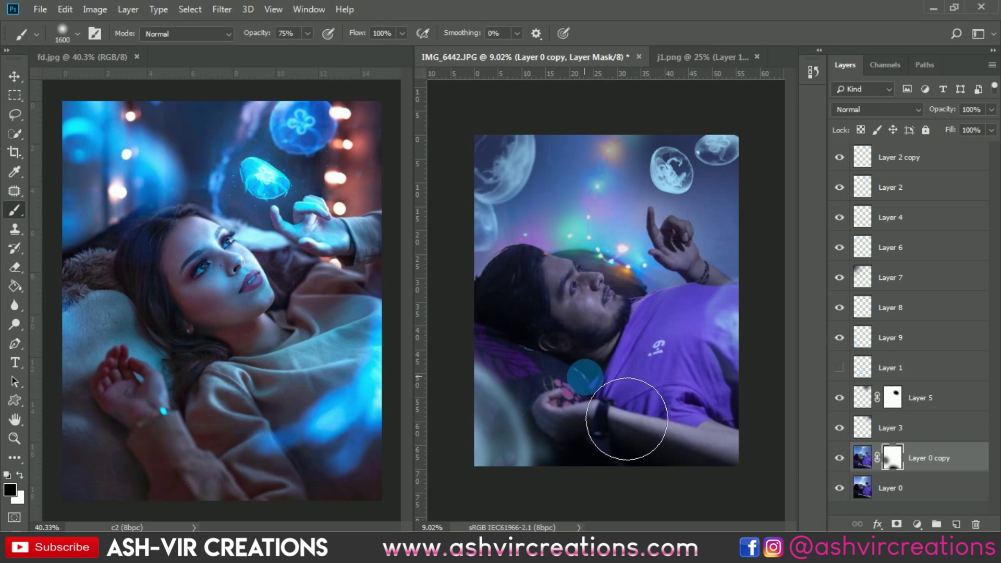
pyautogui.click(587, 377)
# Step: Mask the brightening over the man's hair with a brush of size 1700, and check it by toggling Layer 0 copy
pyautogui.scroll(1, 521, 380)
pyautogui.press(']')
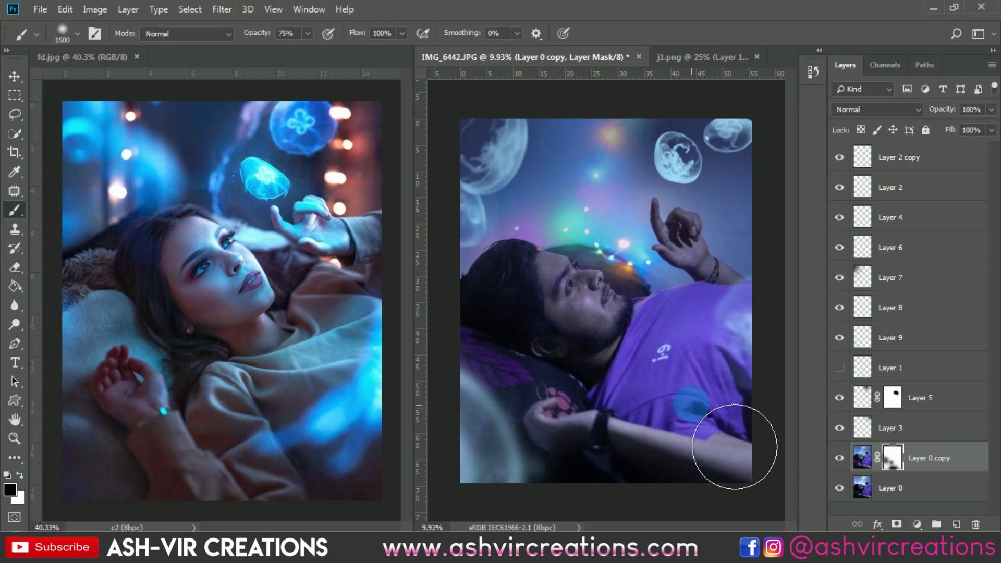
pyautogui.press(']')
pyautogui.click(494, 275)
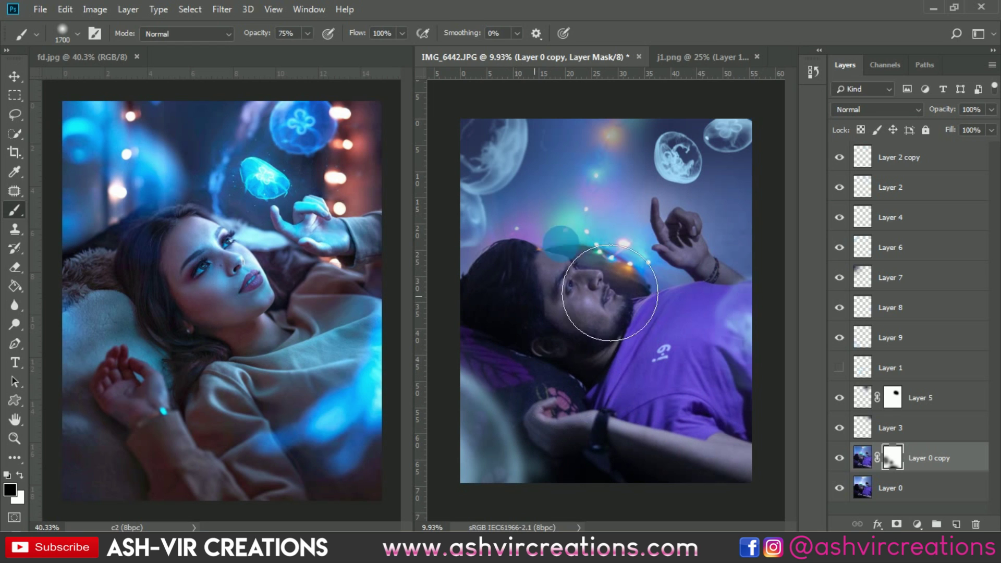
pyautogui.moveTo(803, 321)
pyautogui.mouseDown()
pyautogui.moveTo(765, 235)
pyautogui.moveTo(698, 184)
pyautogui.moveTo(636, 177)
pyautogui.mouseUp()
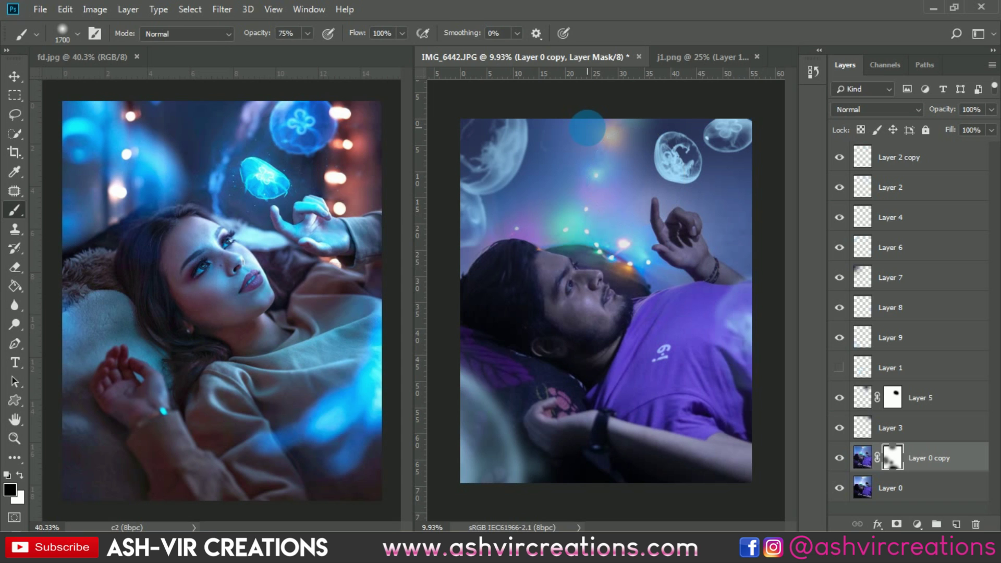
pyautogui.moveTo(589, 135); pyautogui.dragTo(841, 384)
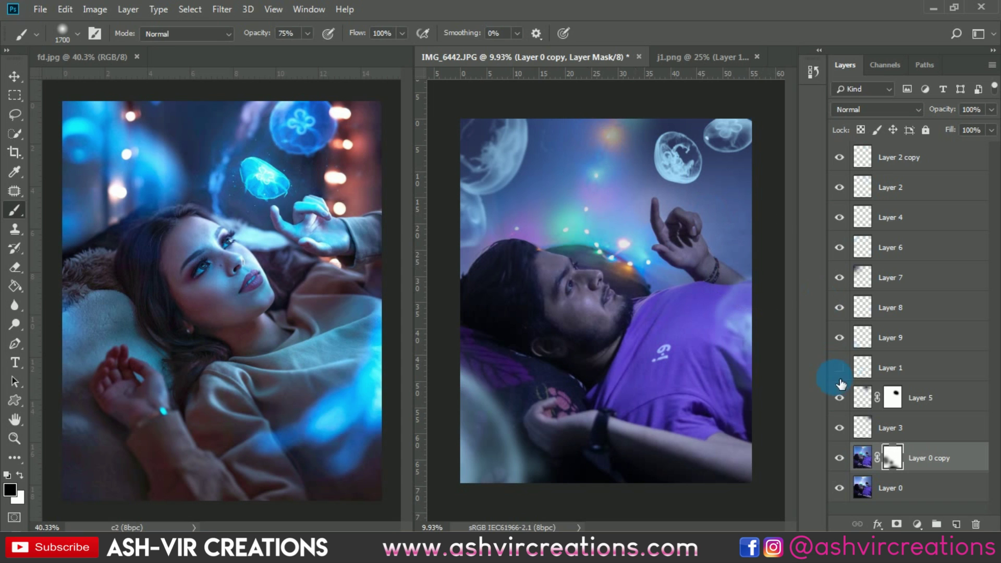
pyautogui.click(849, 455)
pyautogui.click(849, 455)
pyautogui.click(849, 455)
pyautogui.click(849, 455)
# Step: Undo the oversized mask stroke at the raised hand and repaint the hand and wrist with a brush of size 900
pyautogui.click(678, 242)
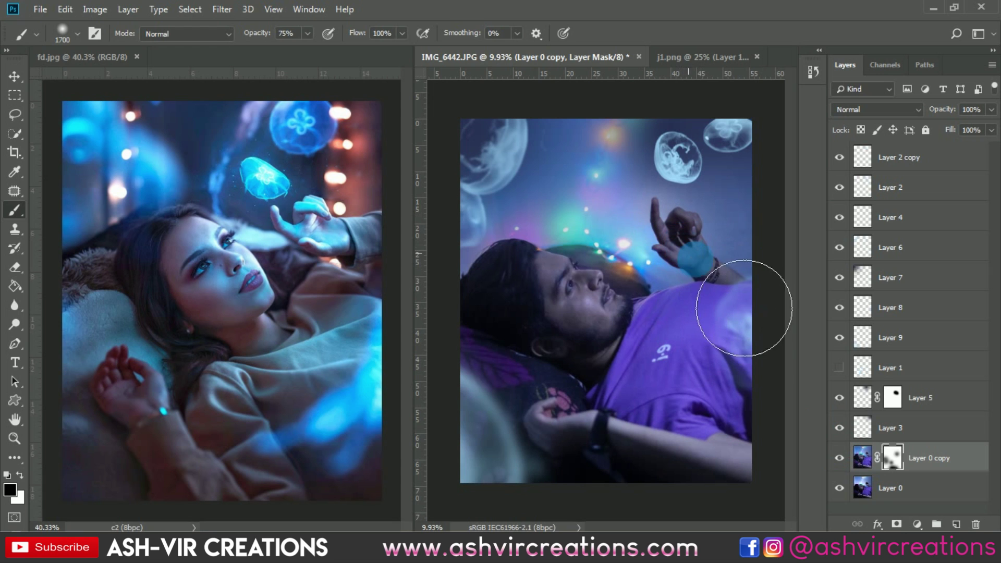
pyautogui.hotkey('ctrl', 'z')
pyautogui.scroll(4, 685, 235)
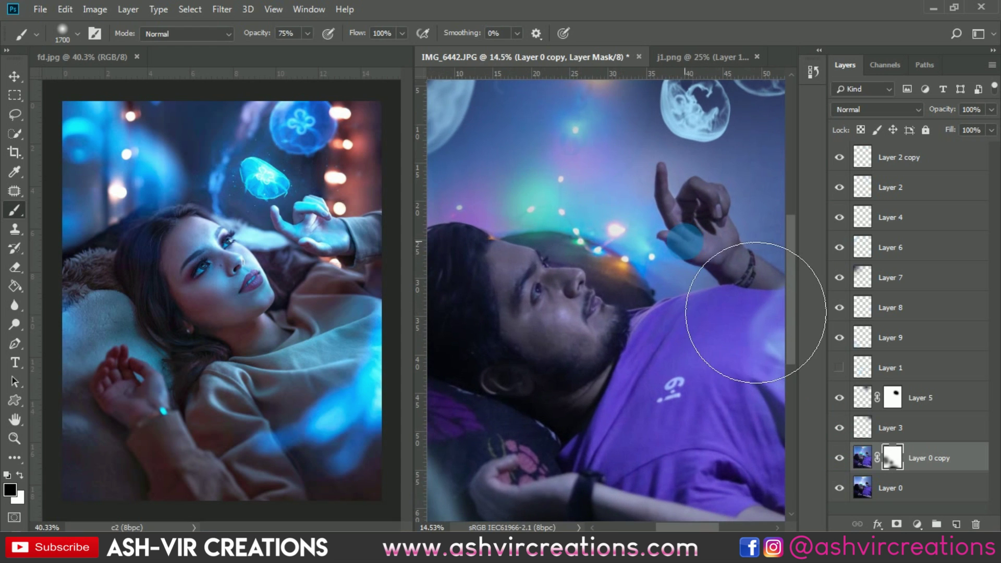
pyautogui.press('[')
pyautogui.press('[')
pyautogui.press('[')
pyautogui.press('[')
pyautogui.press('[')
pyautogui.press('[')
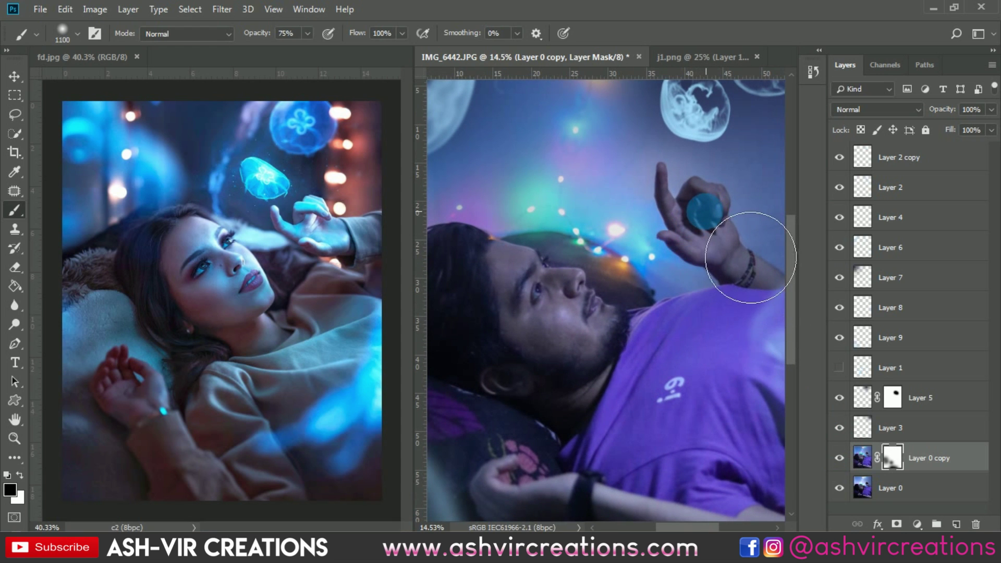
pyautogui.press('[')
pyautogui.press('[')
pyautogui.click(699, 211)
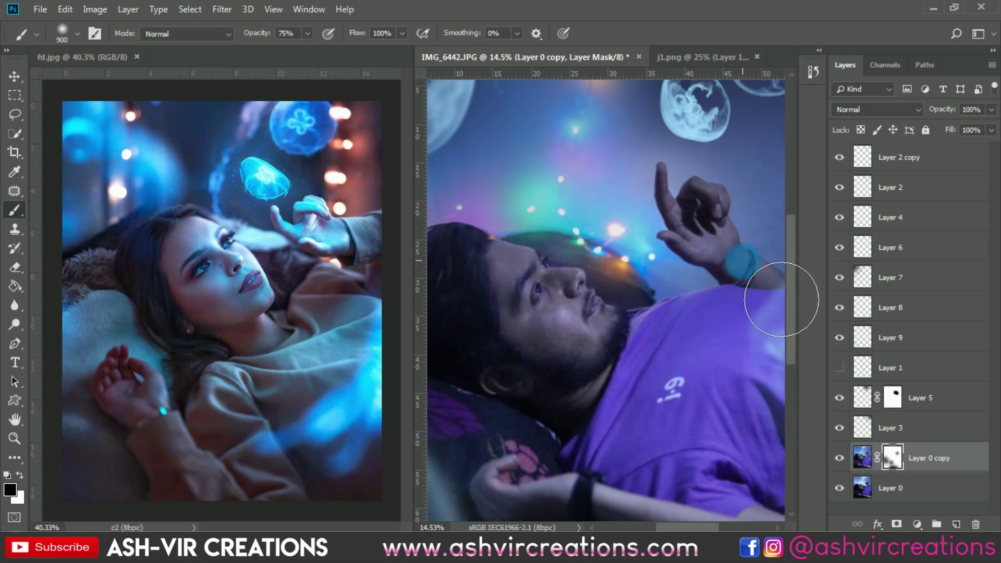
pyautogui.moveTo(745, 274); pyautogui.dragTo(664, 255)
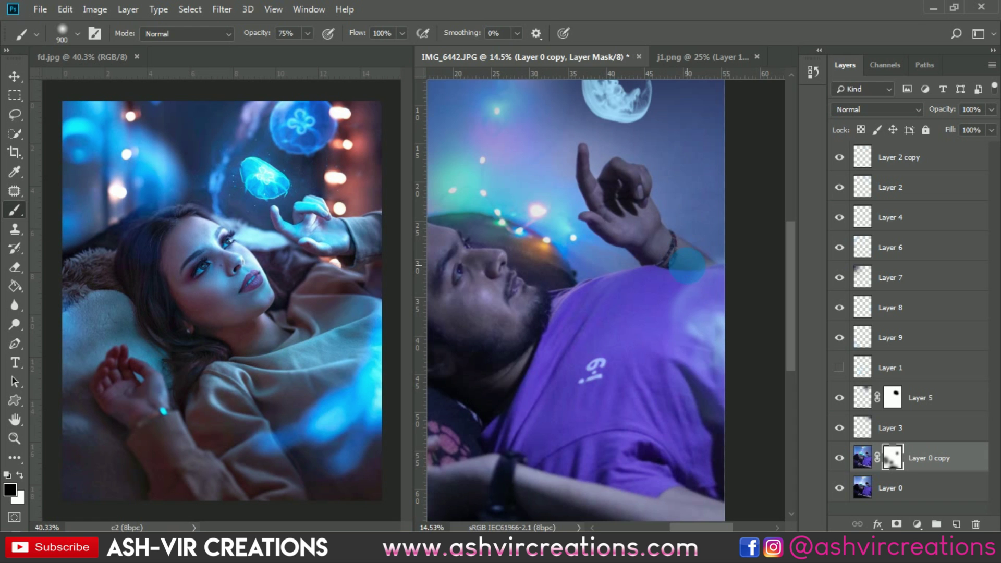
# Step: Fit the photo in view and toggle Layer 0 copy to examine the masked brightening across the whole composite
pyautogui.hotkey('ctrl', '0')
pyautogui.click(841, 459)
pyautogui.click(841, 459)
pyautogui.click(841, 459)
pyautogui.click(841, 459)
pyautogui.click(841, 459)
pyautogui.click(840, 457)
pyautogui.scroll(-1, 704, 321)
pyautogui.press('v')
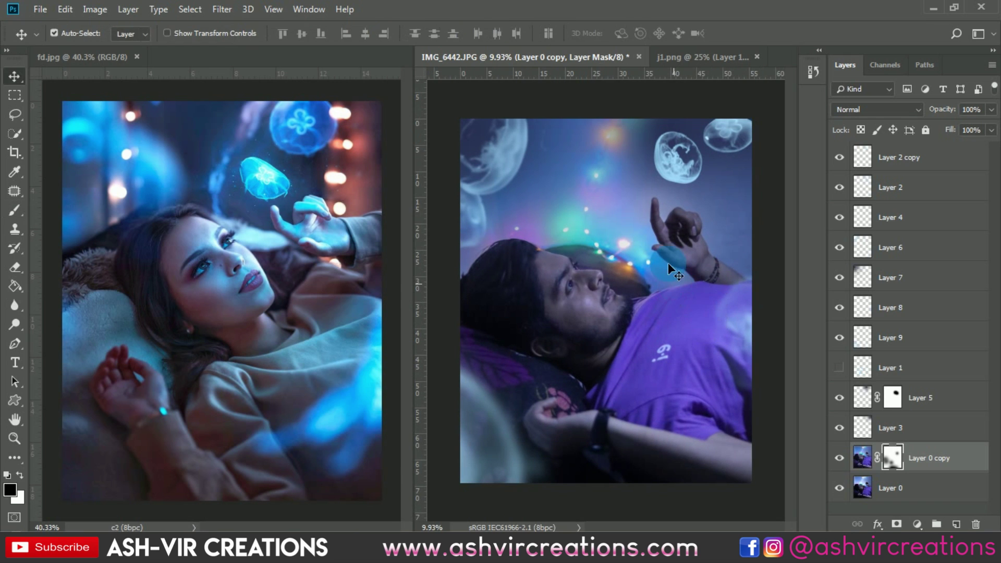
pyautogui.scroll(1, 666, 255)
pyautogui.scroll(-1, 667, 254)
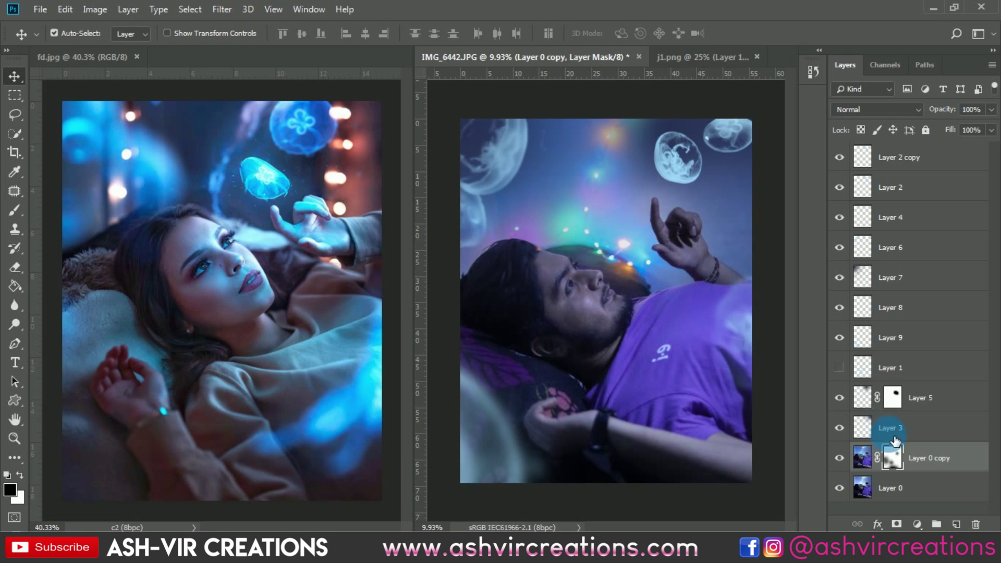
pyautogui.keyDown('shift'); pyautogui.click(937, 490); pyautogui.keyUp('shift')
pyautogui.rightClick(937, 490)
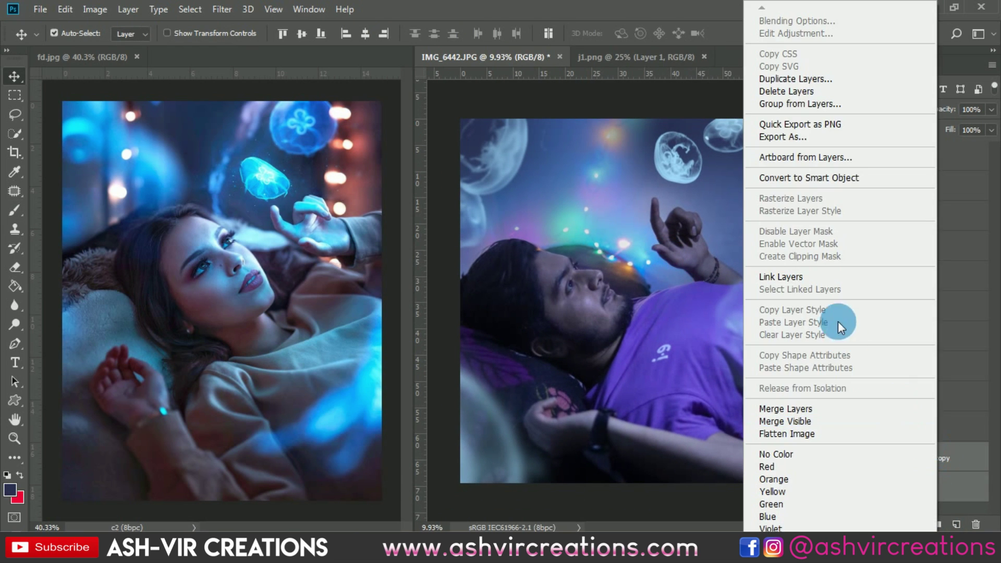
pyautogui.click(972, 478)
# Step: Duplicate Layer 0 as Layer 0 copy 2 and merge the duplicate with the masked Layer 0 copy
pyautogui.click(931, 482)
pyautogui.rightClick(931, 482)
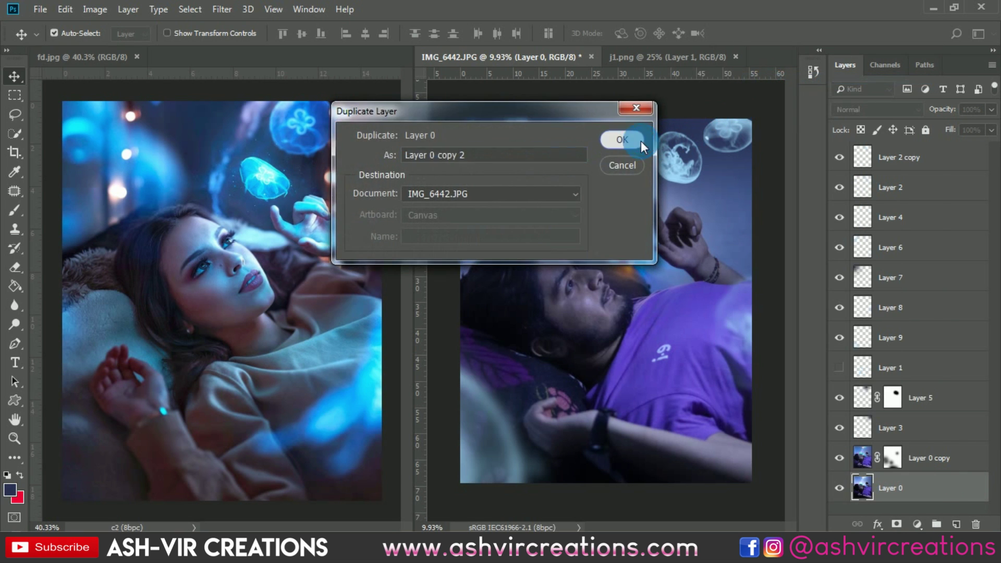
pyautogui.click(615, 140)
pyautogui.keyDown('ctrl'); pyautogui.click(946, 441); pyautogui.keyUp('ctrl')
pyautogui.rightClick(943, 436)
pyautogui.click(793, 408)
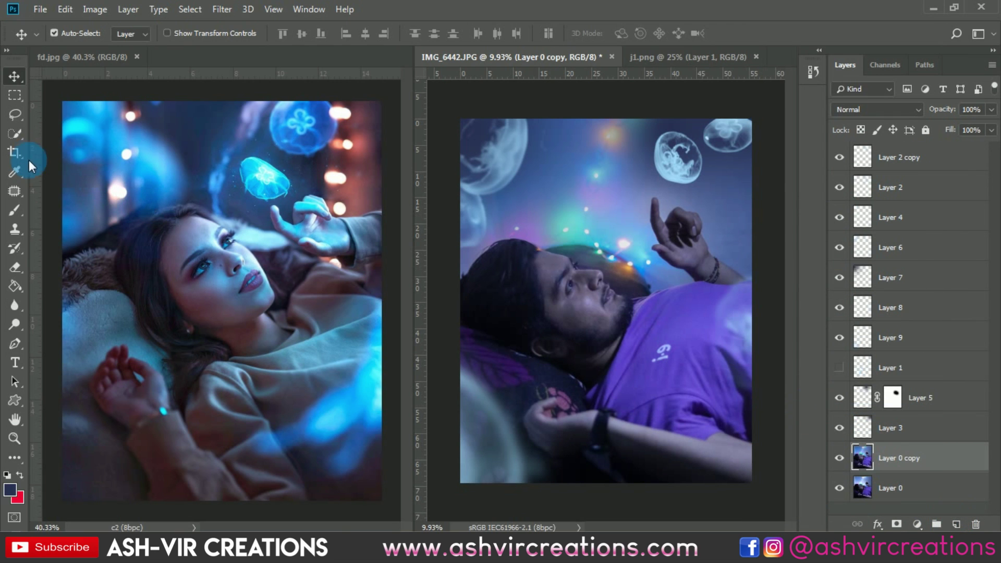
# Step: Select the man's hair, face and neck on Layer 0 copy with the Quick Selection tool, and check the edge along his profile
pyautogui.click(12, 137)
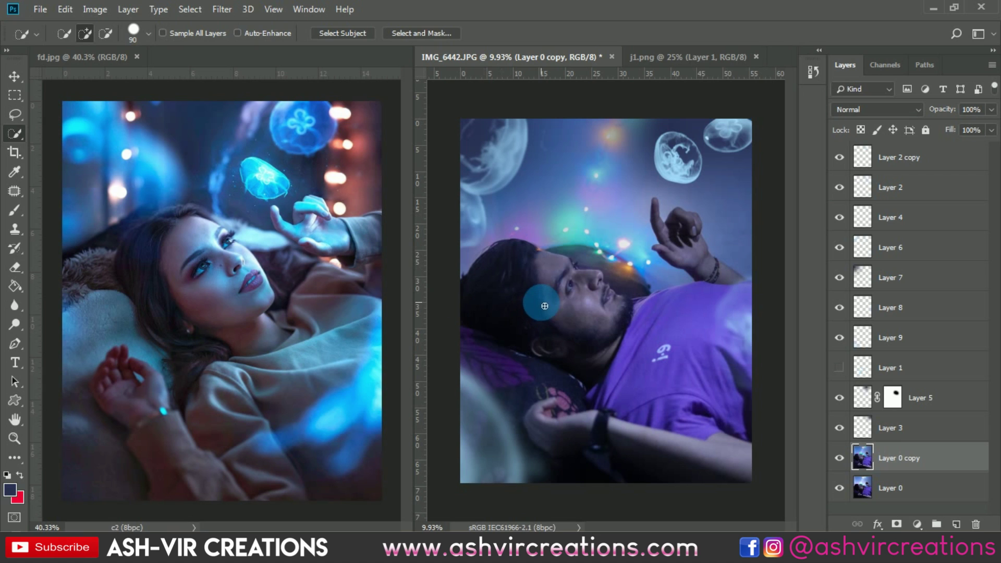
pyautogui.moveTo(582, 323)
pyautogui.mouseDown()
pyautogui.moveTo(552, 303)
pyautogui.moveTo(576, 331)
pyautogui.moveTo(595, 327)
pyautogui.moveTo(578, 312)
pyautogui.moveTo(603, 312)
pyautogui.moveTo(572, 311)
pyautogui.moveTo(581, 328)
pyautogui.mouseUp()
pyautogui.press('[')
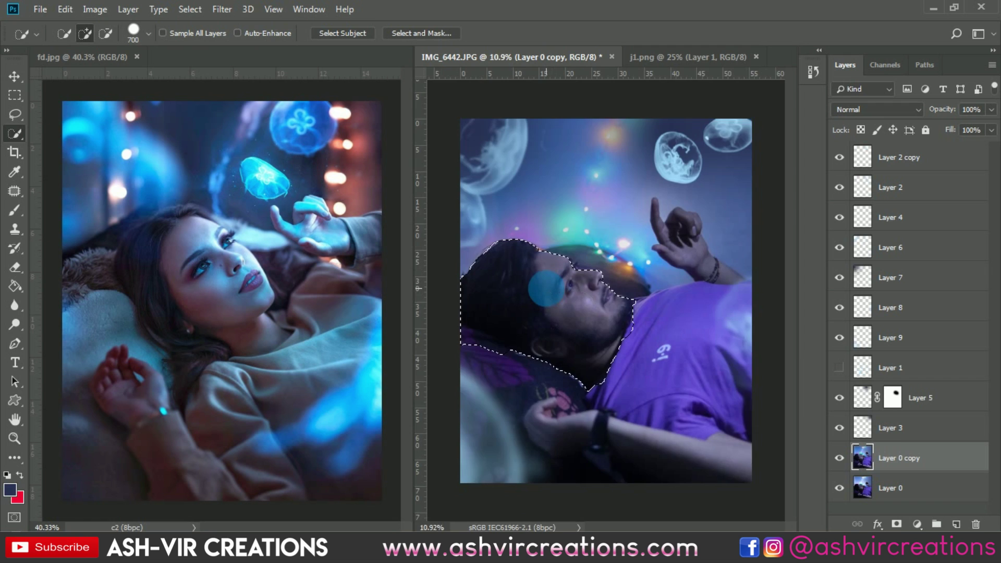
pyautogui.scroll(5, 581, 328)
pyautogui.press('[')
pyautogui.press('[')
pyautogui.press('[')
pyautogui.press('[')
pyautogui.press('[')
pyautogui.press('[')
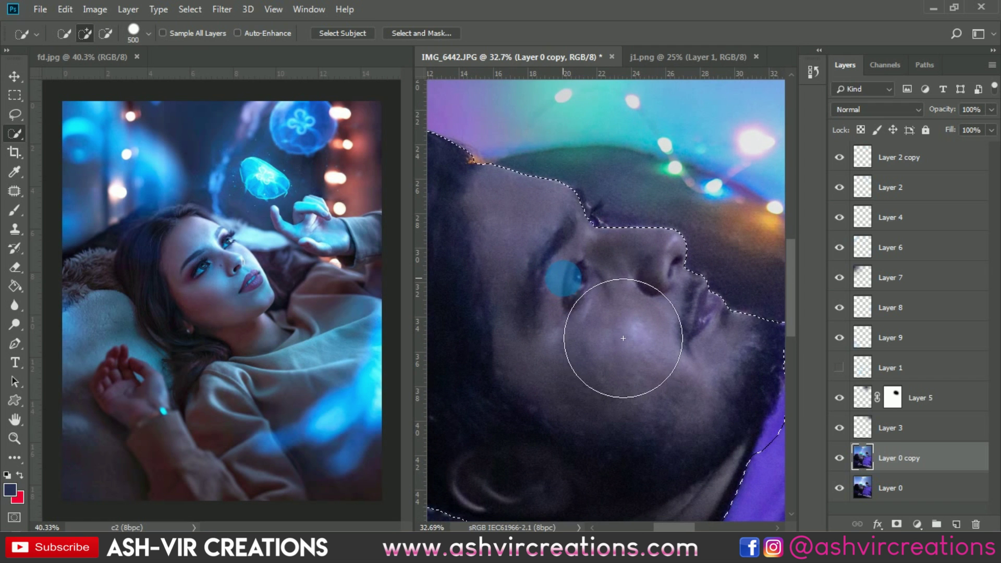
pyautogui.moveTo(594, 256); pyautogui.dragTo(602, 271)
pyautogui.hotkey('ctrl', 'z')
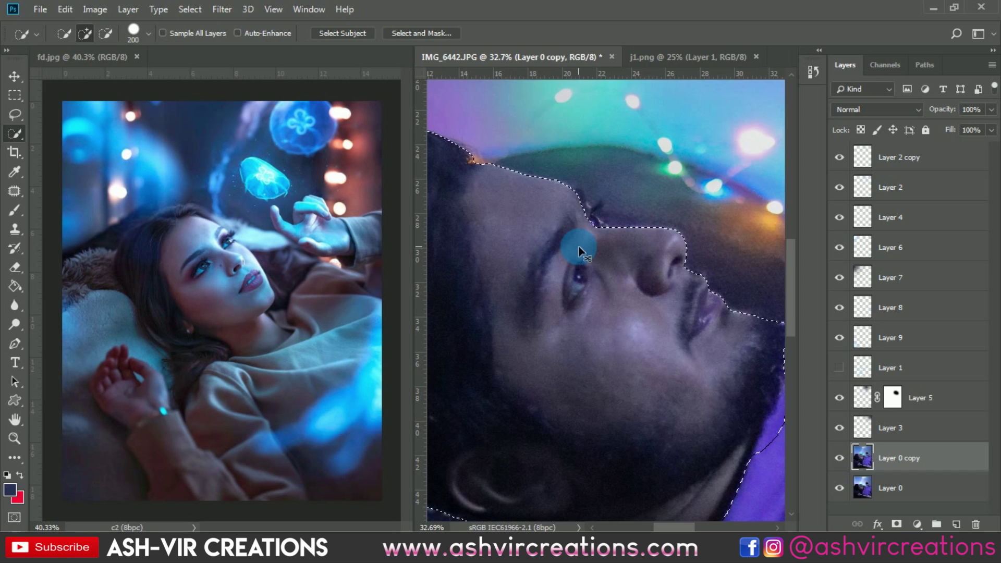
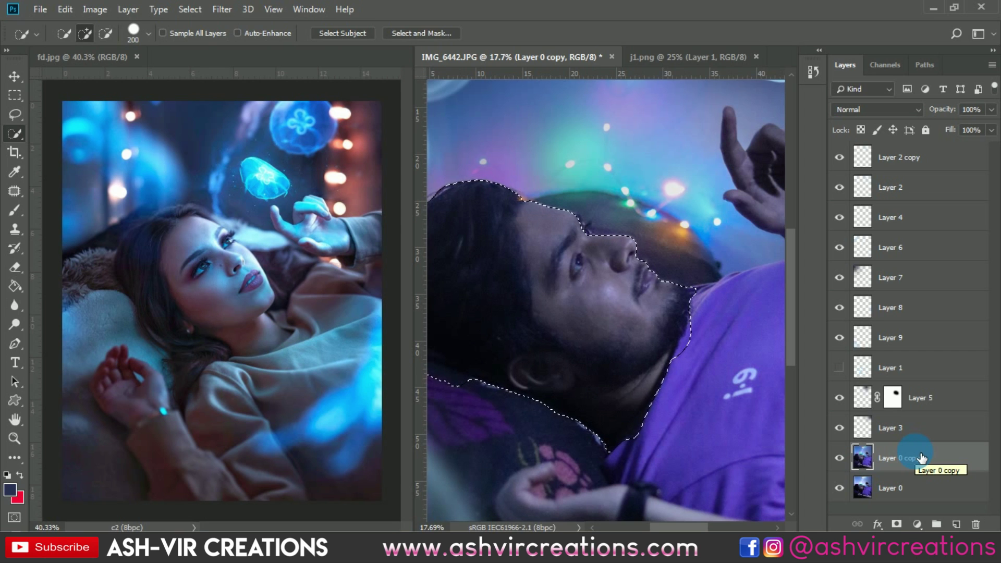
# Step: Copy the selected hair, face and neck onto their own layer and clip a new empty layer to it
pyautogui.rightClick(623, 332)
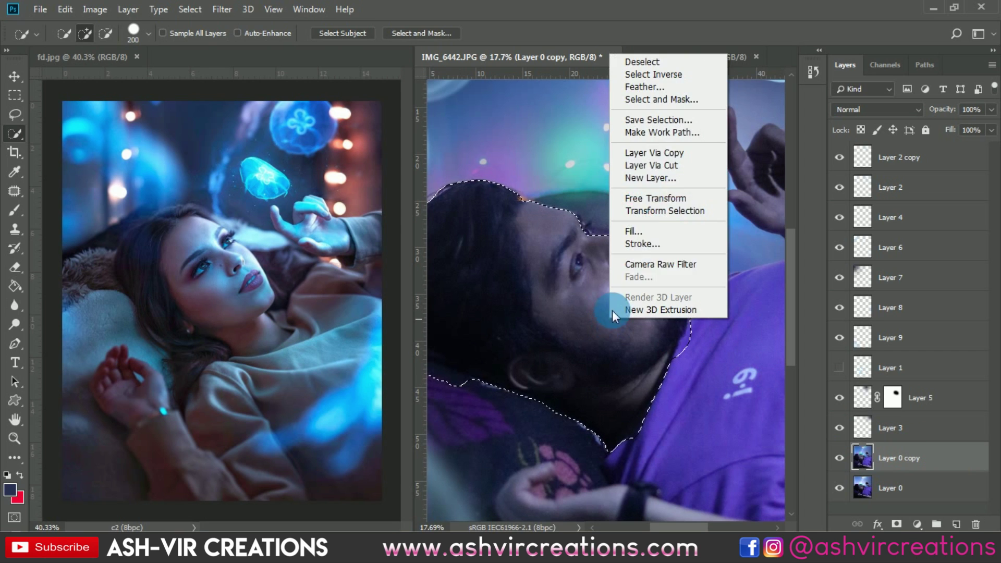
pyautogui.click(659, 150)
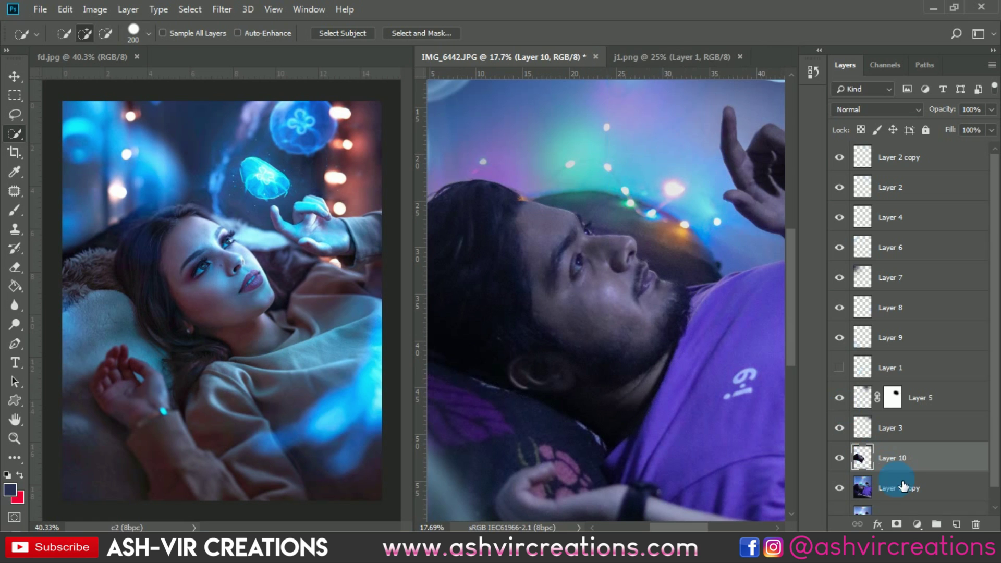
pyautogui.click(840, 457)
pyautogui.click(840, 457)
pyautogui.click(963, 524)
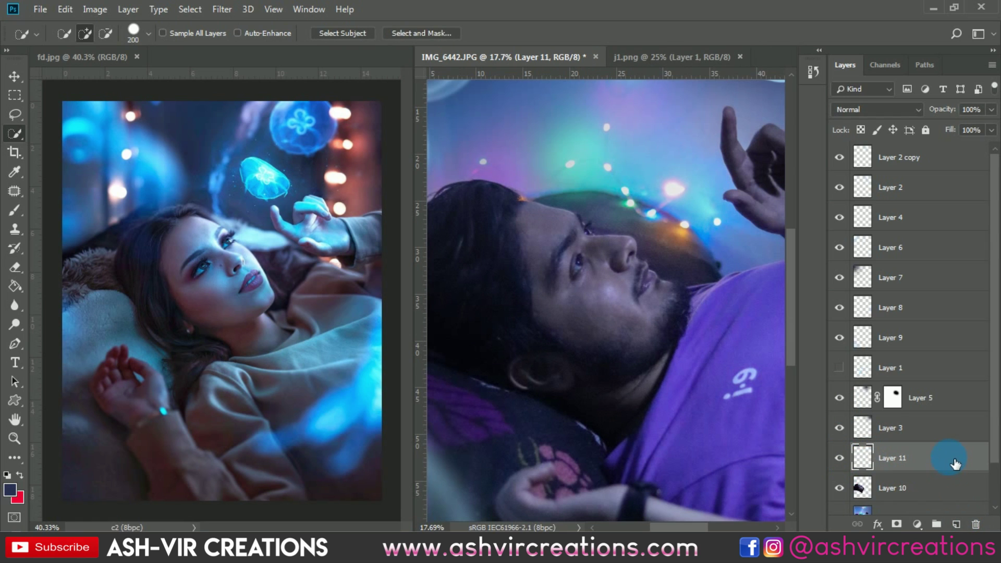
pyautogui.rightClick(953, 465)
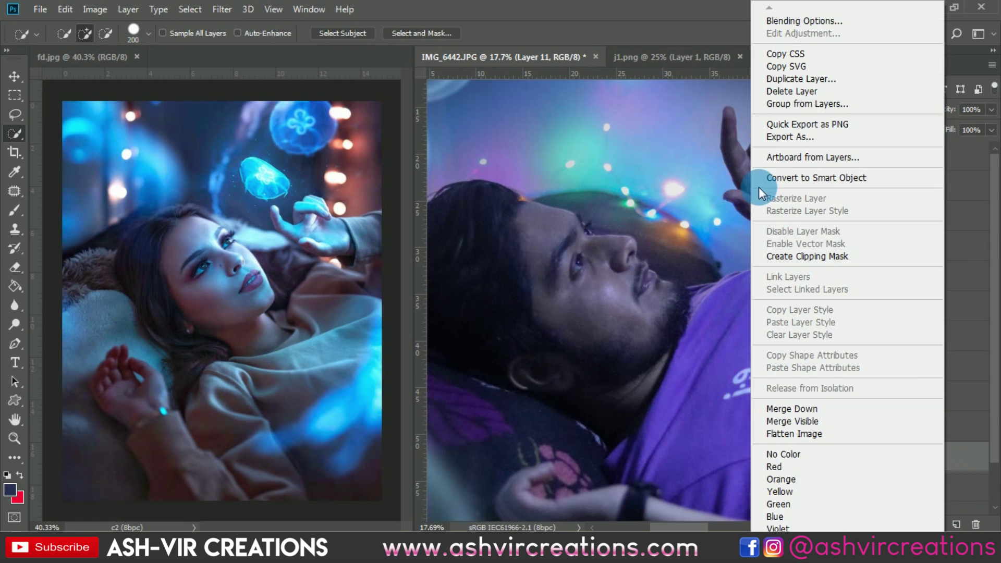
pyautogui.click(785, 252)
# Step: Choose the Brush tool and set the foreground colour to light cyan a7ebee
pyautogui.click(19, 209)
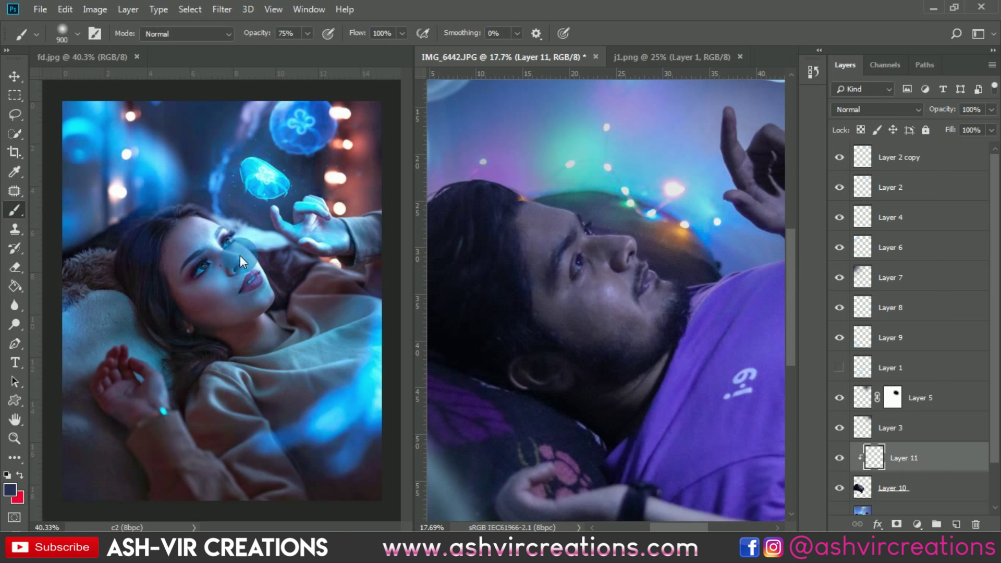
pyautogui.click(10, 490)
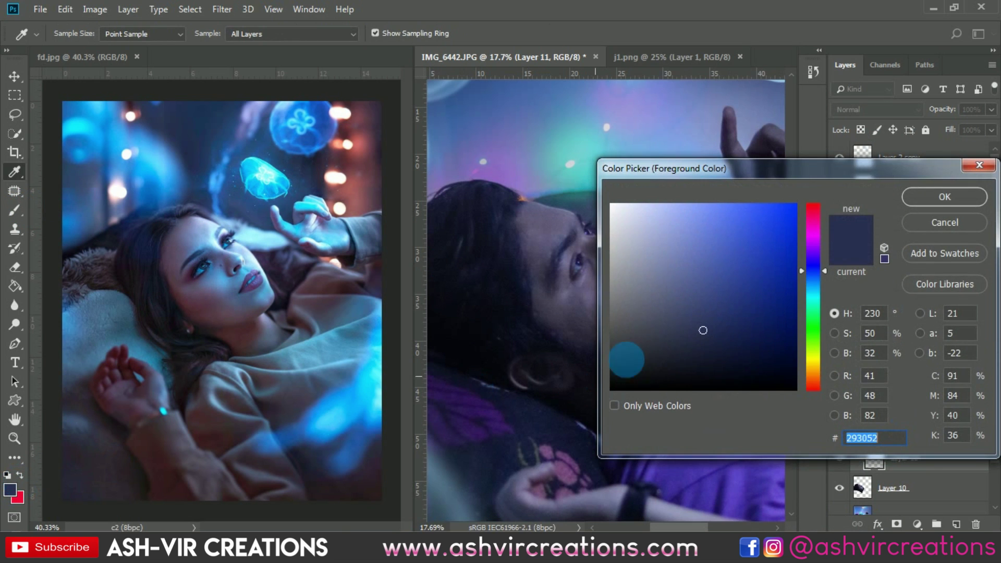
pyautogui.click(664, 218)
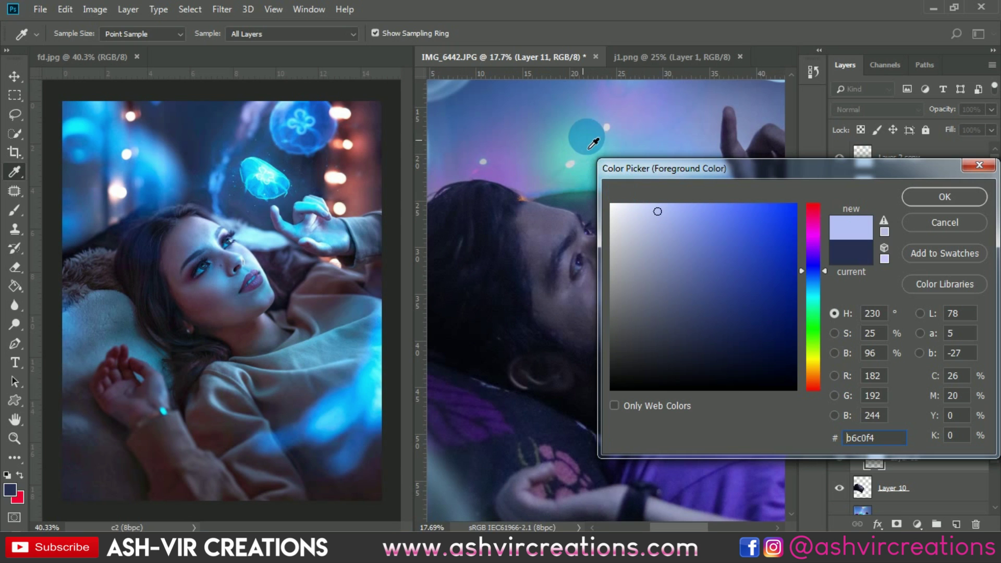
pyautogui.moveTo(589, 141)
pyautogui.mouseDown()
pyautogui.moveTo(698, 218)
pyautogui.moveTo(665, 216)
pyautogui.mouseUp()
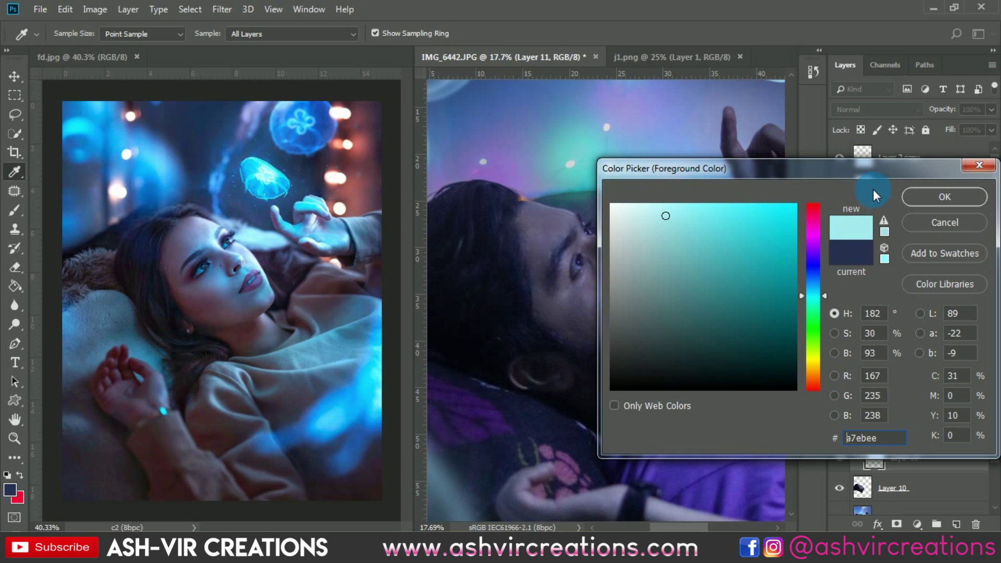
pyautogui.click(924, 198)
# Step: Paint soft light cyan along the man's profile and chin on Layer 11 at 75% opacity, reducing the brush size to 600
pyautogui.click(590, 170)
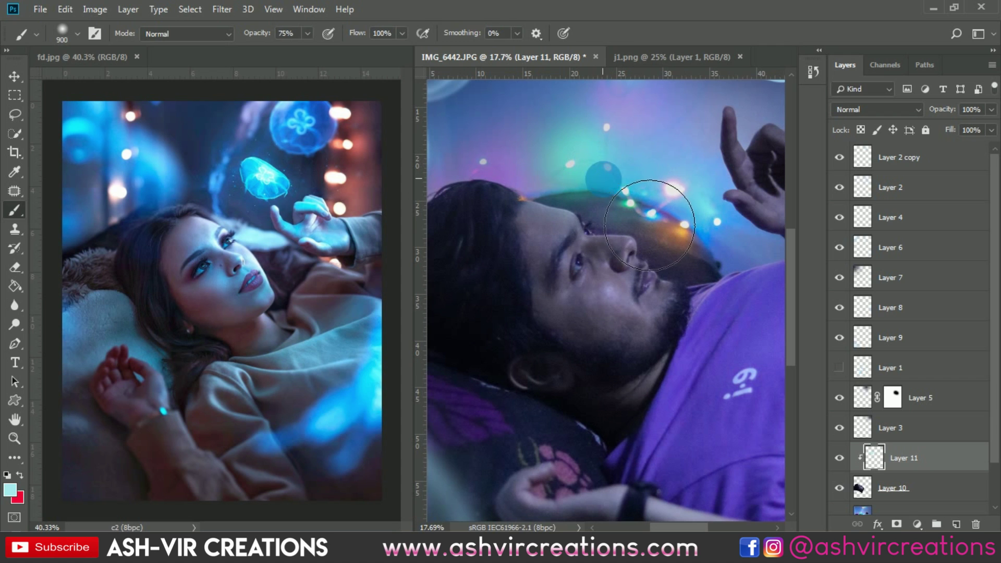
pyautogui.click(634, 179)
pyautogui.press(']')
pyautogui.press(']')
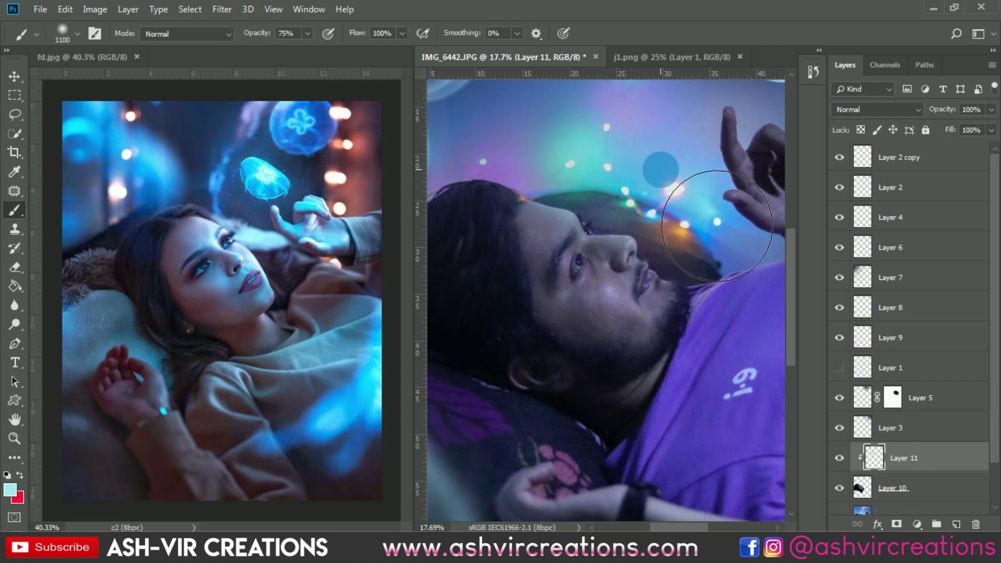
pyautogui.press('[')
pyautogui.press('[')
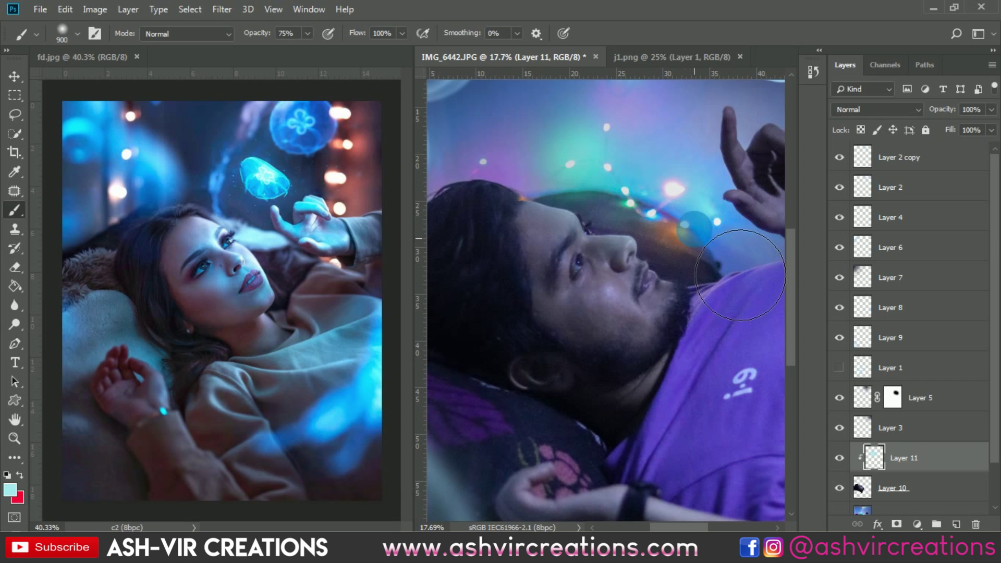
pyautogui.press('[')
pyautogui.press('[')
pyautogui.press('[')
pyautogui.click(696, 256)
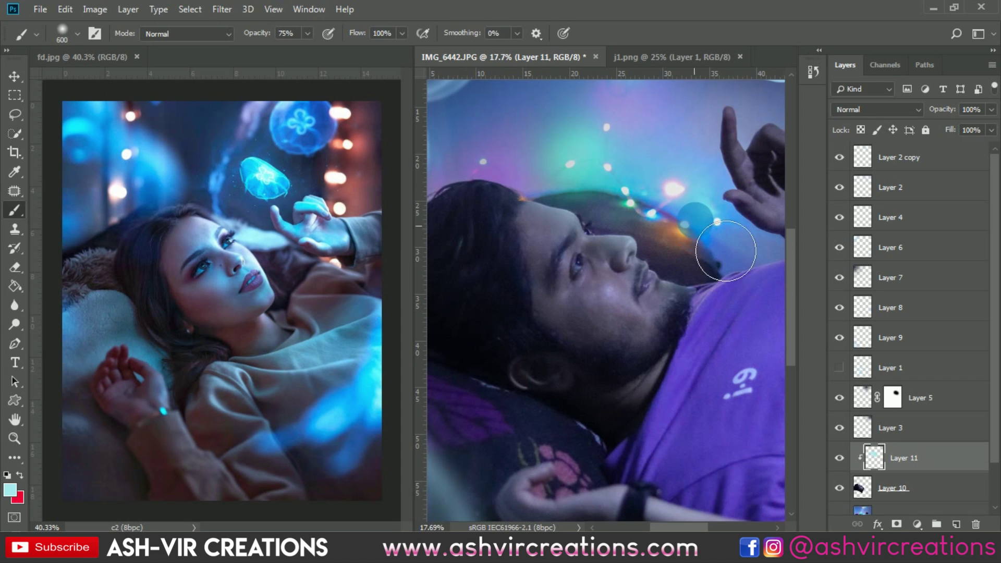
pyautogui.moveTo(726, 250); pyautogui.dragTo(726, 248)
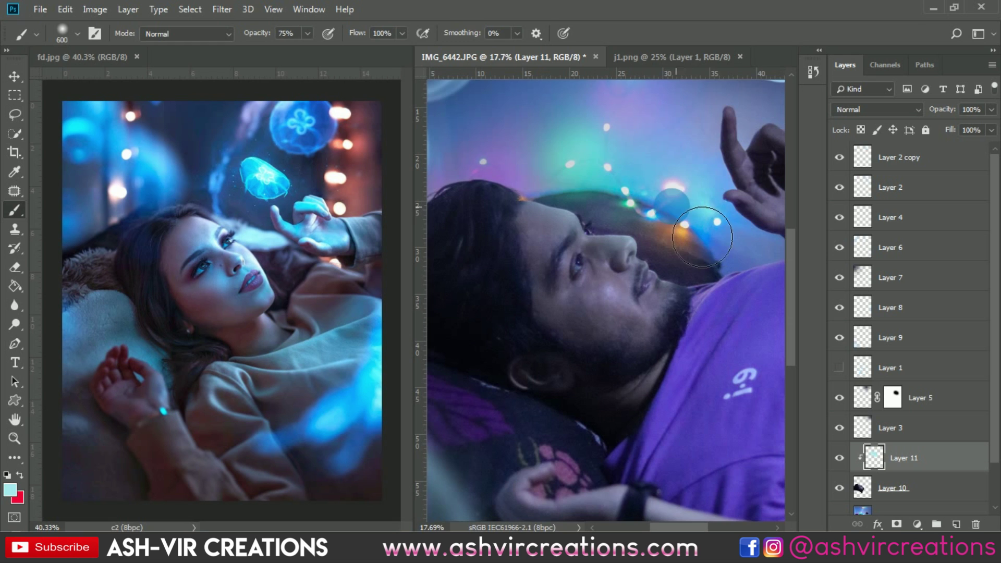
# Step: Try extra cyan dabs along the forehead and nose with brush size 900 at 100% opacity, undoing them
pyautogui.scroll(5, 671, 205)
pyautogui.scroll(-4, 671, 205)
pyautogui.scroll(-2, 671, 205)
pyautogui.press(']')
pyautogui.press(']')
pyautogui.moveTo(267, 39); pyautogui.dragTo(316, 39)
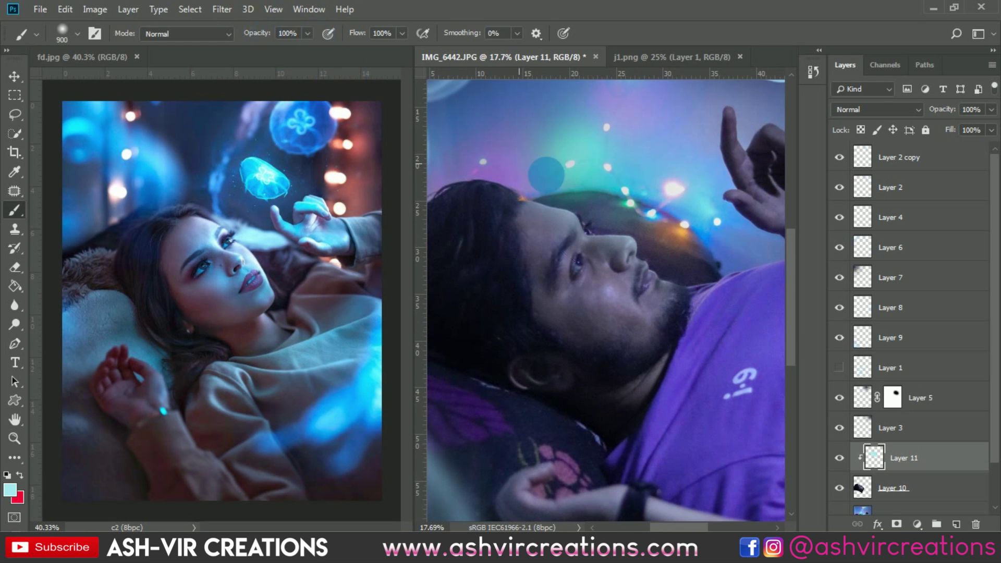
pyautogui.press(']')
pyautogui.click(569, 156)
pyautogui.hotkey('ctrl', 'z')
pyautogui.click(638, 194)
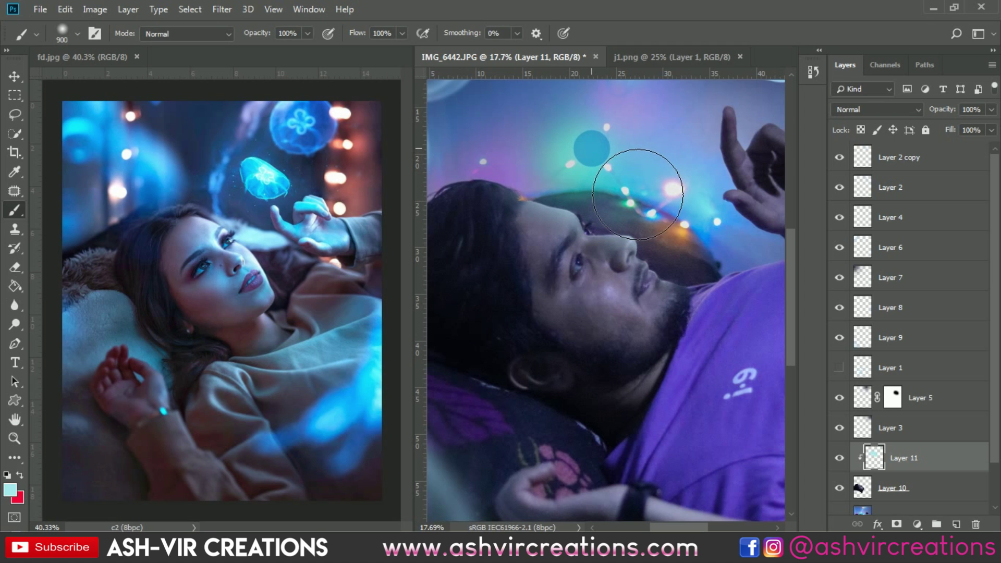
pyautogui.hotkey('ctrl', 'z')
pyautogui.click(642, 180)
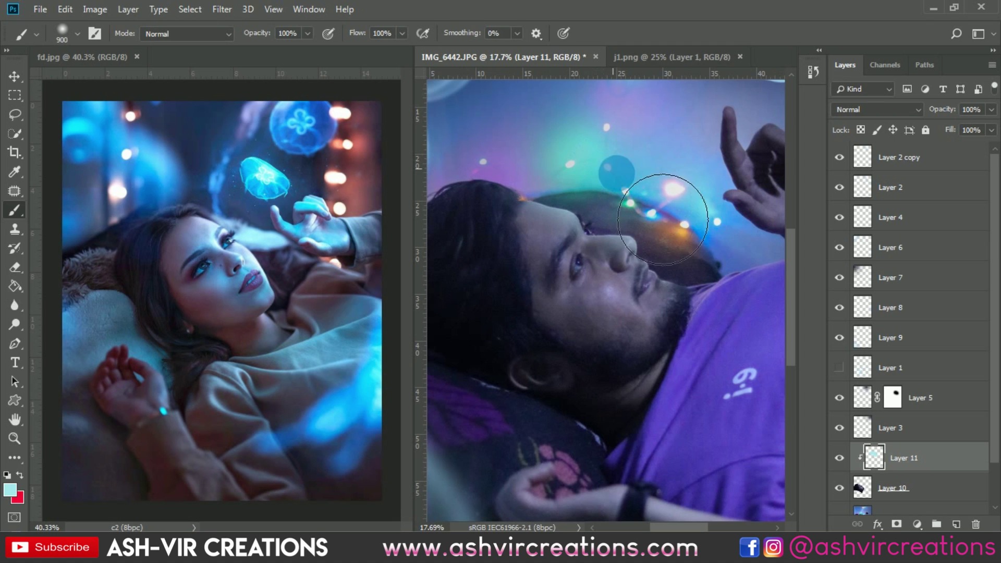
pyautogui.hotkey('ctrl', 'z')
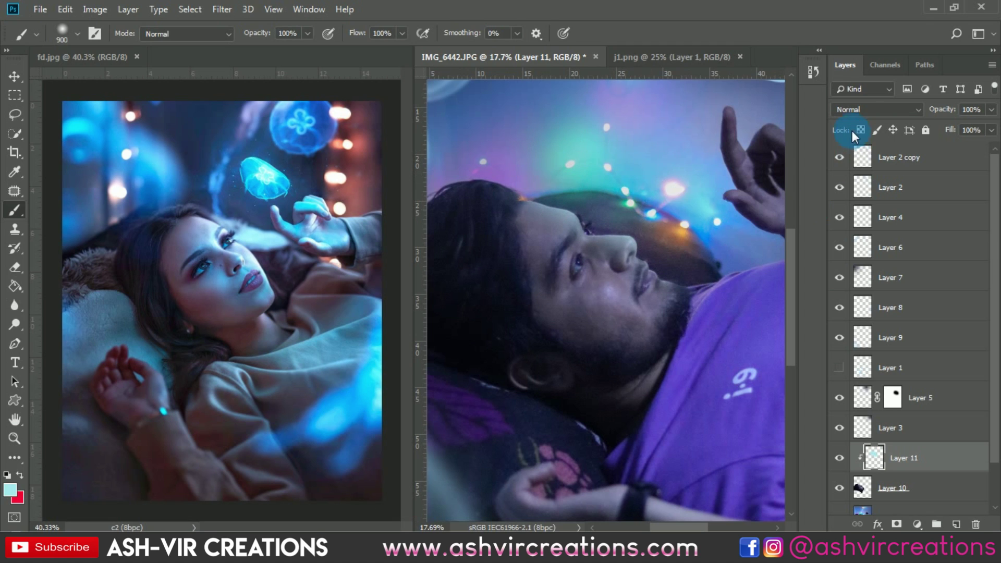
# Step: Try the Screen blend mode on Layer 11 with a test dab on the cheek, undo the dab and toggle the layer to compare
pyautogui.click(861, 109)
pyautogui.click(856, 232)
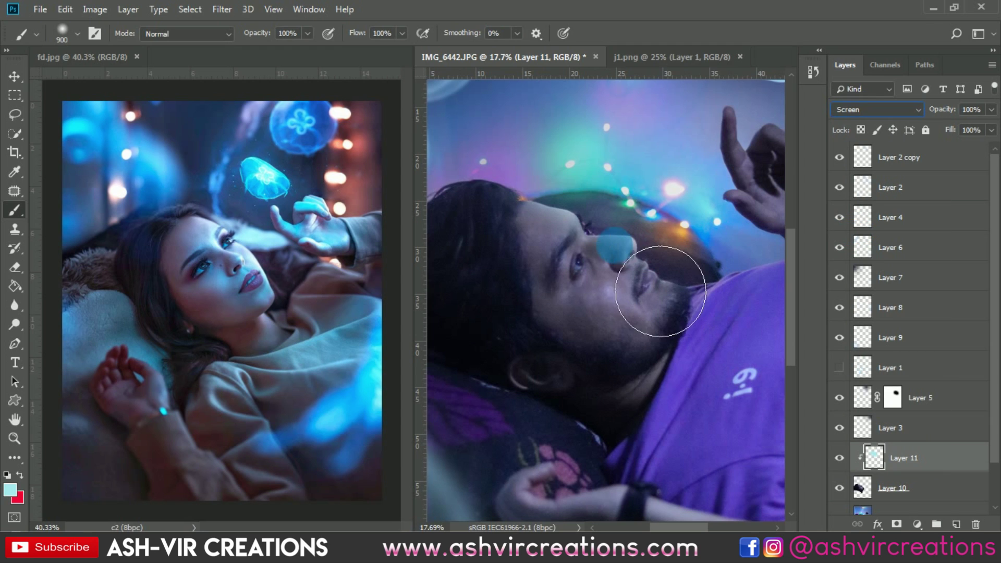
pyautogui.click(653, 319)
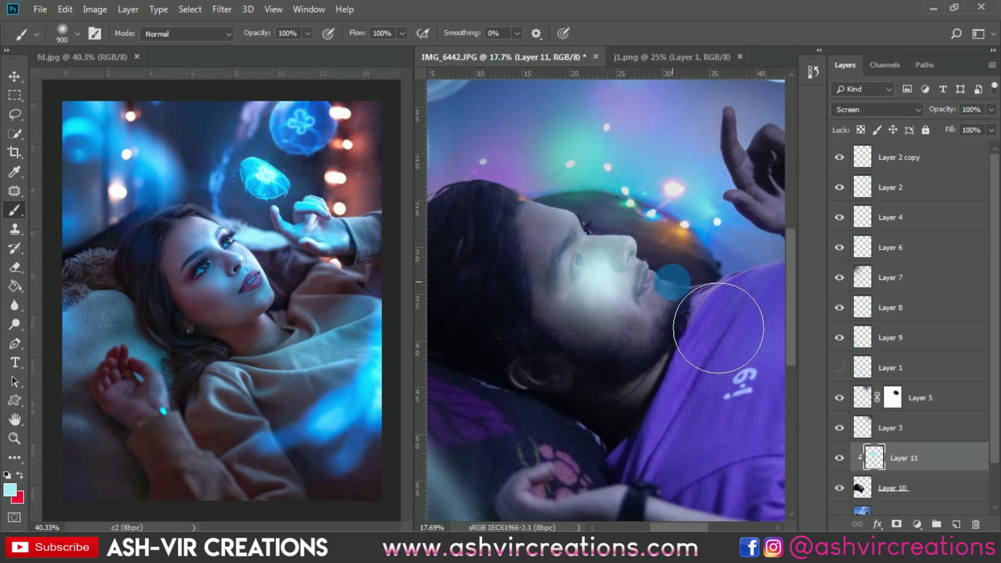
pyautogui.hotkey('ctrl', 'z')
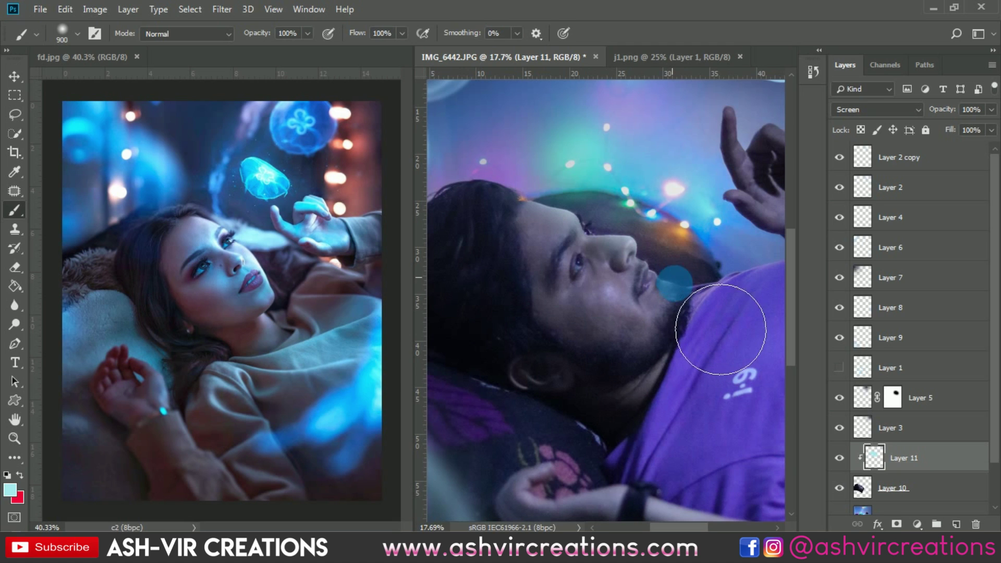
pyautogui.click(840, 458)
pyautogui.click(839, 458)
pyautogui.click(839, 458)
pyautogui.click(839, 457)
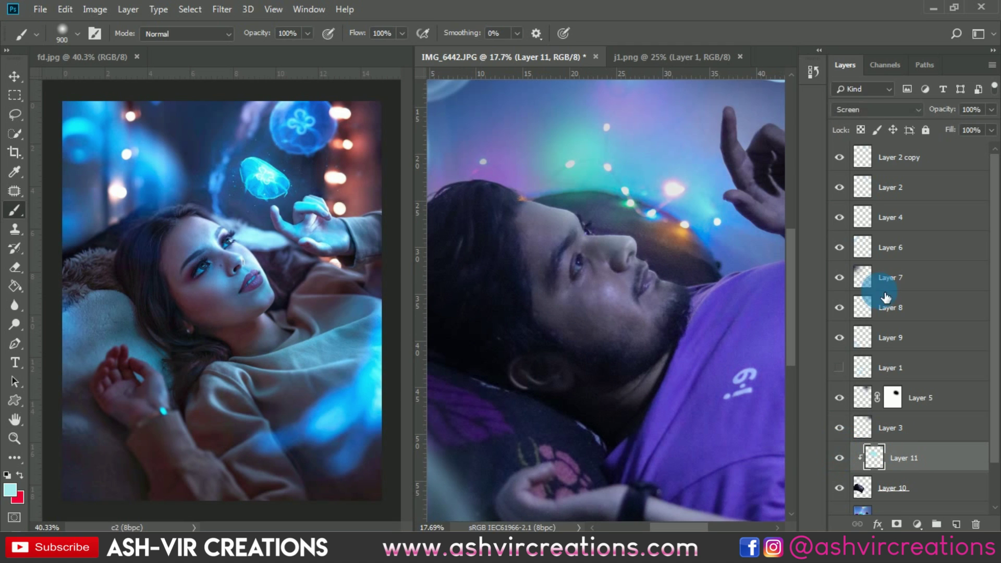
# Step: Set Layer 11's blend mode to Soft Light and toggle the layer to compare the face with and without the glow
pyautogui.click(870, 108)
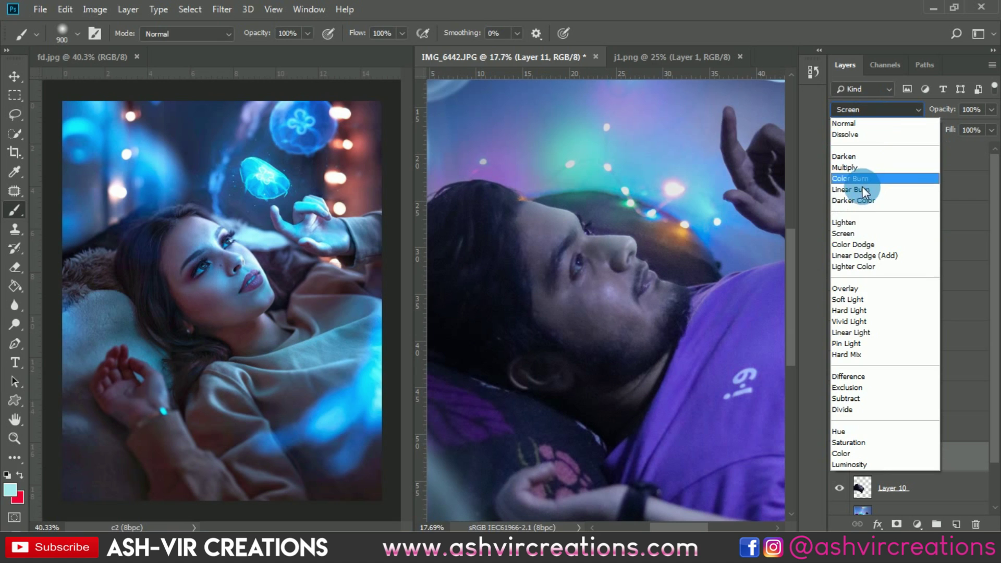
pyautogui.click(857, 296)
pyautogui.click(857, 457)
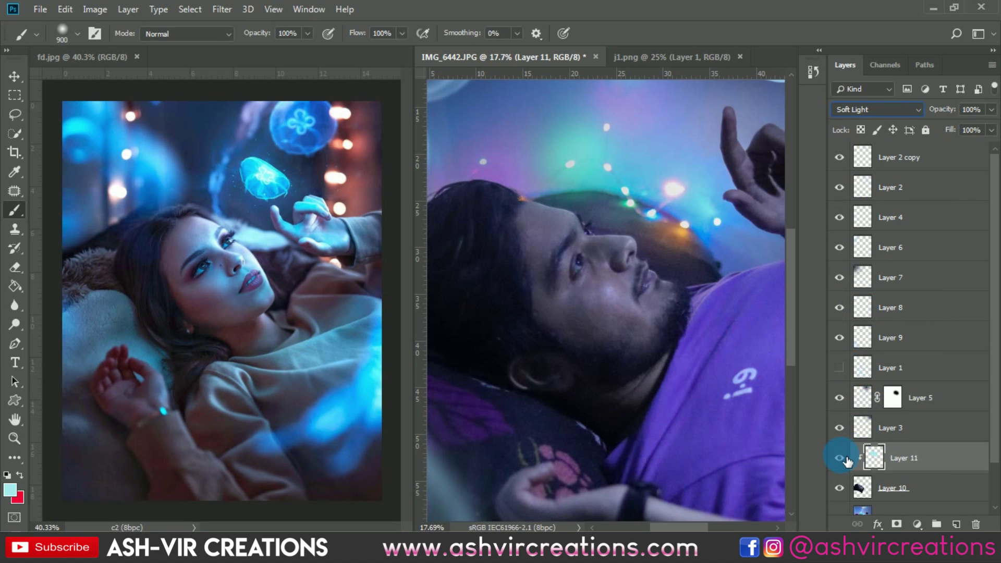
pyautogui.click(839, 458)
pyautogui.click(840, 457)
pyautogui.click(839, 458)
pyautogui.click(839, 458)
# Step: Duplicate Layer 11, clip the copy to the cut-out head layer and toggle it to compare
pyautogui.click(896, 461)
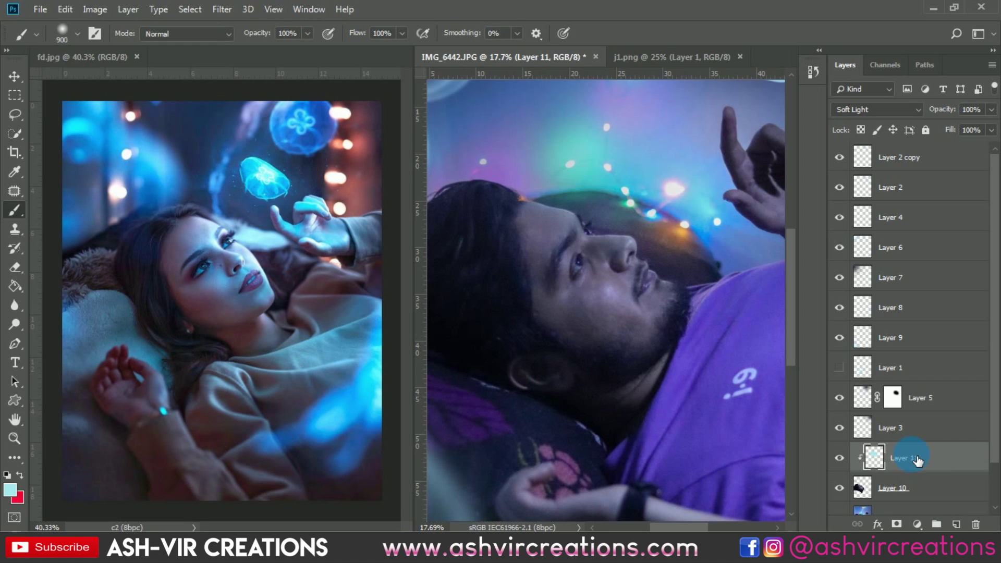
pyautogui.hotkey('ctrl', 'j')
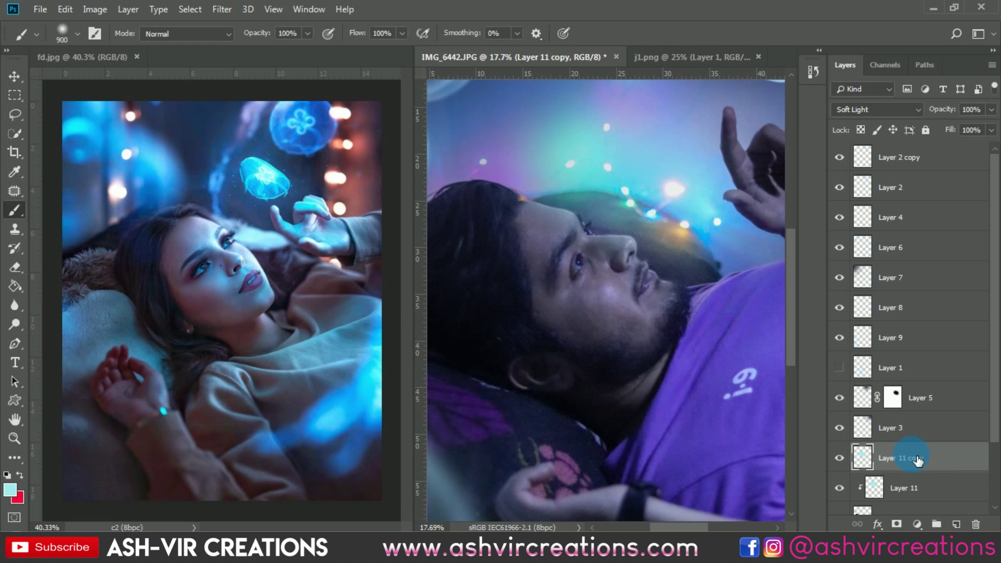
pyautogui.keyDown('alt'); pyautogui.click(937, 476); pyautogui.keyUp('alt')
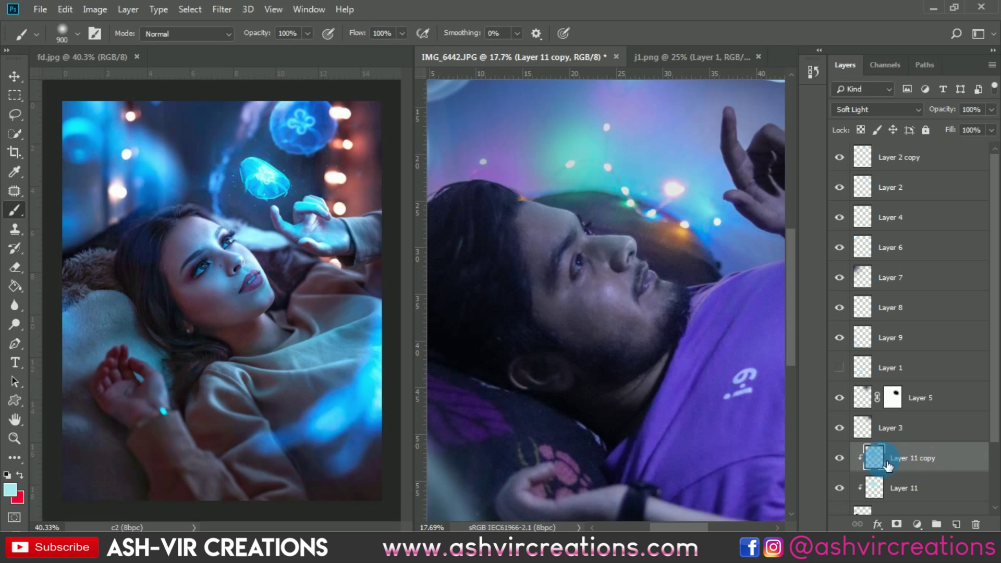
pyautogui.click(840, 458)
pyautogui.click(841, 459)
pyautogui.click(840, 458)
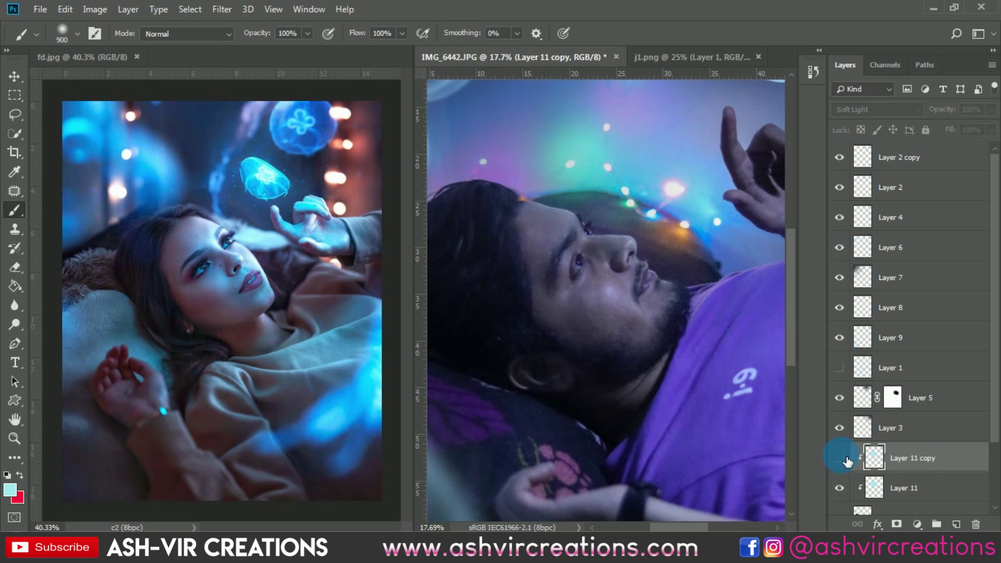
pyautogui.click(840, 458)
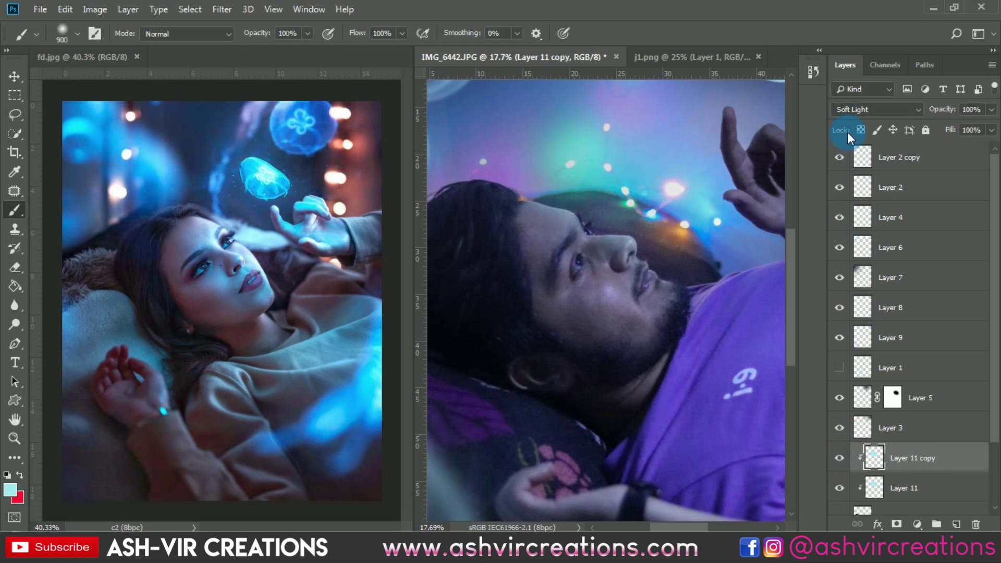
# Step: Apply Hue/Saturation to Layer 11 copy with saturation -100 and lightness +40, and toggle the layer to compare
pyautogui.hotkey('ctrl', 'u')
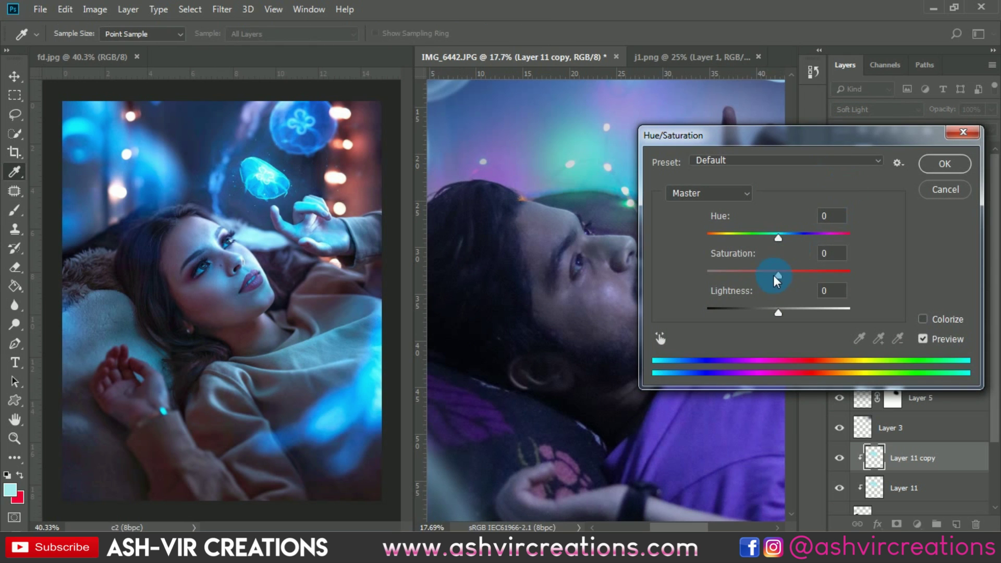
pyautogui.moveTo(777, 271); pyautogui.dragTo(706, 272)
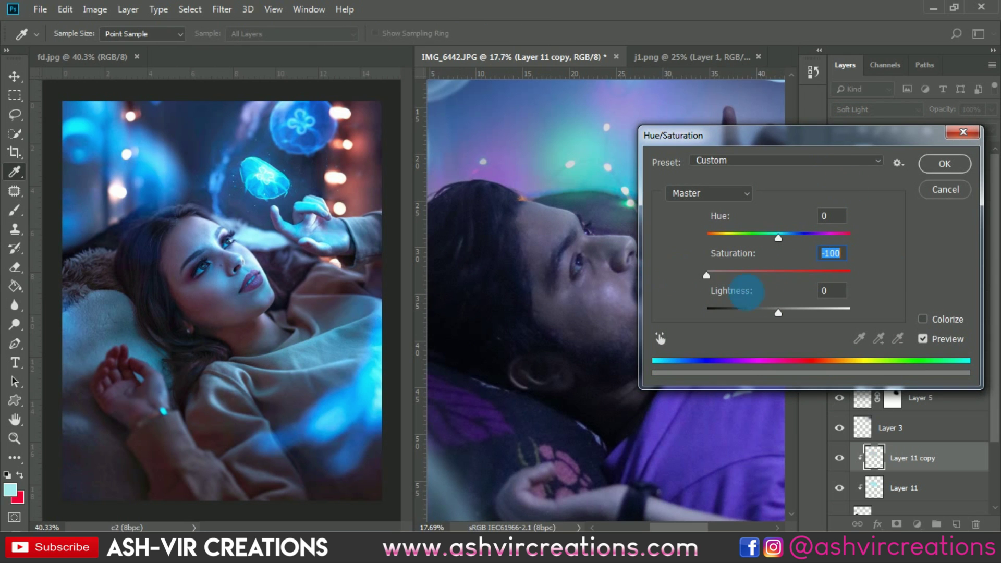
pyautogui.moveTo(773, 311); pyautogui.dragTo(807, 310)
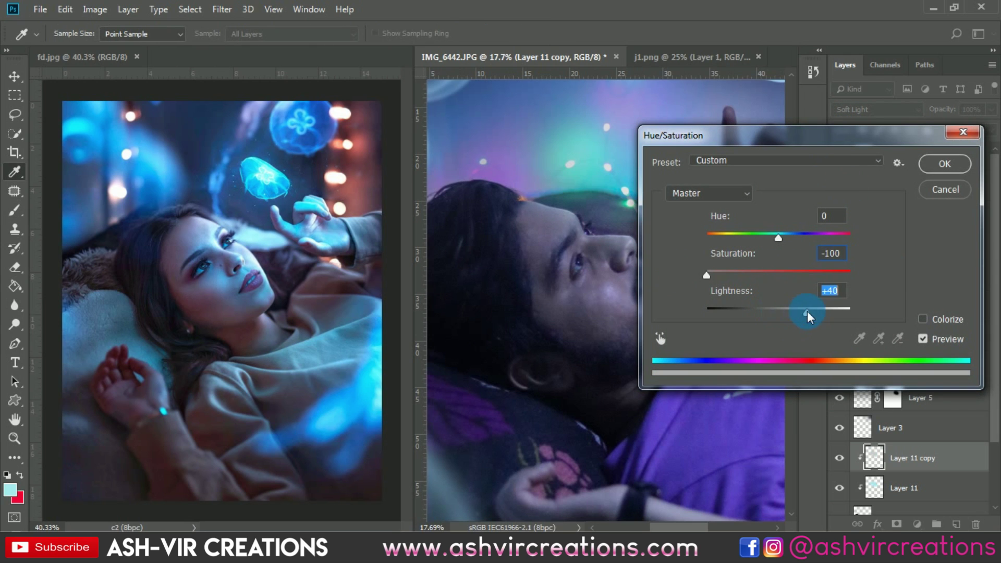
pyautogui.click(954, 165)
pyautogui.press('v')
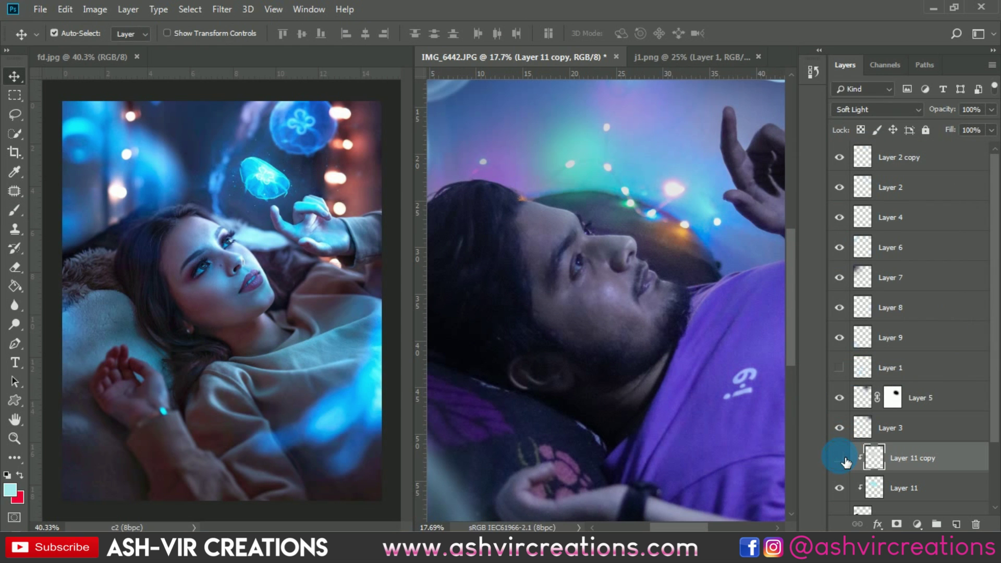
pyautogui.click(843, 460)
pyautogui.click(842, 460)
pyautogui.click(843, 460)
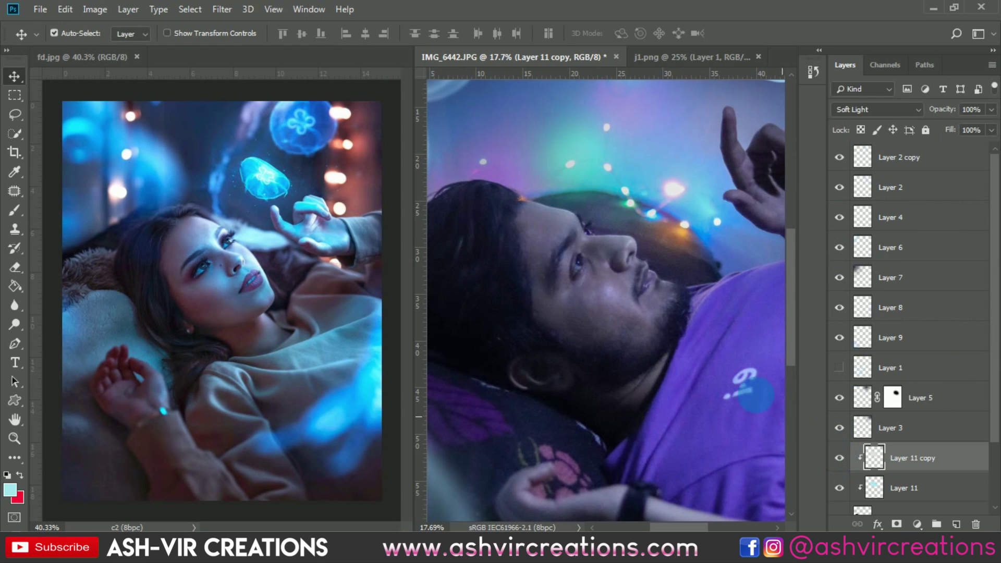
# Step: Check the whole composite against the reference image and add a new empty layer above Layer 11 copy
pyautogui.scroll(-2, 656, 271)
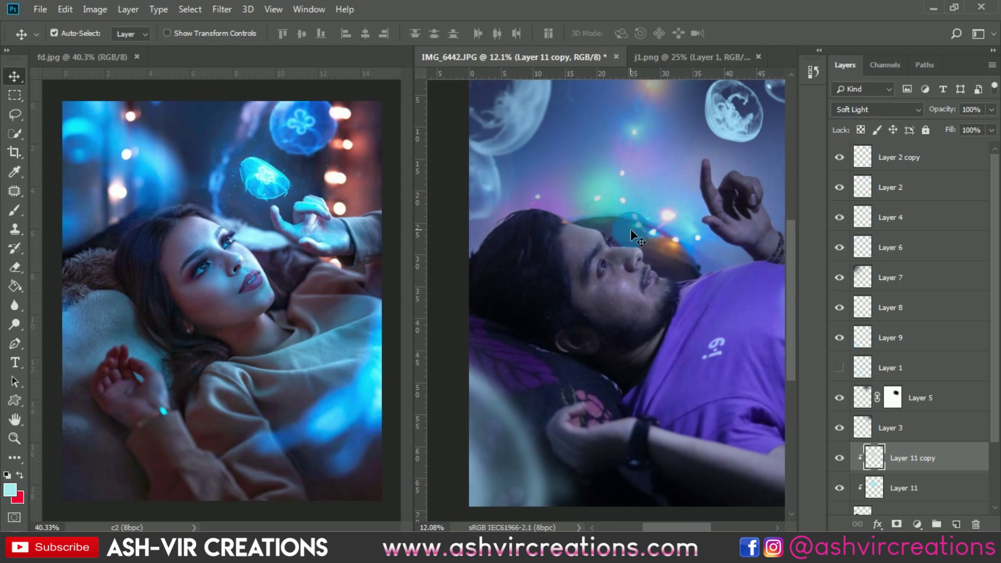
pyautogui.scroll(-2, 628, 220)
pyautogui.scroll(3, 567, 208)
pyautogui.scroll(-4, 567, 207)
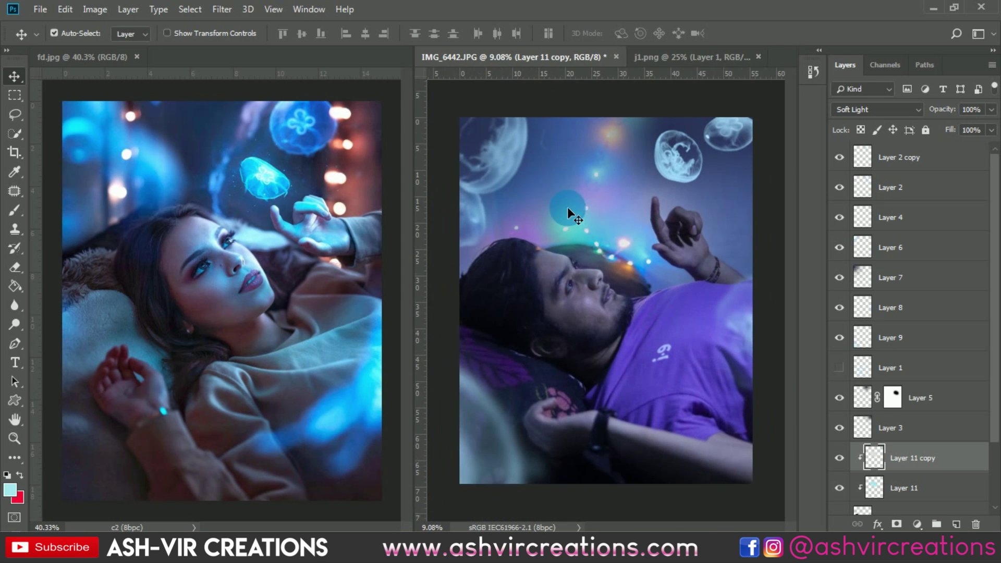
pyautogui.scroll(1, 609, 267)
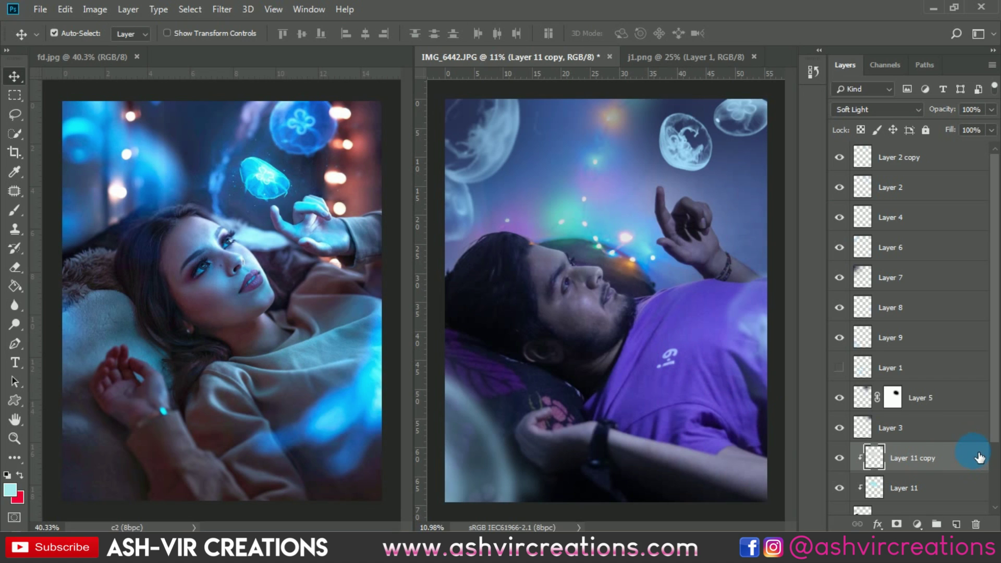
pyautogui.scroll(-2, 956, 478)
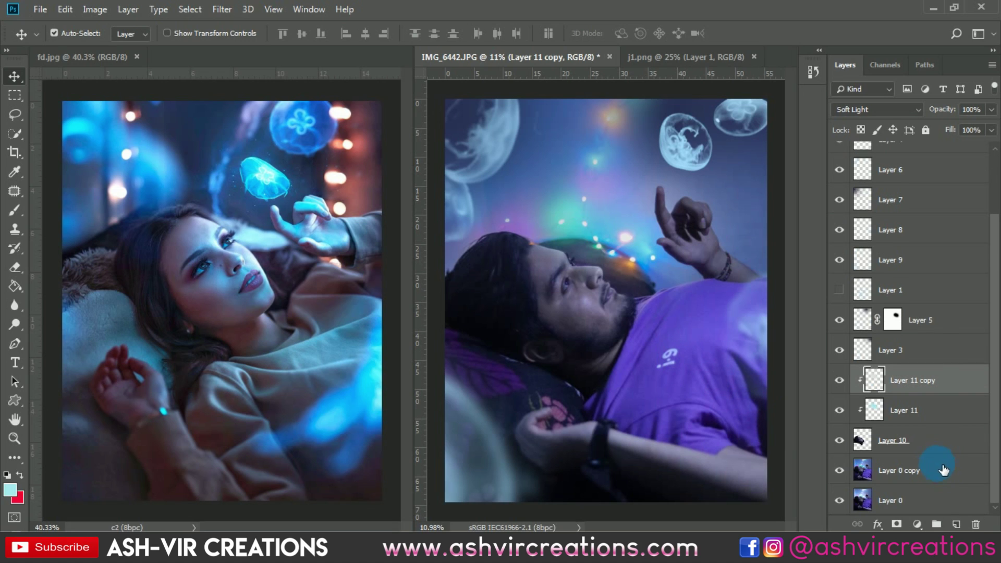
pyautogui.click(956, 524)
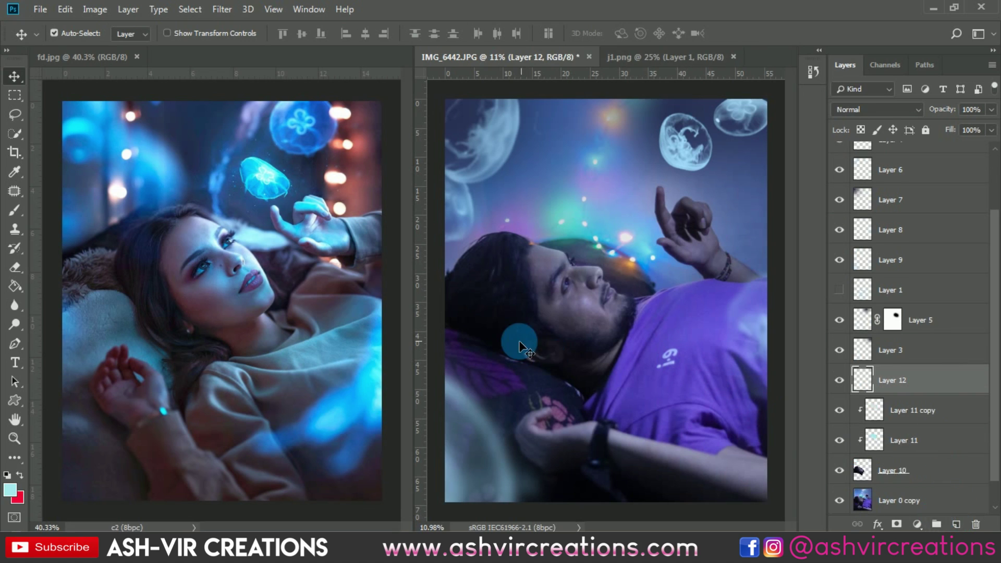
# Step: Set the foreground colour to white and paint one soft 1300 px brush spot over the man's cheek on Layer 12
pyautogui.click(15, 210)
pyautogui.press('i')
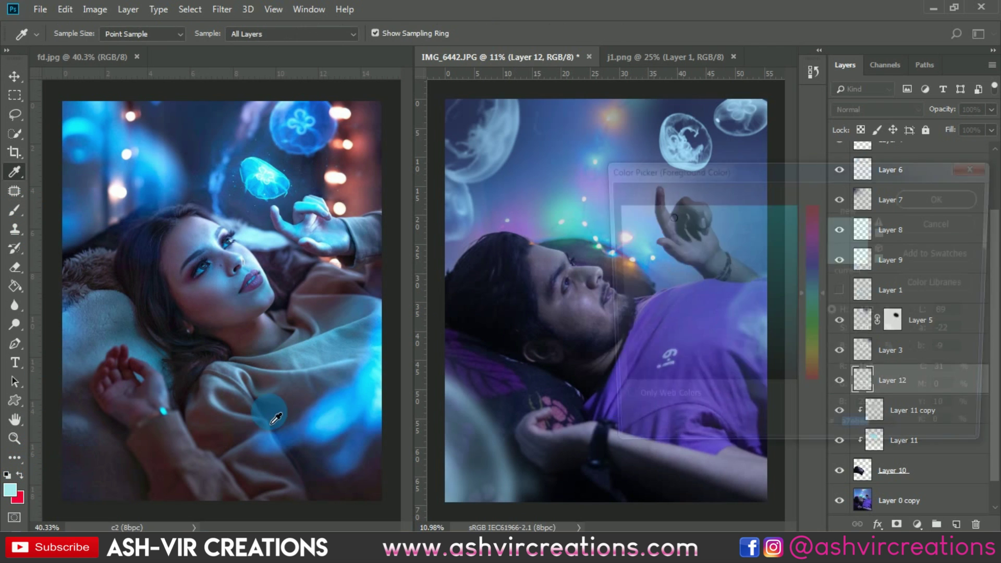
pyautogui.click(9, 489)
pyautogui.moveTo(664, 217); pyautogui.dragTo(611, 205)
pyautogui.click(912, 197)
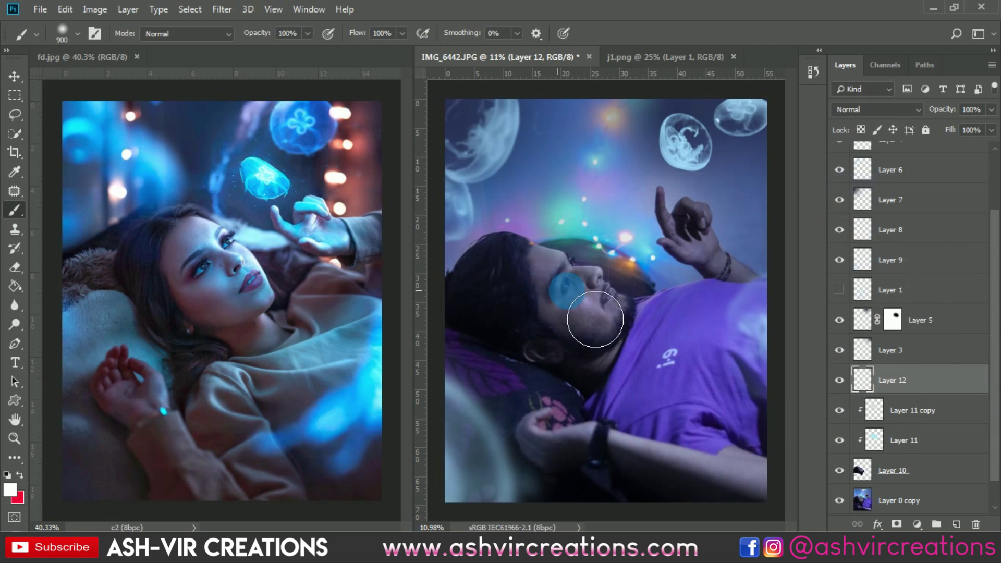
pyautogui.press(']')
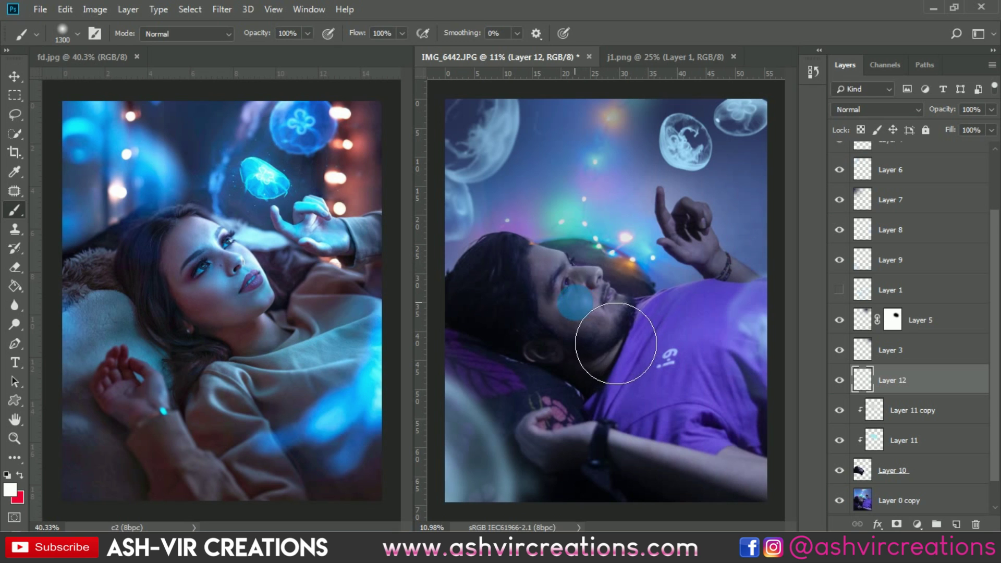
pyautogui.click(574, 303)
# Step: Set Layer 12's blend mode to Soft Light and its opacity to 53%
pyautogui.click(838, 110)
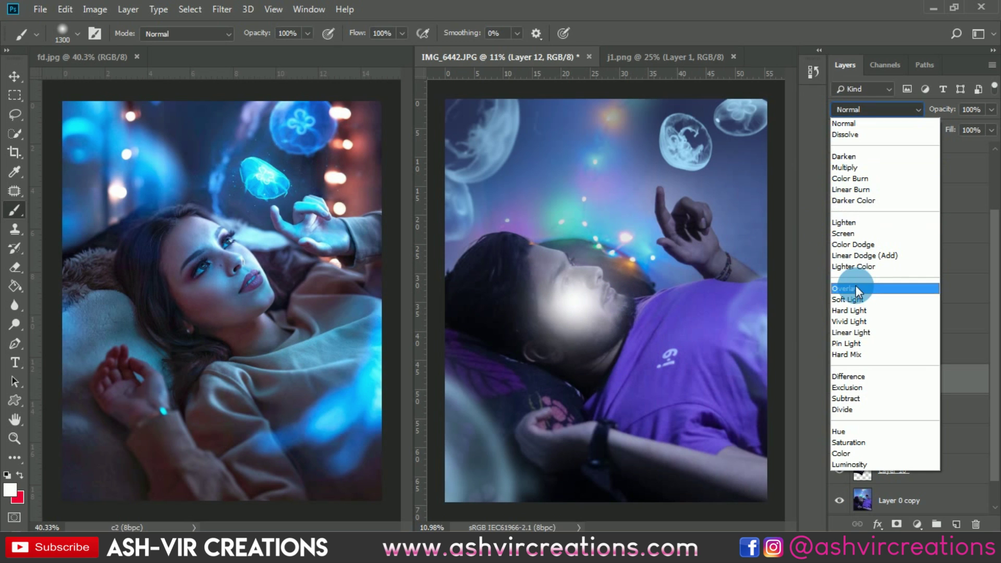
pyautogui.click(857, 294)
pyautogui.click(924, 380)
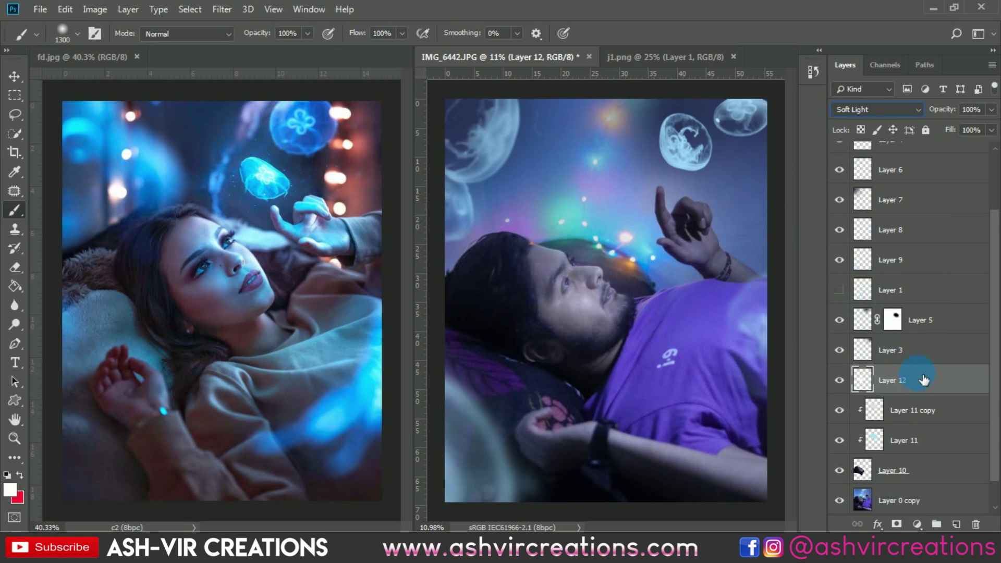
pyautogui.moveTo(952, 111); pyautogui.dragTo(914, 111)
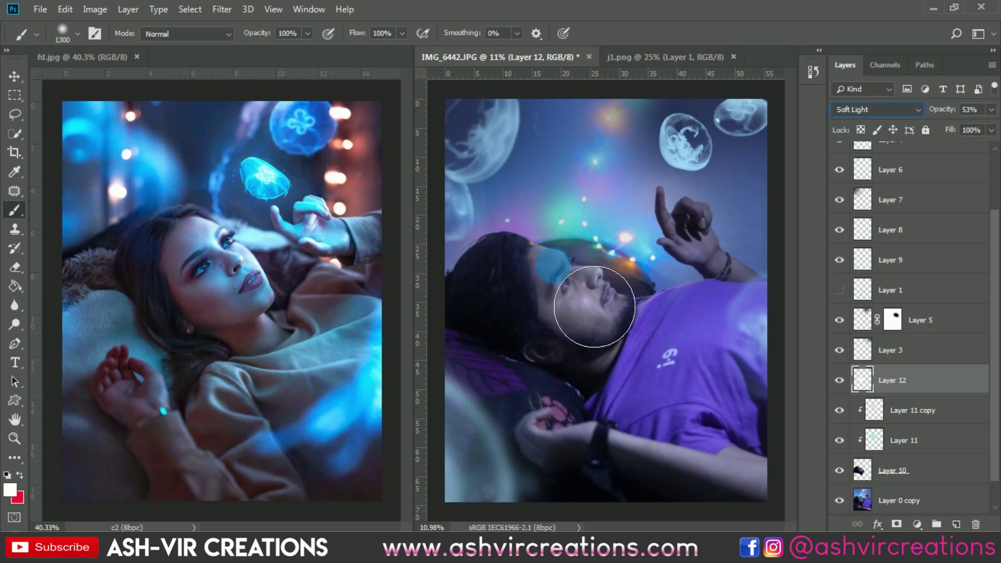
pyautogui.click(21, 74)
pyautogui.scroll(2, 521, 262)
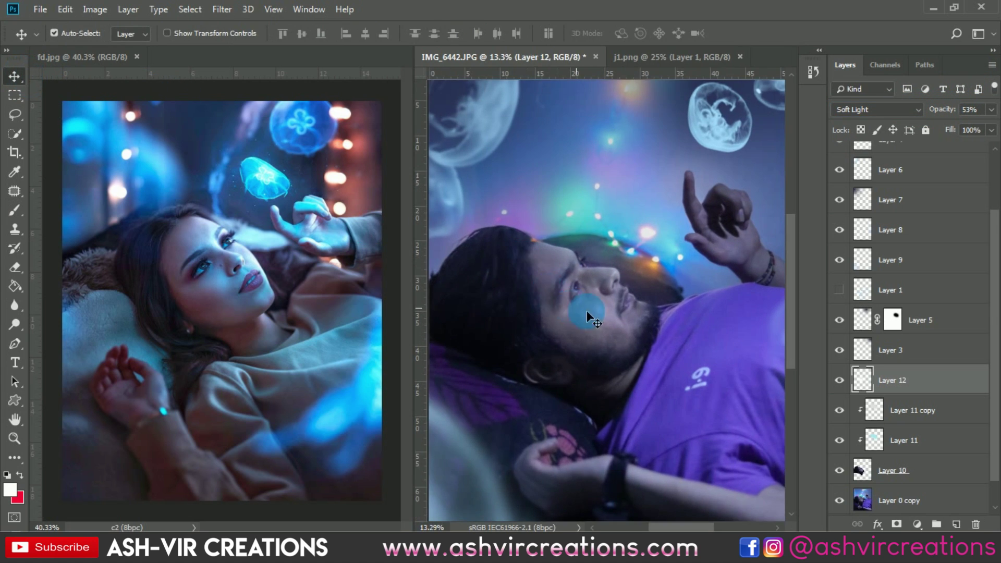
pyautogui.moveTo(592, 311); pyautogui.dragTo(633, 340)
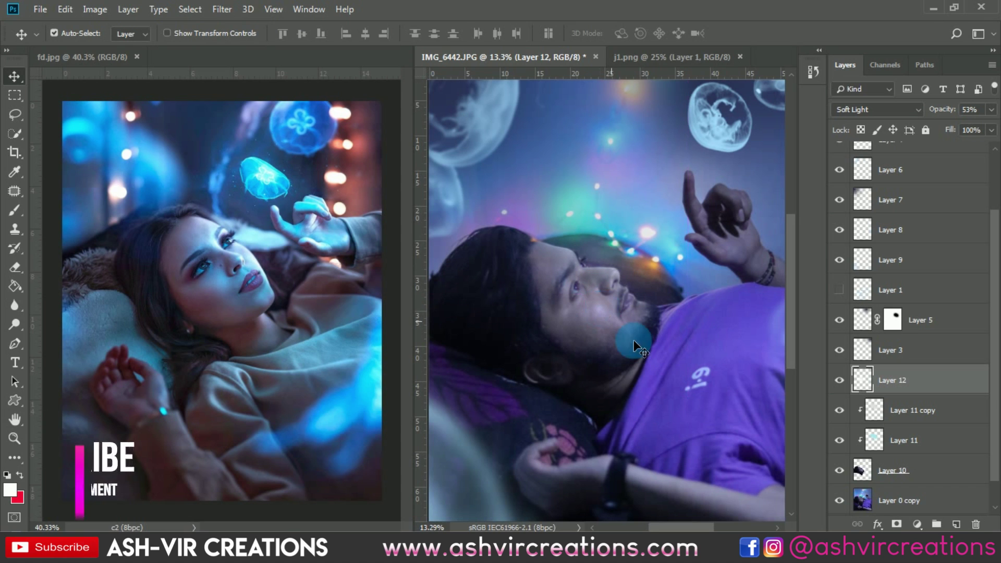
# Step: Load Layer 10's outline as a selection, invert it to erase Layer 12's glow outside the head, and deselect
pyautogui.keyDown('ctrl'); pyautogui.click(862, 472); pyautogui.keyUp('ctrl')
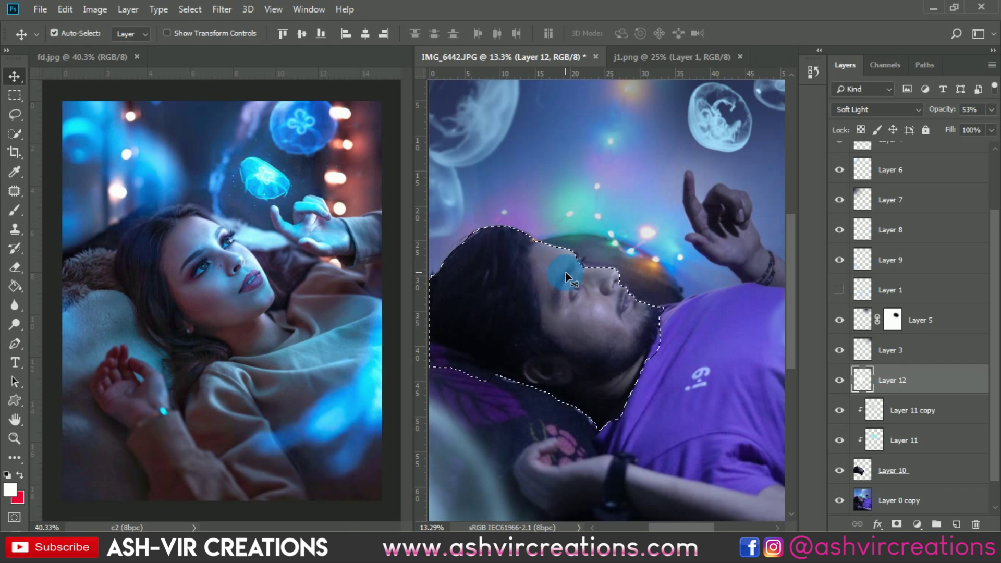
pyautogui.press('m')
pyautogui.rightClick(567, 246)
pyautogui.click(589, 260)
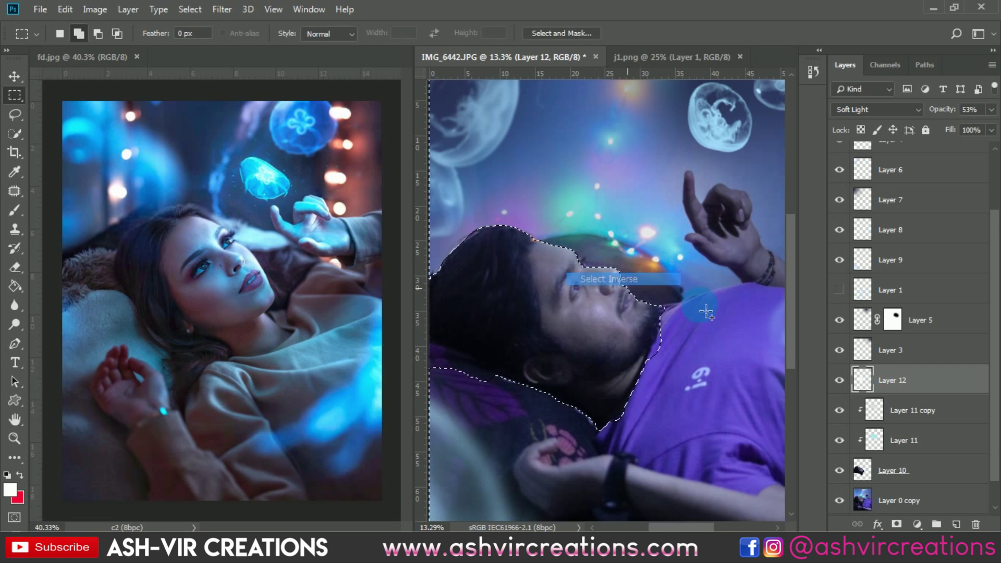
pyautogui.click(840, 380)
pyautogui.click(839, 380)
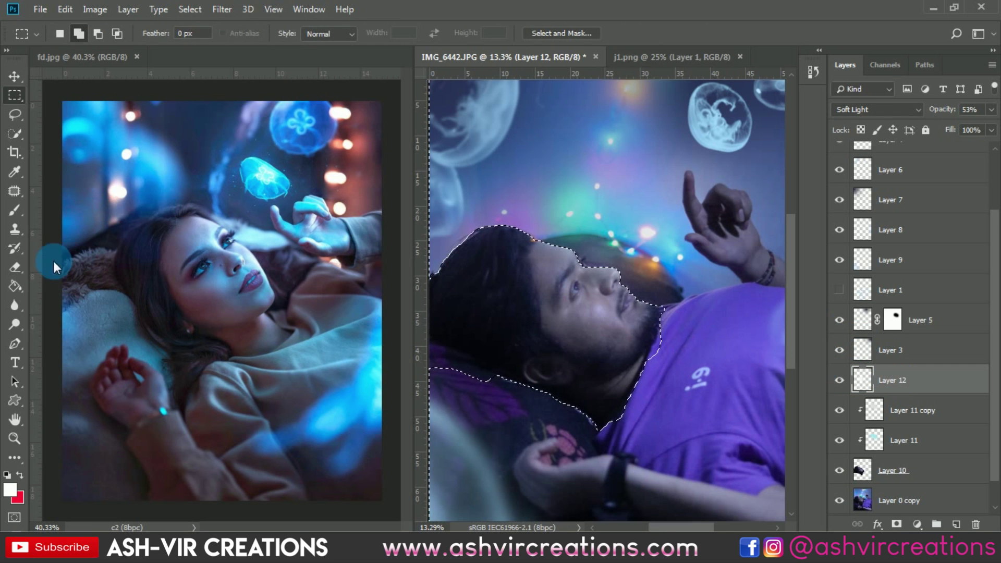
pyautogui.press('e')
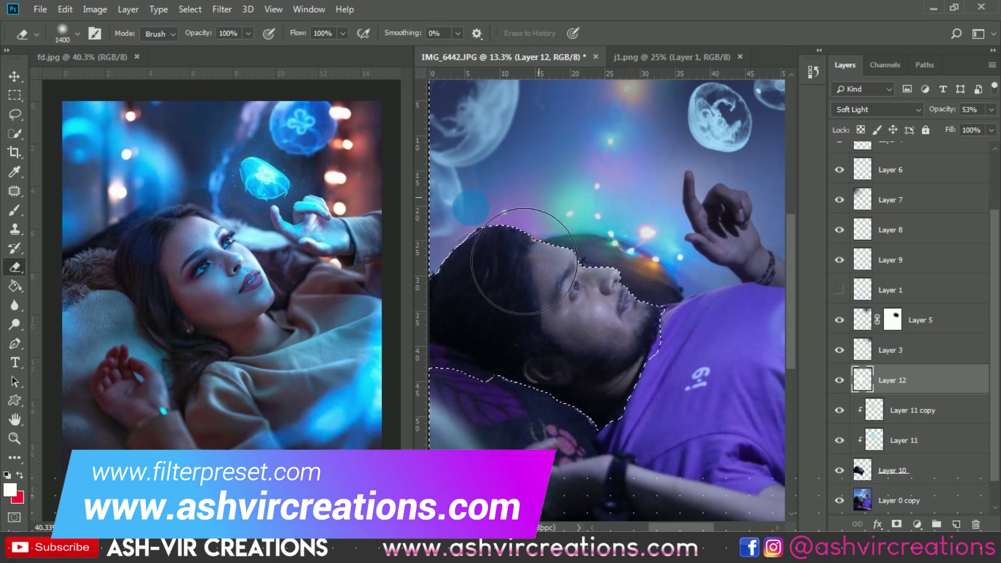
pyautogui.hotkey('ctrl', 'd')
pyautogui.press('v')
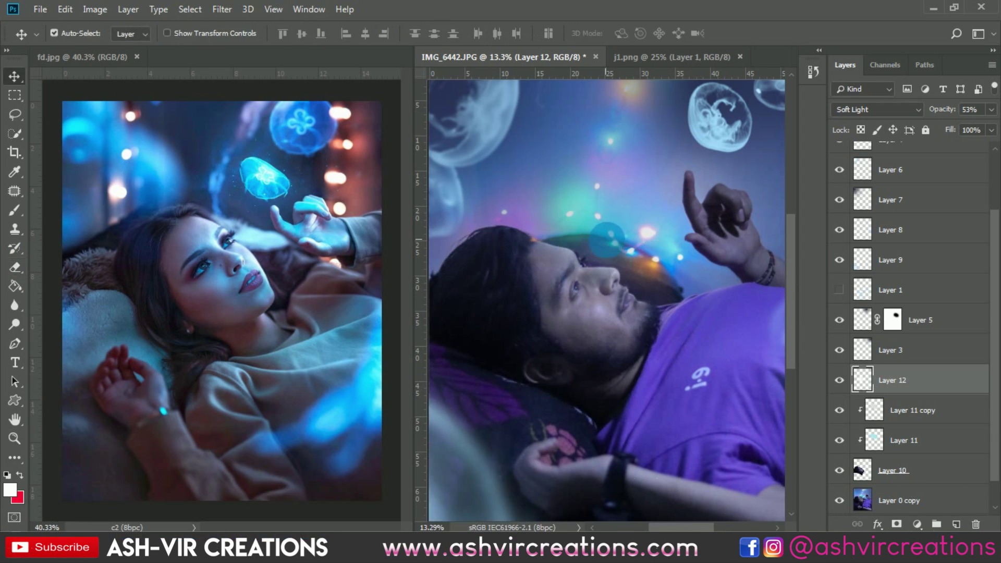
# Step: Toggle Layer 12's visibility repeatedly to compare the face with and without the white glow
pyautogui.click(840, 381)
pyautogui.click(840, 381)
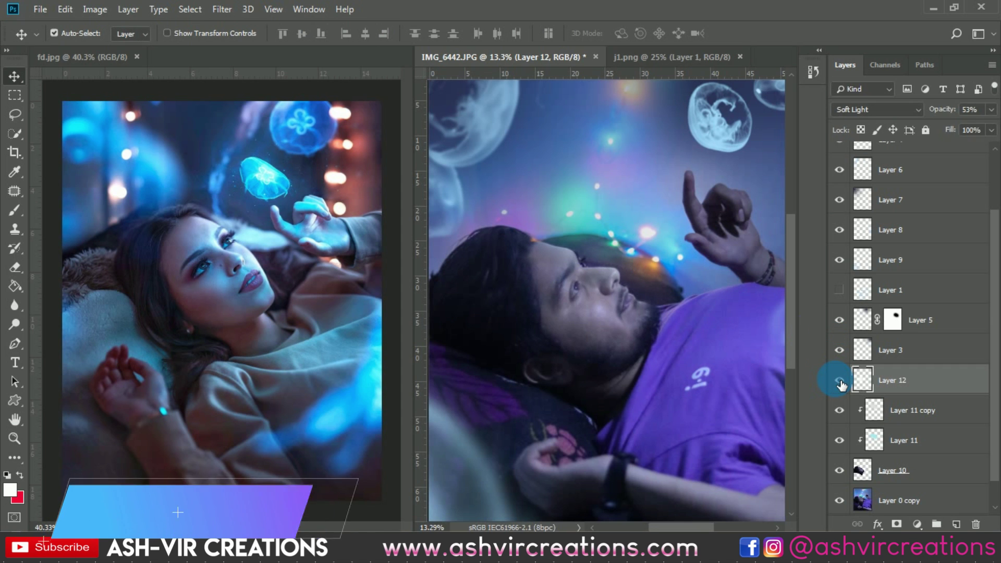
pyautogui.click(840, 381)
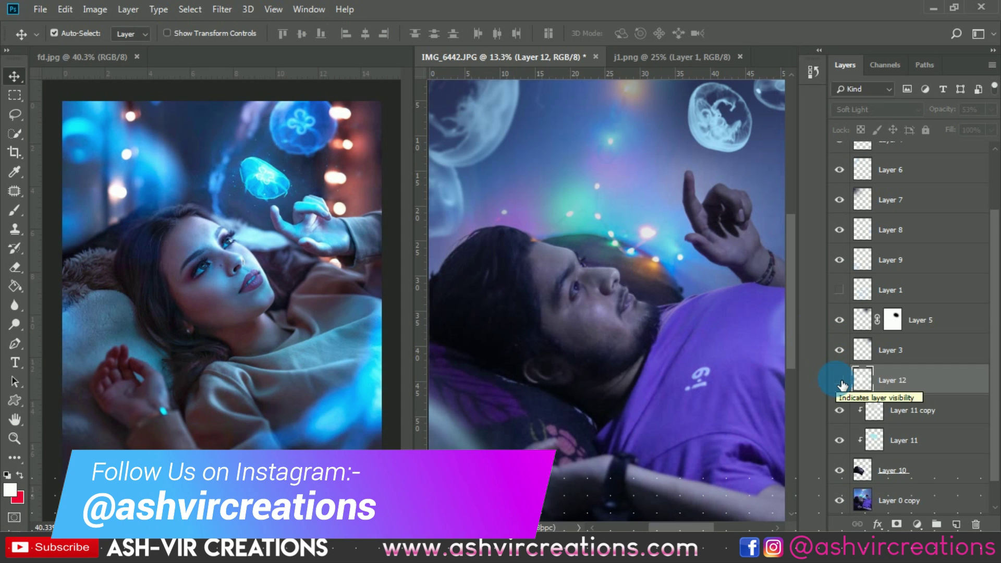
pyautogui.click(840, 381)
pyautogui.click(839, 381)
pyautogui.click(840, 381)
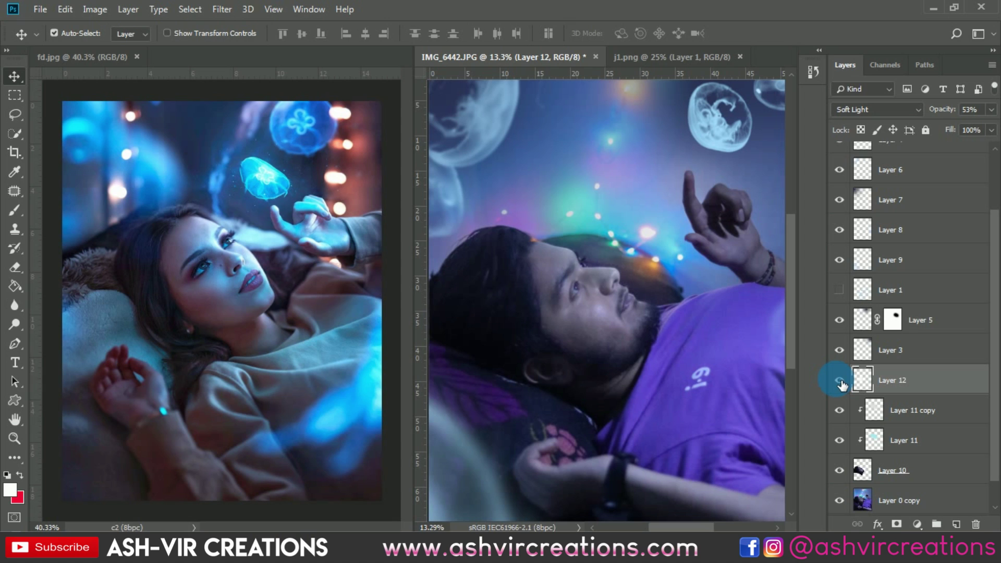
pyautogui.click(840, 381)
pyautogui.click(840, 381)
pyautogui.click(840, 381)
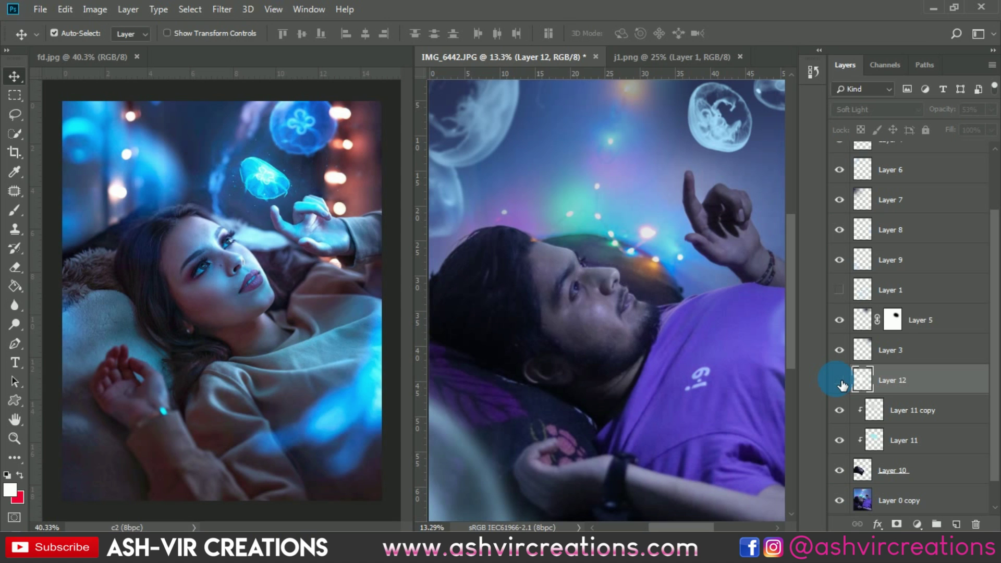
pyautogui.click(840, 381)
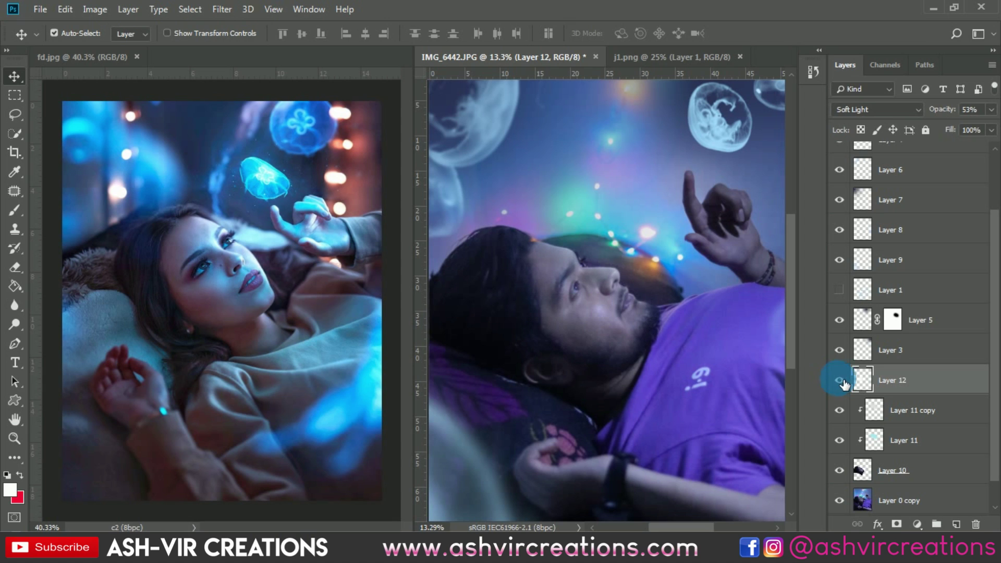
# Step: Try the Lighten blend mode on Layer 12 and settle on Overlay
pyautogui.click(919, 110)
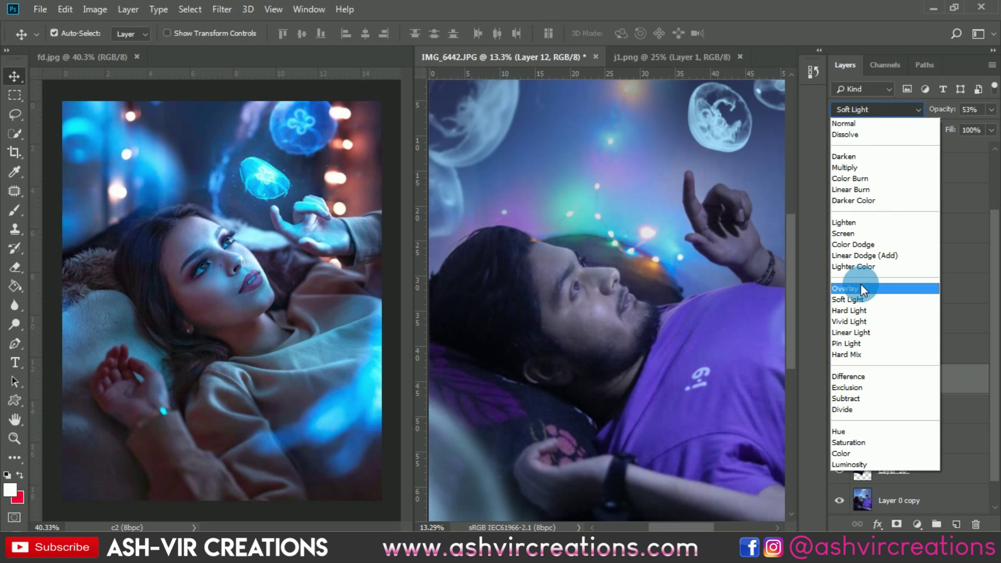
pyautogui.click(855, 221)
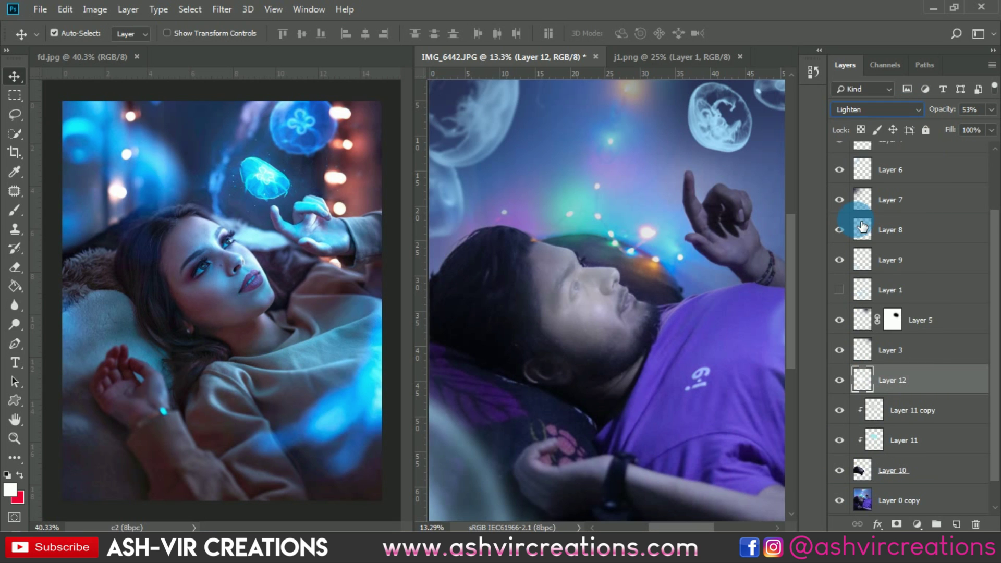
pyautogui.click(866, 110)
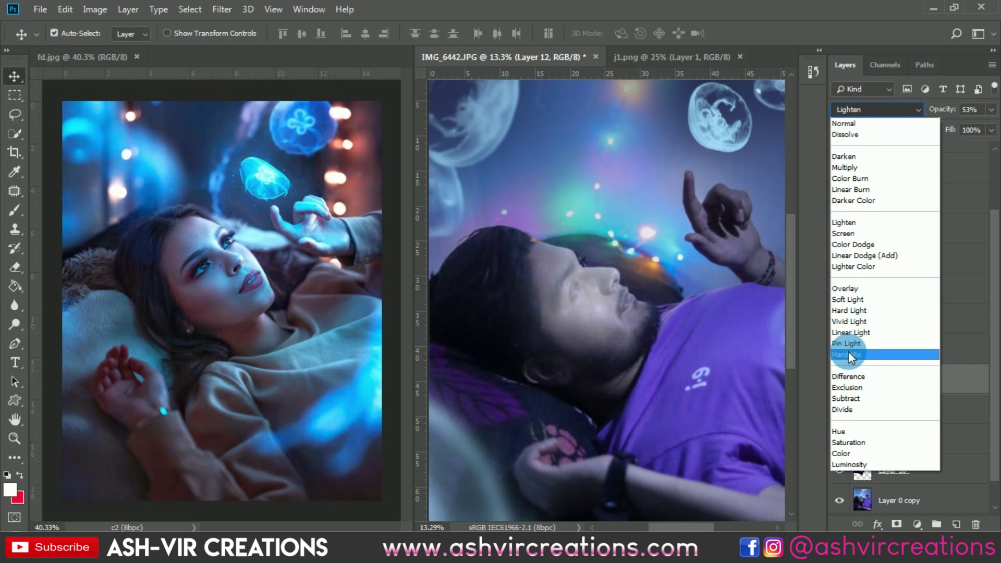
pyautogui.click(849, 289)
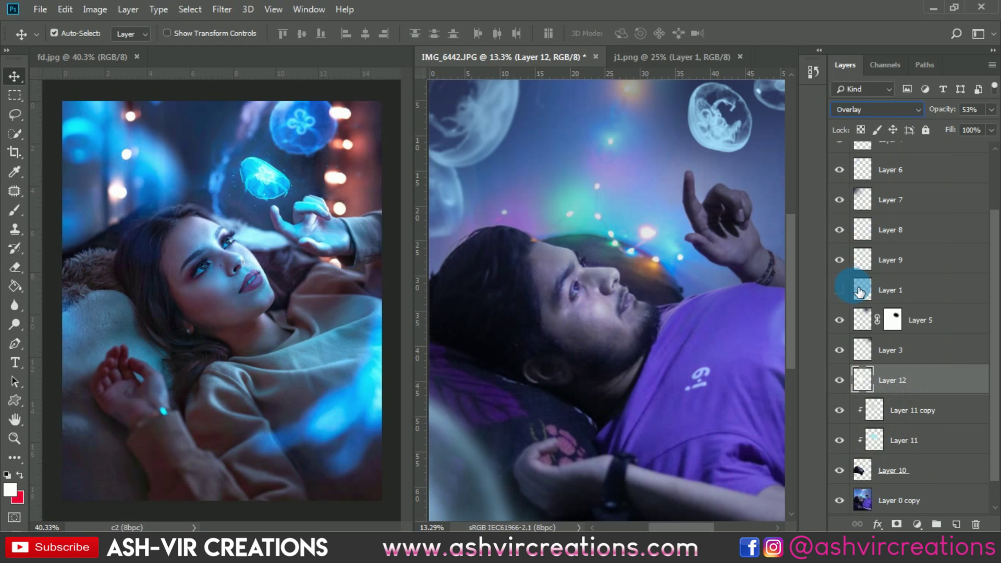
# Step: Toggle Layer 12 on and off to judge the Overlay glow on the man's face
pyautogui.click(845, 387)
pyautogui.click(845, 387)
pyautogui.click(845, 387)
pyautogui.click(844, 386)
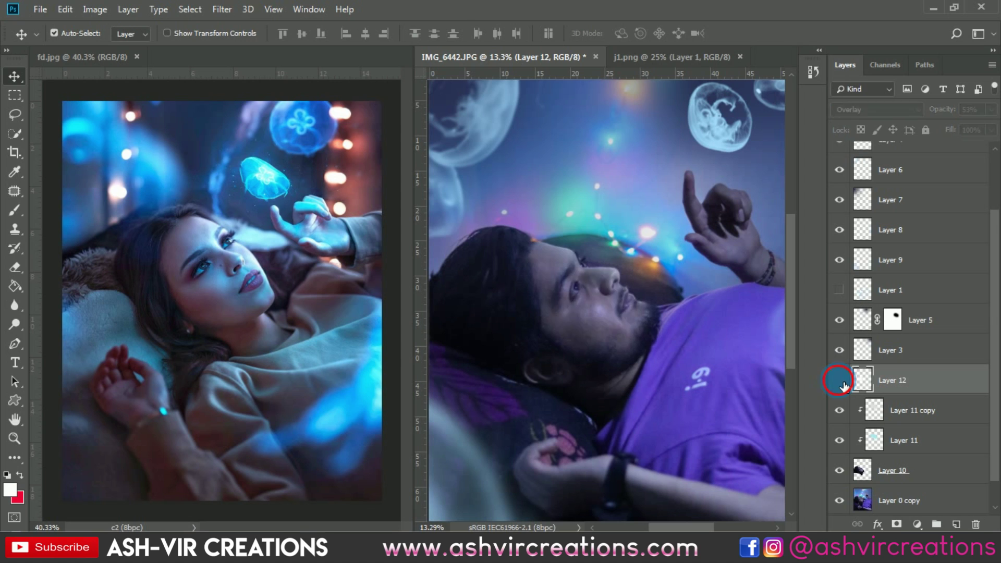
pyautogui.click(845, 387)
pyautogui.click(845, 387)
pyautogui.click(845, 387)
pyautogui.click(845, 387)
pyautogui.click(845, 387)
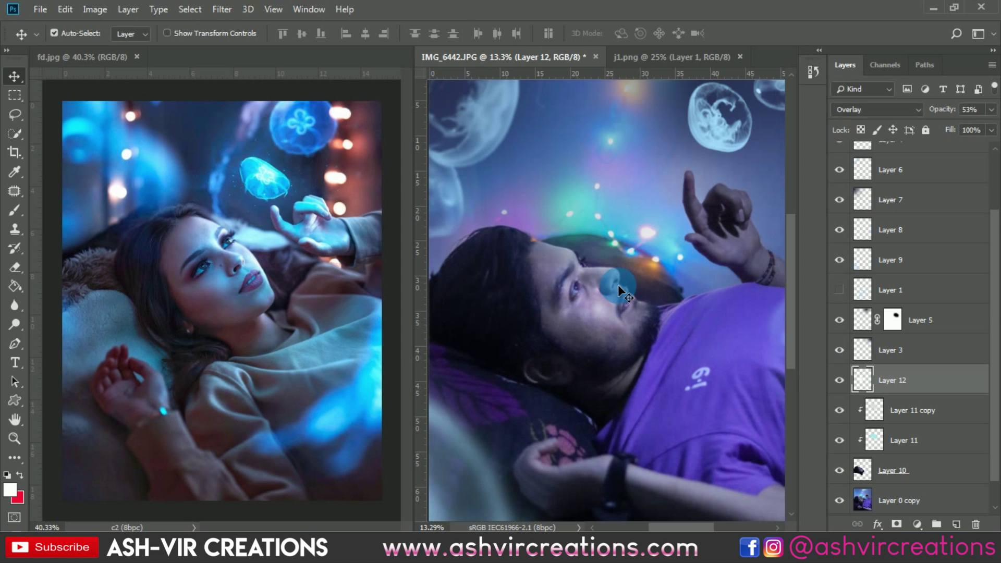
# Step: Select Layer 11 and examine the face up close, toggling Layer 11 and checking its clipped copy
pyautogui.click(907, 441)
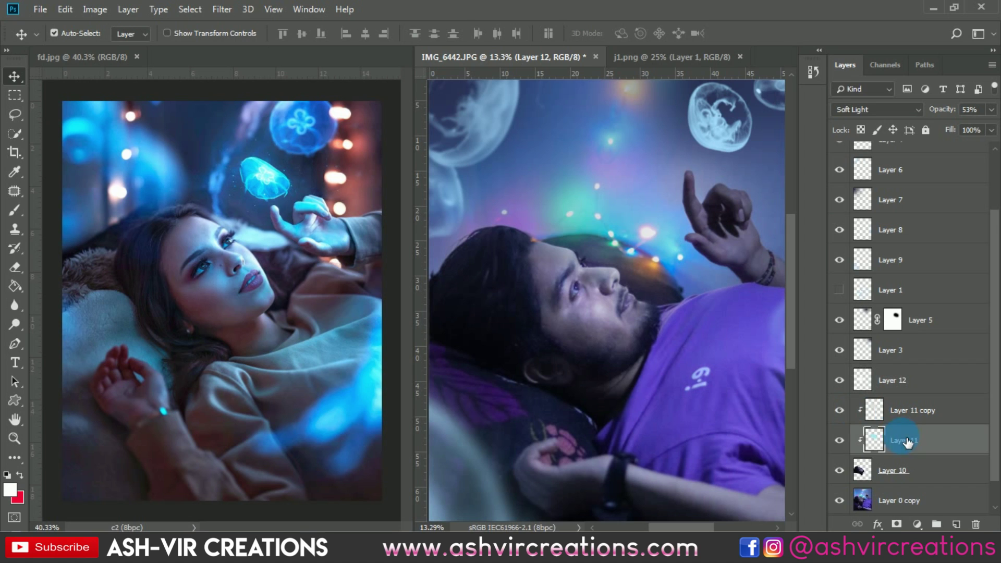
pyautogui.click(840, 441)
pyautogui.click(841, 441)
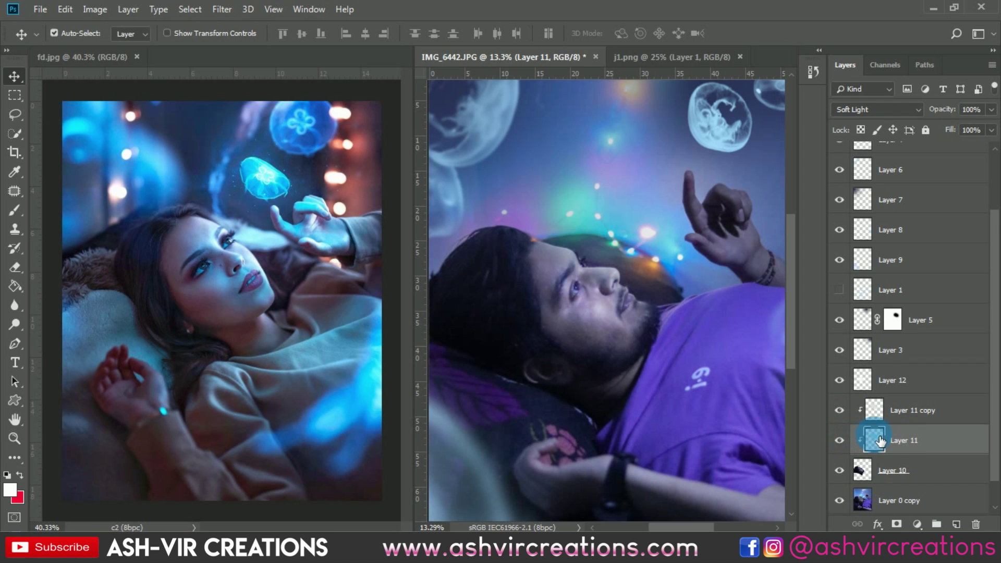
pyautogui.hotkey('ctrl', '+')
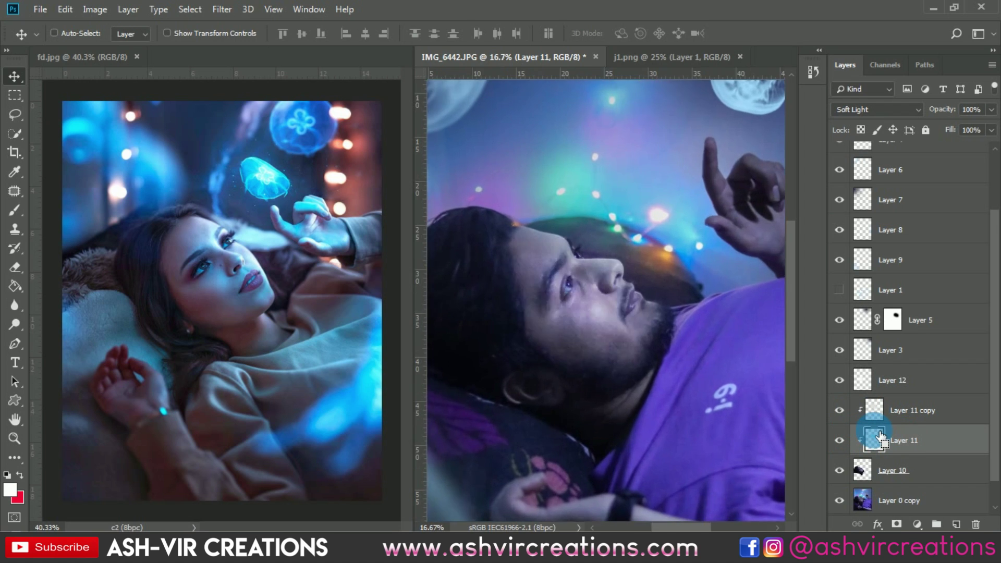
pyautogui.hotkey('ctrl', '+')
pyautogui.hotkey('ctrl', '+')
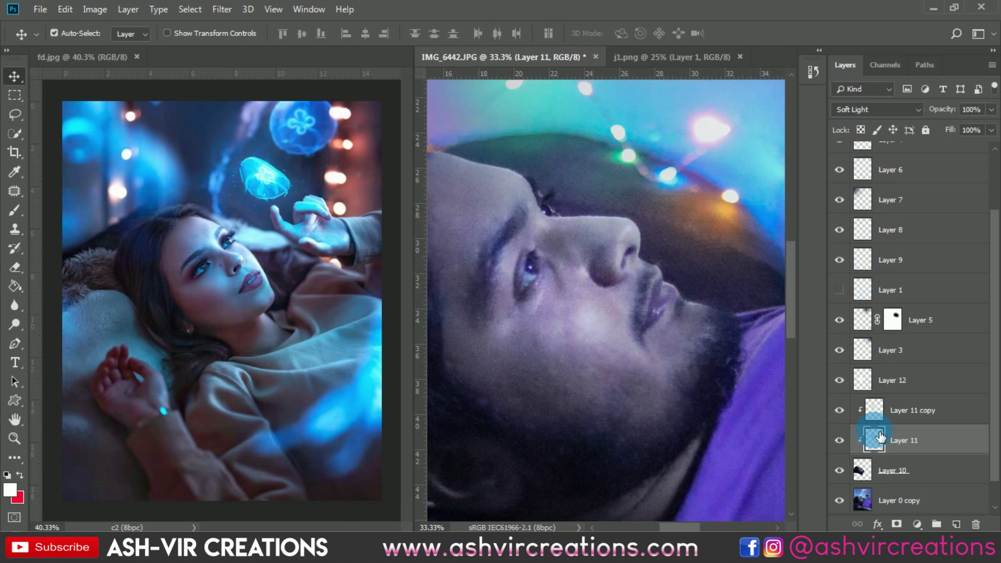
pyautogui.click(839, 440)
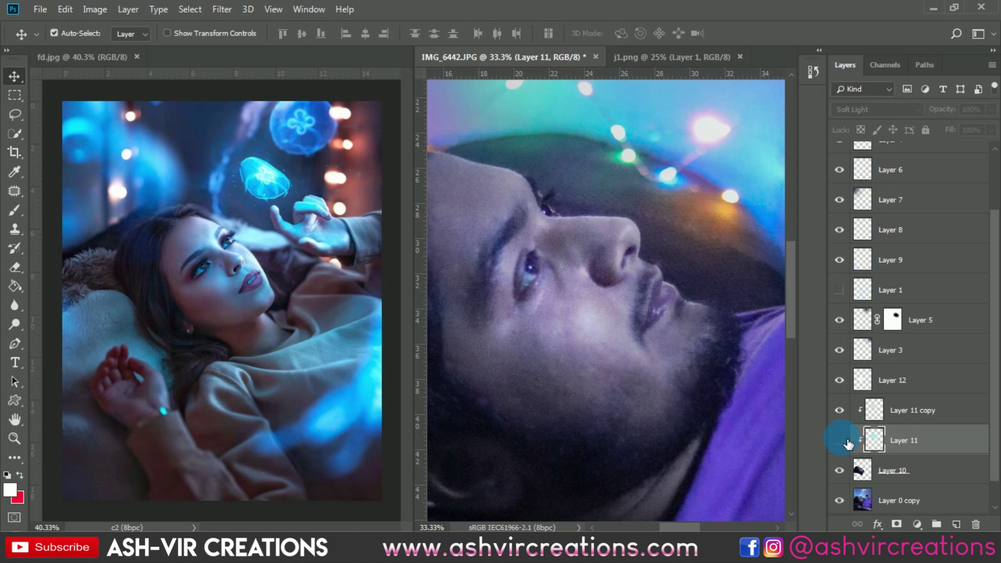
pyautogui.click(840, 441)
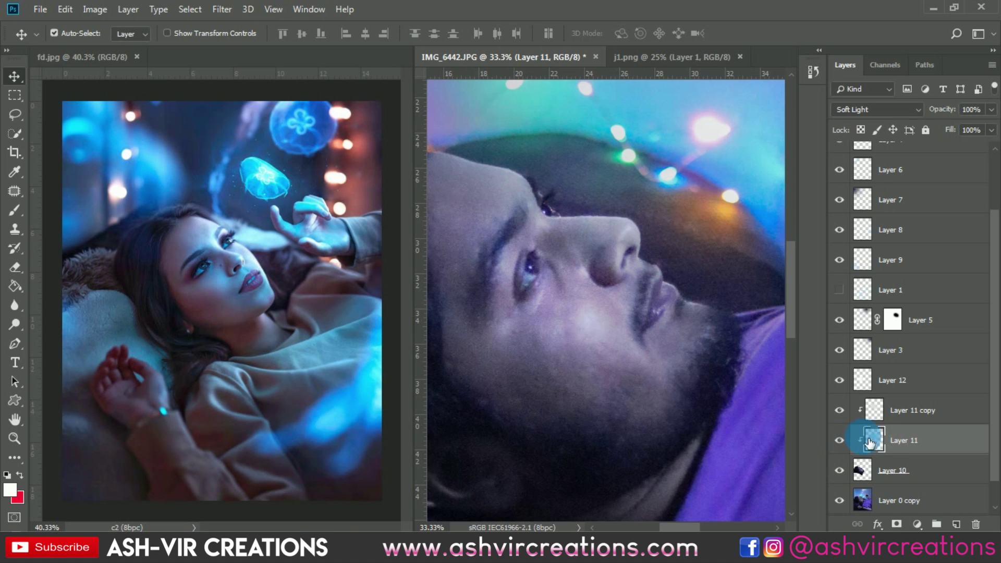
pyautogui.click(840, 410)
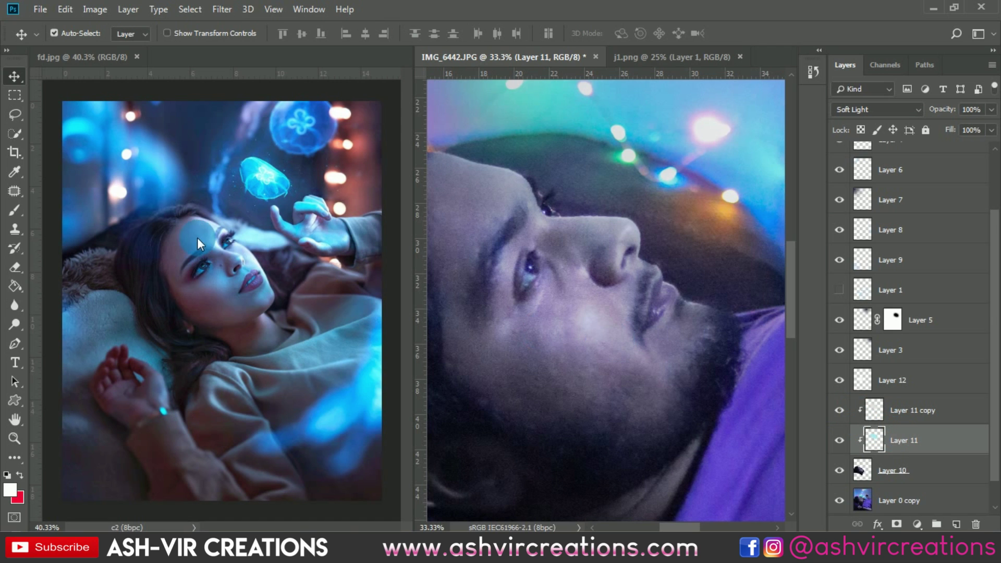
# Step: Erase part of Layer 11's glow along the man's far eye and nose bridge with a soft 200-pixel eraser
pyautogui.click(15, 267)
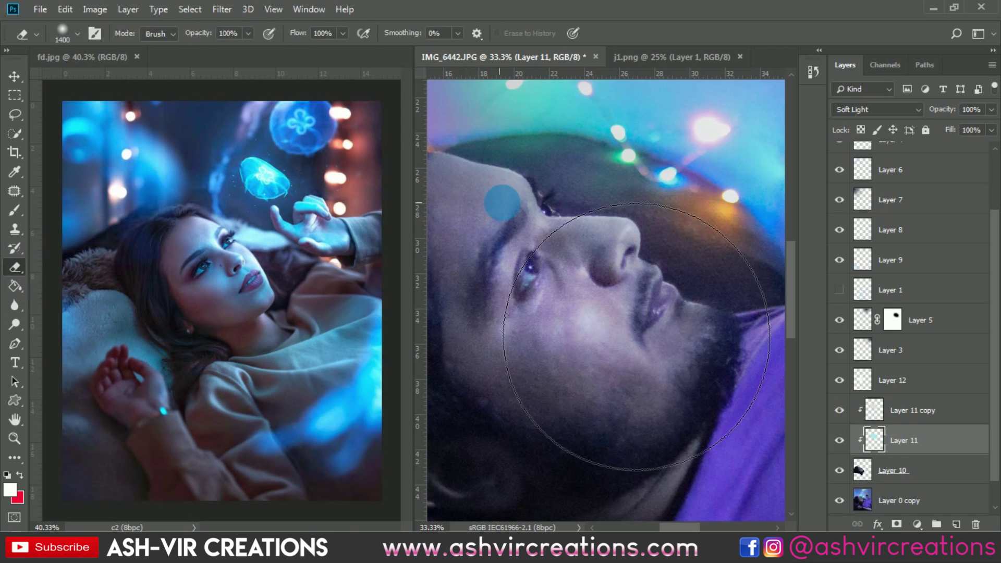
pyautogui.rightClick(550, 194)
pyautogui.click(701, 11)
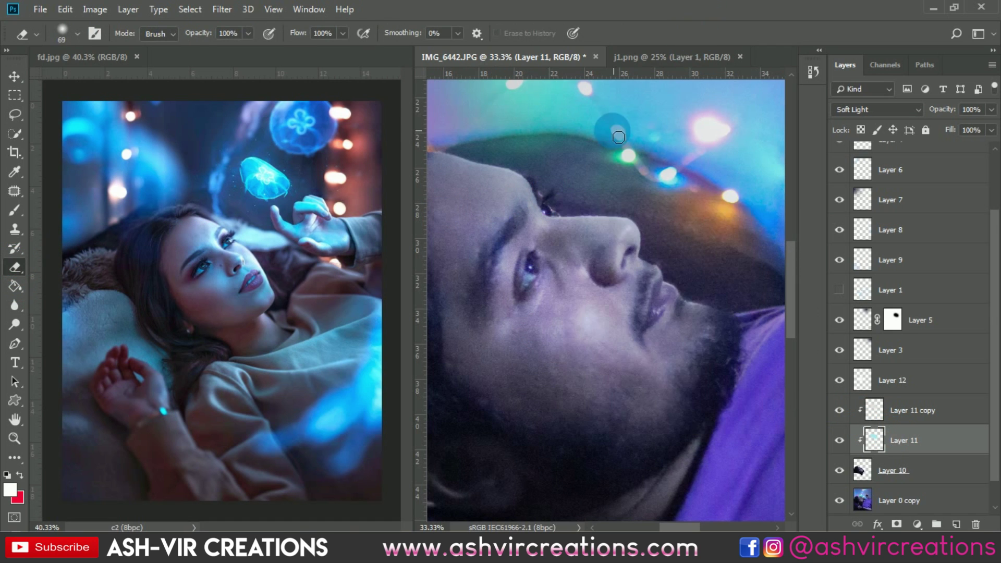
pyautogui.scroll(5, 613, 133)
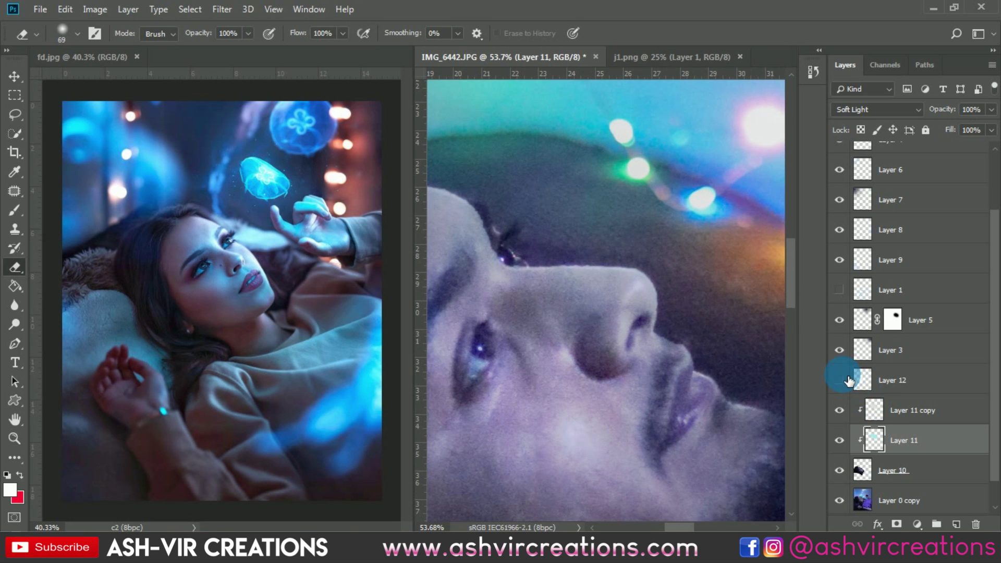
pyautogui.moveTo(588, 330); pyautogui.dragTo(682, 319)
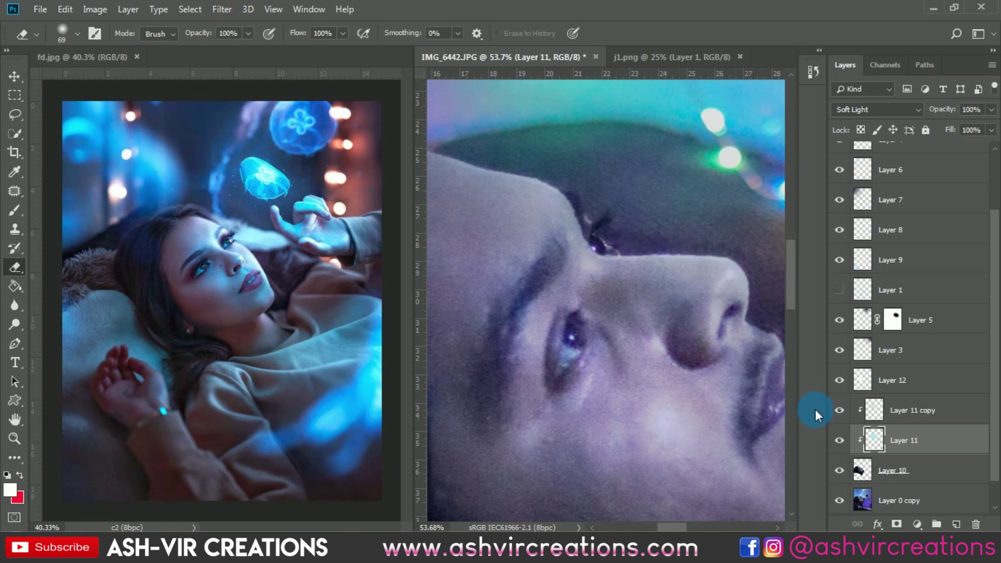
pyautogui.press(']')
pyautogui.press(']')
pyautogui.press(']')
pyautogui.press(']')
pyautogui.press(']')
pyautogui.press(']')
pyautogui.press(']')
pyautogui.press(']')
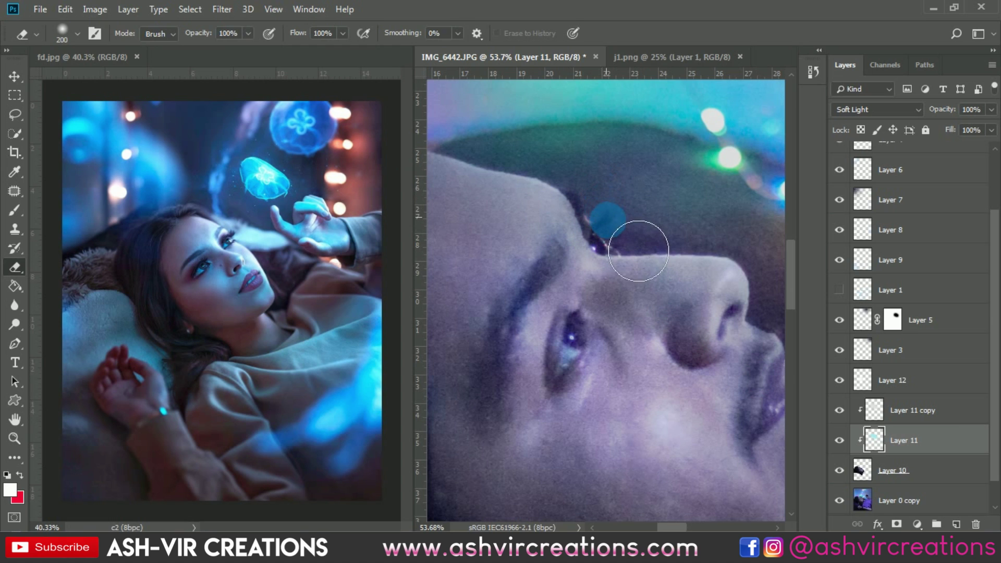
pyautogui.moveTo(611, 227)
pyautogui.mouseDown()
pyautogui.moveTo(666, 226)
pyautogui.moveTo(675, 214)
pyautogui.mouseUp()
# Step: Reduce the eraser to 125 pixels and clean the glow around the far eye on Layer 11 and Layer 11 copy
pyautogui.press('[')
pyautogui.press('[')
pyautogui.press('[')
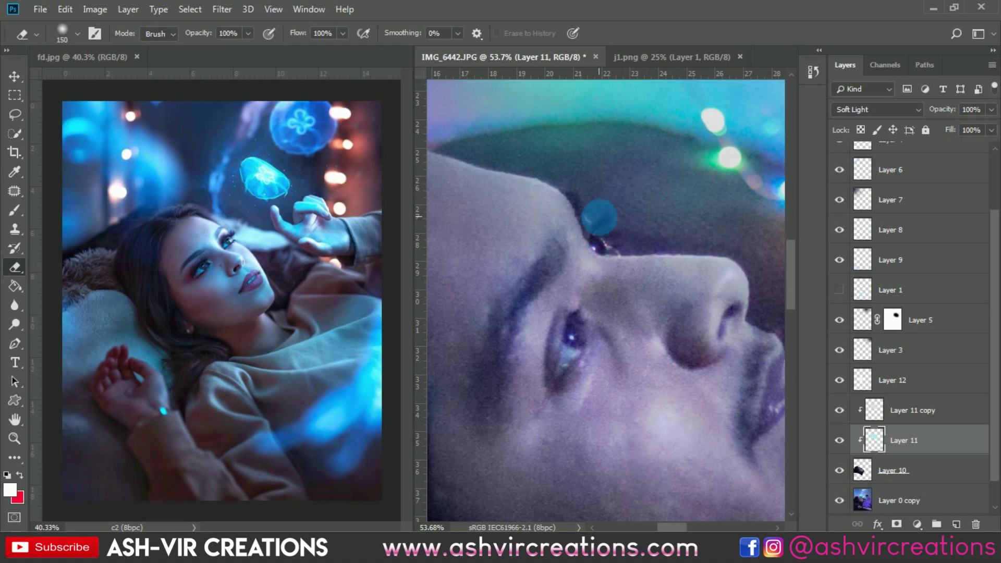
pyautogui.moveTo(609, 235)
pyautogui.mouseDown()
pyautogui.moveTo(594, 195)
pyautogui.moveTo(554, 149)
pyautogui.mouseUp()
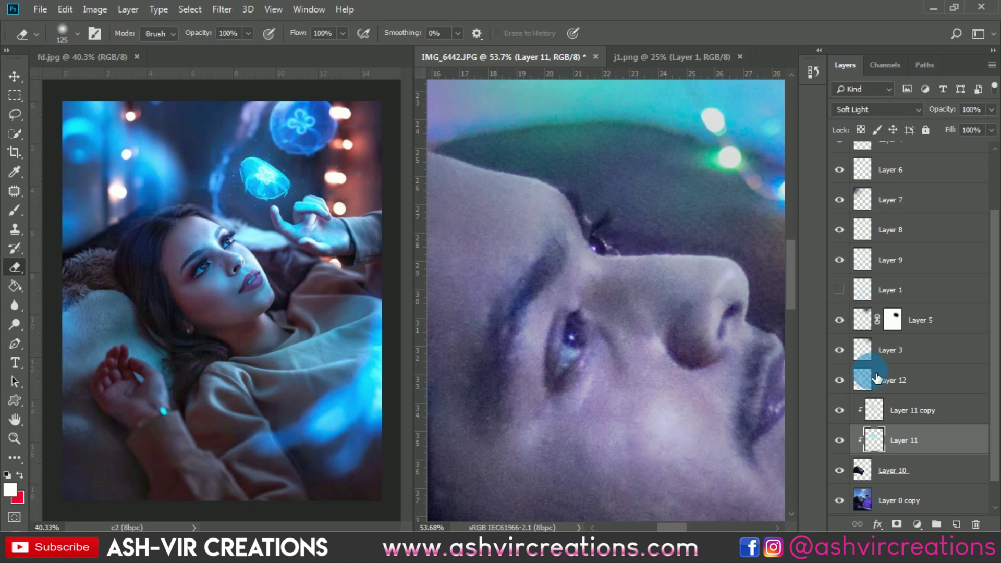
pyautogui.click(911, 412)
pyautogui.moveTo(635, 264)
pyautogui.mouseDown()
pyautogui.moveTo(597, 205)
pyautogui.moveTo(581, 193)
pyautogui.moveTo(619, 259)
pyautogui.moveTo(636, 254)
pyautogui.moveTo(615, 257)
pyautogui.moveTo(588, 202)
pyautogui.moveTo(561, 178)
pyautogui.moveTo(623, 255)
pyautogui.moveTo(591, 206)
pyautogui.moveTo(620, 242)
pyautogui.moveTo(554, 177)
pyautogui.moveTo(603, 209)
pyautogui.moveTo(544, 163)
pyautogui.moveTo(608, 225)
pyautogui.mouseUp()
# Step: Select Layer 12 and toggle its visibility to examine its glow on the man's face near and far
pyautogui.click(886, 381)
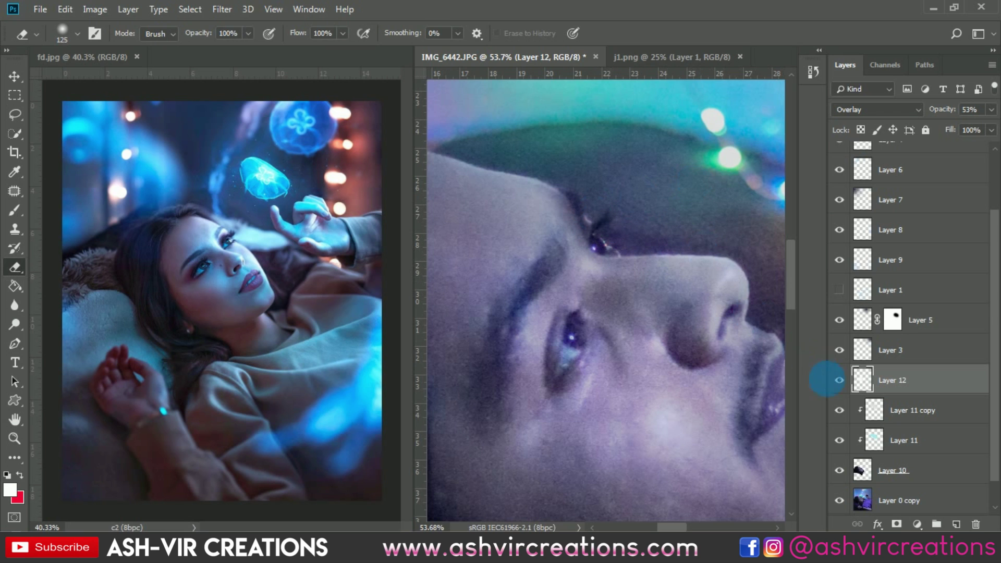
pyautogui.click(840, 380)
pyautogui.click(848, 372)
pyautogui.click(848, 372)
pyautogui.click(848, 372)
pyautogui.scroll(-6, 628, 229)
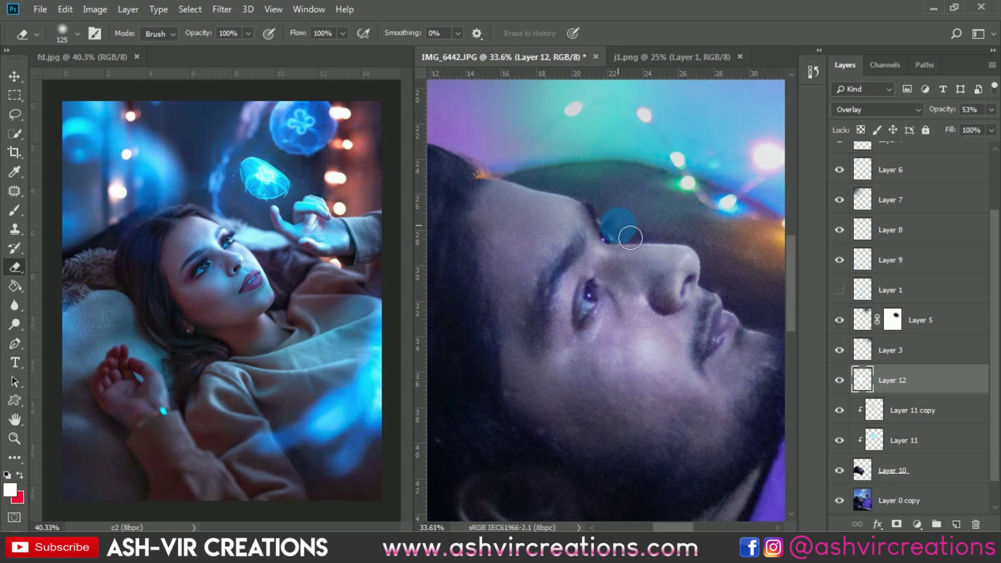
pyautogui.scroll(-2, 632, 205)
pyautogui.scroll(3, 629, 199)
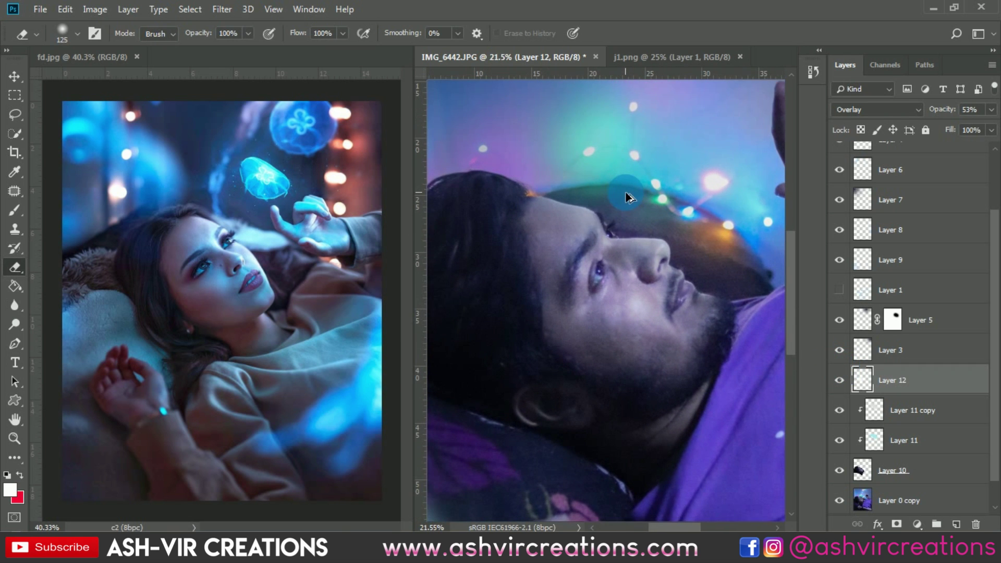
pyautogui.scroll(3, 627, 193)
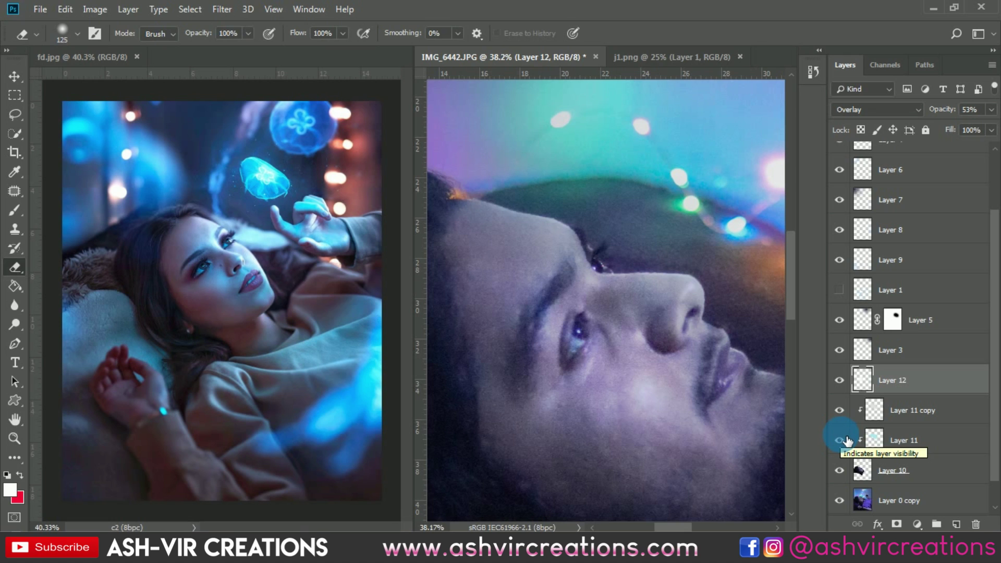
# Step: Hide Layer 12, Layer 11 copy and Layer 11, and show only Layer 11 and its copy again
pyautogui.moveTo(848, 442); pyautogui.dragTo(850, 388)
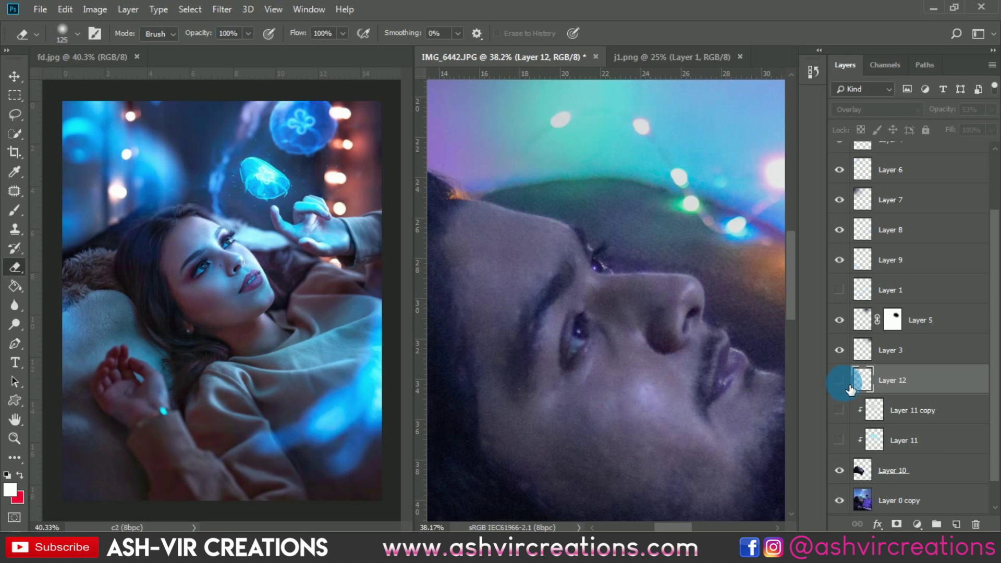
pyautogui.click(851, 441)
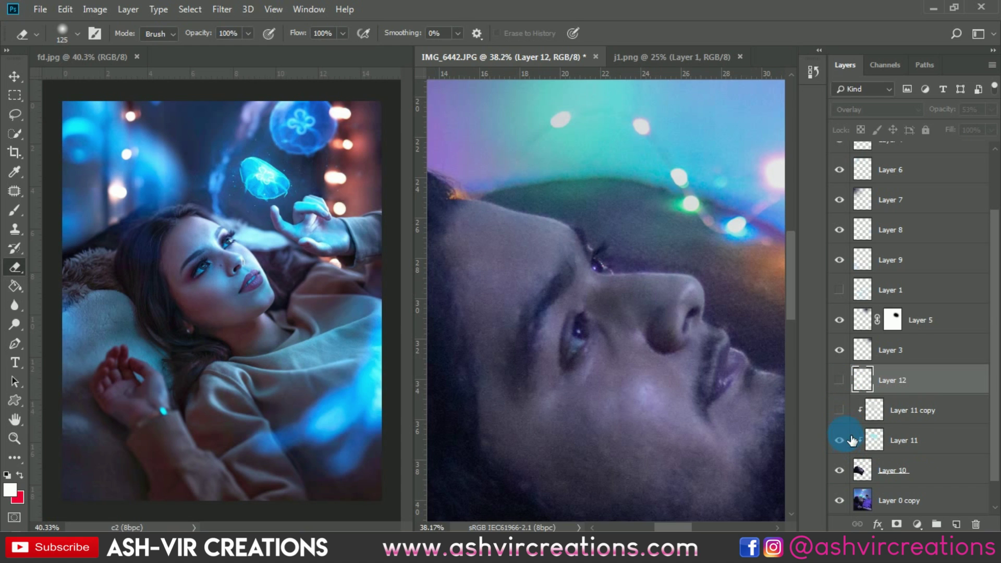
pyautogui.click(850, 415)
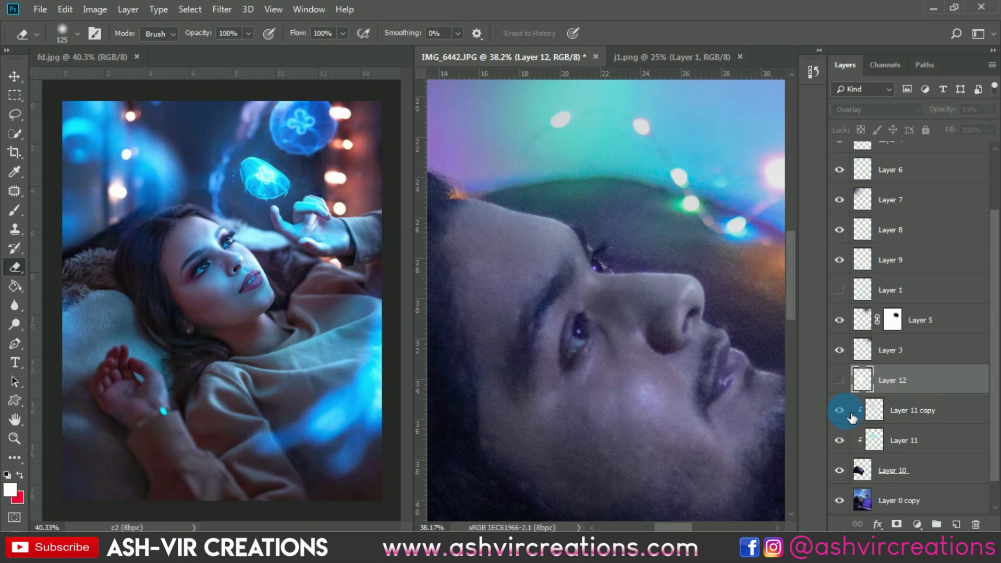
# Step: On Layer 0 copy, trace a Pen path from the brow edge down along the far eyelid and lashes
pyautogui.click(914, 501)
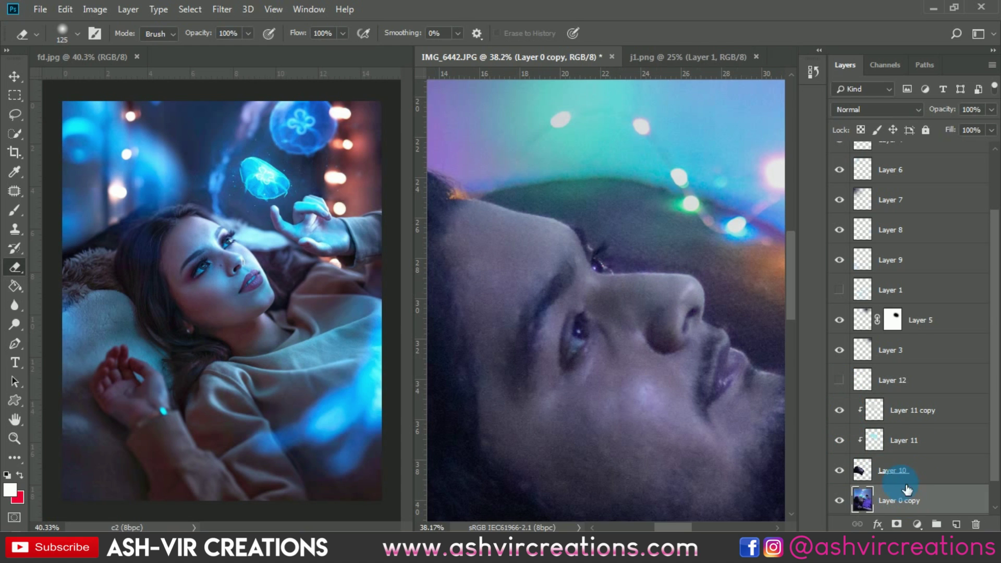
pyautogui.click(13, 133)
pyautogui.scroll(3, 600, 297)
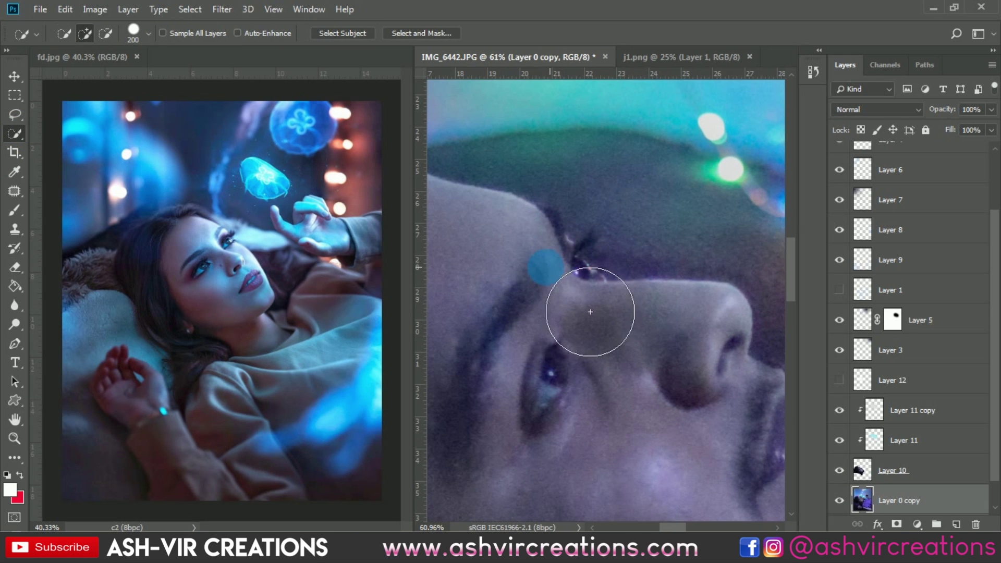
pyautogui.click(14, 343)
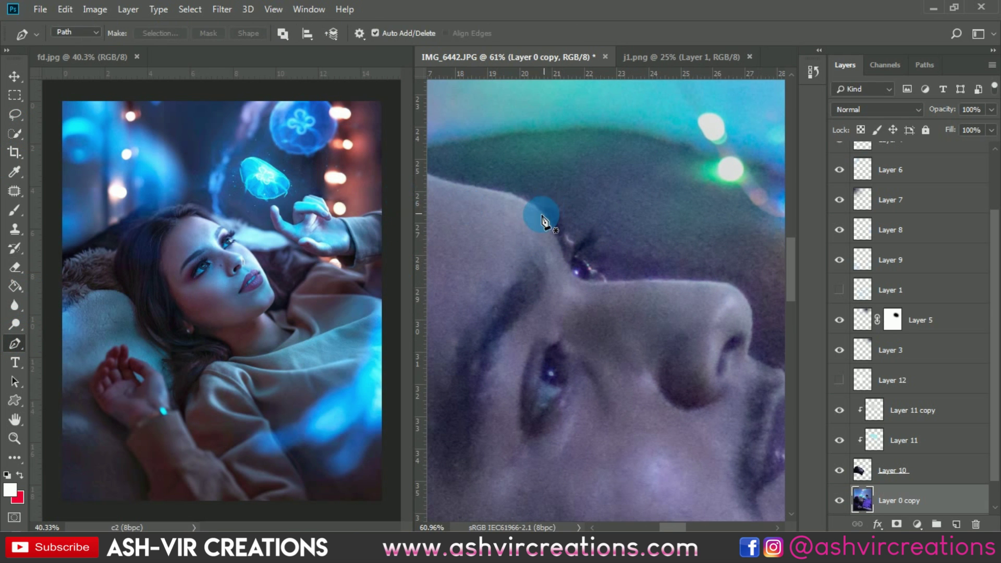
pyautogui.scroll(3, 532, 211)
pyautogui.click(531, 206)
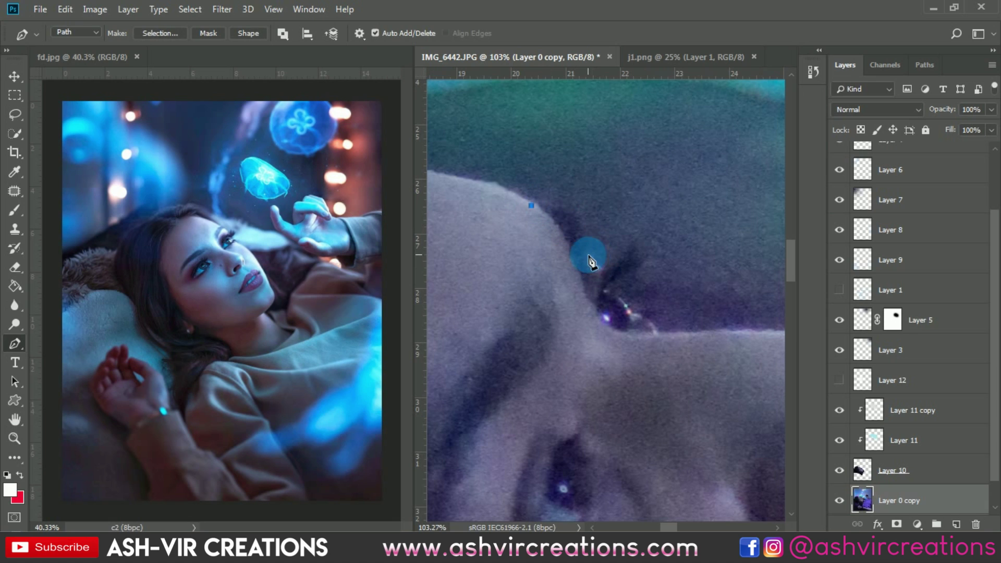
pyautogui.moveTo(598, 324); pyautogui.dragTo(605, 326)
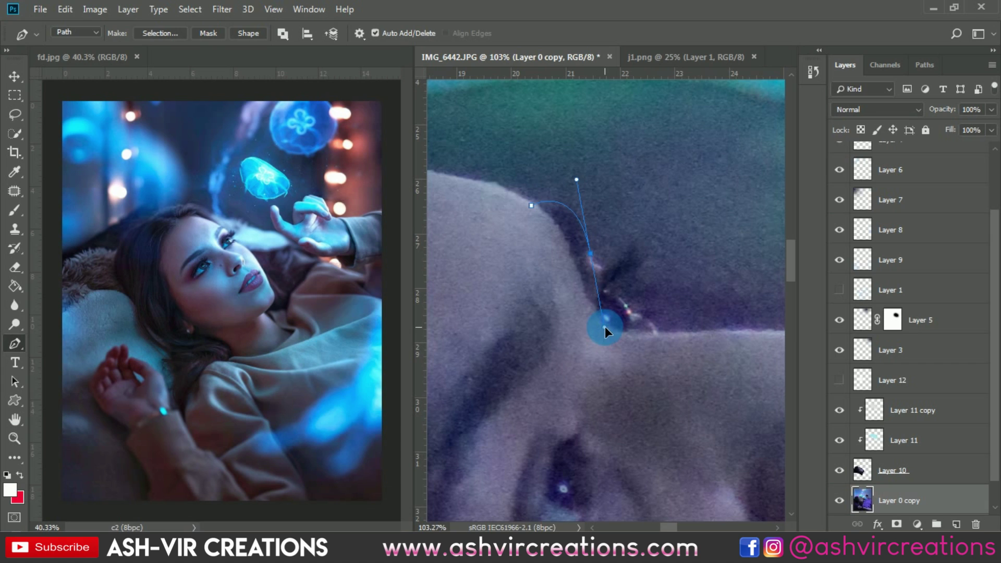
pyautogui.keyDown('alt'); pyautogui.click(590, 254); pyautogui.keyUp('alt')
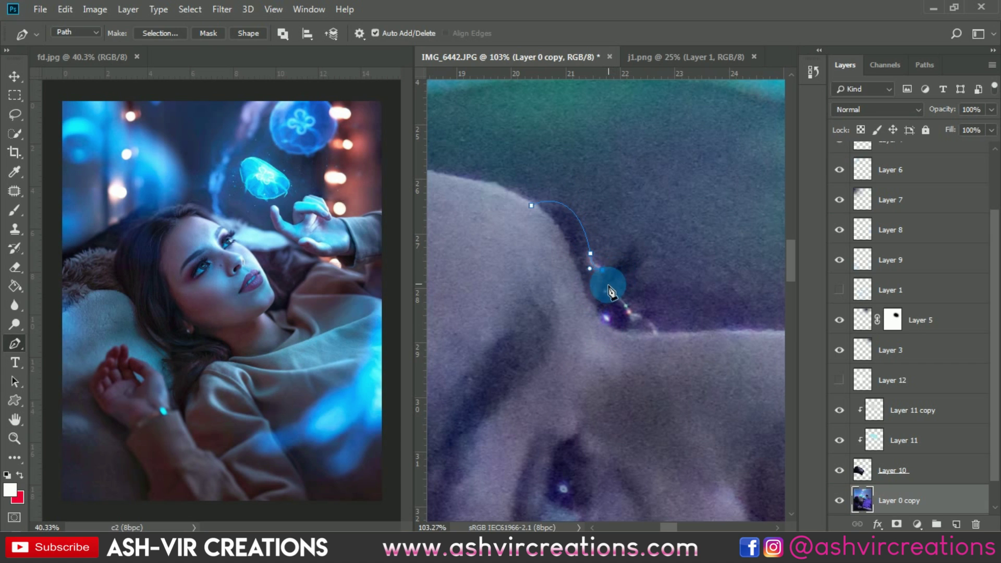
pyautogui.click(607, 287)
pyautogui.moveTo(628, 312); pyautogui.dragTo(631, 327)
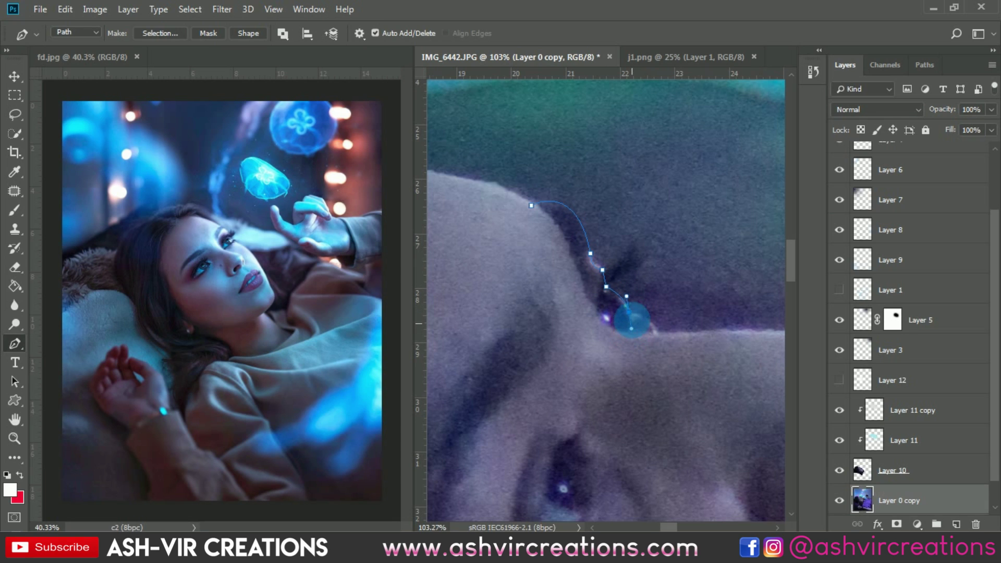
pyautogui.keyDown('alt'); pyautogui.click(628, 312); pyautogui.keyUp('alt')
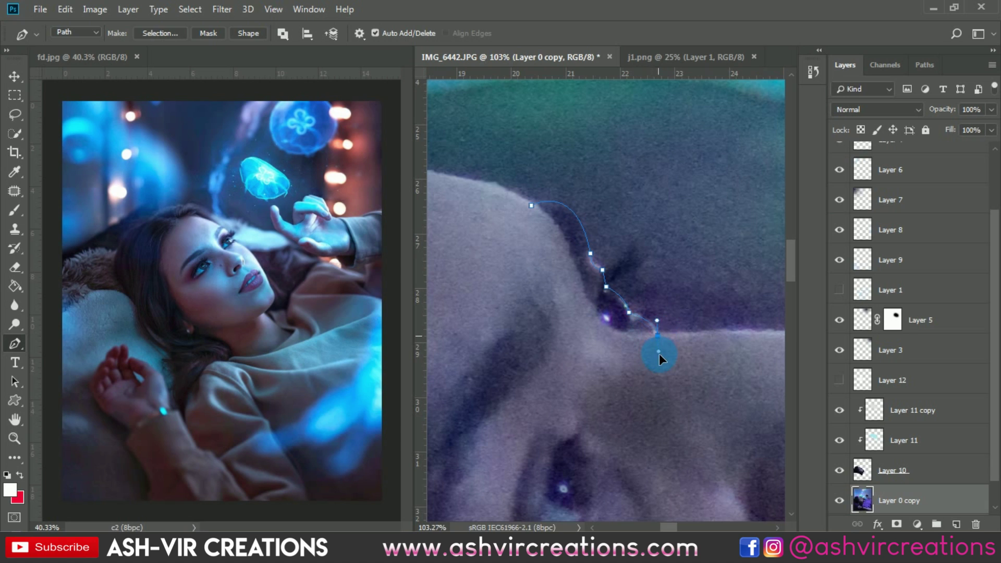
# Step: Extend the path to the nose bridge, close it around the far eye and convert it to a selection
pyautogui.moveTo(659, 353); pyautogui.dragTo(658, 354)
pyautogui.click(590, 352)
pyautogui.click(555, 279)
pyautogui.click(532, 208)
pyautogui.hotkey('ctrl', 'Return')
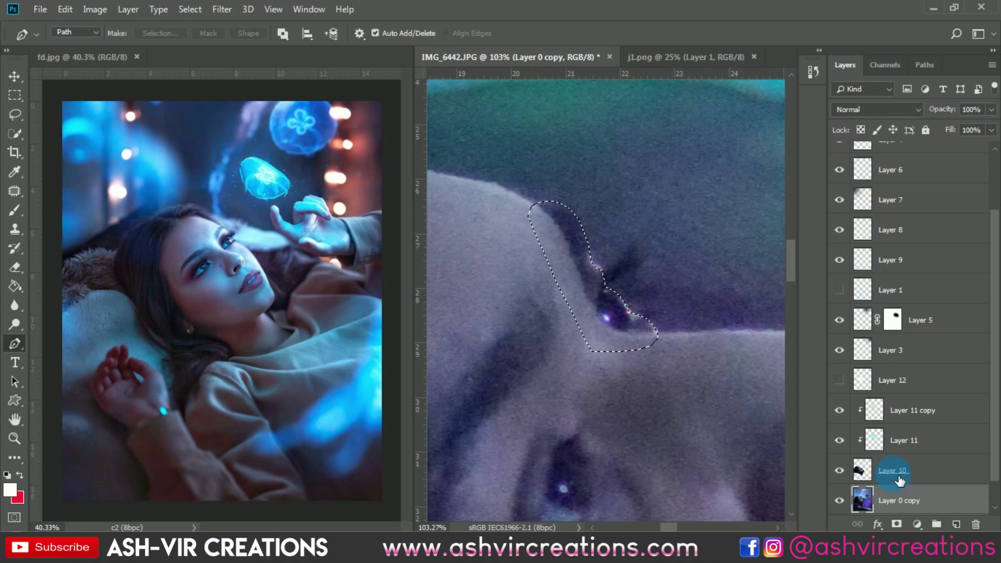
# Step: Copy the selected far-eye area of Layer 0 copy to a new layer, place it above Layer 11 copy and hide it
pyautogui.click(913, 479)
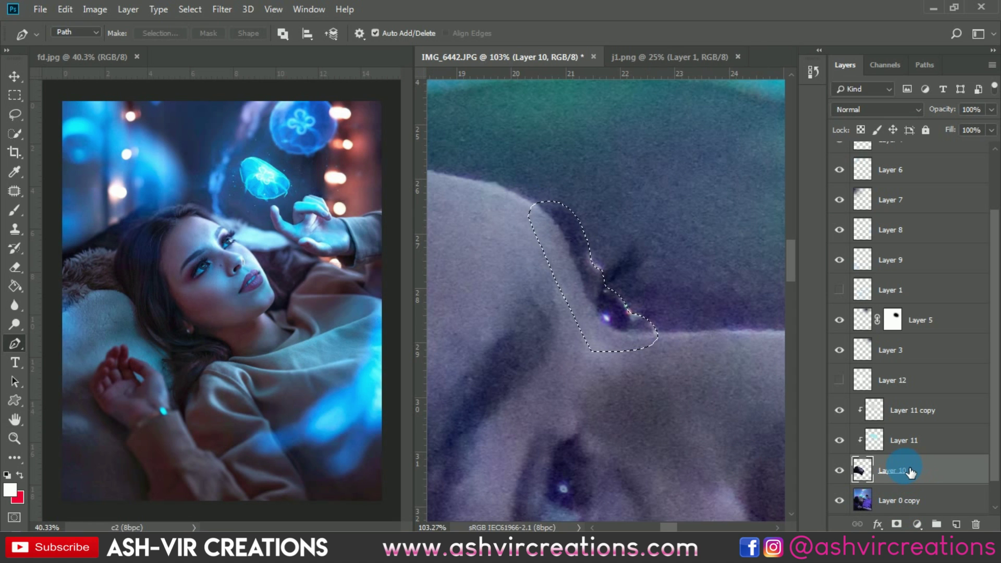
pyautogui.click(903, 499)
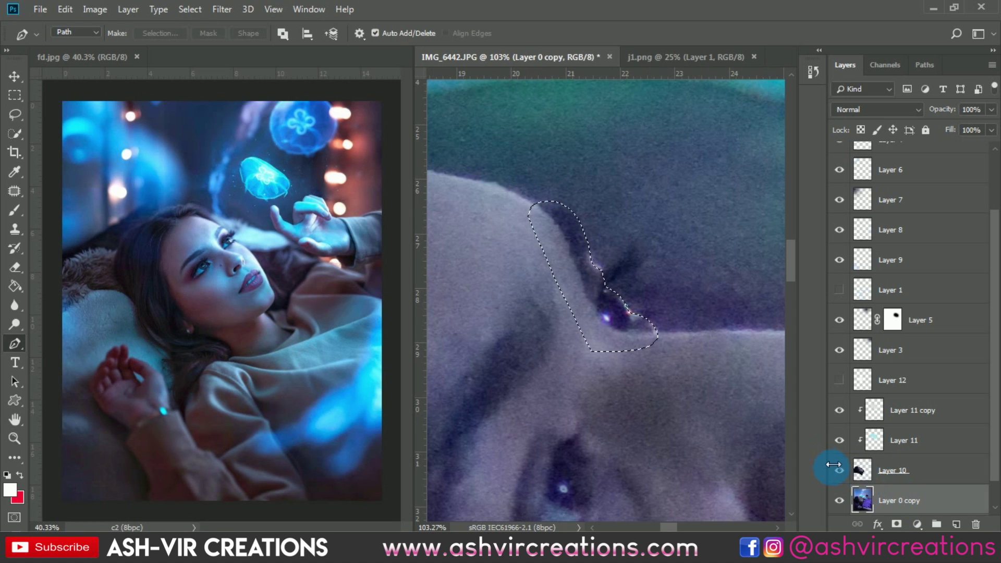
pyautogui.press('m')
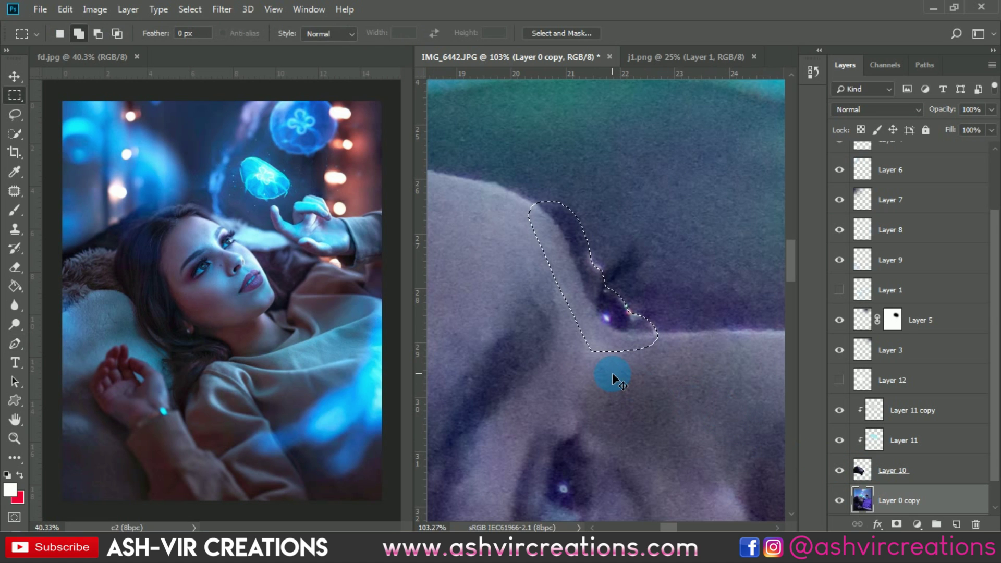
pyautogui.hotkey('ctrl', 'j')
pyautogui.moveTo(923, 499); pyautogui.dragTo(925, 409)
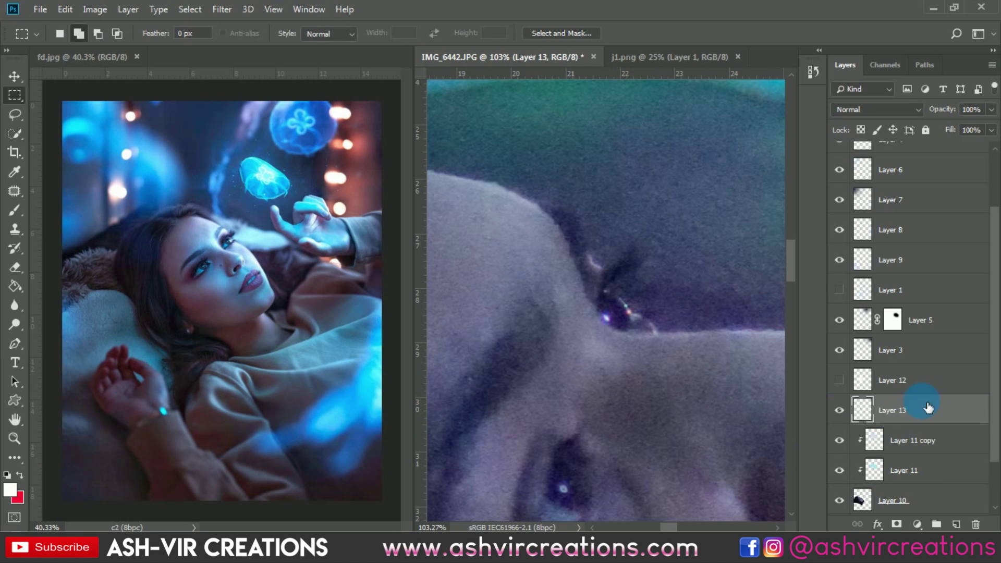
pyautogui.click(839, 410)
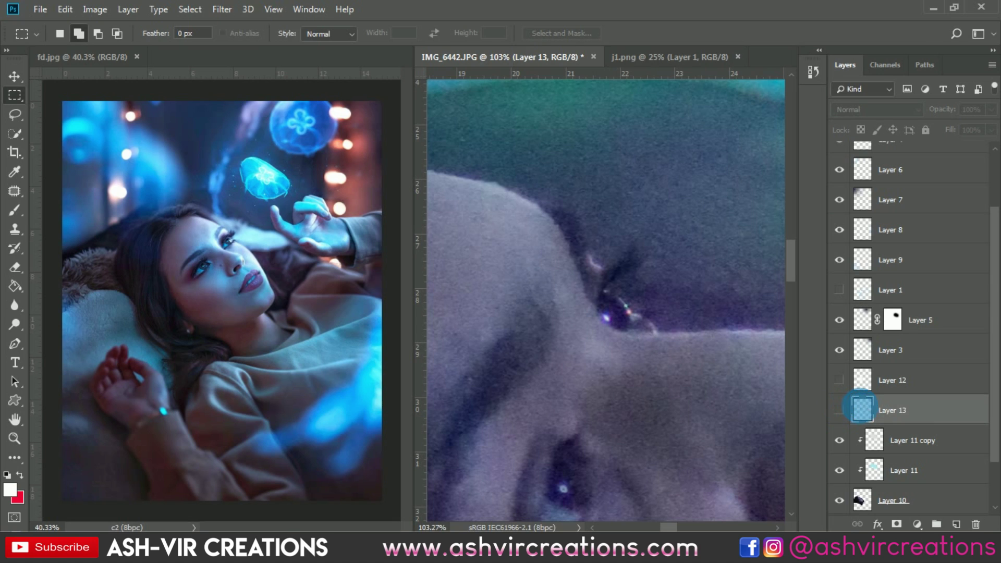
# Step: Add a new layer and paint soft white along the edge inside the far-eye selection with a 117-pixel Soft Round brush
pyautogui.click(956, 524)
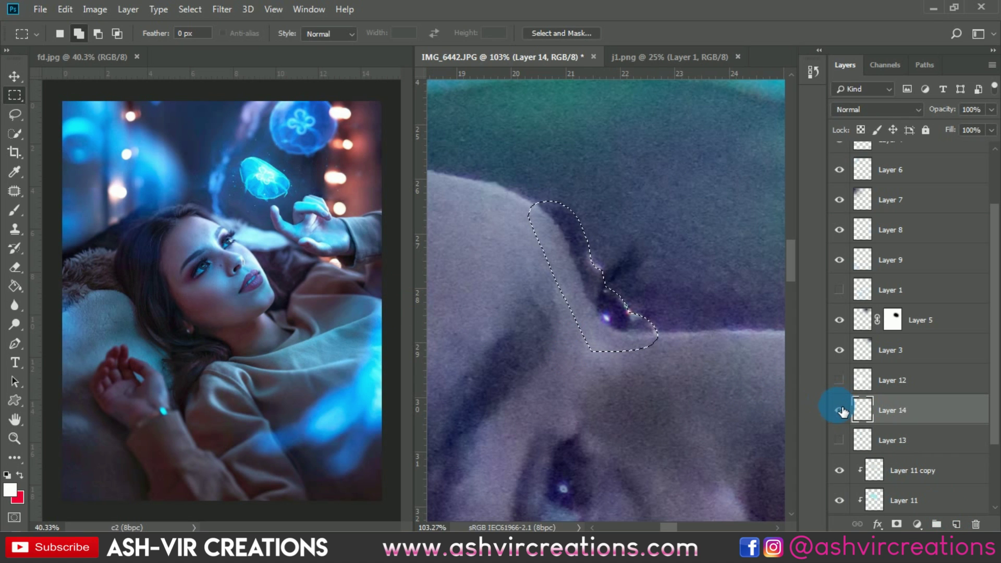
pyautogui.click(15, 211)
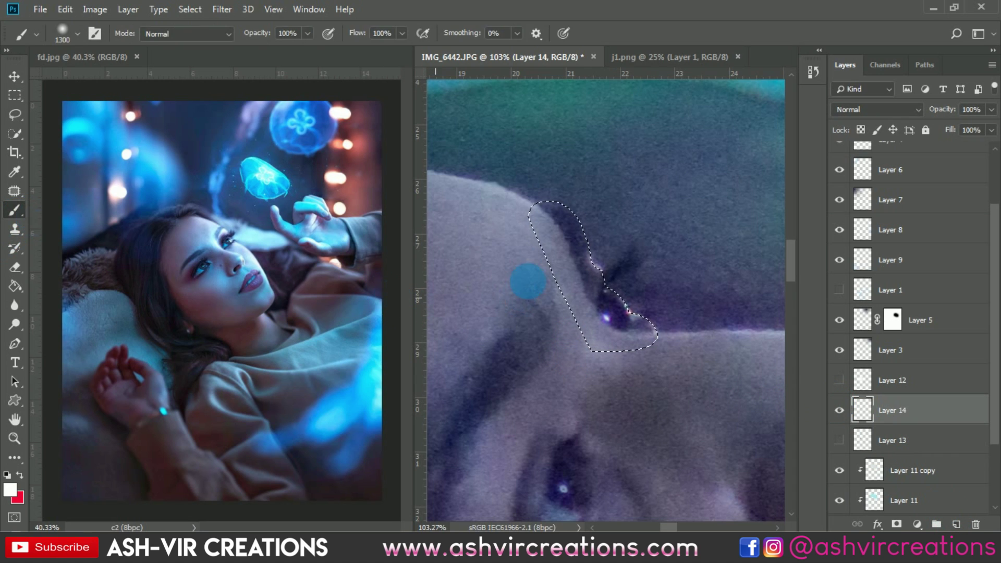
pyautogui.rightClick(580, 259)
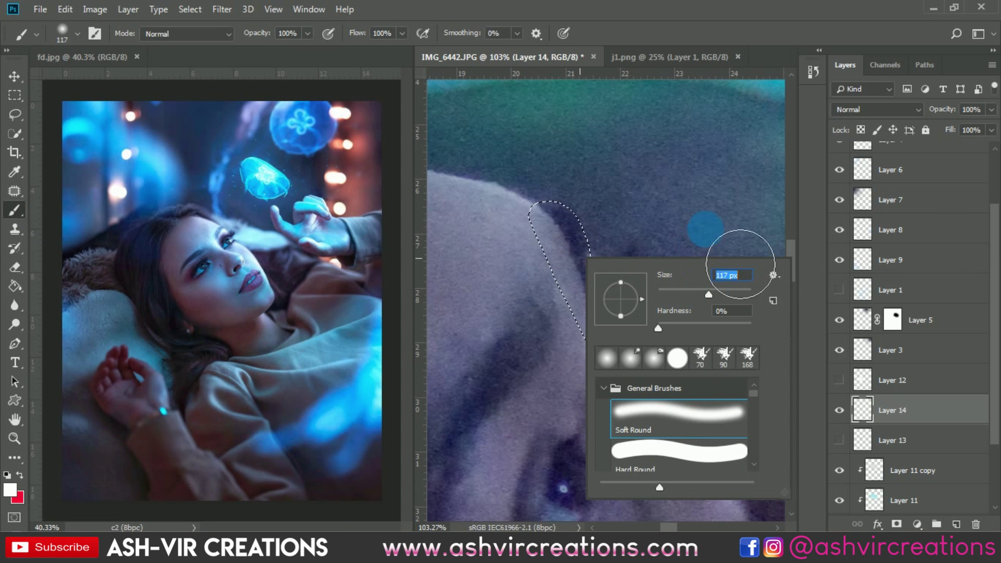
pyautogui.click(733, 5)
pyautogui.click(577, 191)
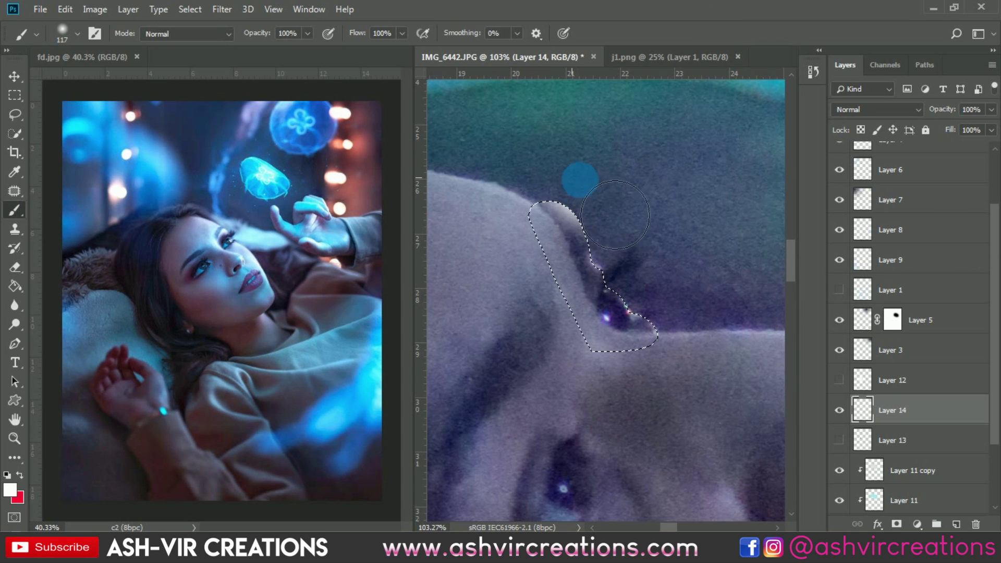
pyautogui.moveTo(615, 215)
pyautogui.mouseDown()
pyautogui.moveTo(697, 319)
pyautogui.moveTo(715, 326)
pyautogui.mouseUp()
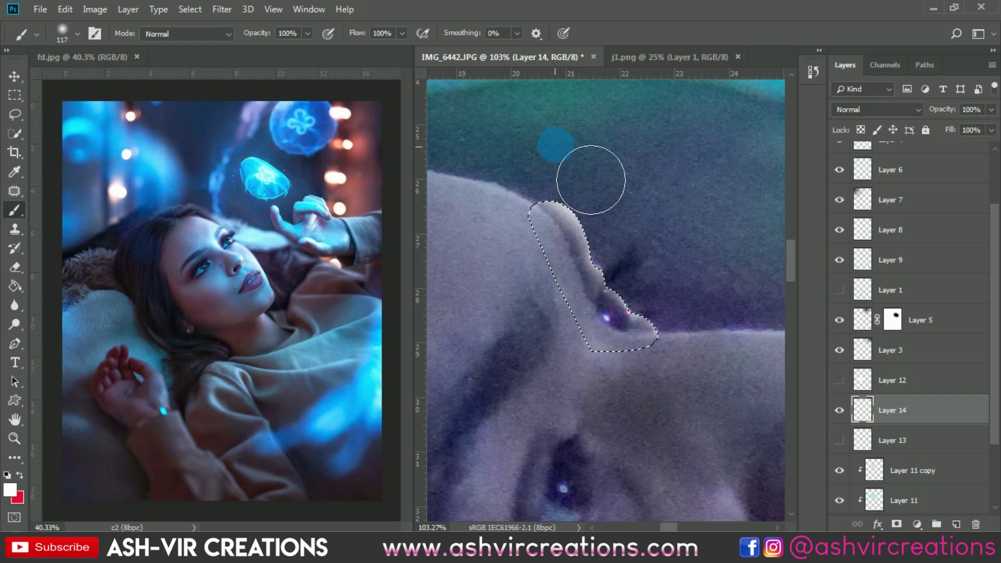
# Step: Deselect the far-eye area and set Layer 14's blend mode to Overlay, checking it on the whole image
pyautogui.hotkey('ctrl', 'd')
pyautogui.click(886, 112)
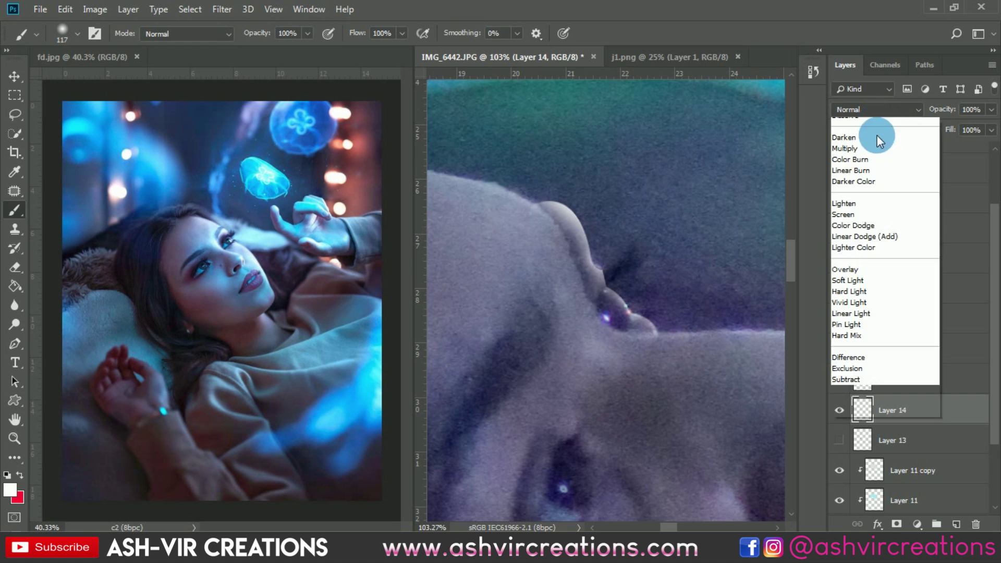
pyautogui.click(878, 292)
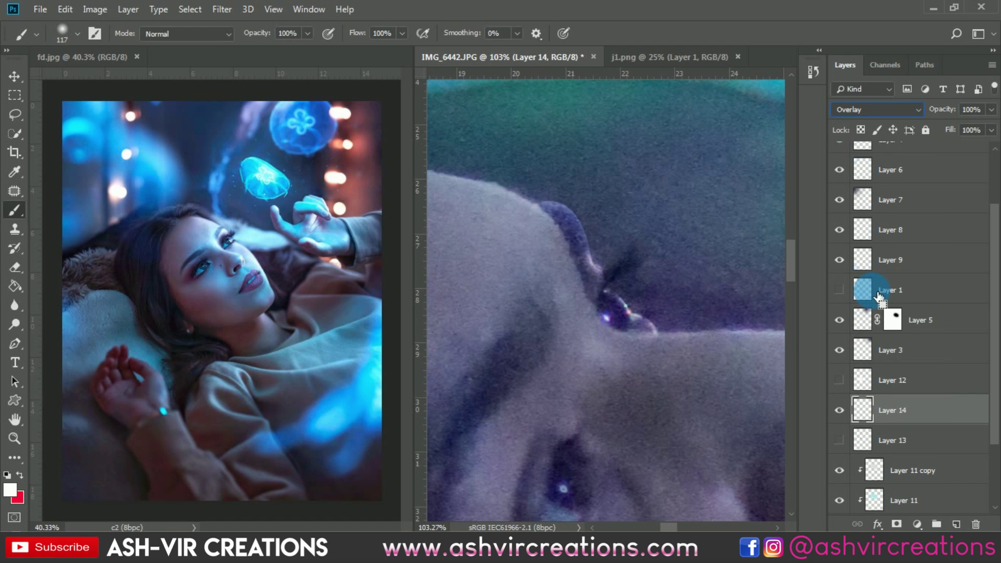
pyautogui.hotkey('ctrl', '0')
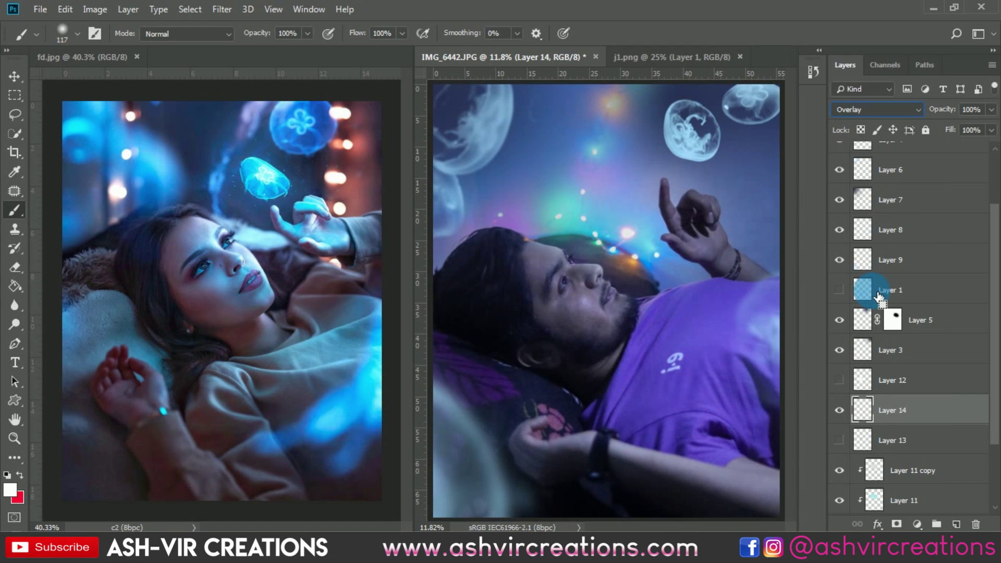
# Step: Compare the far-eye area up close with Layer 14 hidden and shown
pyautogui.scroll(5, 590, 286)
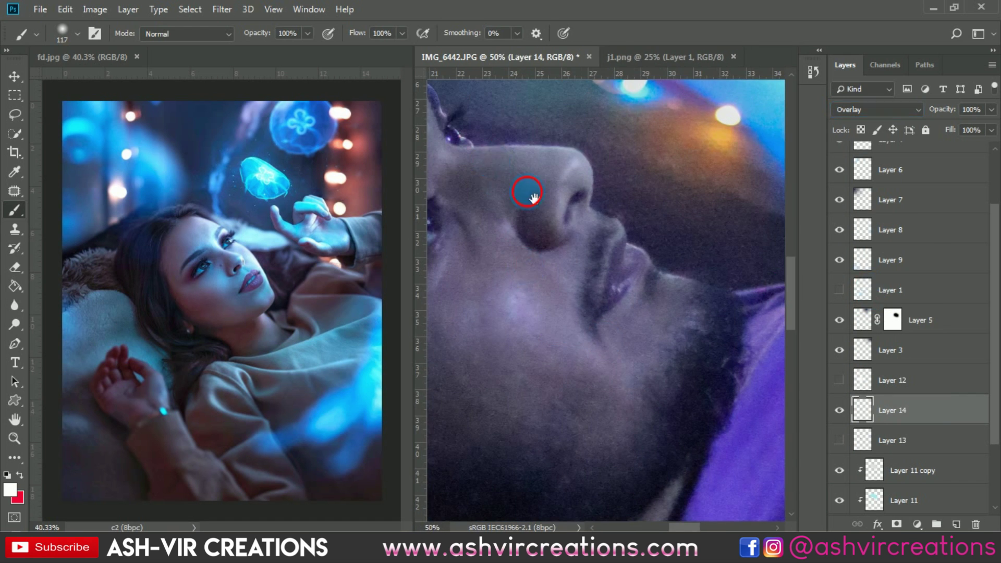
pyautogui.moveTo(532, 197); pyautogui.dragTo(687, 330)
pyautogui.click(839, 410)
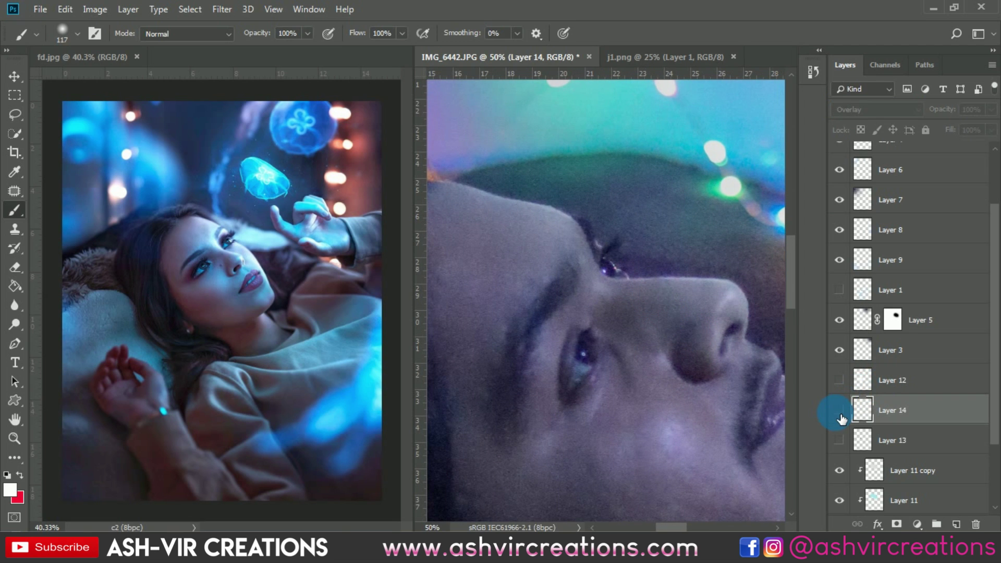
pyautogui.click(839, 412)
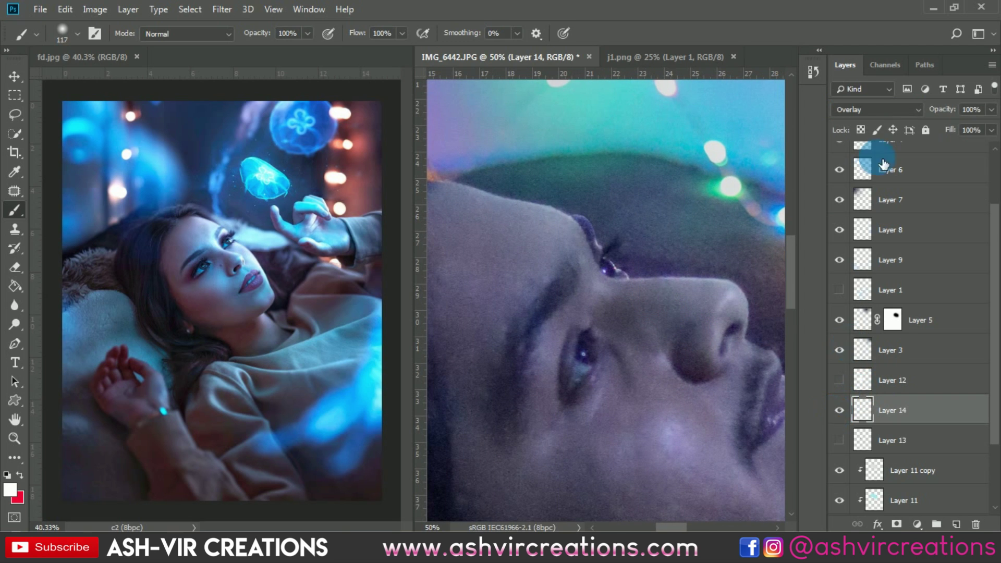
# Step: Try the Soft Light blend mode on Layer 14, then return it to Overlay
pyautogui.click(906, 113)
pyautogui.click(851, 295)
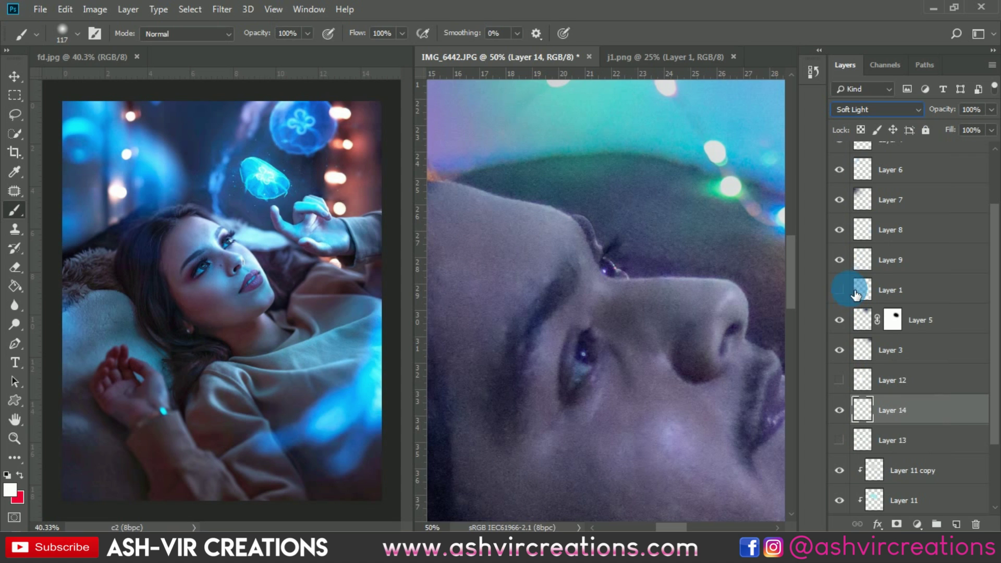
pyautogui.click(883, 151)
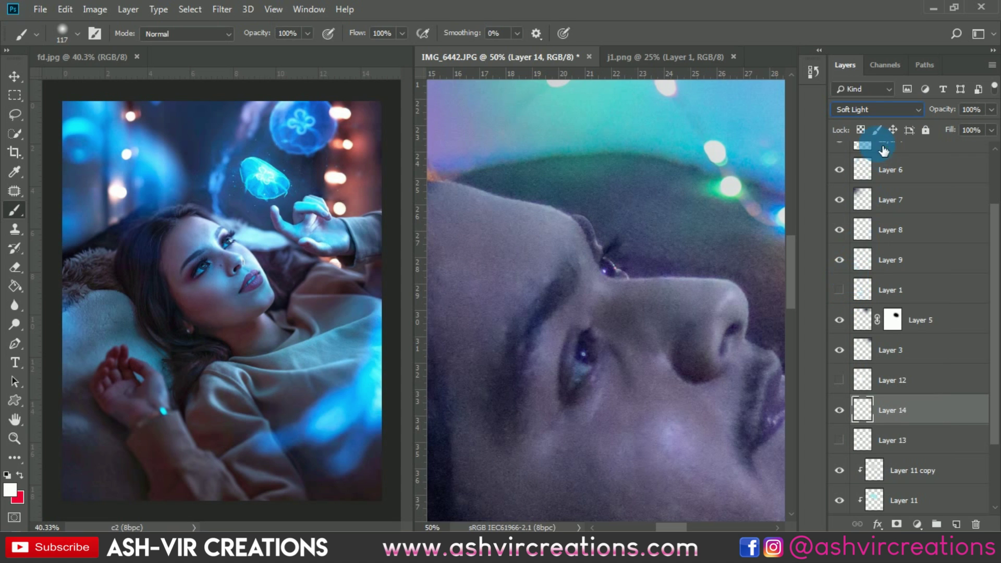
pyautogui.click(867, 111)
pyautogui.click(849, 293)
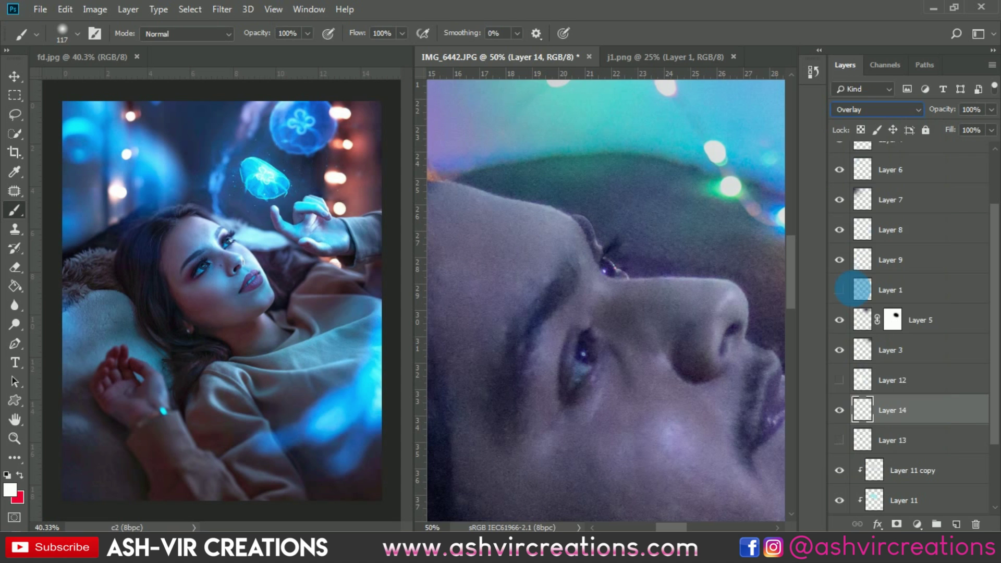
# Step: Toggle Layer 14's visibility and examine its highlight around the far eye from wider and closer views
pyautogui.click(841, 410)
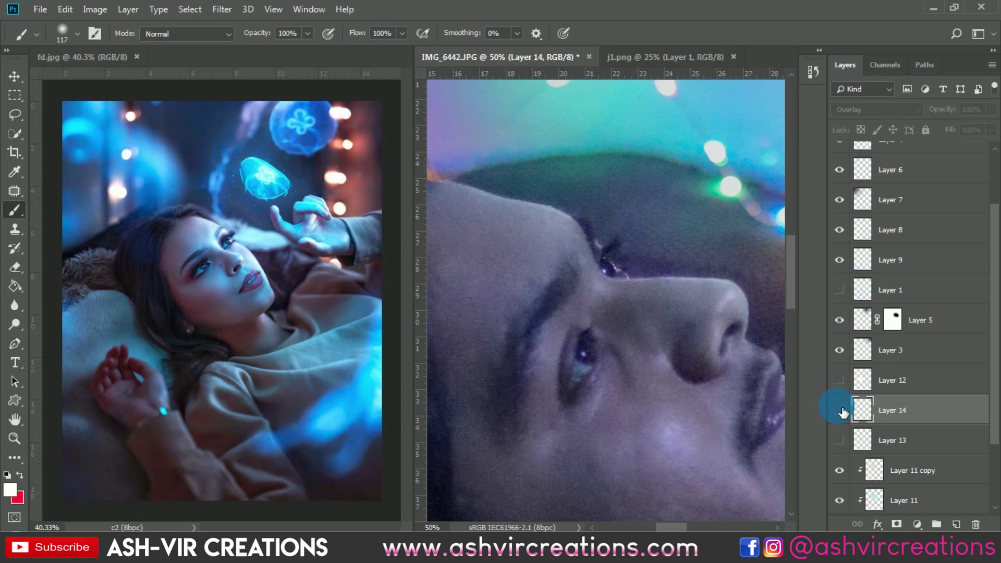
pyautogui.click(841, 410)
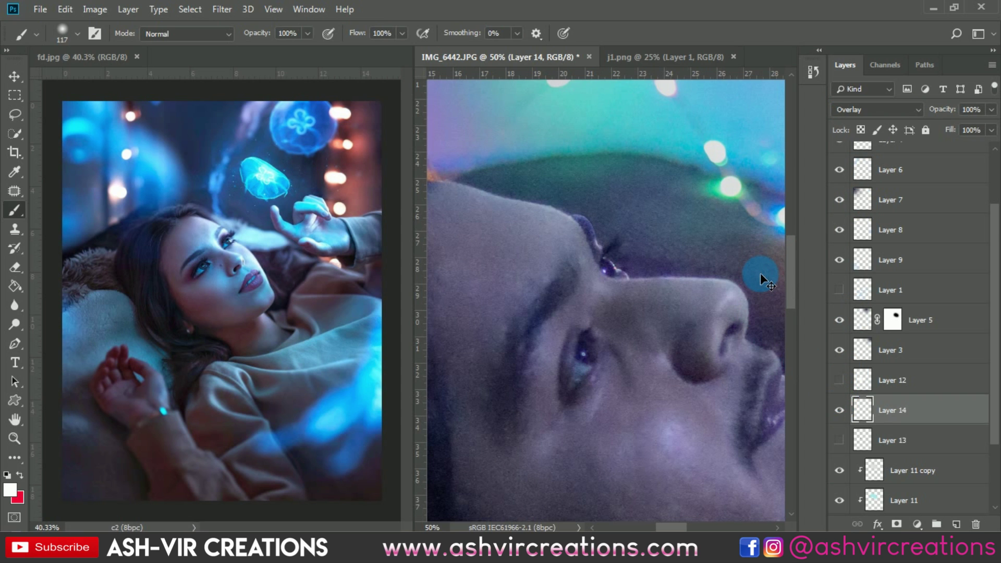
pyautogui.hotkey('ctrl', '-')
pyautogui.hotkey('ctrl', '-')
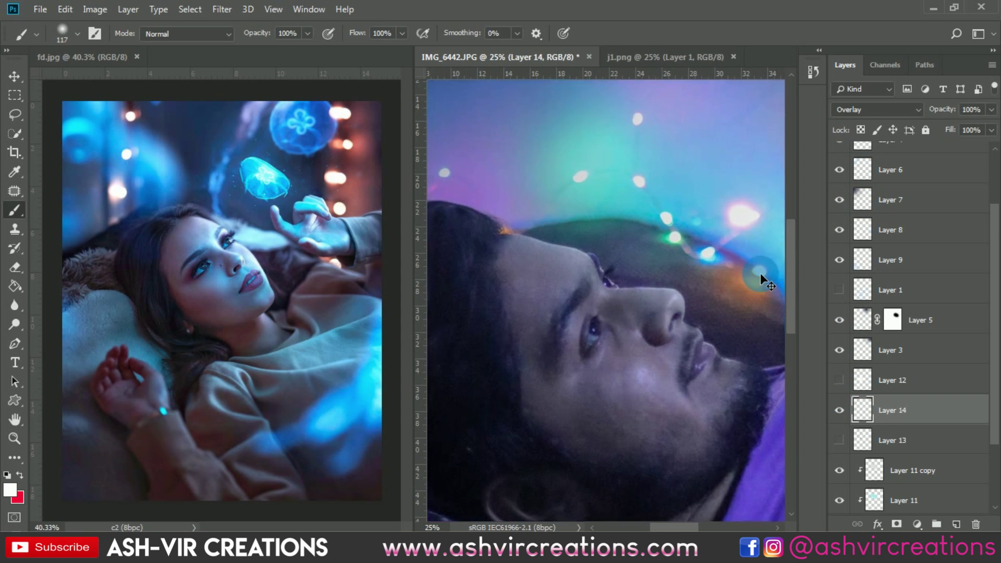
pyautogui.hotkey('ctrl', '+')
pyautogui.hotkey('ctrl', '+')
pyautogui.hotkey('ctrl', '+')
pyautogui.moveTo(498, 235); pyautogui.dragTo(594, 317)
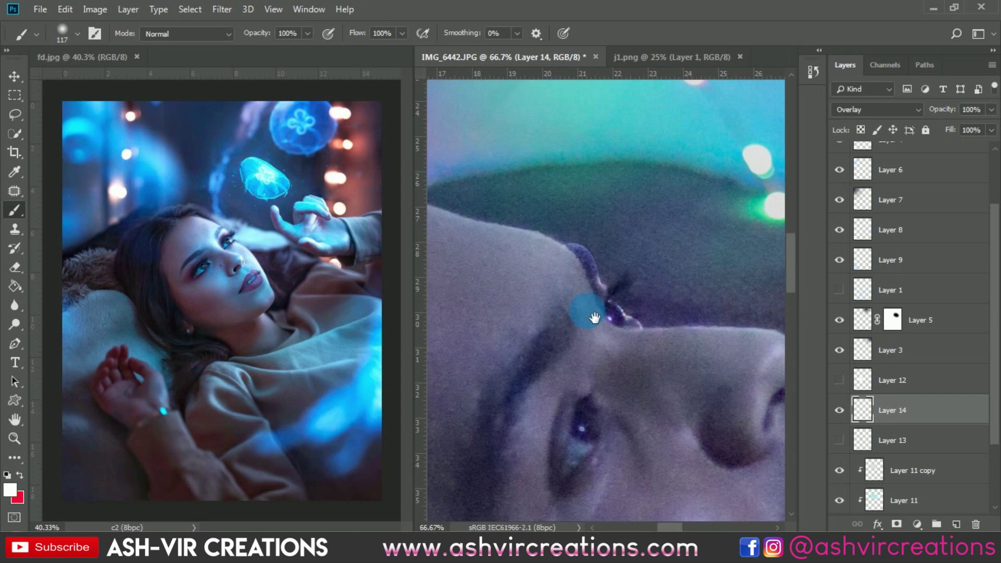
pyautogui.click(845, 412)
# Step: Erase Layer 14's light above the far brow edge, reducing the Soft Round eraser to 105 pixels
pyautogui.click(20, 267)
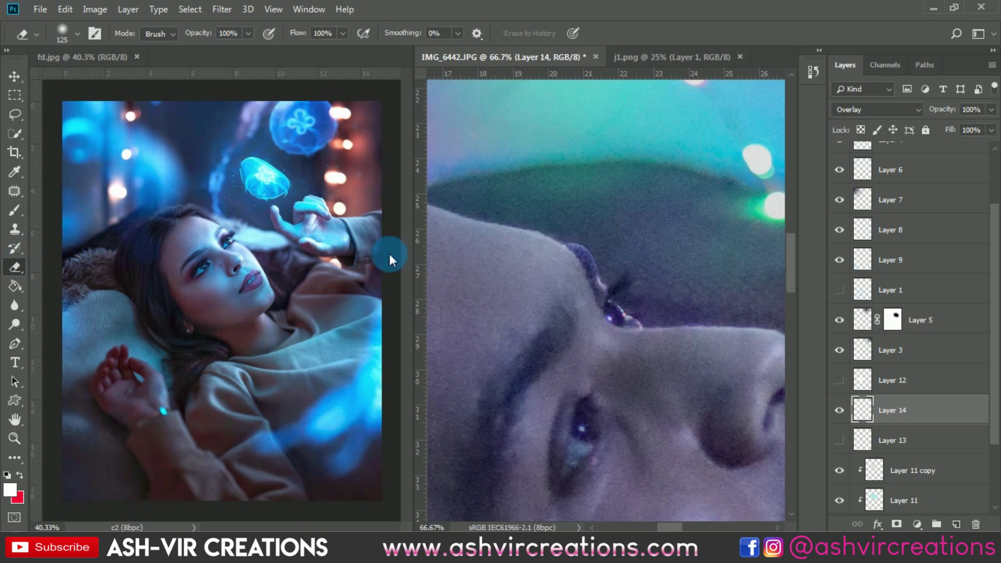
pyautogui.moveTo(602, 222); pyautogui.dragTo(626, 246)
pyautogui.rightClick(639, 237)
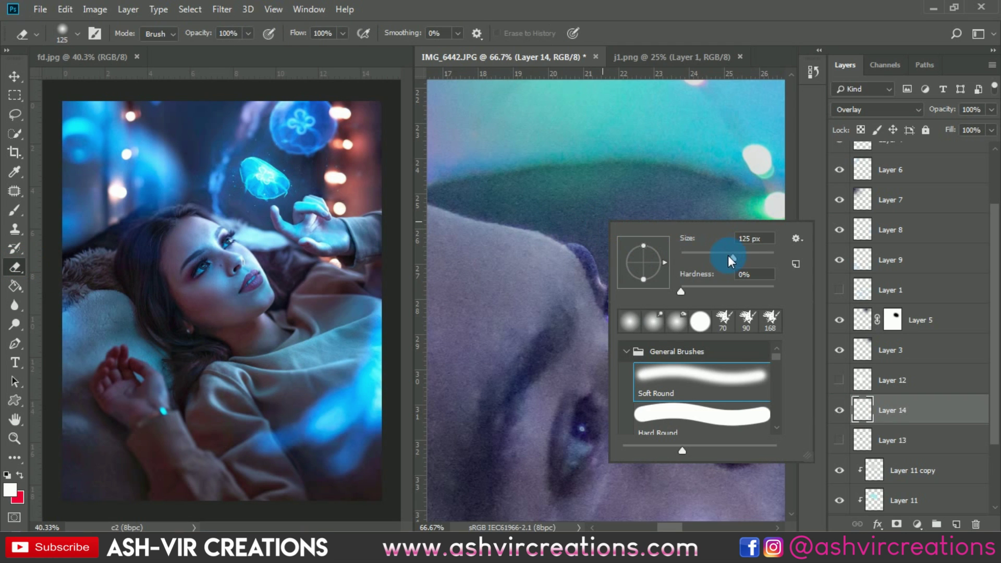
pyautogui.click(728, 256)
pyautogui.click(764, 3)
pyautogui.scroll(6, 602, 228)
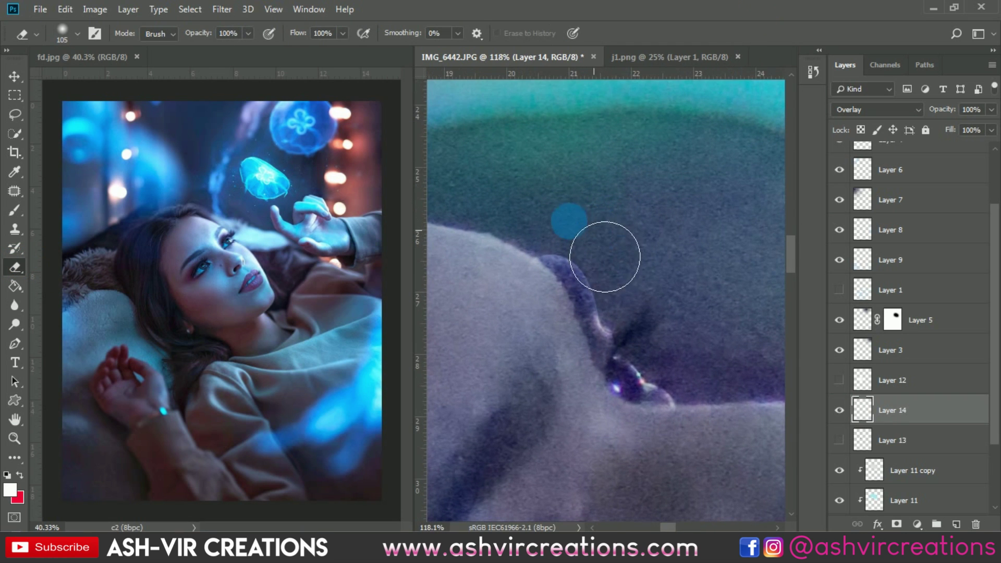
pyautogui.moveTo(604, 256)
pyautogui.mouseDown()
pyautogui.moveTo(590, 241)
pyautogui.moveTo(603, 246)
pyautogui.moveTo(579, 239)
pyautogui.moveTo(619, 256)
pyautogui.mouseUp()
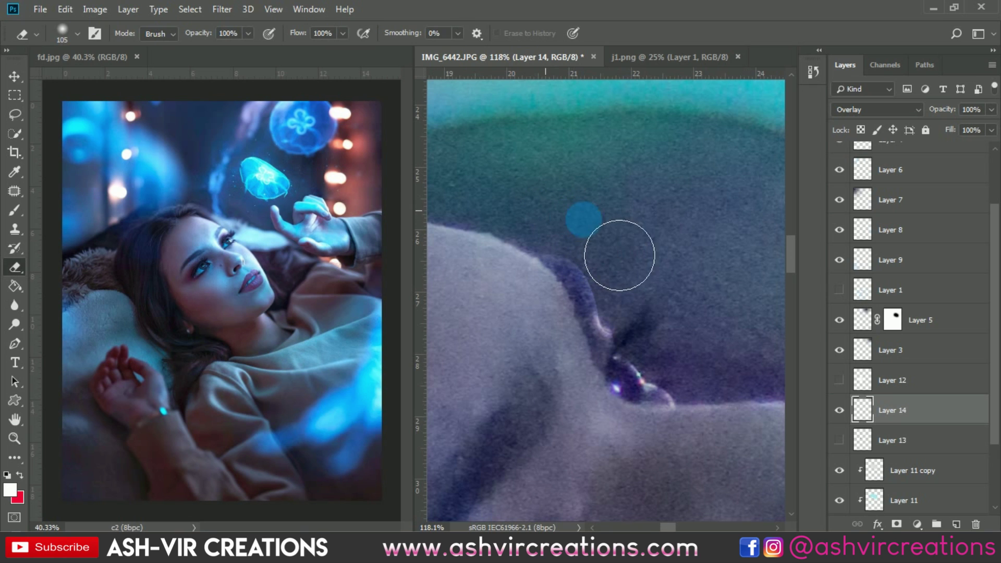
# Step: Reduce the eraser to 80 pixels and trim Layer 14's excess light from the lashes up to the brow edge
pyautogui.press('[')
pyautogui.press('[')
pyautogui.press('[')
pyautogui.click(645, 306)
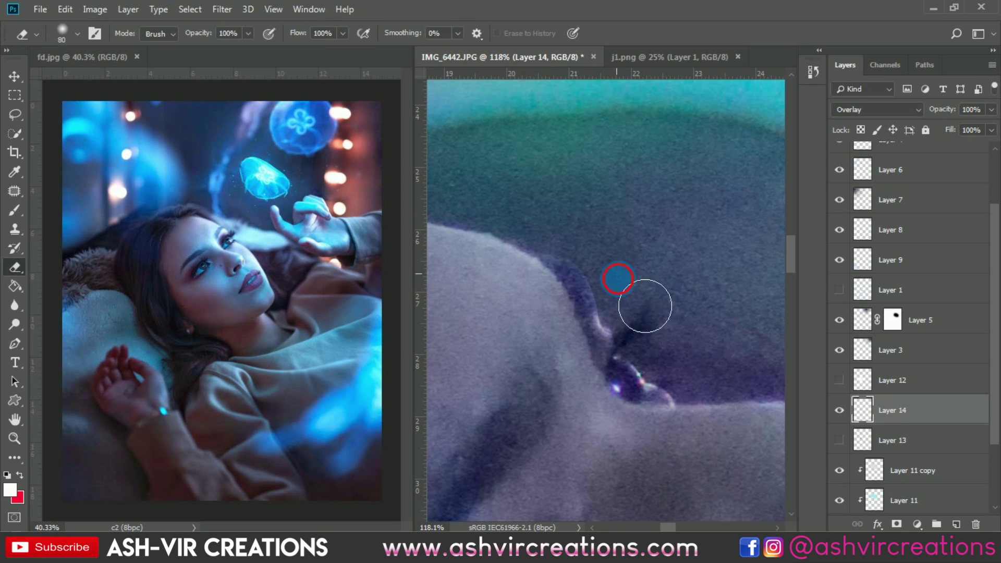
pyautogui.moveTo(645, 306)
pyautogui.mouseDown()
pyautogui.moveTo(648, 324)
pyautogui.moveTo(593, 242)
pyautogui.moveTo(576, 251)
pyautogui.mouseUp()
# Step: Compare the trimmed far-eye light with Layer 14 hidden and shown, and examine it across the whole image
pyautogui.scroll(-2, 576, 251)
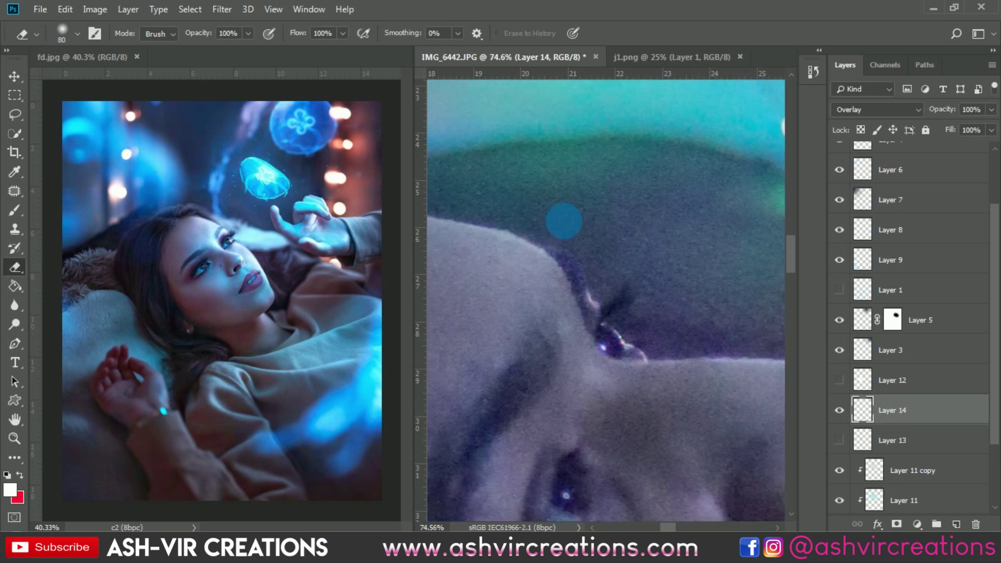
pyautogui.scroll(-2, 629, 247)
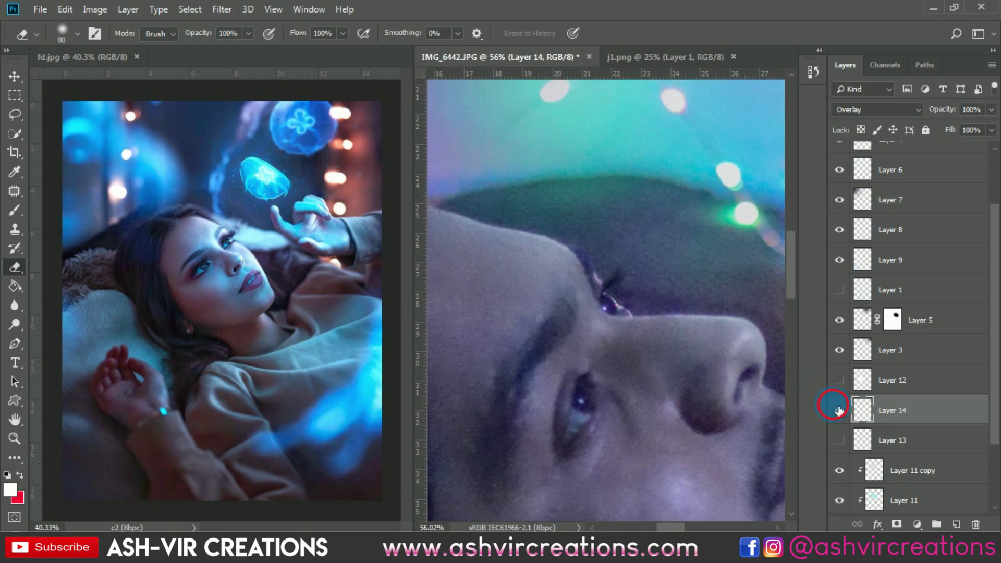
pyautogui.click(838, 410)
pyautogui.click(838, 410)
pyautogui.click(838, 411)
pyautogui.click(838, 411)
pyautogui.scroll(-4, 553, 265)
pyautogui.scroll(-3, 560, 273)
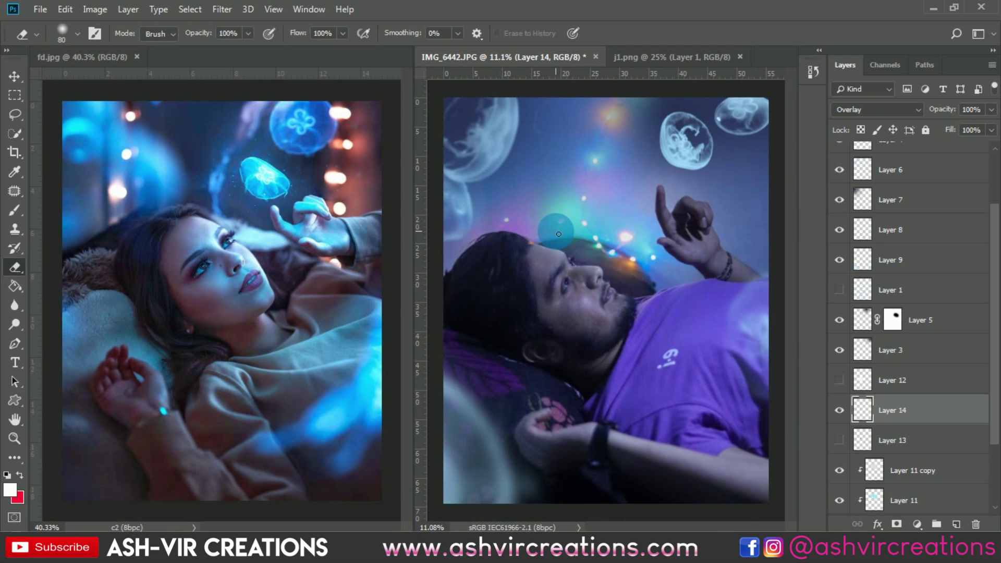
pyautogui.scroll(-1, 560, 231)
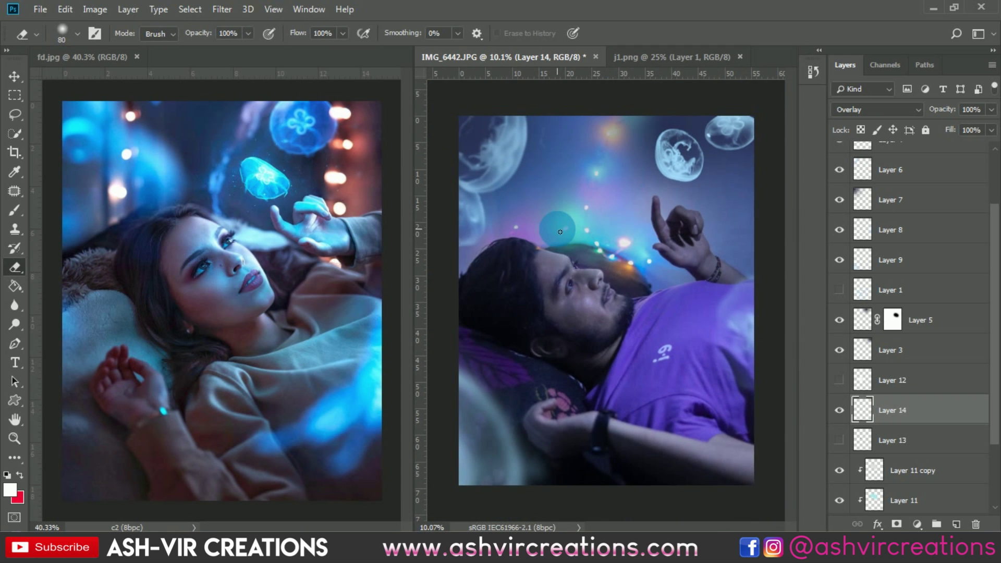
pyautogui.scroll(5, 560, 232)
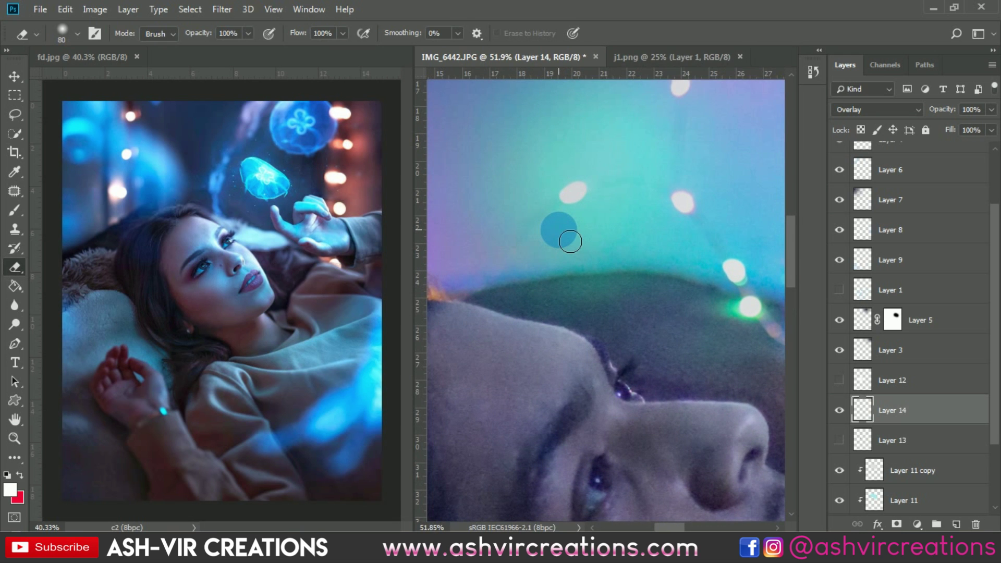
pyautogui.scroll(-6, 558, 229)
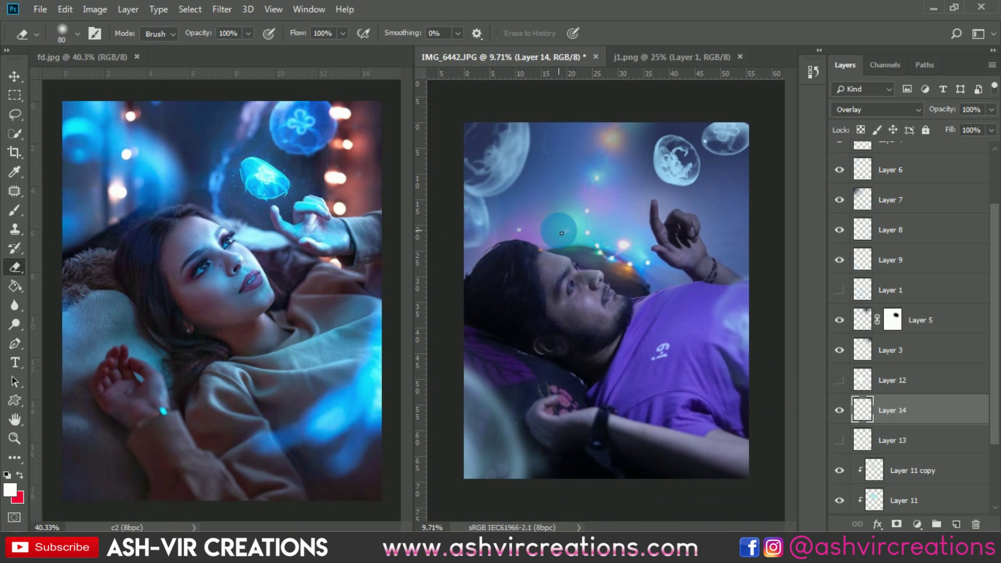
# Step: Select Layer 0 copy with the Move tool active and check the image with Layer 1 shown and hidden
pyautogui.press('v')
pyautogui.scroll(-3, 911, 427)
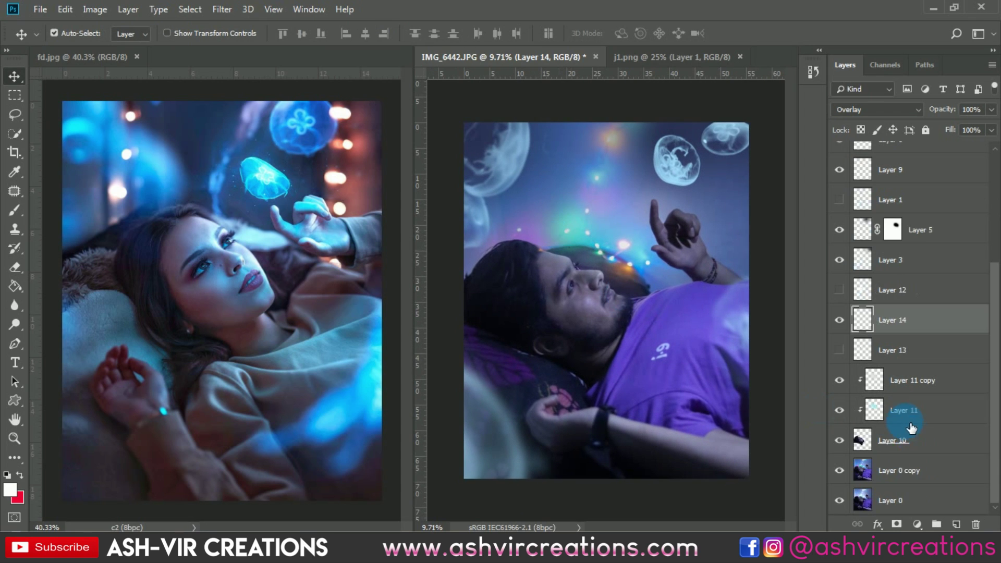
pyautogui.click(919, 471)
pyautogui.scroll(1, 931, 455)
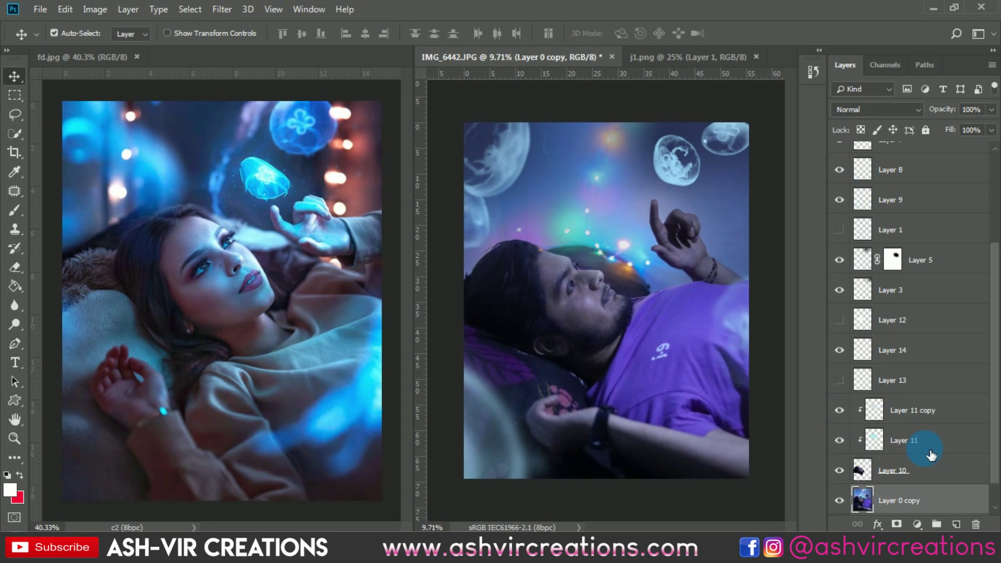
pyautogui.scroll(1, 931, 455)
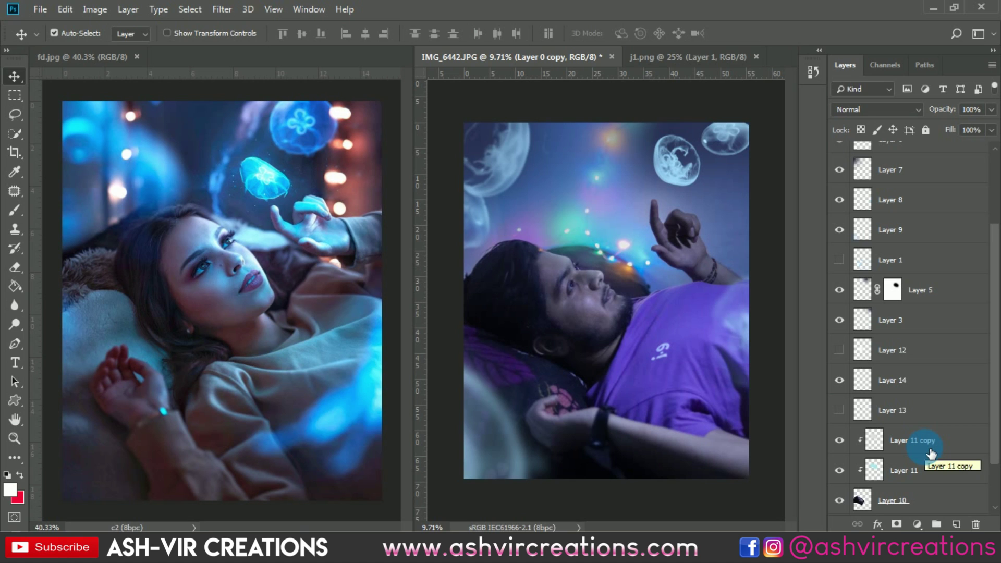
pyautogui.click(839, 259)
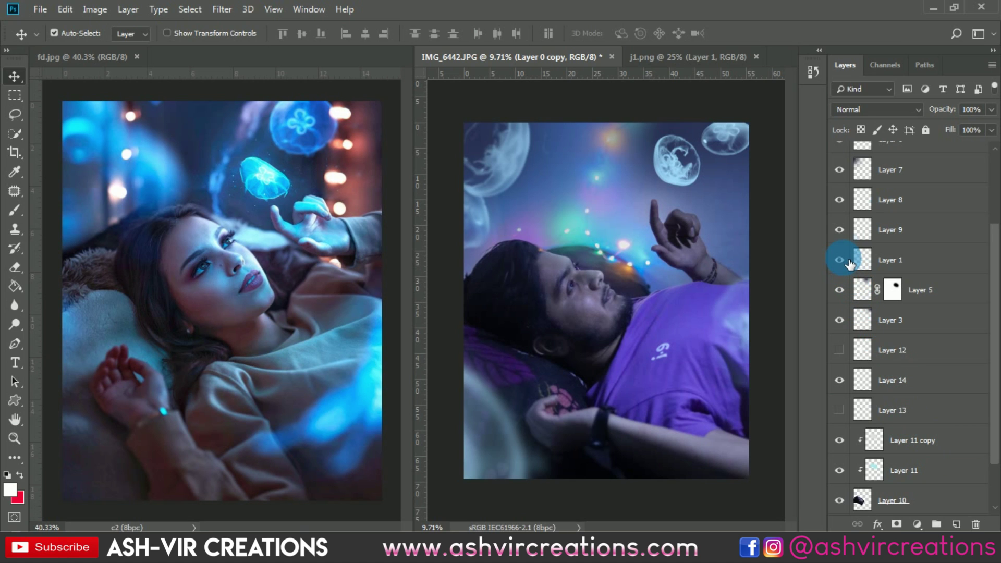
pyautogui.click(840, 260)
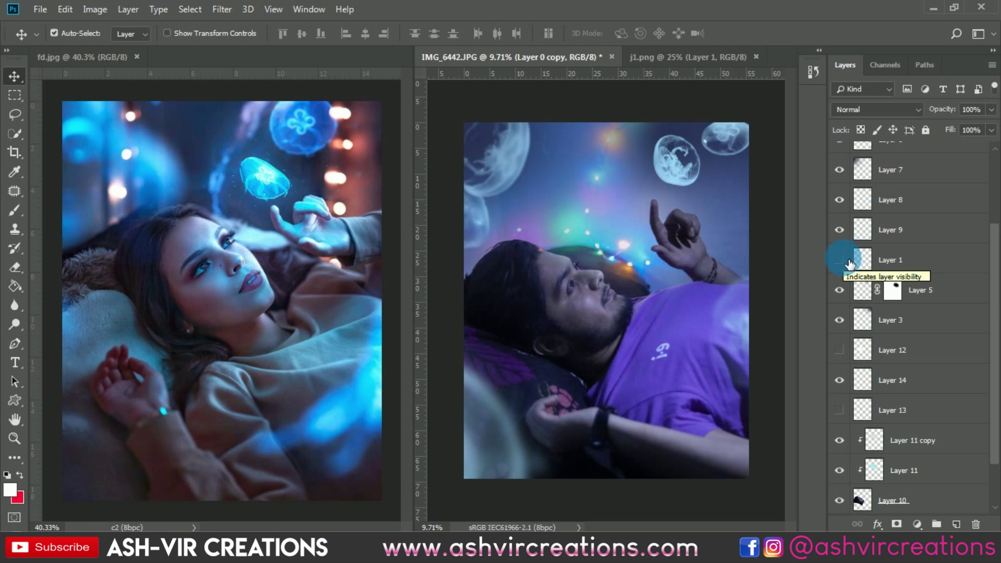
# Step: Open the bokeh particle image 084797913_prevstill from the Jellyfish folder
pyautogui.click(41, 9)
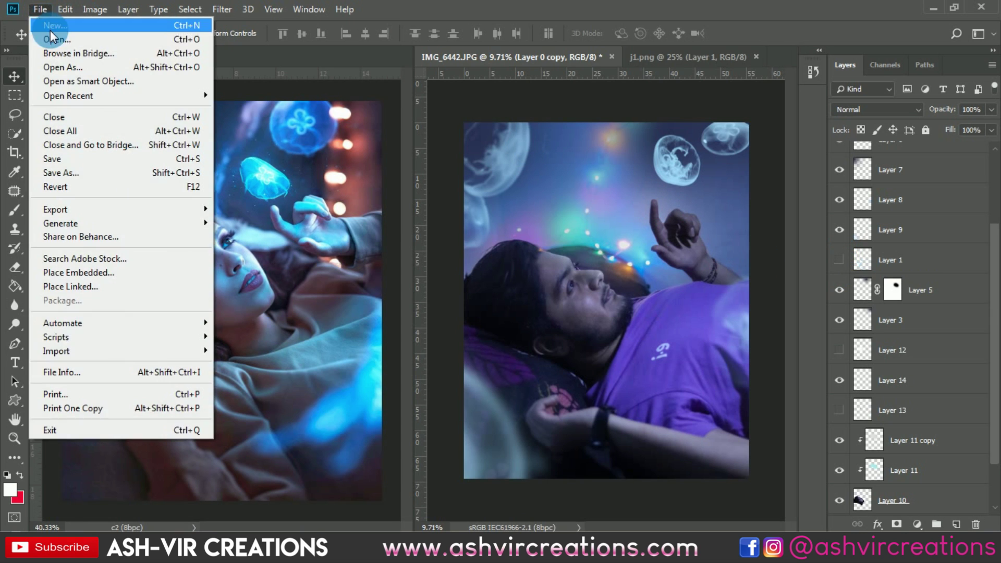
pyautogui.click(52, 39)
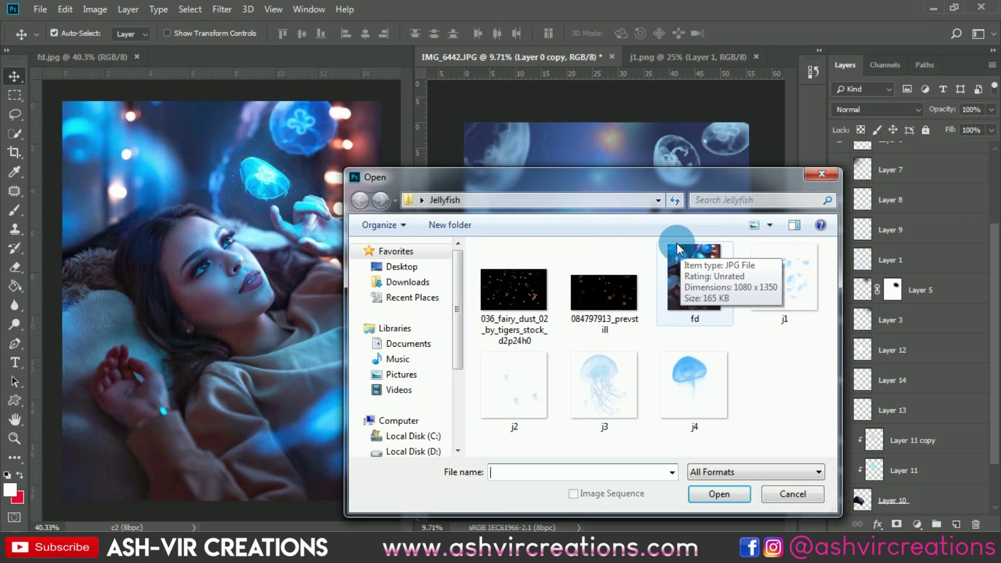
pyautogui.moveTo(627, 181); pyautogui.dragTo(699, 192)
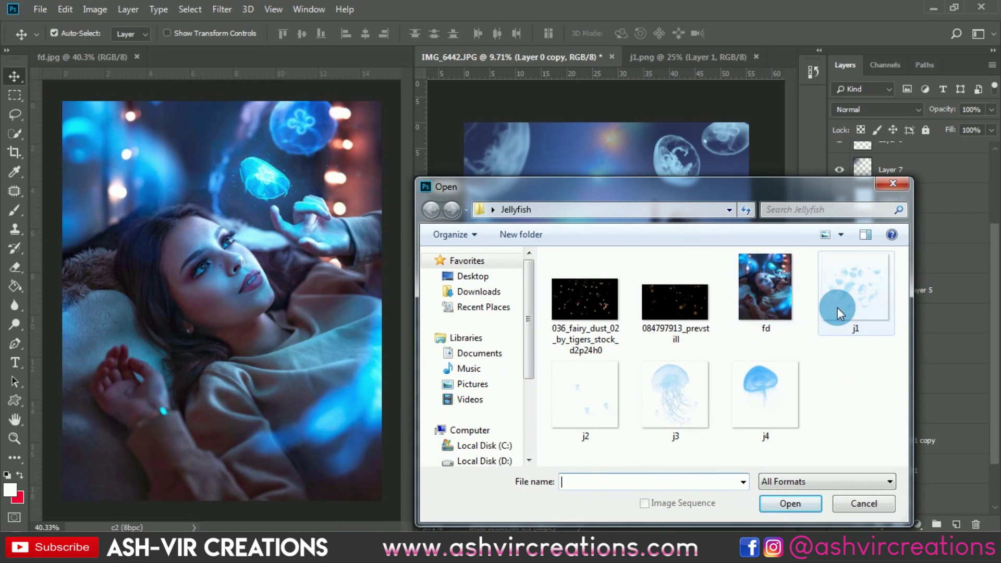
pyautogui.doubleClick(686, 300)
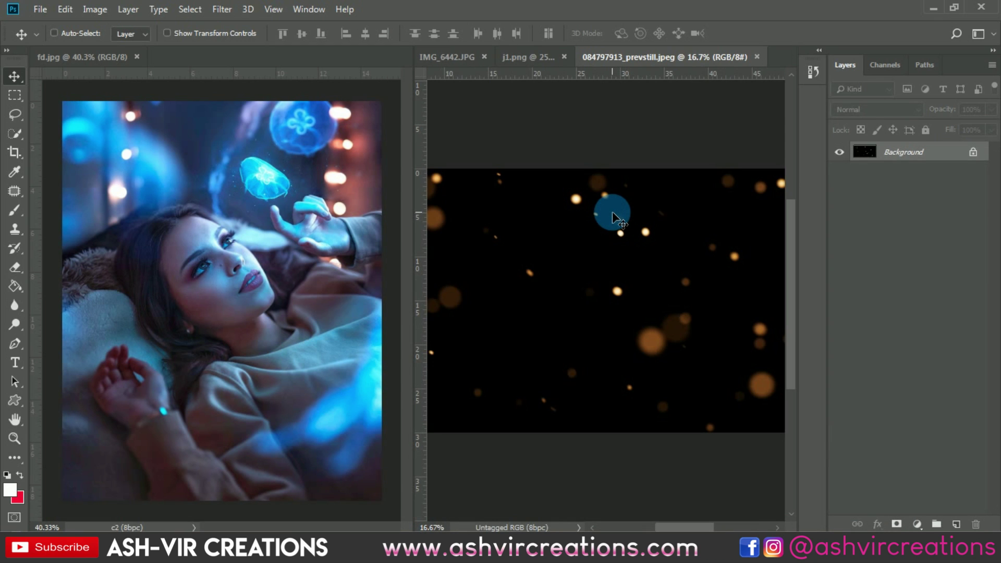
# Step: Desaturate the bokeh particle image with Hue/Saturation at Saturation -100, leaving Lightness at 0
pyautogui.hotkey('ctrl', 'u')
pyautogui.moveTo(722, 271); pyautogui.dragTo(651, 272)
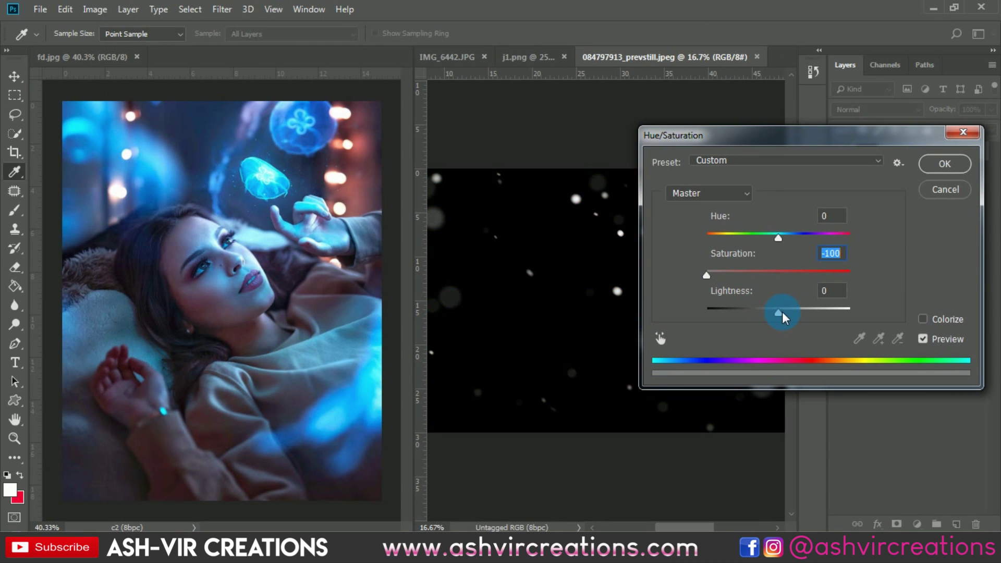
pyautogui.moveTo(782, 312); pyautogui.dragTo(793, 310)
pyautogui.hotkey('ctrl', 'z')
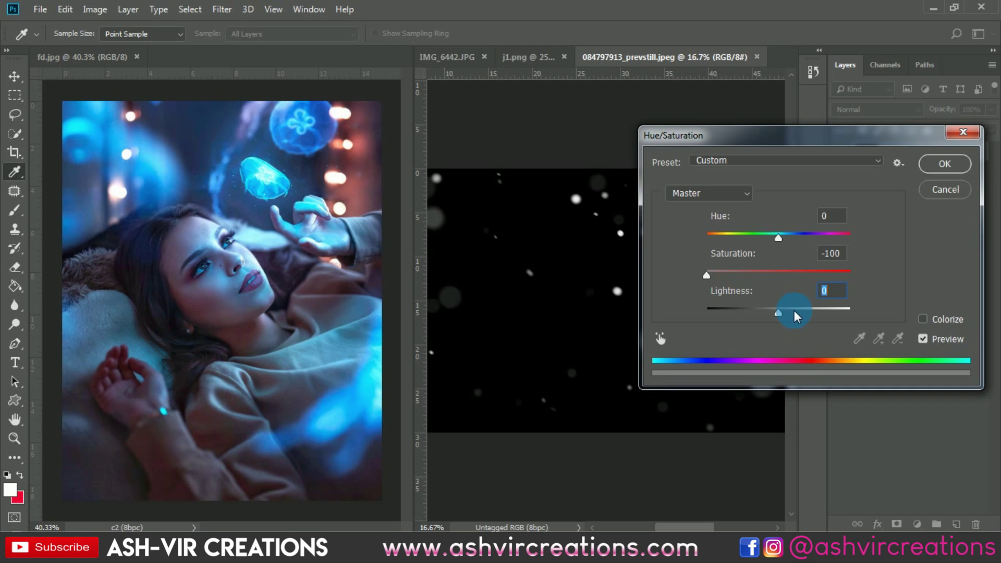
pyautogui.click(946, 168)
# Step: Bring the grey bokeh image into IMG_6442.JPG over the man's face and place its layer directly above Layer 1
pyautogui.moveTo(595, 206); pyautogui.dragTo(605, 247)
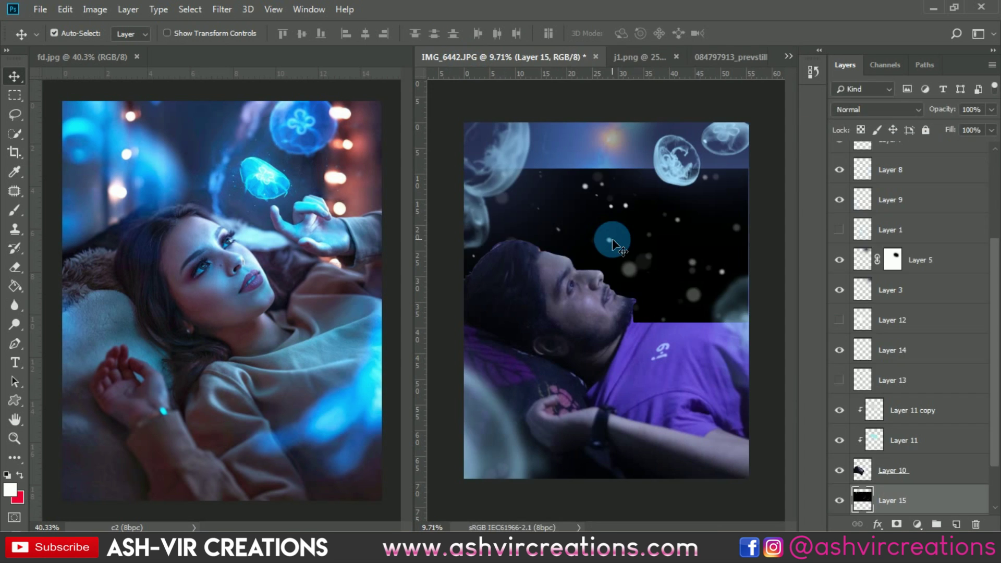
pyautogui.click(894, 502)
pyautogui.moveTo(896, 500); pyautogui.dragTo(918, 228)
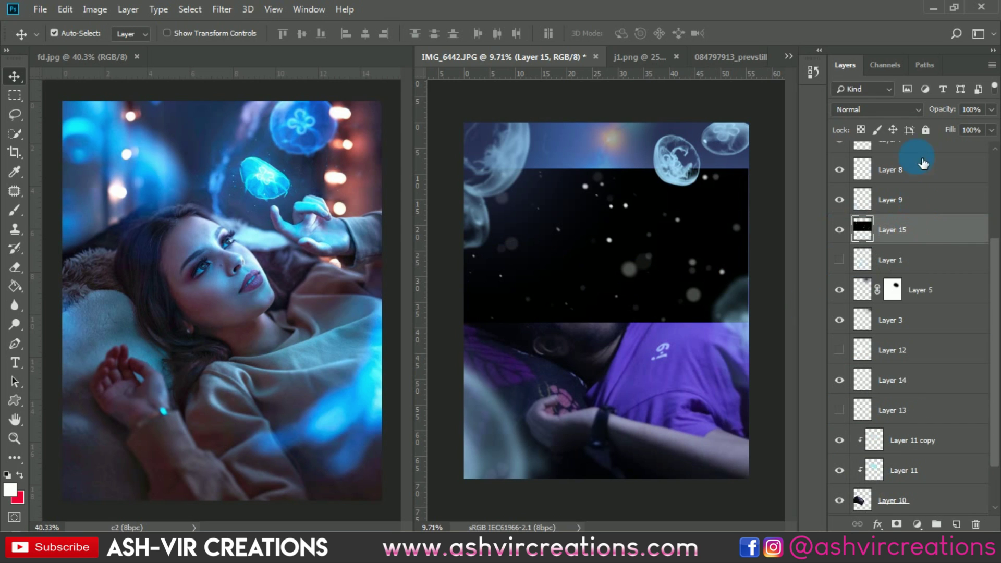
# Step: Set the blend mode of the bokeh layer, Layer 15, to Screen and leave its transform at 100% scale
pyautogui.click(891, 108)
pyautogui.click(876, 224)
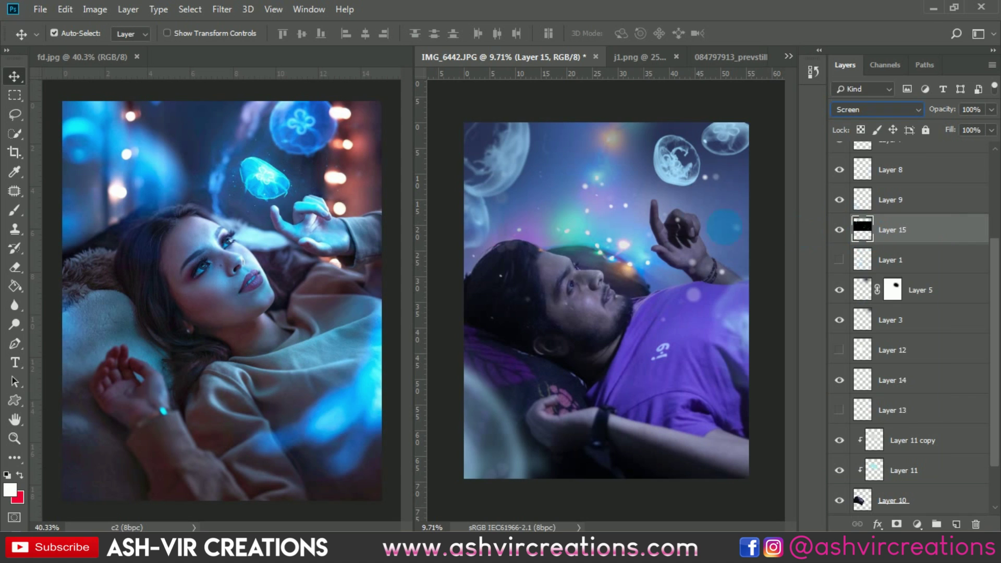
pyautogui.press('ctrl')
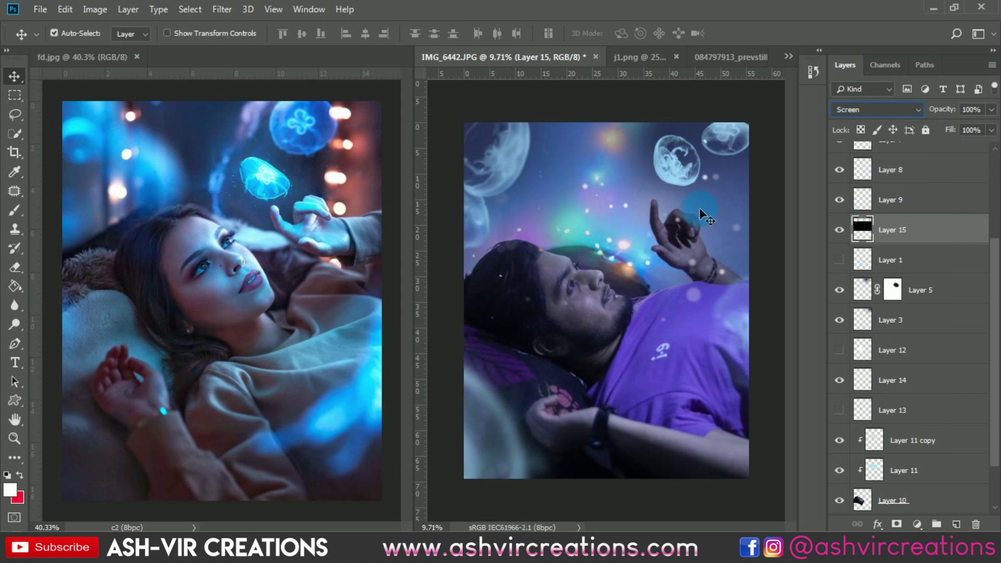
pyautogui.hotkey('ctrl', 't')
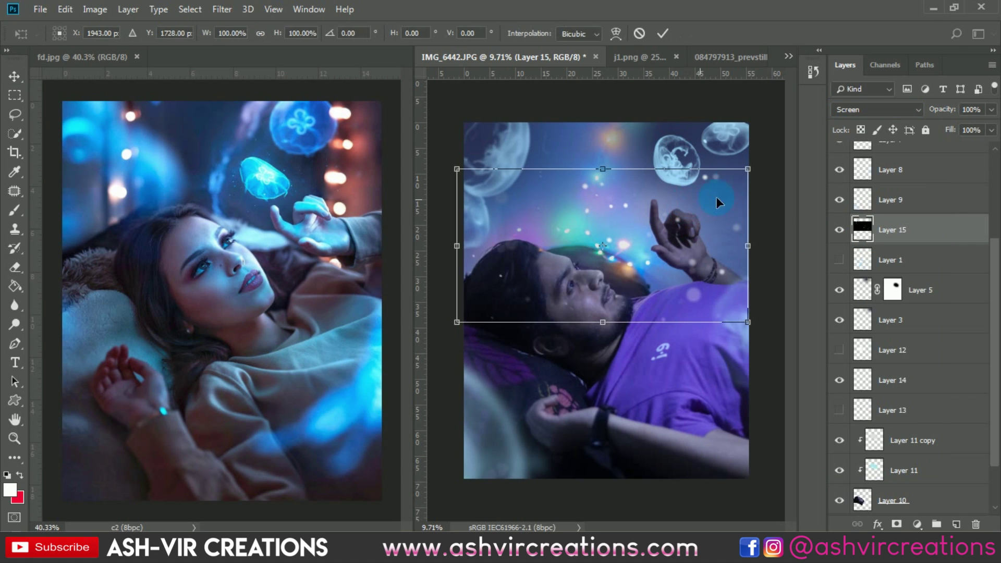
pyautogui.press('Return')
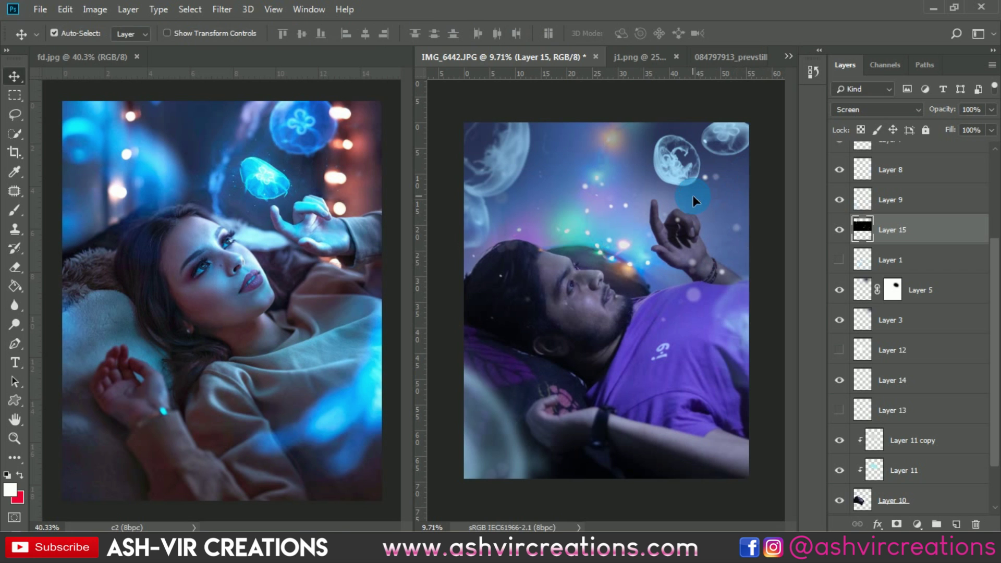
# Step: Duplicate Layer 15 to the top of the layer stack and hide the original
pyautogui.rightClick(886, 230)
pyautogui.click(726, 79)
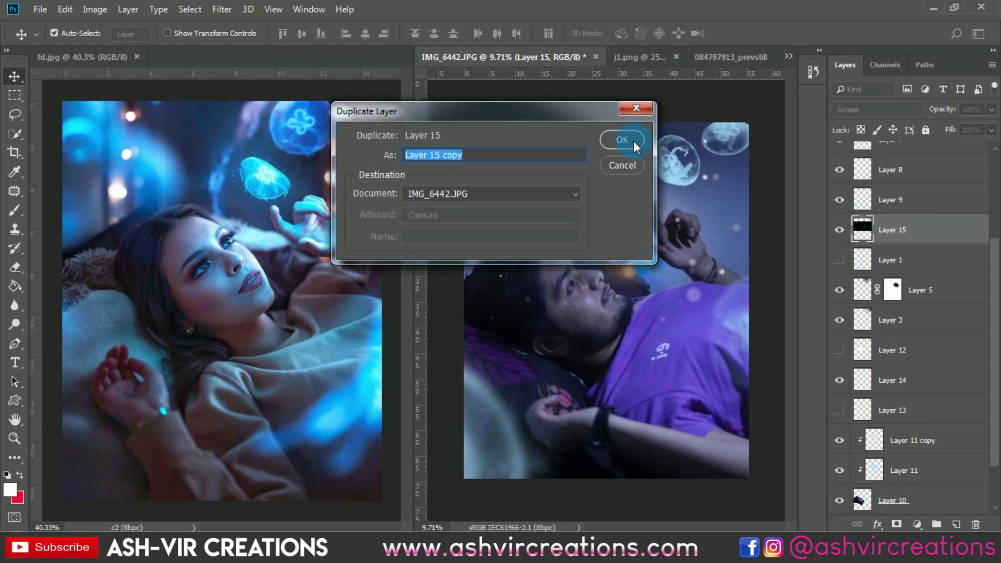
pyautogui.click(619, 138)
pyautogui.click(841, 259)
pyautogui.scroll(5, 905, 234)
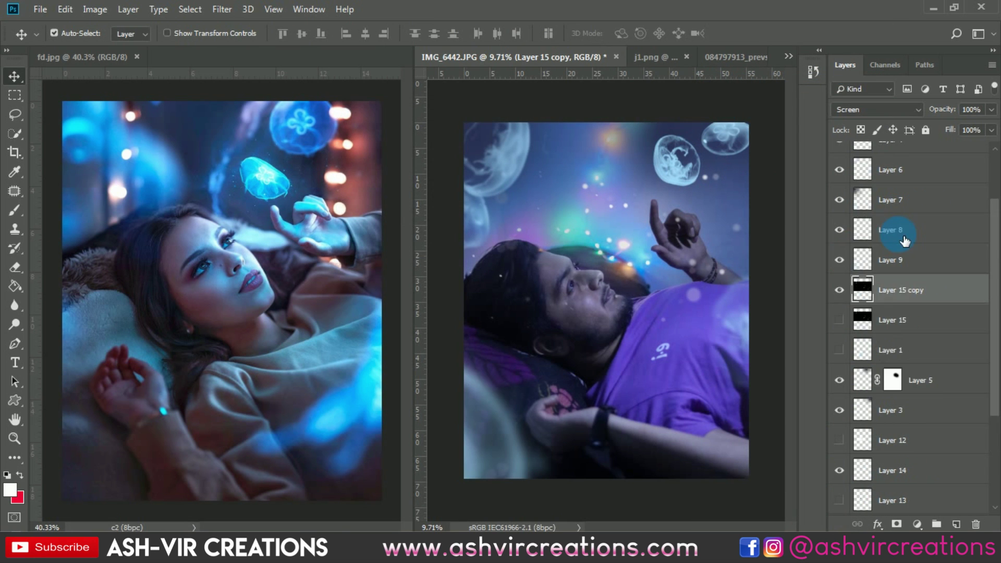
pyautogui.moveTo(903, 359); pyautogui.dragTo(904, 157)
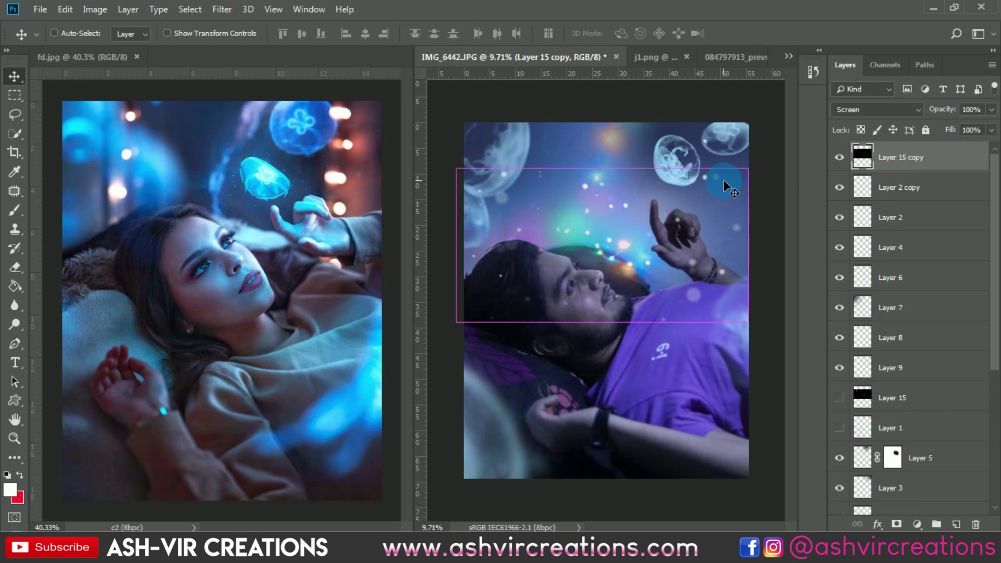
# Step: Free-transform the bokeh copy to about 25% scale, flipped horizontally and rotated about 35°, over the jellyfish above the raised hand
pyautogui.hotkey('ctrl', 't')
pyautogui.moveTo(745, 184); pyautogui.dragTo(731, 115)
pyautogui.scroll(3, 624, 230)
pyautogui.moveTo(714, 163); pyautogui.dragTo(531, 337)
pyautogui.moveTo(543, 301); pyautogui.dragTo(594, 262)
pyautogui.rightClick(593, 260)
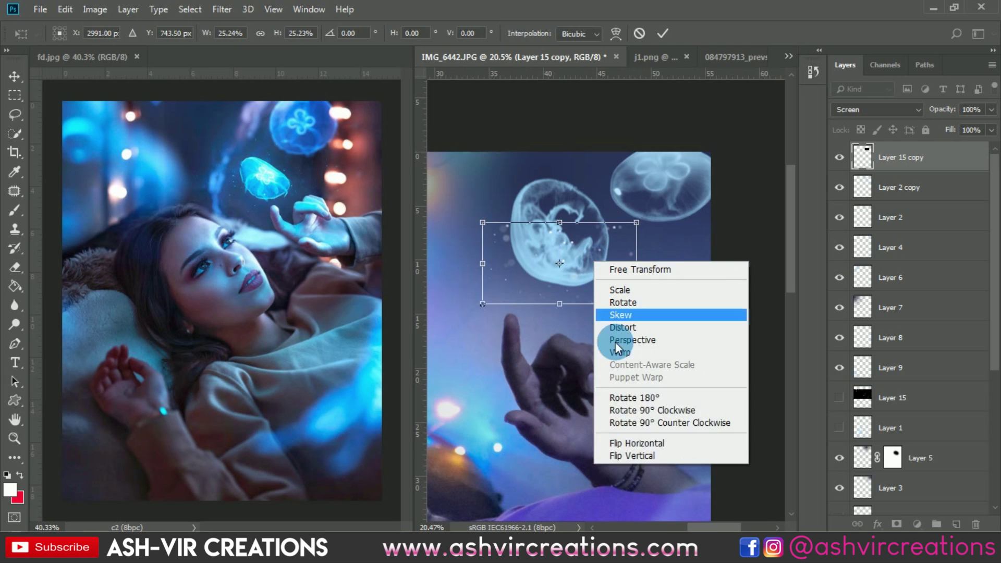
pyautogui.click(625, 443)
pyautogui.moveTo(672, 269); pyautogui.dragTo(477, 199)
pyautogui.moveTo(565, 257); pyautogui.dragTo(559, 238)
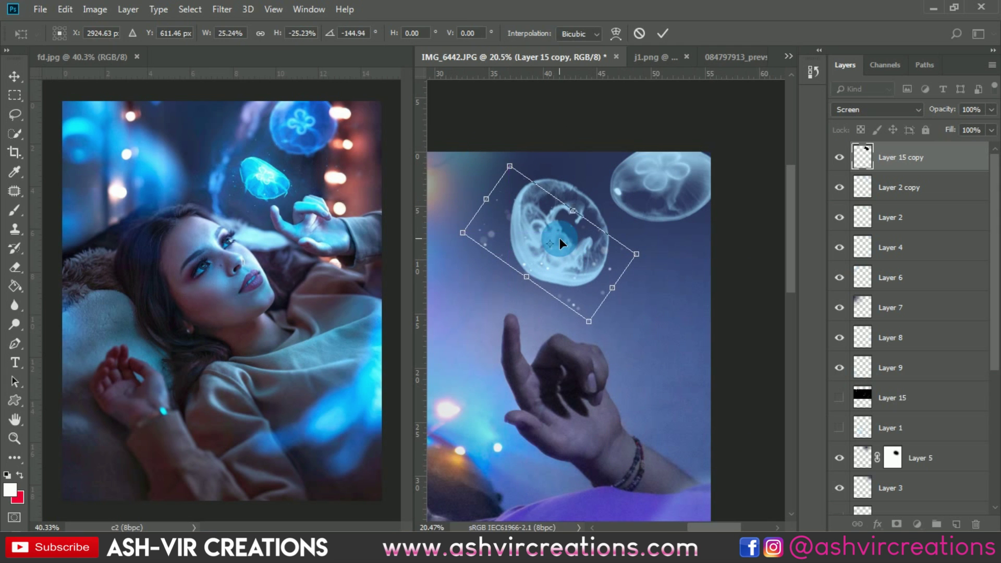
pyautogui.press('Return')
# Step: Erase the large blurry bokeh spots beside the jellyfish's left edge on Layer 15 copy, using a size 80 eraser
pyautogui.scroll(2, 545, 241)
pyautogui.scroll(1, 545, 245)
pyautogui.moveTo(586, 331); pyautogui.dragTo(564, 332)
pyautogui.scroll(4, 649, 276)
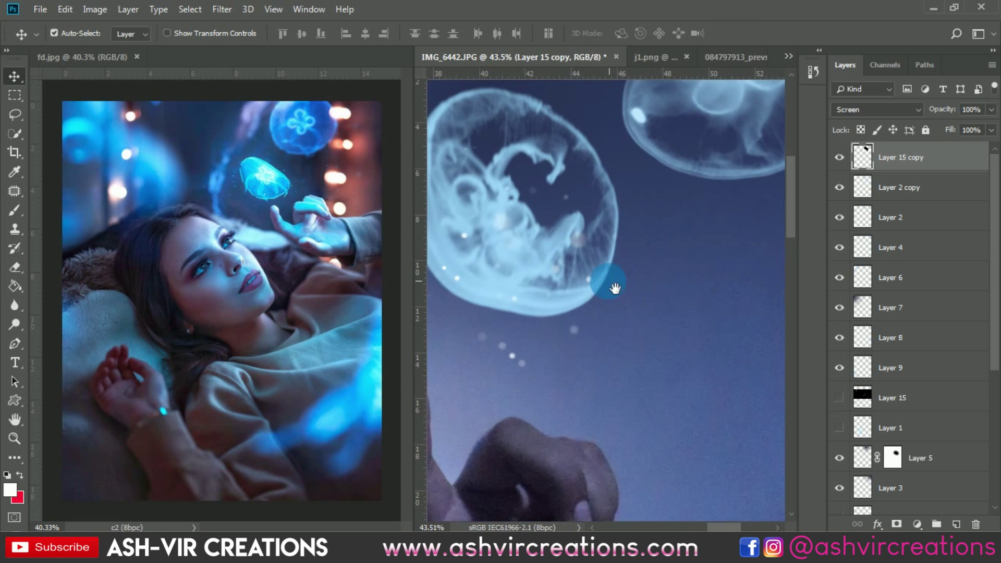
pyautogui.moveTo(614, 287); pyautogui.dragTo(745, 293)
pyautogui.scroll(-4, 739, 287)
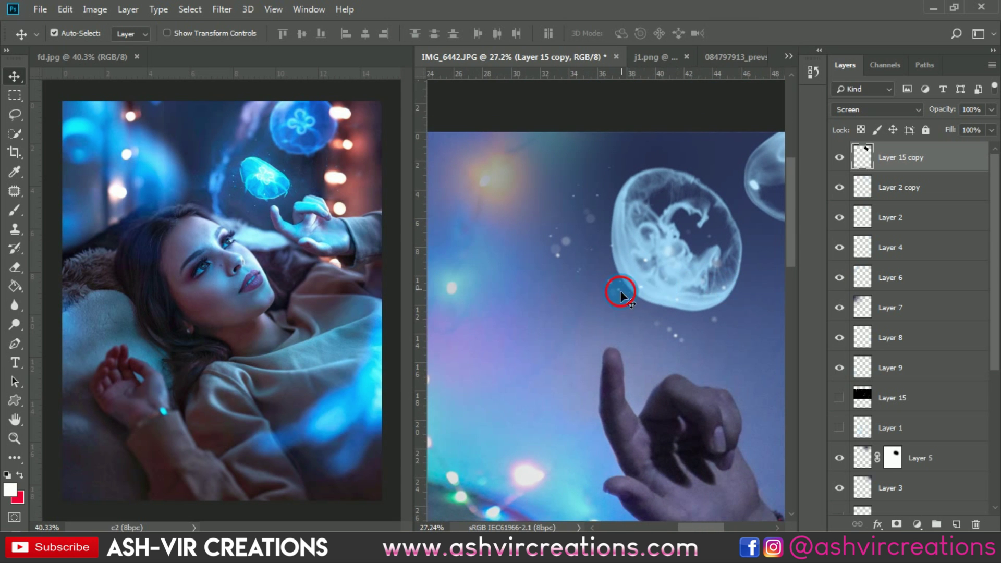
pyautogui.moveTo(620, 290); pyautogui.dragTo(624, 274)
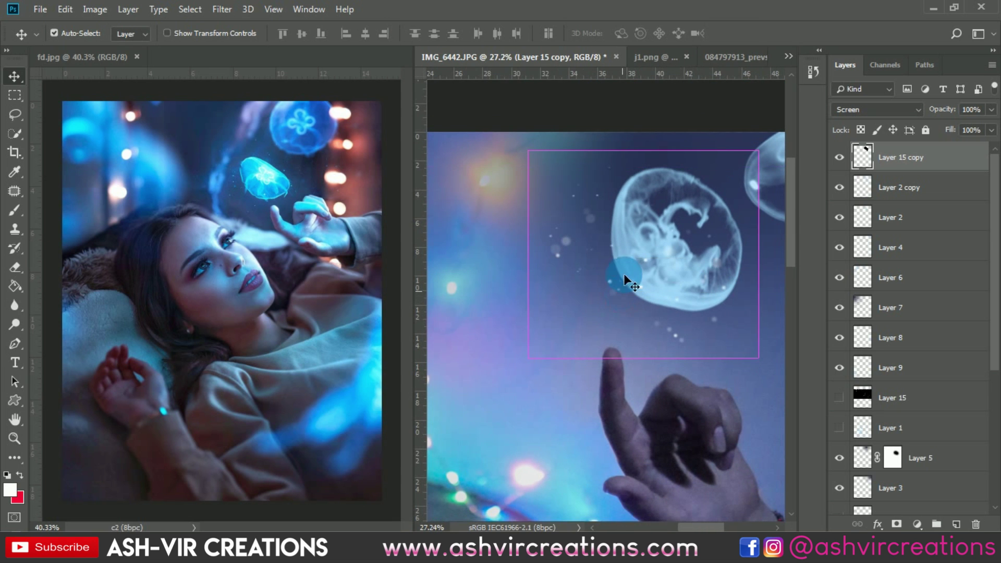
pyautogui.scroll(3, 624, 281)
pyautogui.press('e')
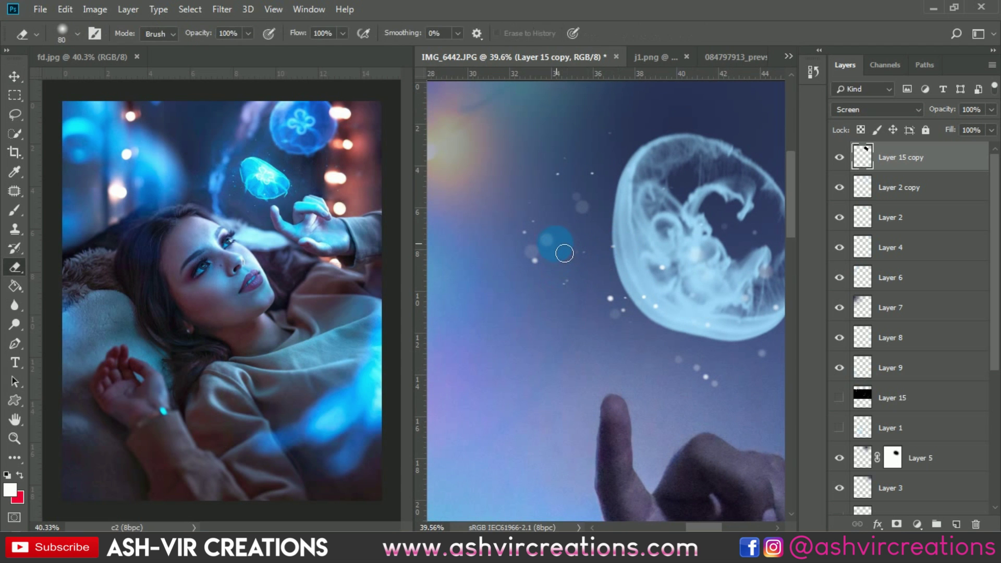
pyautogui.scroll(3, 549, 254)
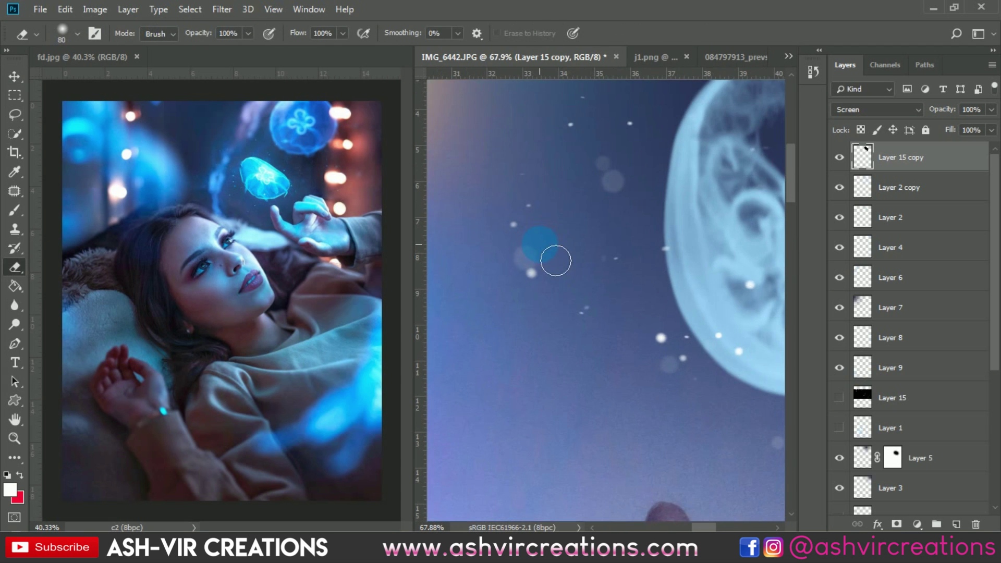
pyautogui.moveTo(573, 260); pyautogui.dragTo(688, 423)
pyautogui.scroll(-4, 665, 395)
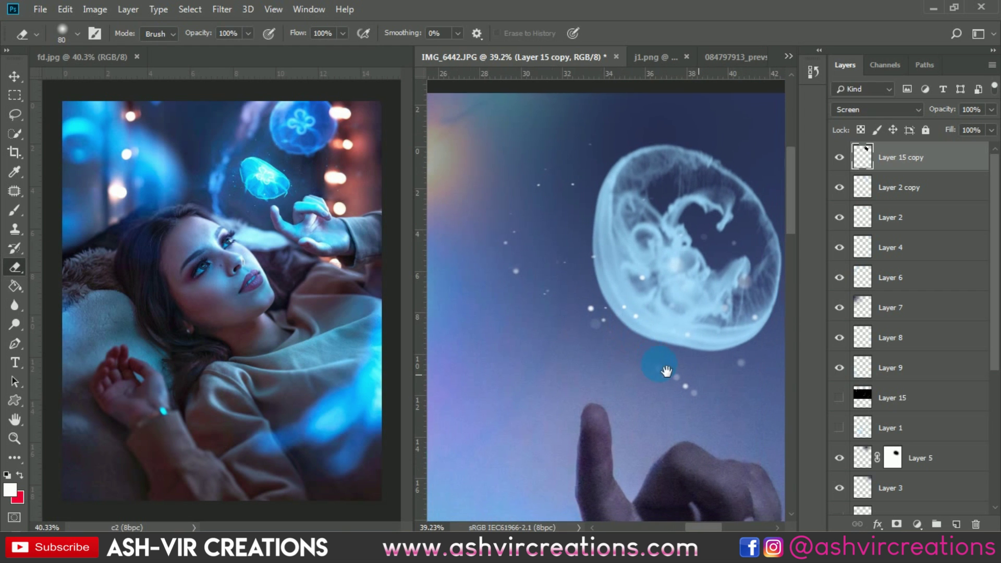
pyautogui.scroll(-1, 665, 371)
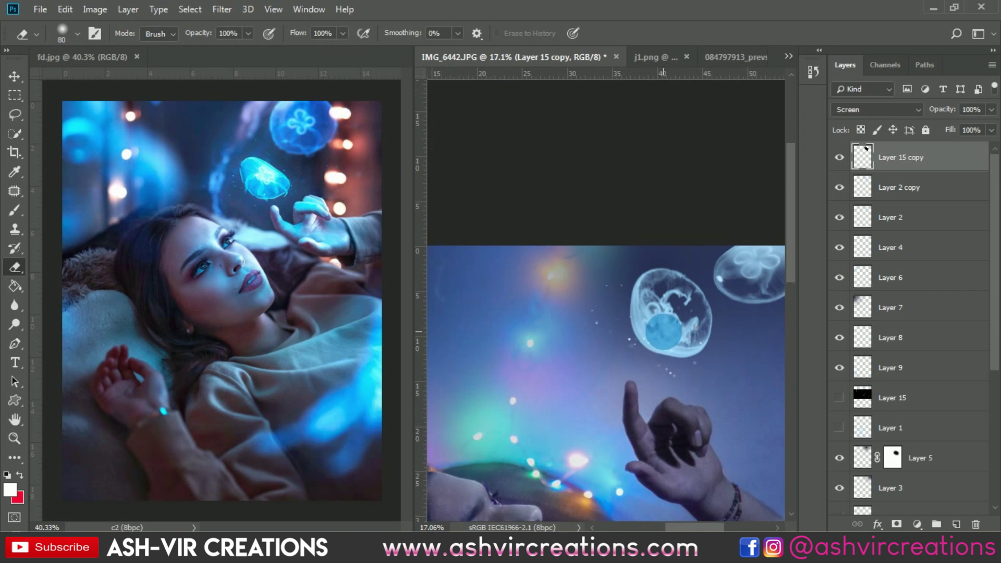
pyautogui.scroll(-1, 663, 335)
# Step: Duplicate the particle layer and place the copy at the jellyfish's right edge, rotated and scaled to about 54%
pyautogui.press('v')
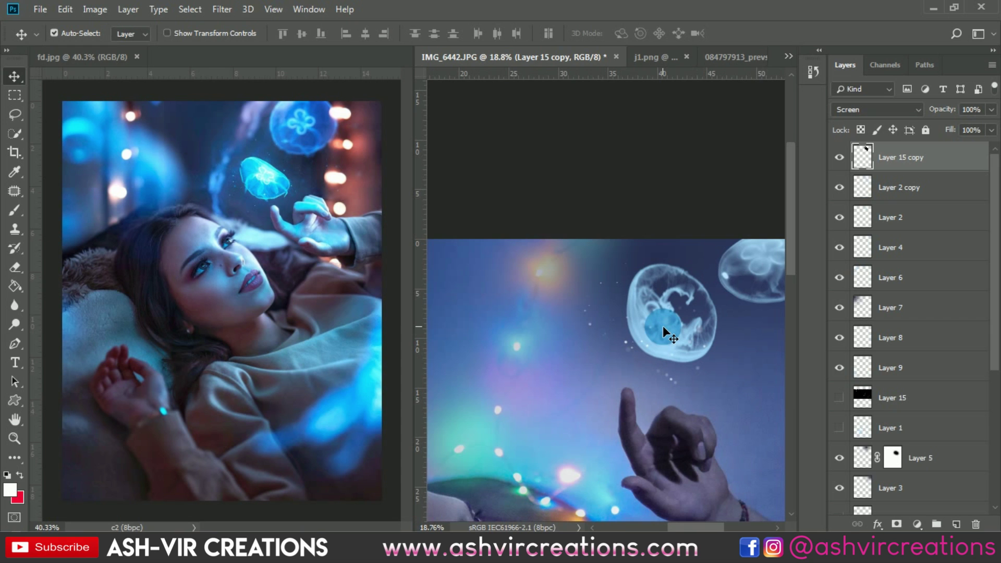
pyautogui.hotkey('ctrl', 'j')
pyautogui.scroll(3, 680, 338)
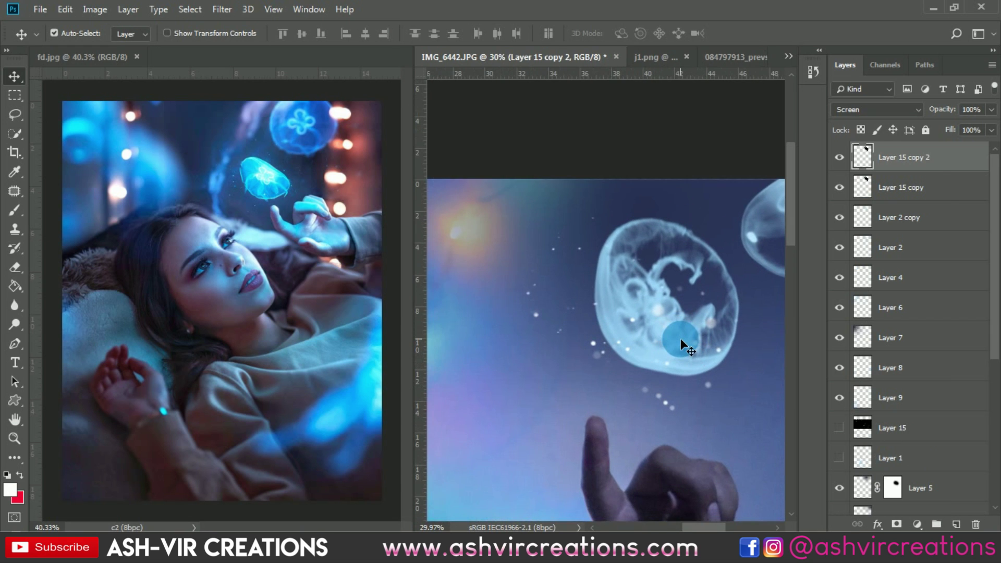
pyautogui.scroll(-2, 681, 339)
pyautogui.moveTo(691, 326); pyautogui.dragTo(677, 272)
pyautogui.scroll(1, 595, 284)
pyautogui.hotkey('ctrl', 't')
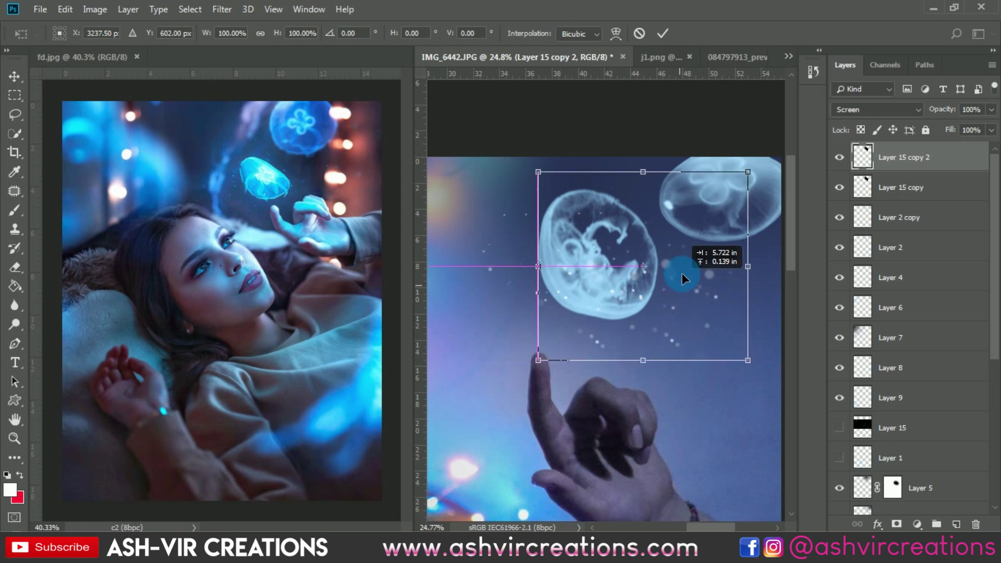
pyautogui.moveTo(717, 383); pyautogui.dragTo(693, 317)
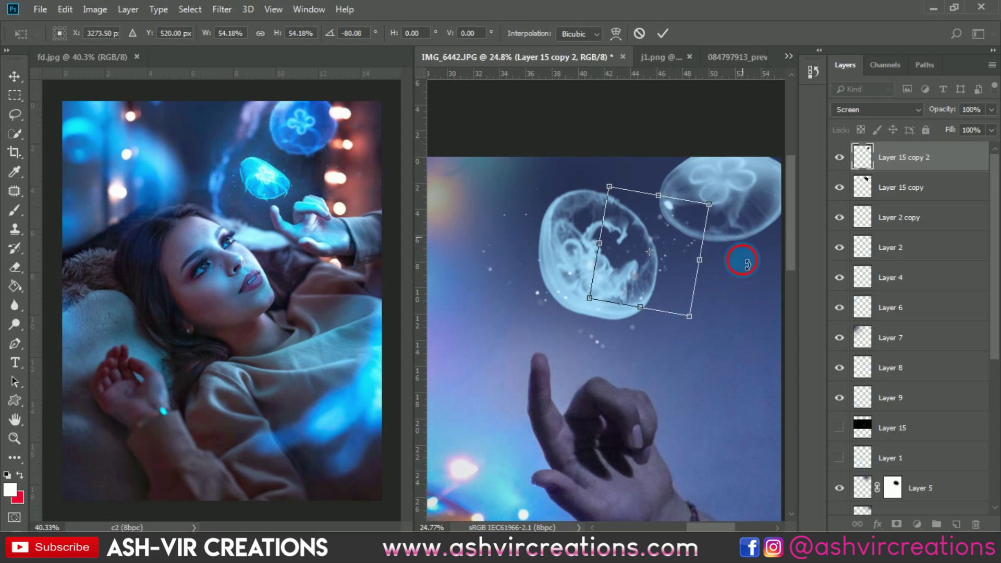
pyautogui.moveTo(742, 260); pyautogui.dragTo(677, 358)
pyautogui.doubleClick(685, 254)
pyautogui.scroll(4, 680, 256)
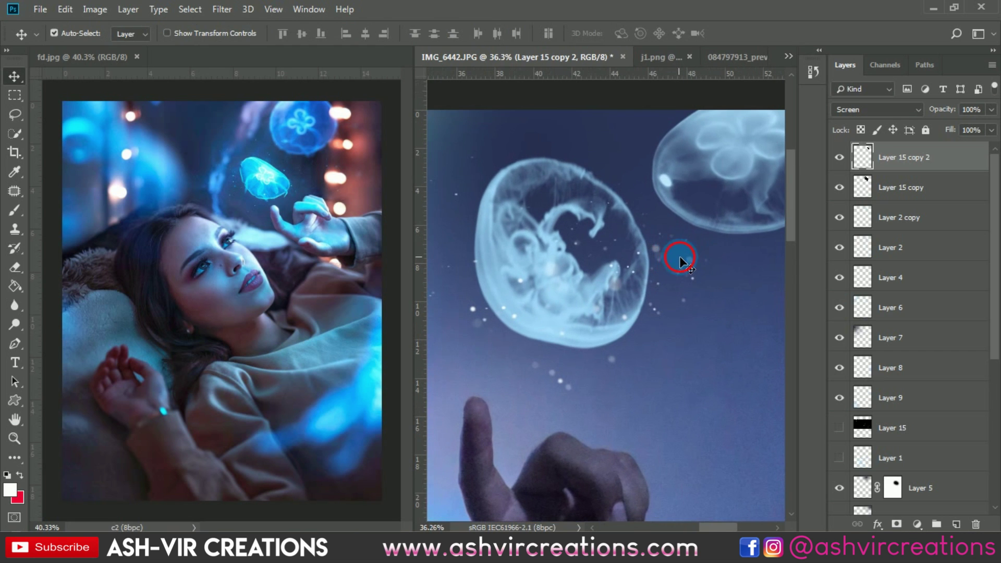
pyautogui.moveTo(680, 255)
pyautogui.mouseDown()
pyautogui.moveTo(717, 206)
pyautogui.moveTo(665, 298)
pyautogui.moveTo(659, 271)
pyautogui.mouseUp()
# Step: Erase the blurry spots around the jellyfish's right edge on Layer 15 copy 2 and inside it on Layer 15 copy
pyautogui.scroll(3, 659, 271)
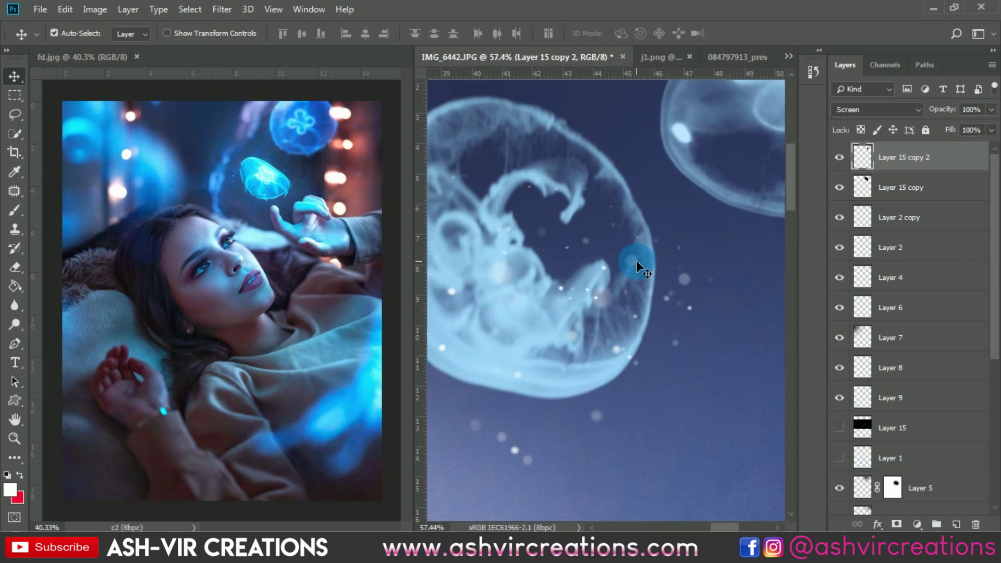
pyautogui.press('e')
pyautogui.moveTo(700, 296)
pyautogui.mouseDown()
pyautogui.moveTo(643, 273)
pyautogui.moveTo(628, 360)
pyautogui.moveTo(682, 351)
pyautogui.moveTo(685, 361)
pyautogui.moveTo(731, 333)
pyautogui.moveTo(630, 283)
pyautogui.moveTo(604, 257)
pyautogui.moveTo(620, 320)
pyautogui.moveTo(615, 277)
pyautogui.mouseUp()
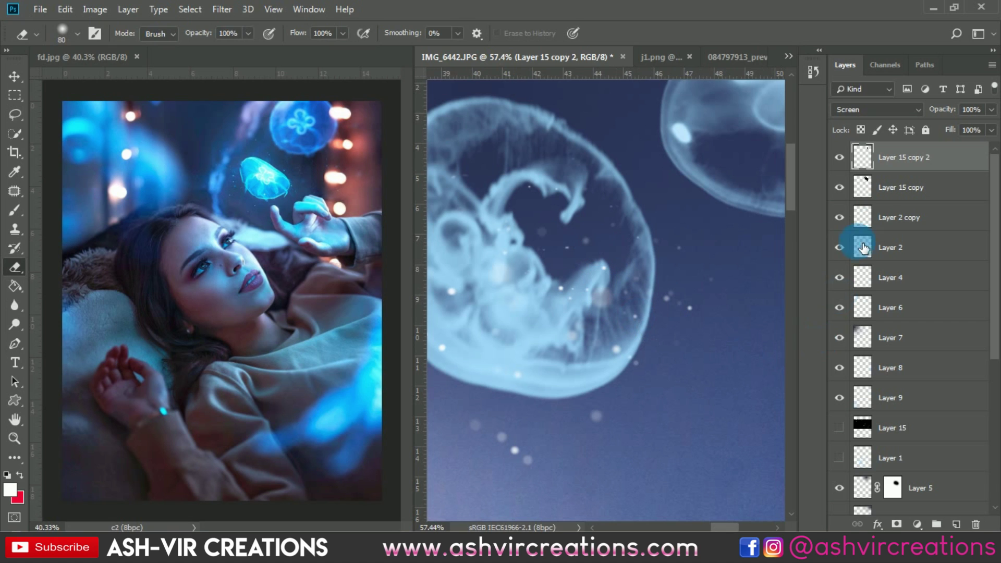
pyautogui.click(880, 189)
pyautogui.moveTo(506, 279)
pyautogui.mouseDown()
pyautogui.moveTo(609, 318)
pyautogui.moveTo(593, 339)
pyautogui.mouseUp()
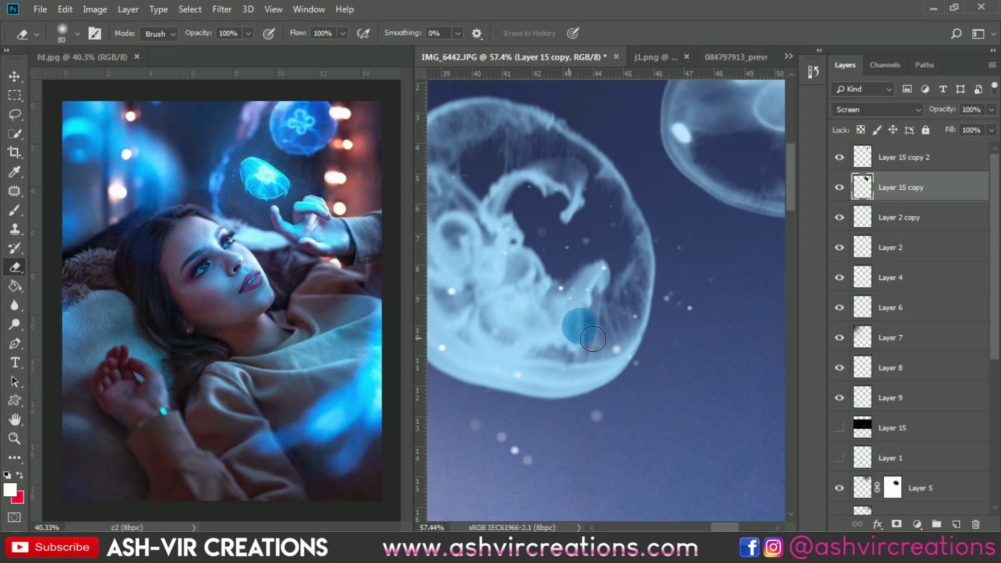
pyautogui.scroll(-2, 591, 349)
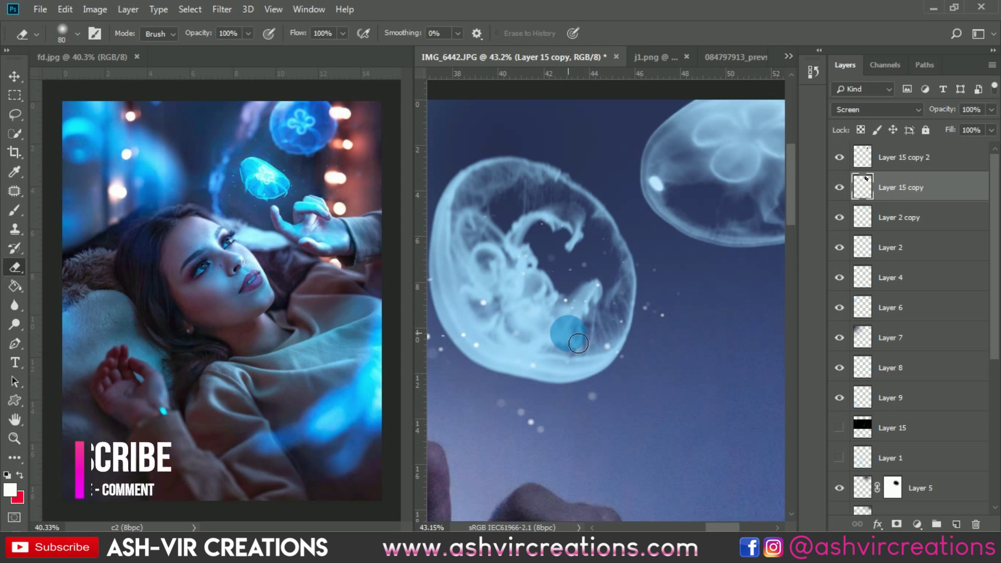
# Step: Compare the jellyfish with and without Layer 15 copy, Layer 2 copy and Layer 15 copy 2 by toggling their visibility
pyautogui.press('v')
pyautogui.moveTo(567, 327); pyautogui.dragTo(613, 320)
pyautogui.click(837, 214)
pyautogui.click(841, 187)
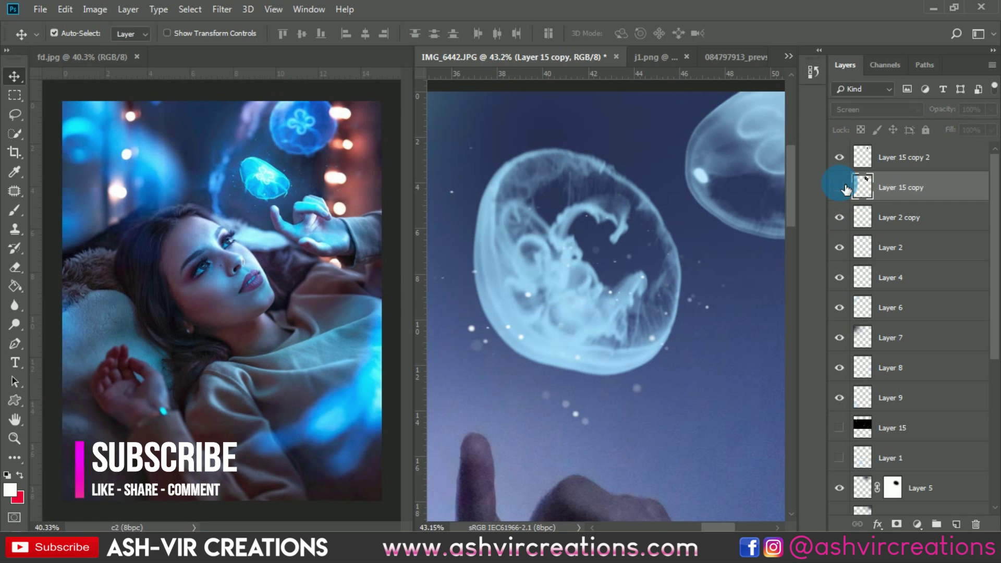
pyautogui.click(840, 188)
pyautogui.click(844, 219)
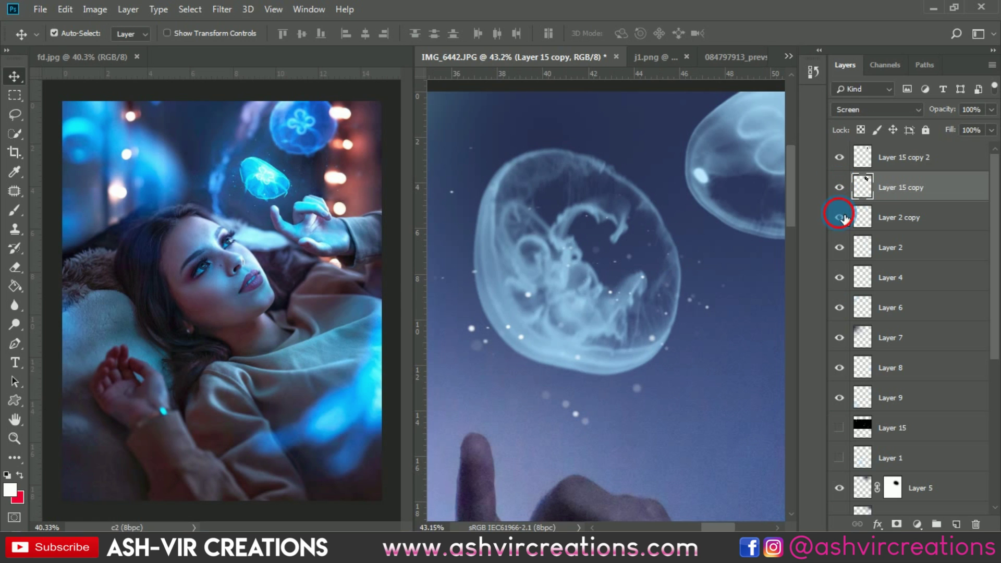
pyautogui.click(844, 217)
pyautogui.click(847, 216)
pyautogui.click(847, 218)
pyautogui.click(845, 218)
pyautogui.click(845, 218)
pyautogui.click(842, 217)
pyautogui.click(842, 217)
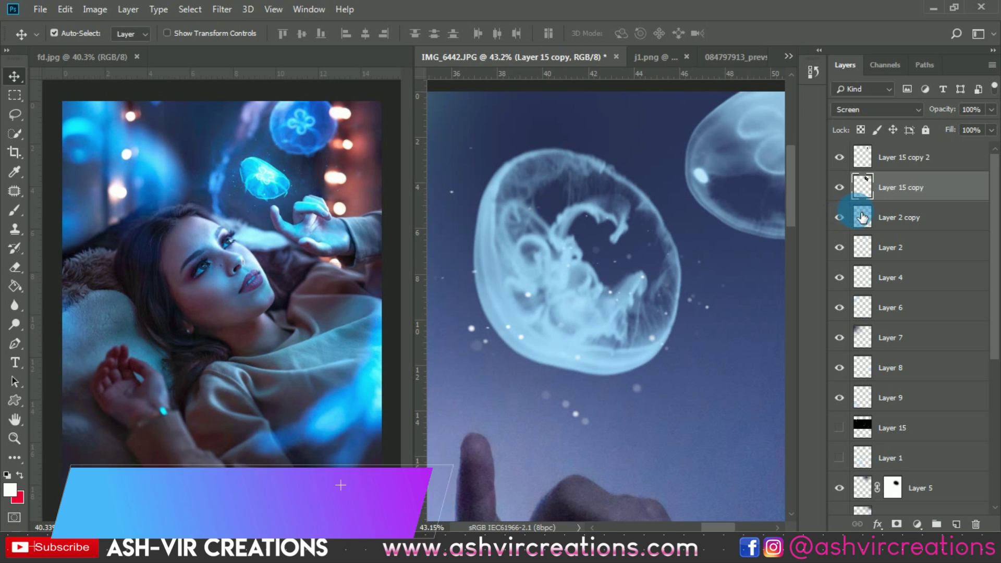
pyautogui.click(845, 157)
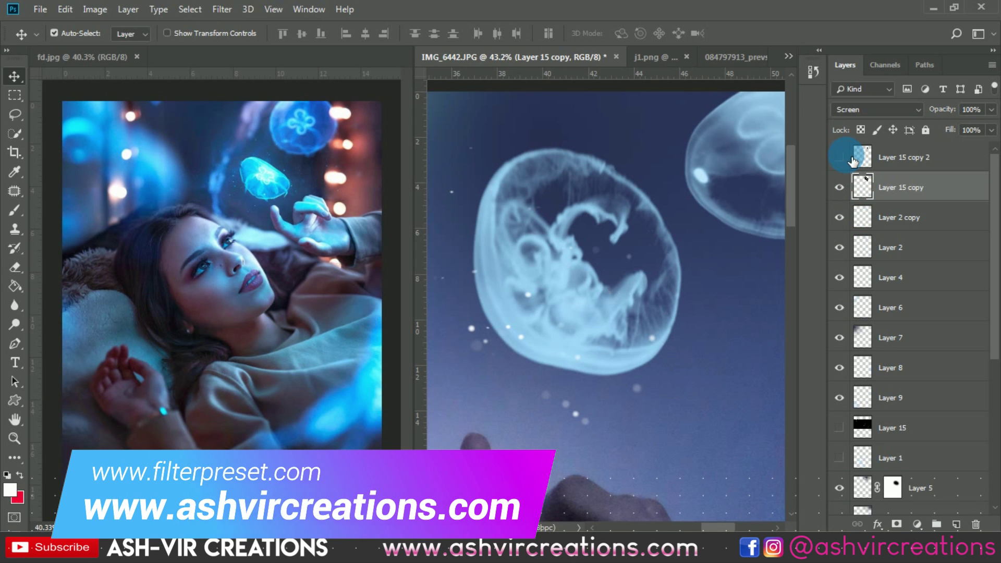
pyautogui.scroll(-5, 705, 198)
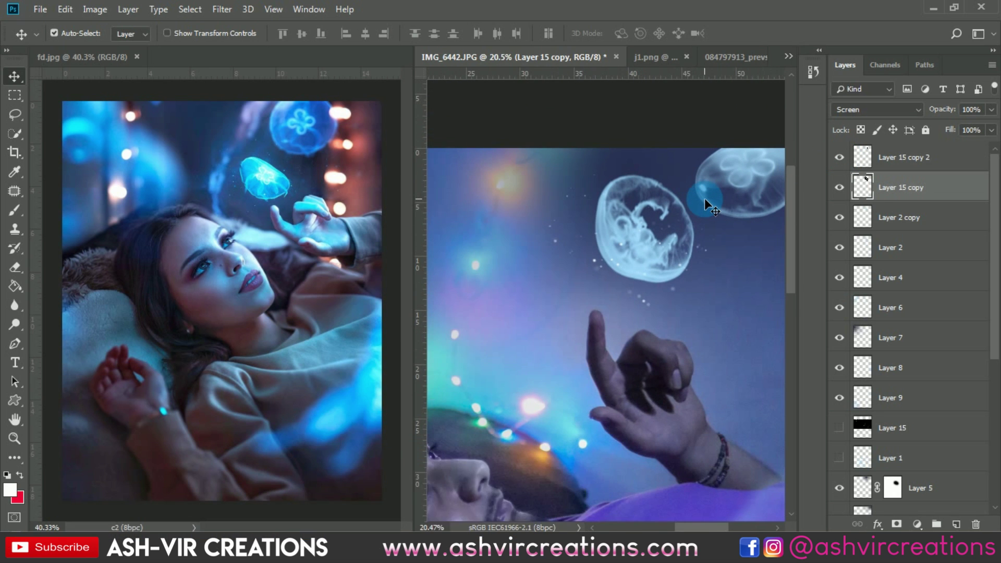
pyautogui.scroll(4, 705, 199)
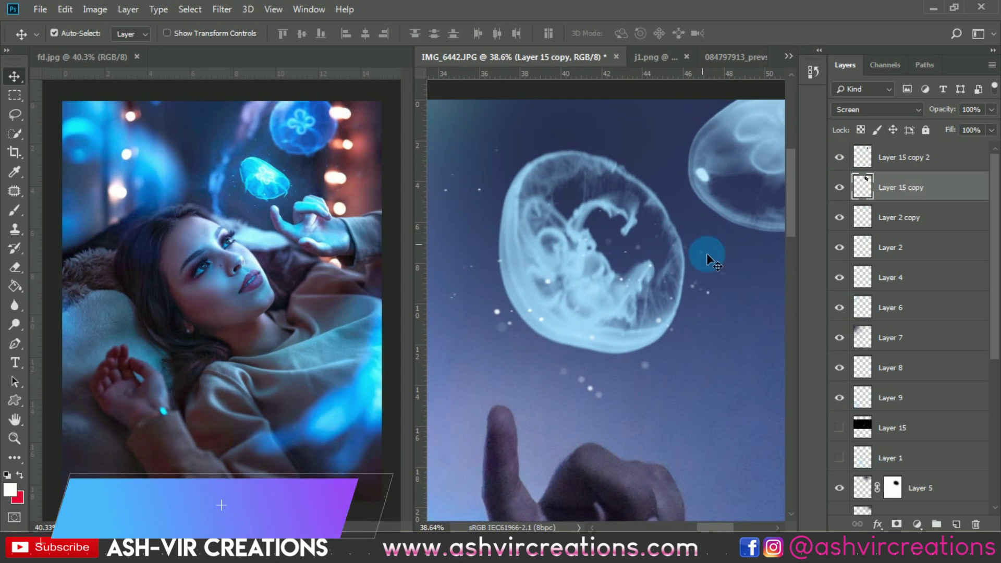
# Step: Rotate the Layer 15 copy 2 particles and reposition them slightly outward from the jellyfish's right edge
pyautogui.moveTo(697, 285)
pyautogui.mouseDown()
pyautogui.moveTo(712, 302)
pyautogui.moveTo(713, 289)
pyautogui.mouseUp()
pyautogui.hotkey('ctrl', 't')
pyautogui.moveTo(766, 230); pyautogui.dragTo(641, 87)
pyautogui.moveTo(703, 225); pyautogui.dragTo(716, 265)
pyautogui.press('Return')
pyautogui.scroll(-3, 740, 253)
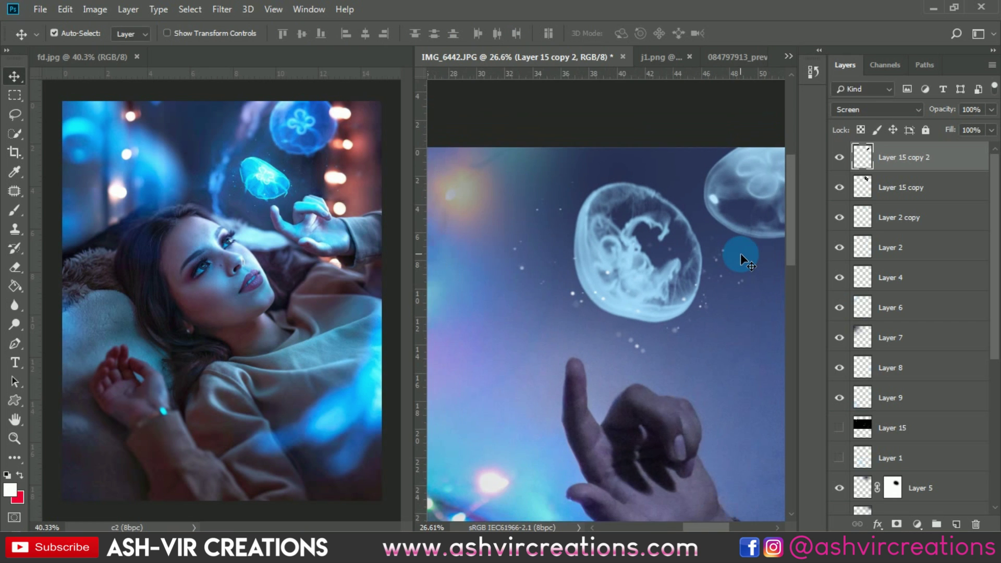
# Step: Duplicate the Layer 15 copy 2 particles into the background left of the raised fingertip and rotate the copy about 111°
pyautogui.scroll(-2, 740, 252)
pyautogui.scroll(-2, 736, 235)
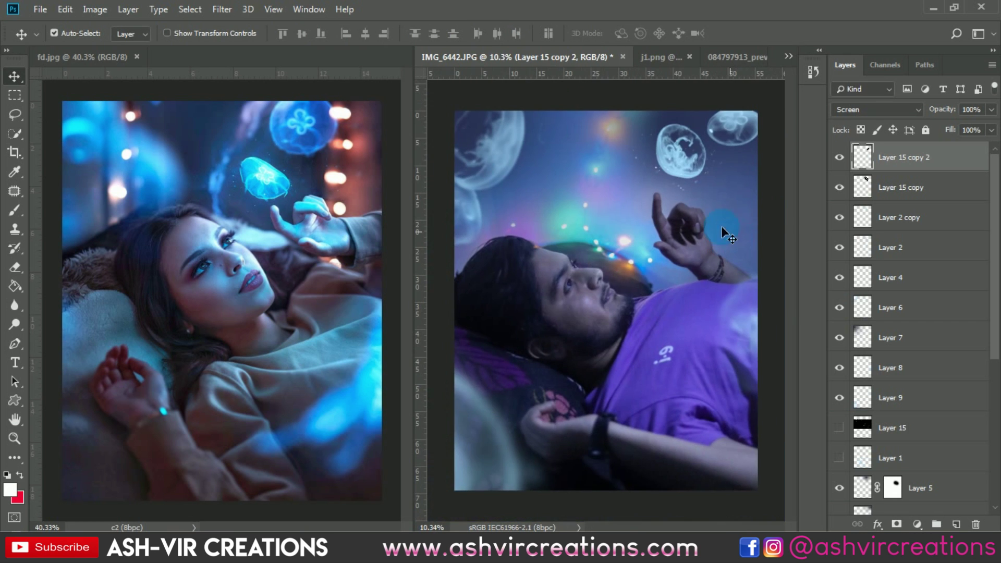
pyautogui.scroll(2, 674, 137)
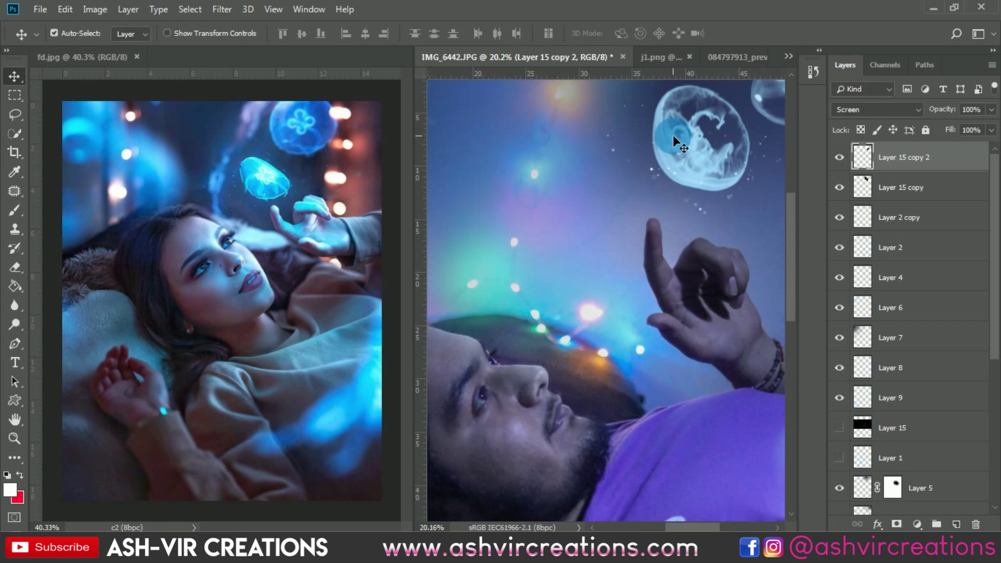
pyautogui.scroll(-2, 674, 136)
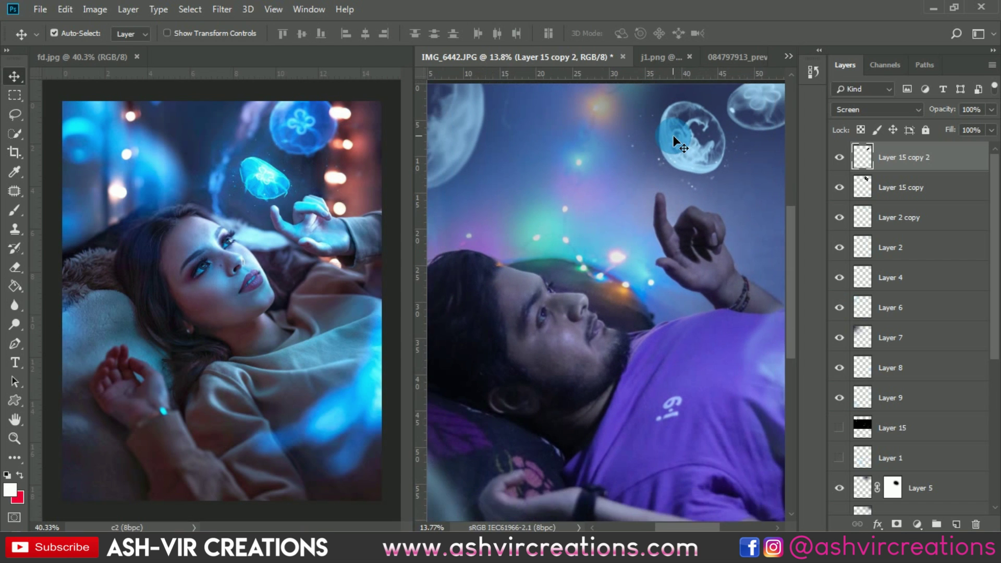
pyautogui.moveTo(673, 136); pyautogui.dragTo(630, 207)
pyautogui.hotkey('ctrl', 't')
pyautogui.scroll(5, 623, 198)
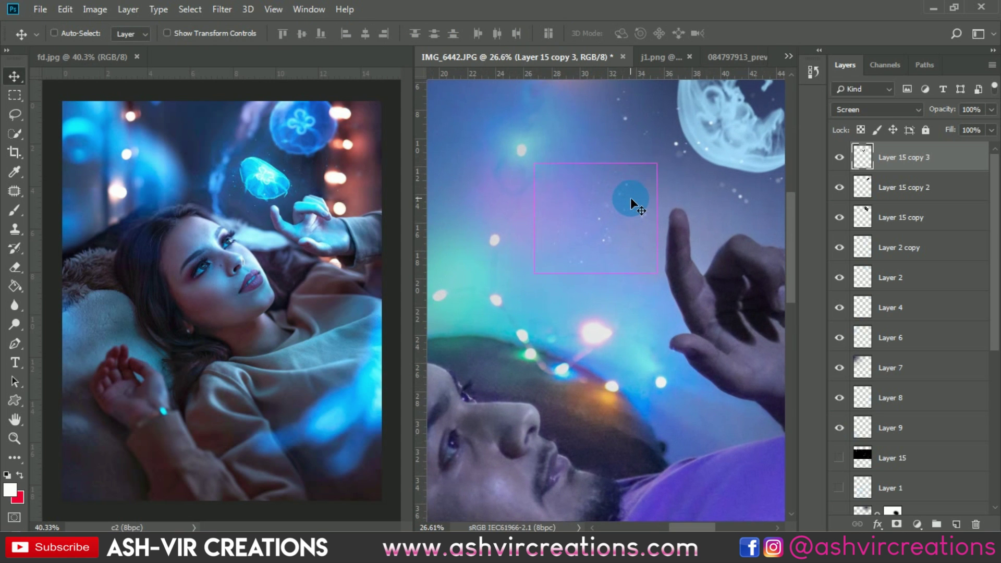
pyautogui.moveTo(690, 186); pyautogui.dragTo(592, 317)
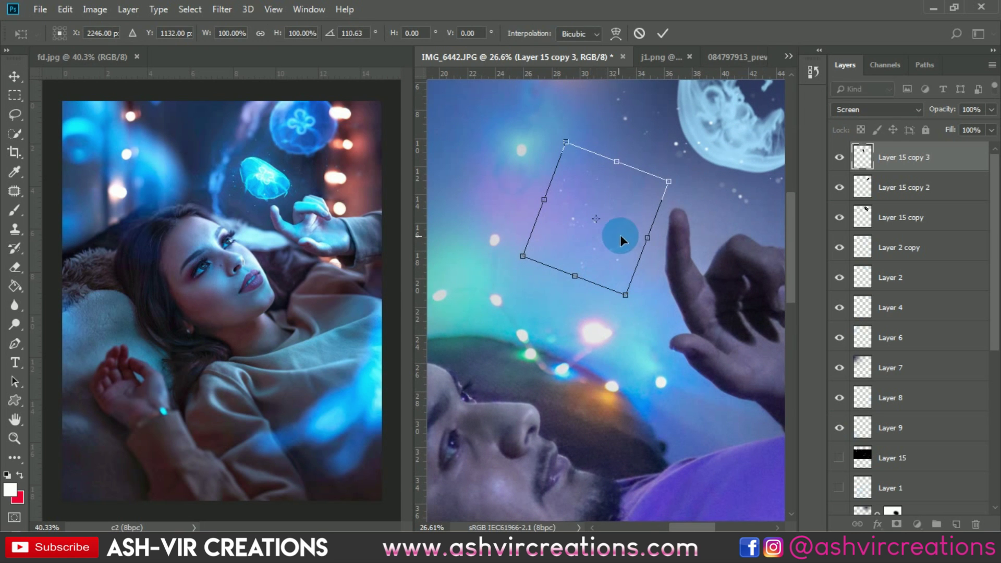
pyautogui.press('Return')
pyautogui.scroll(3, 630, 217)
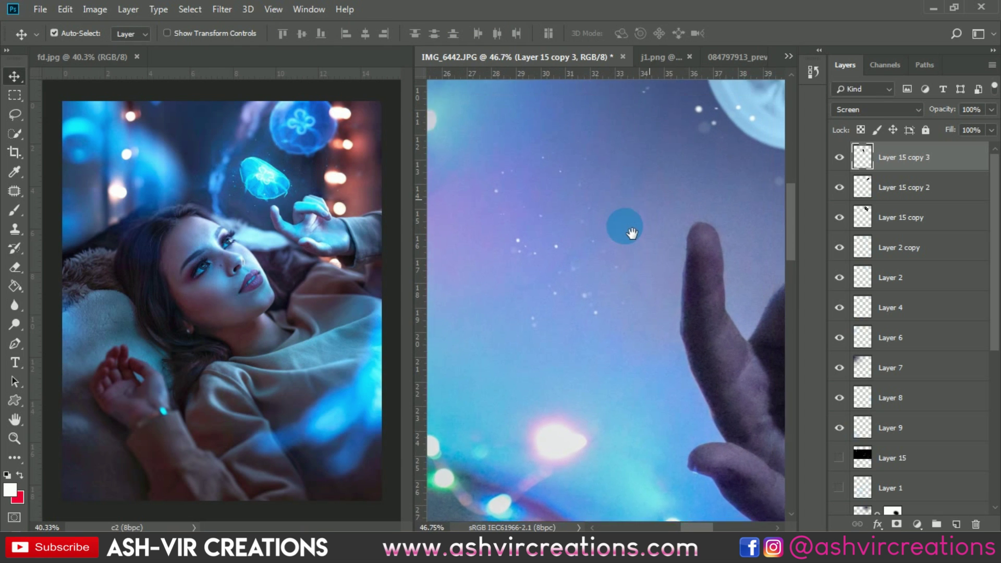
pyautogui.scroll(-5, 624, 228)
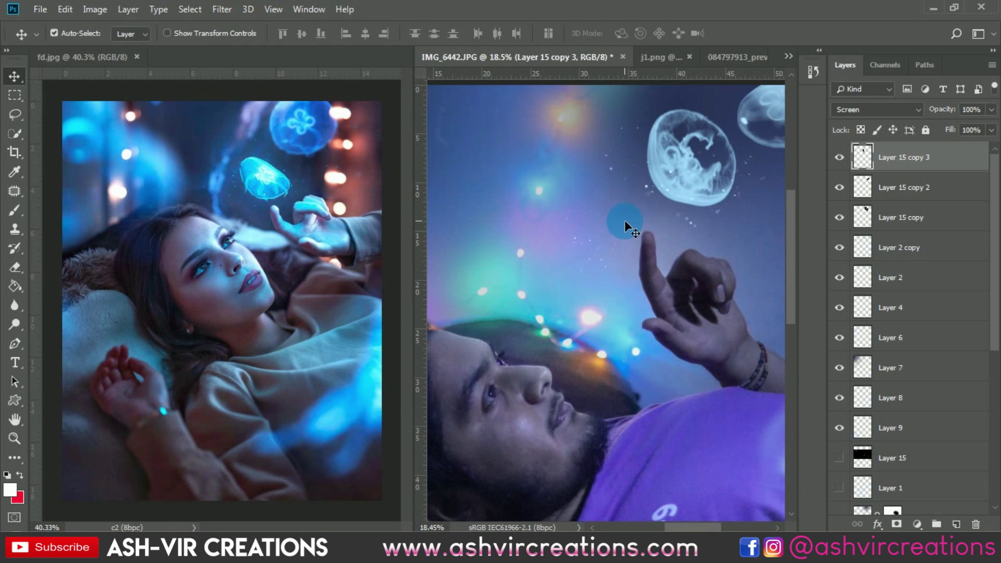
# Step: Move the Layer 15 copy 3 particles slightly up and to the right, towards the jellyfish
pyautogui.hotkey('ctrl', 't')
pyautogui.moveTo(604, 209); pyautogui.dragTo(614, 202)
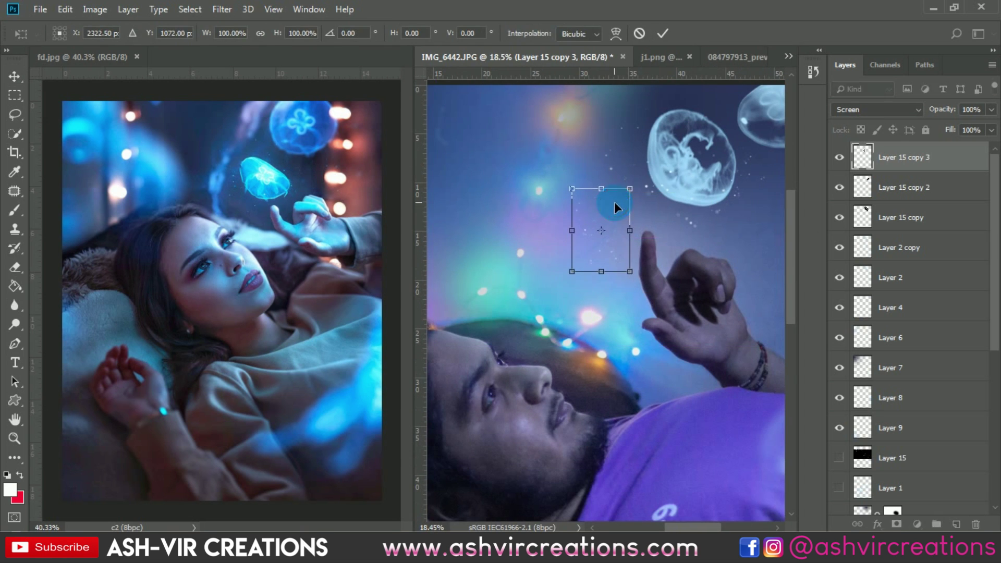
pyautogui.press('Return')
# Step: Erase a bright particle on Layer 15 copy between the jellyfish's lower edge and the raised fingertip
pyautogui.scroll(4, 614, 203)
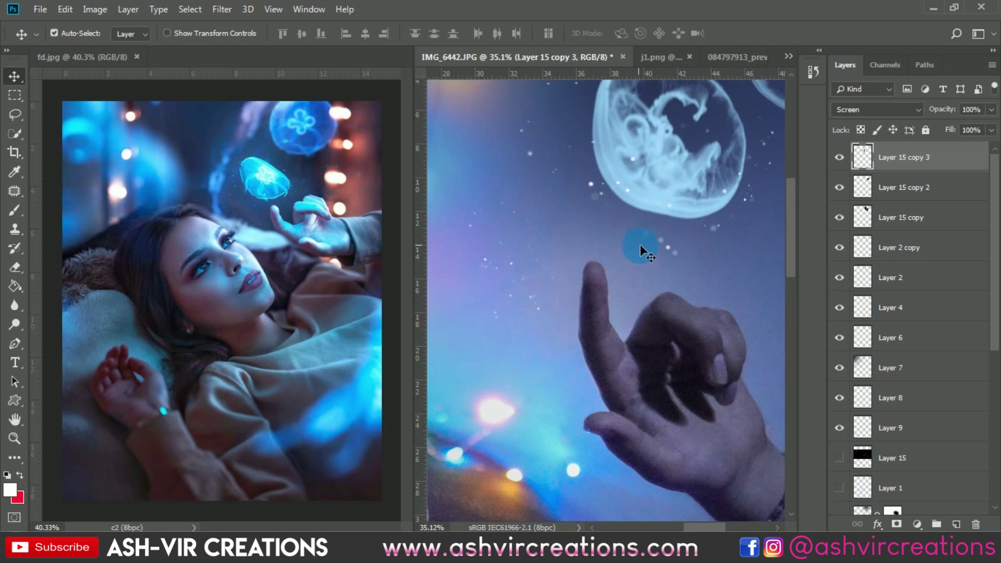
pyautogui.scroll(2, 672, 250)
pyautogui.click(674, 233)
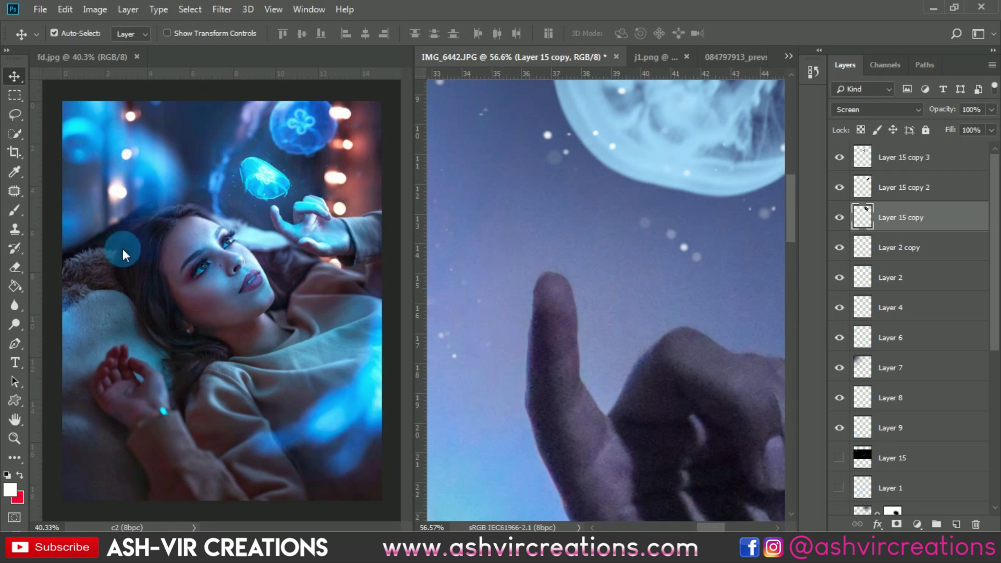
pyautogui.click(16, 266)
pyautogui.click(624, 246)
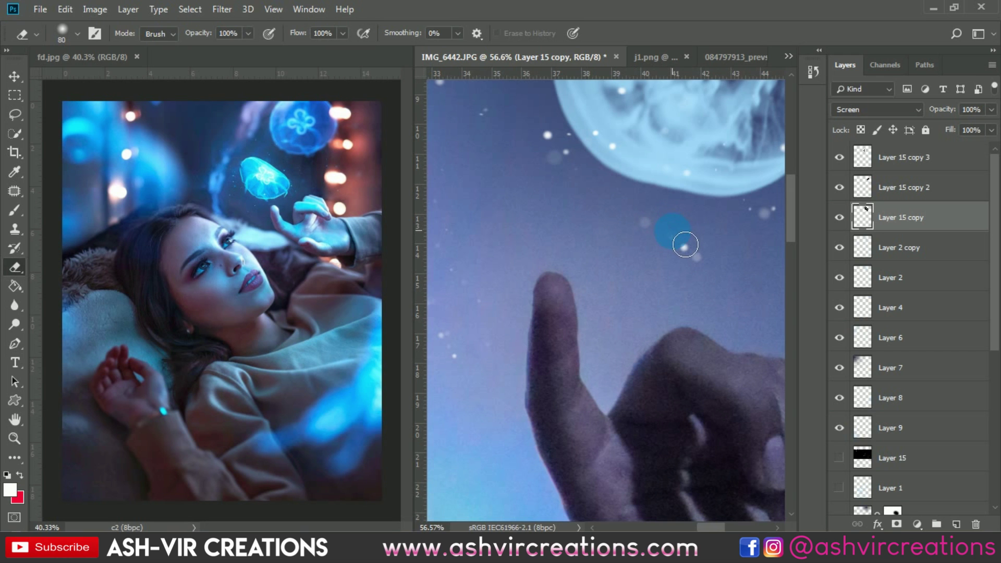
pyautogui.scroll(-5, 692, 242)
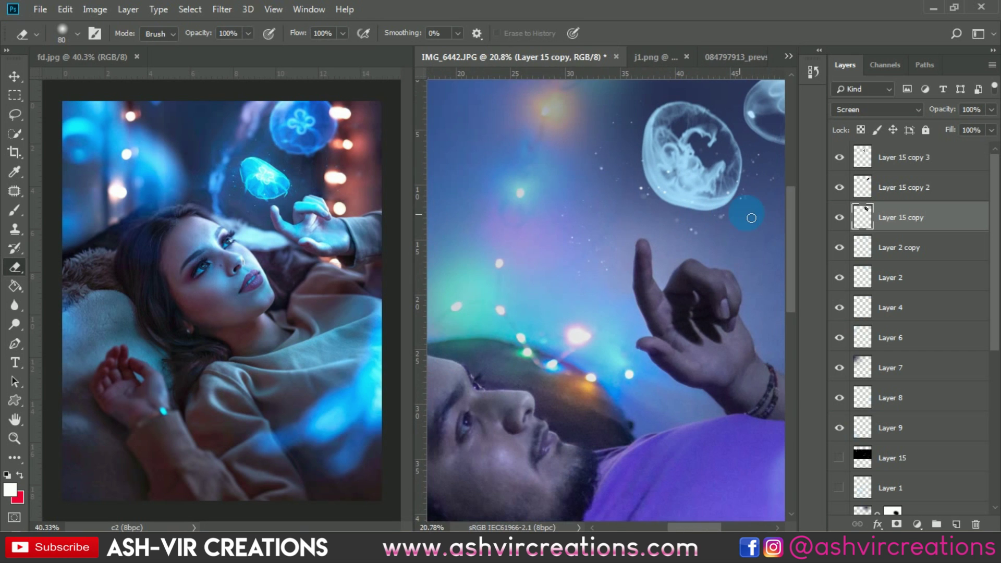
pyautogui.scroll(-1, 751, 218)
pyautogui.press('v')
pyautogui.scroll(-3, 721, 209)
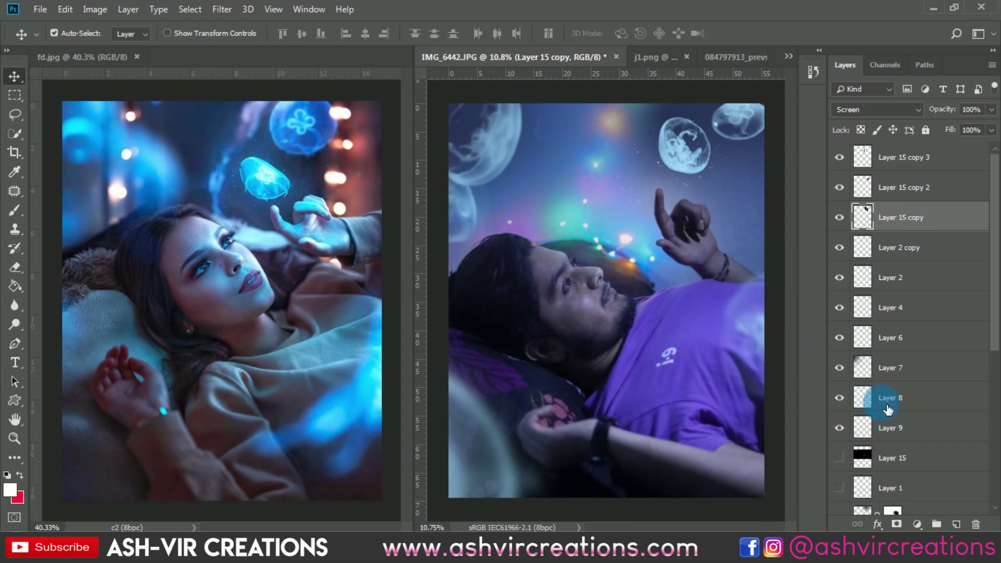
pyautogui.scroll(-5, 887, 409)
pyautogui.click(915, 470)
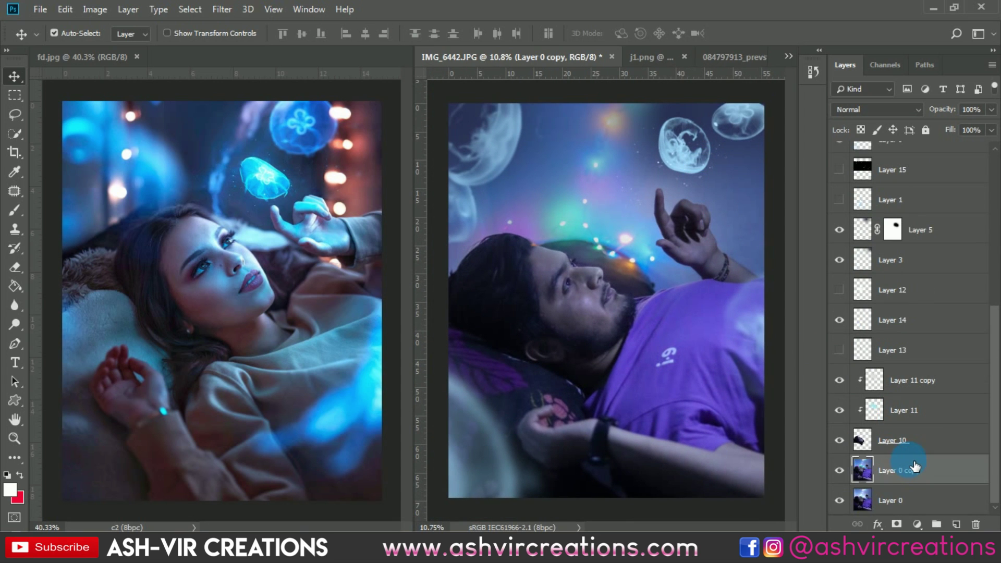
pyautogui.scroll(5, 907, 443)
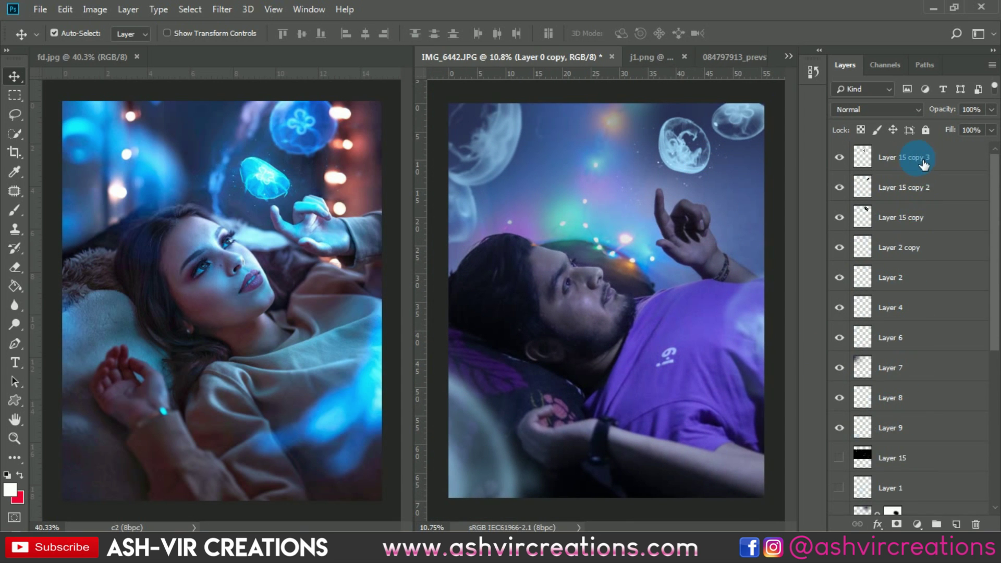
# Step: Show Layer 15, try its bokeh particles further up and left over the background, and delete the layer
pyautogui.click(883, 458)
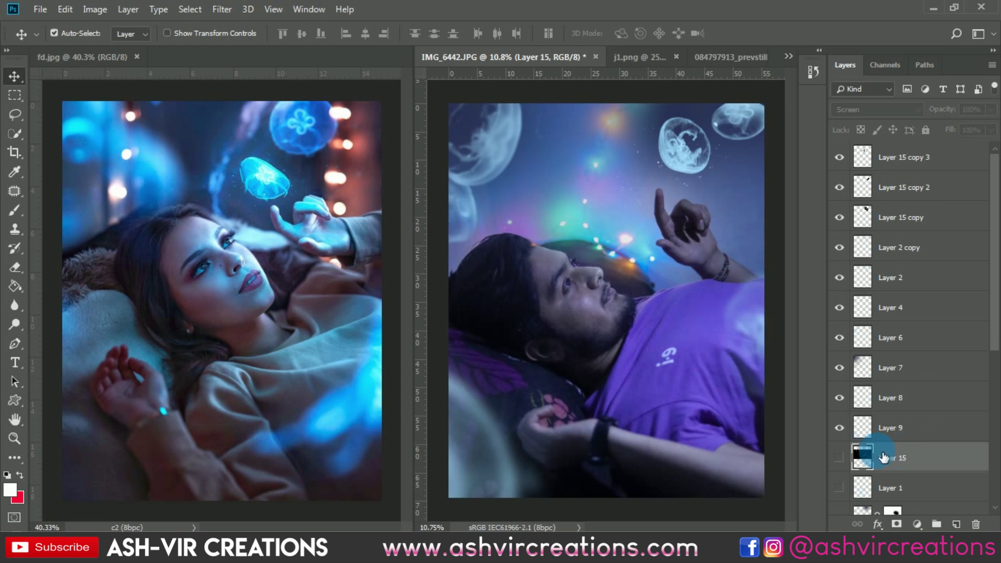
pyautogui.click(840, 458)
pyautogui.hotkey('ctrl', 't')
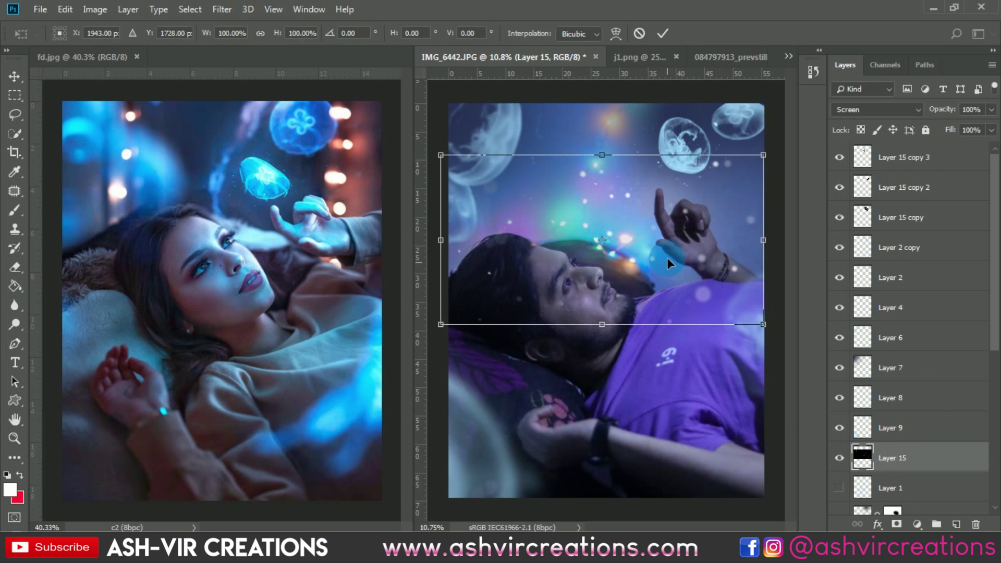
pyautogui.moveTo(664, 247); pyautogui.dragTo(590, 177)
pyautogui.press('Return')
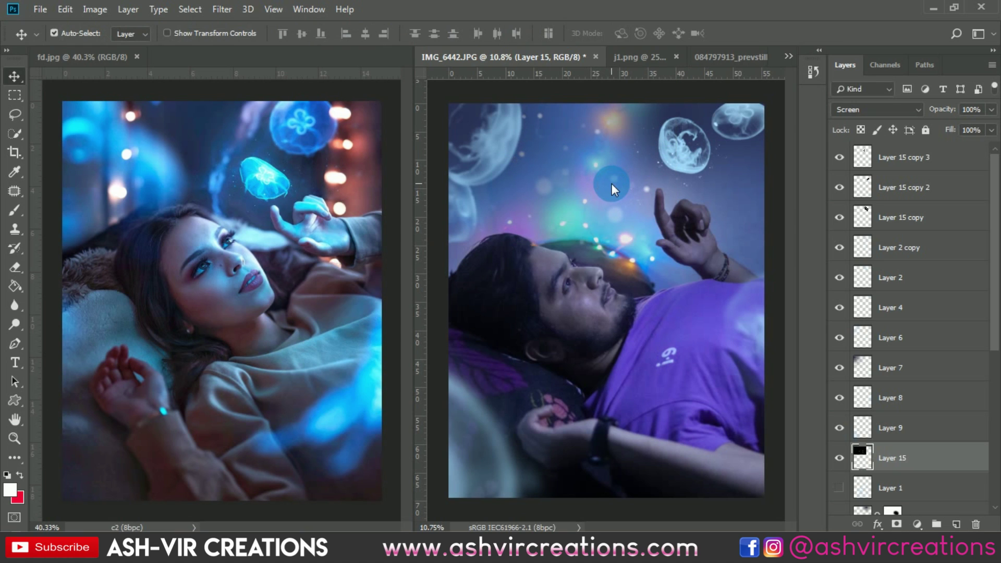
pyautogui.press('Delete')
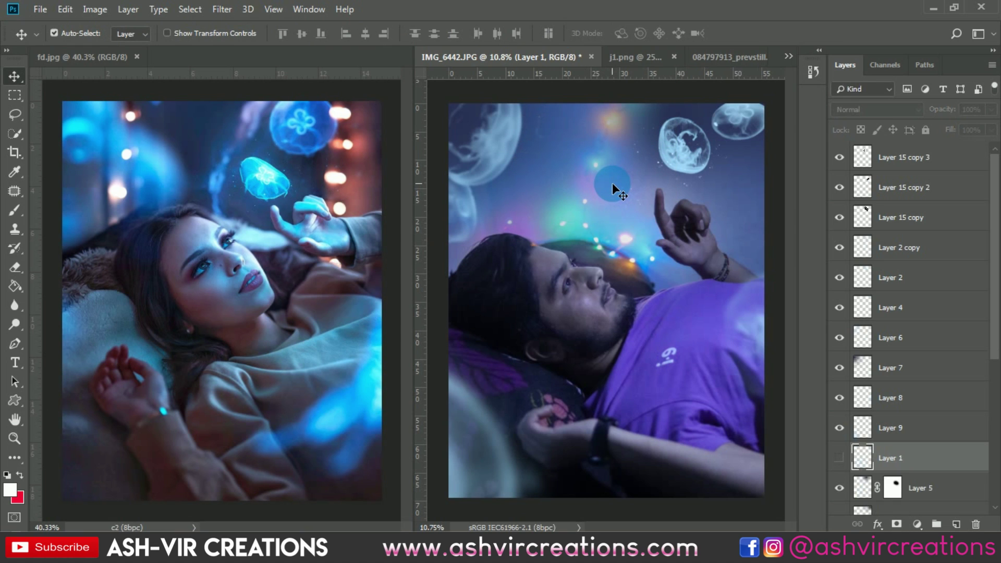
# Step: Start opening another image and browse drive G: to the party club bokeh blur folder inside 01- Photo BGS 2k18
pyautogui.scroll(-2, 612, 183)
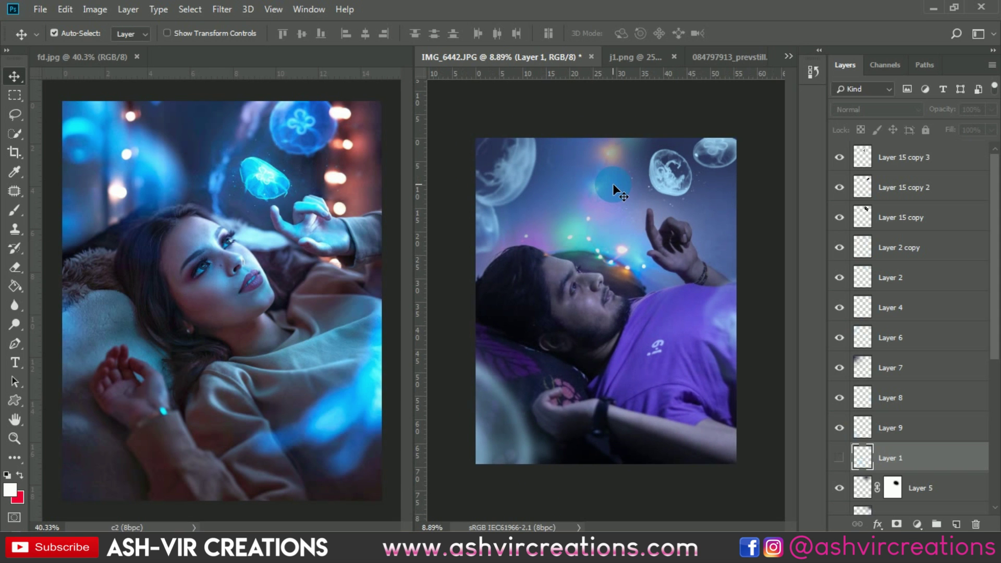
pyautogui.click(35, 8)
pyautogui.click(50, 32)
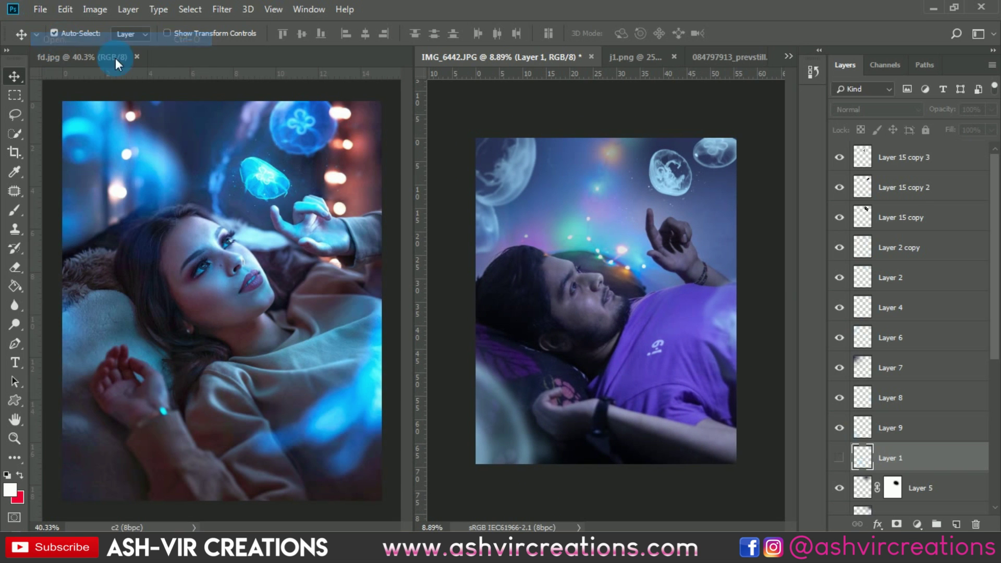
pyautogui.scroll(-3, 521, 401)
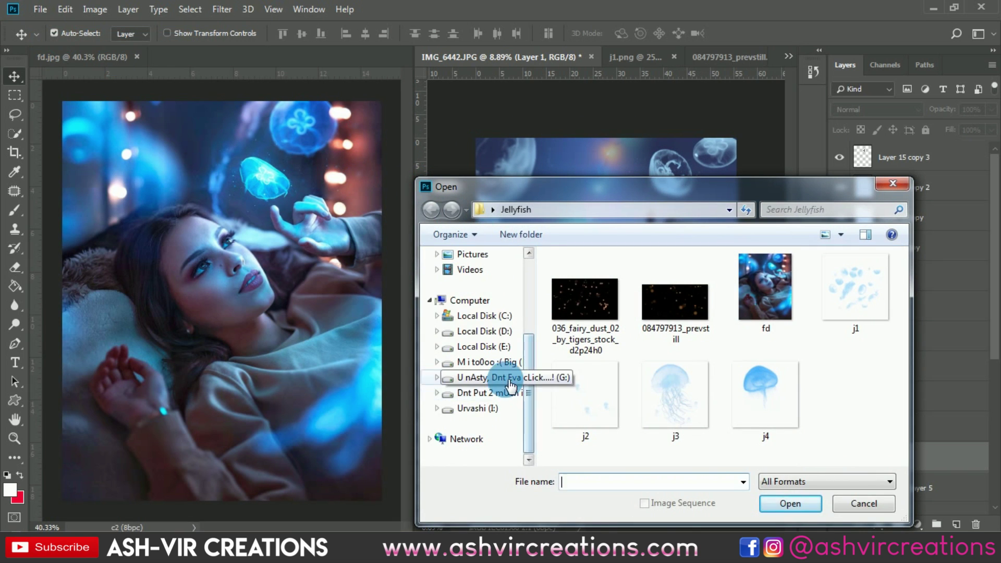
pyautogui.click(510, 381)
pyautogui.click(498, 362)
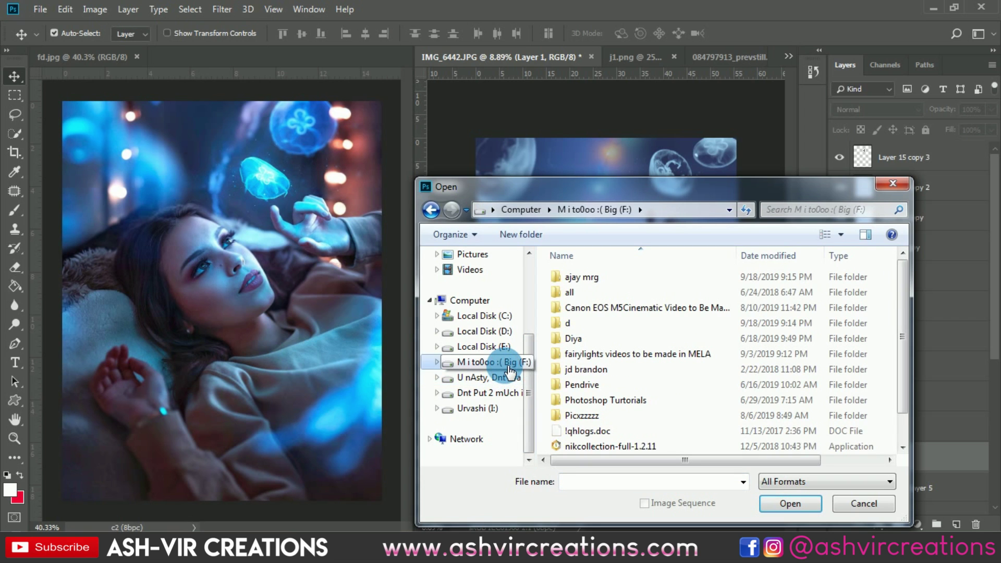
pyautogui.click(505, 377)
pyautogui.doubleClick(576, 322)
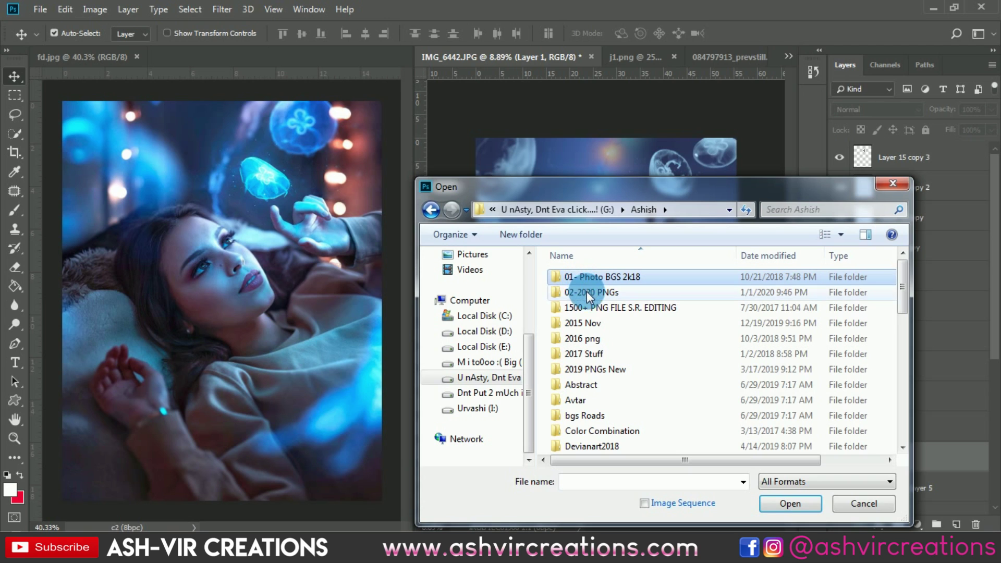
pyautogui.doubleClick(592, 277)
pyautogui.scroll(-2, 593, 280)
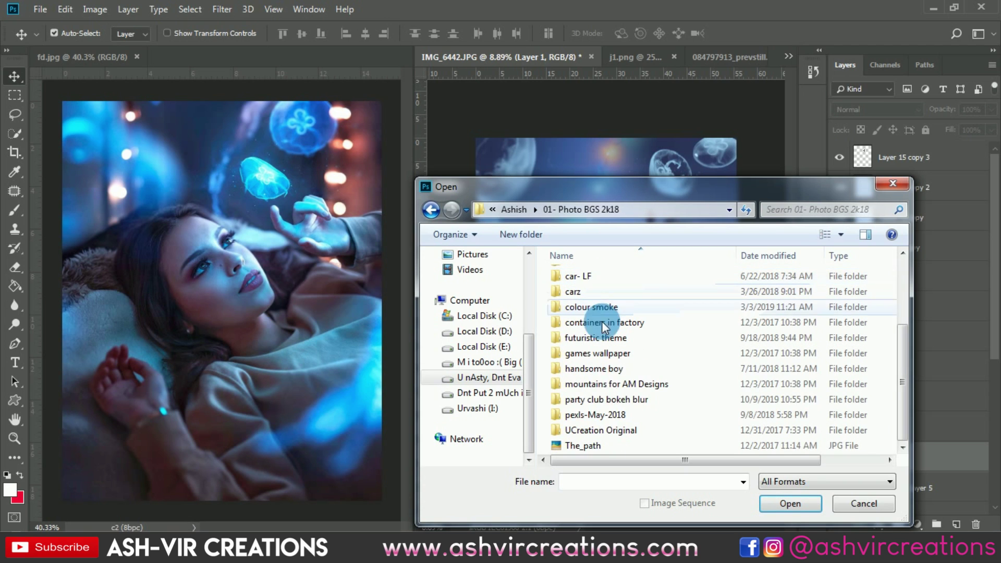
pyautogui.doubleClick(609, 397)
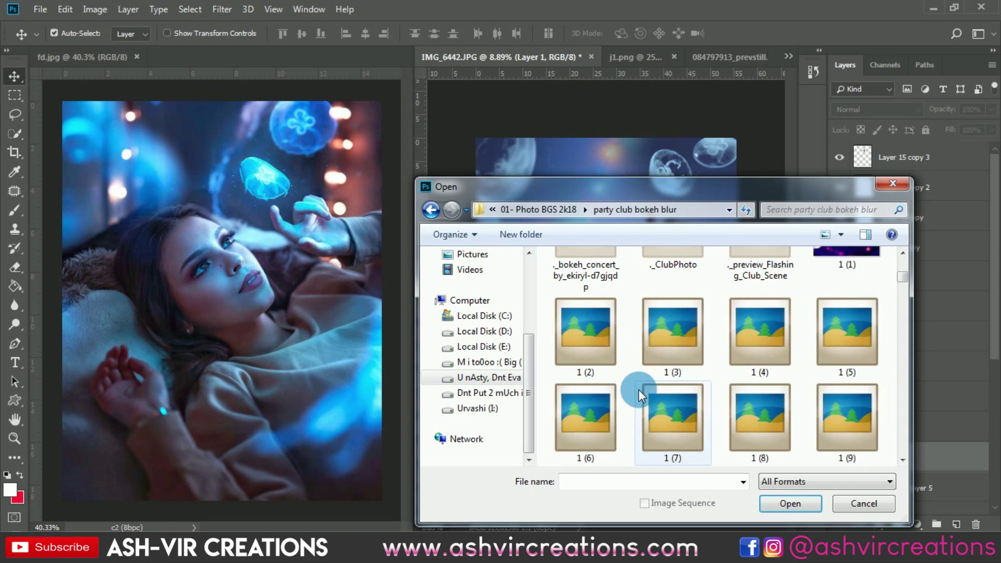
# Step: Look through the bokeh pictures for a dark one with soft light spots and open ashvirphoto-791287
pyautogui.scroll(-3, 639, 391)
pyautogui.scroll(-3, 638, 391)
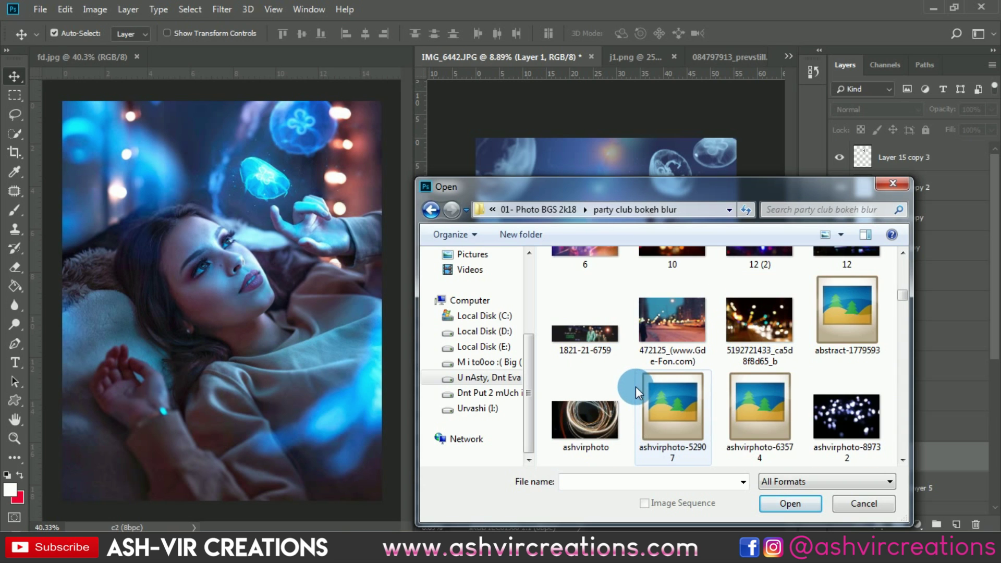
pyautogui.scroll(1, 635, 386)
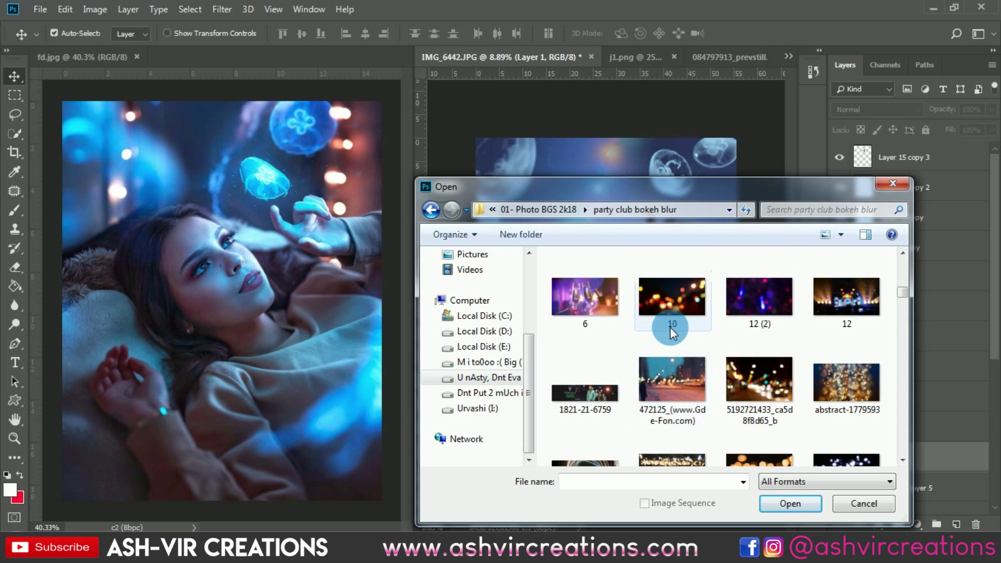
pyautogui.scroll(-1, 684, 303)
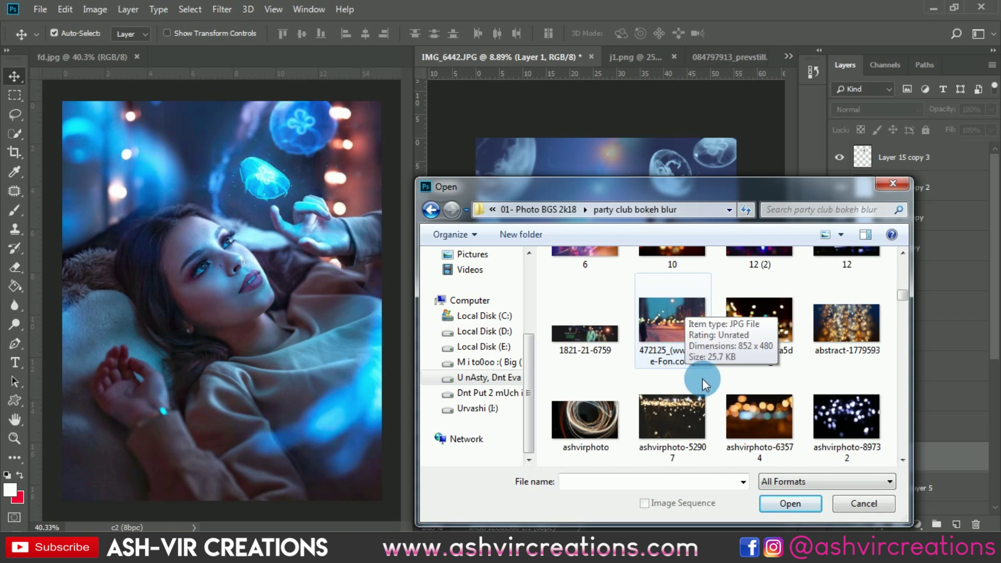
pyautogui.scroll(-3, 758, 310)
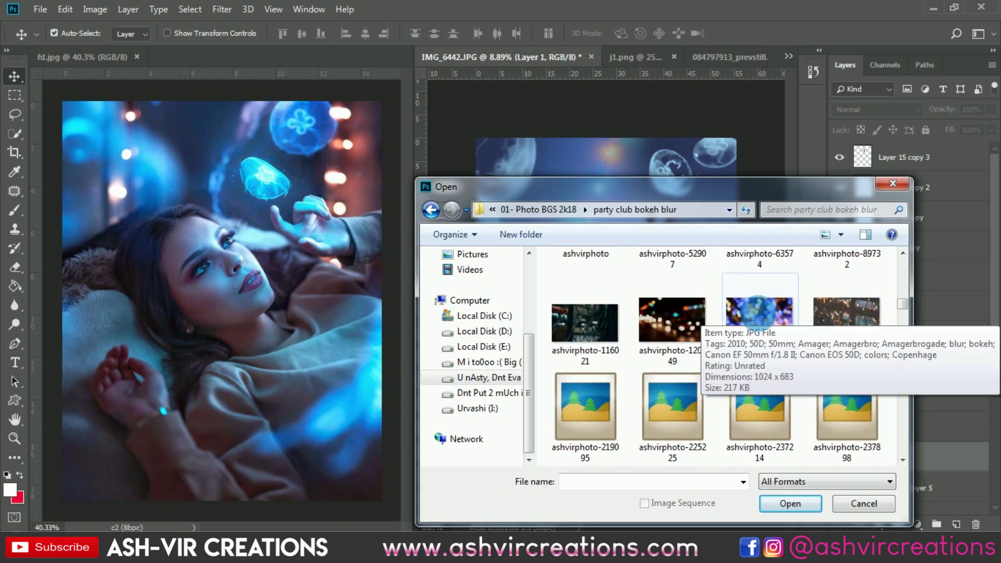
pyautogui.scroll(-4, 758, 313)
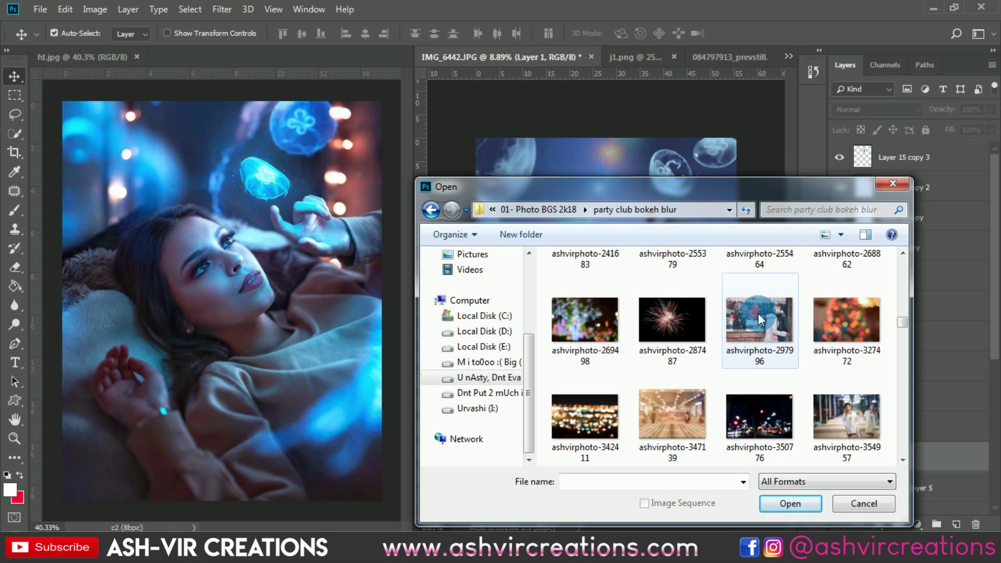
pyautogui.scroll(-3, 758, 313)
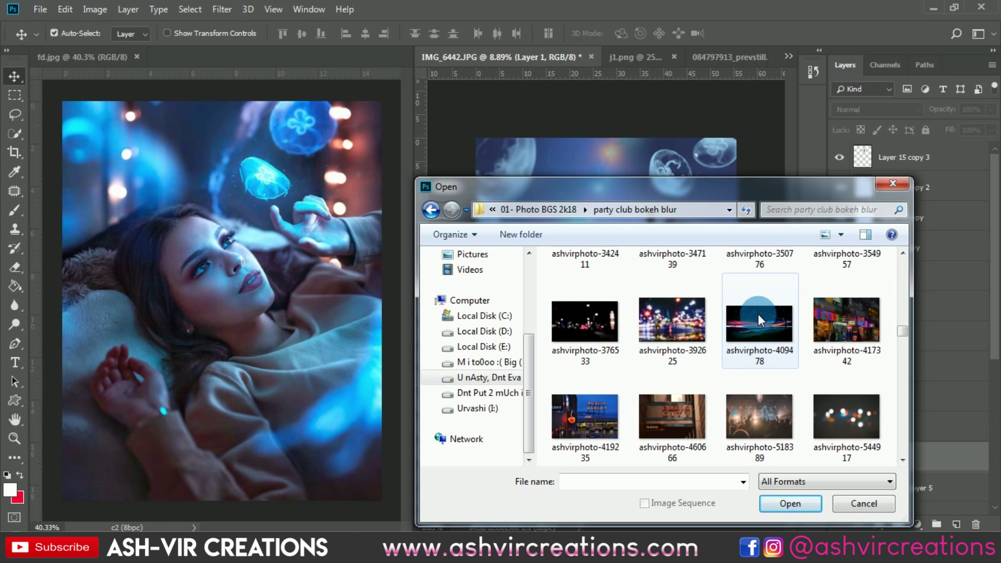
pyautogui.scroll(-2, 758, 314)
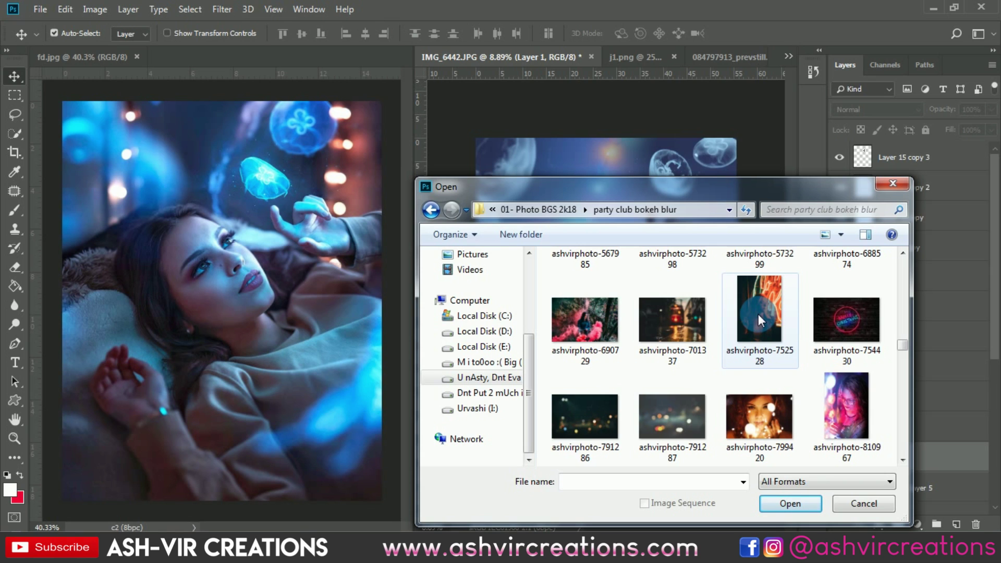
pyautogui.scroll(-1, 758, 313)
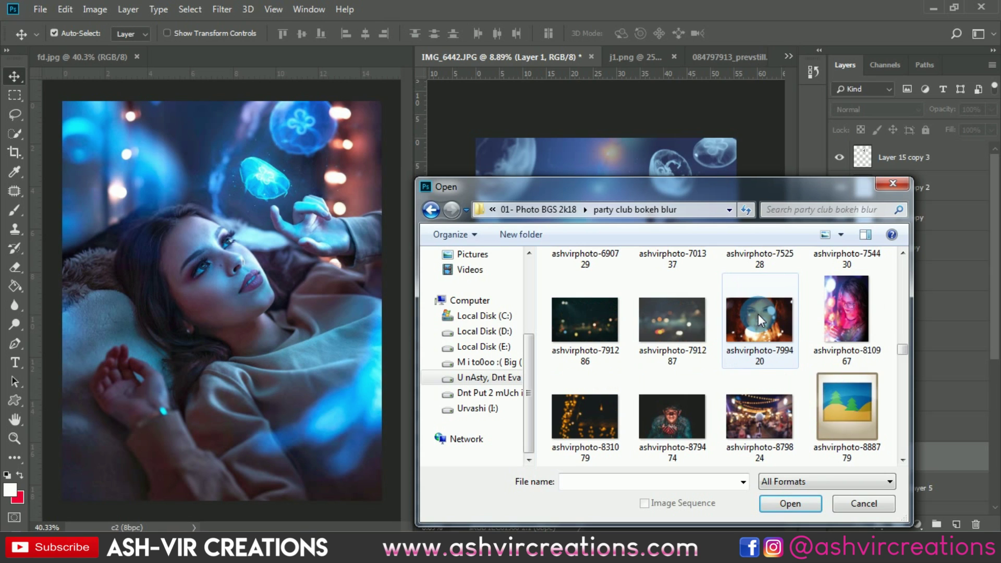
pyautogui.doubleClick(678, 316)
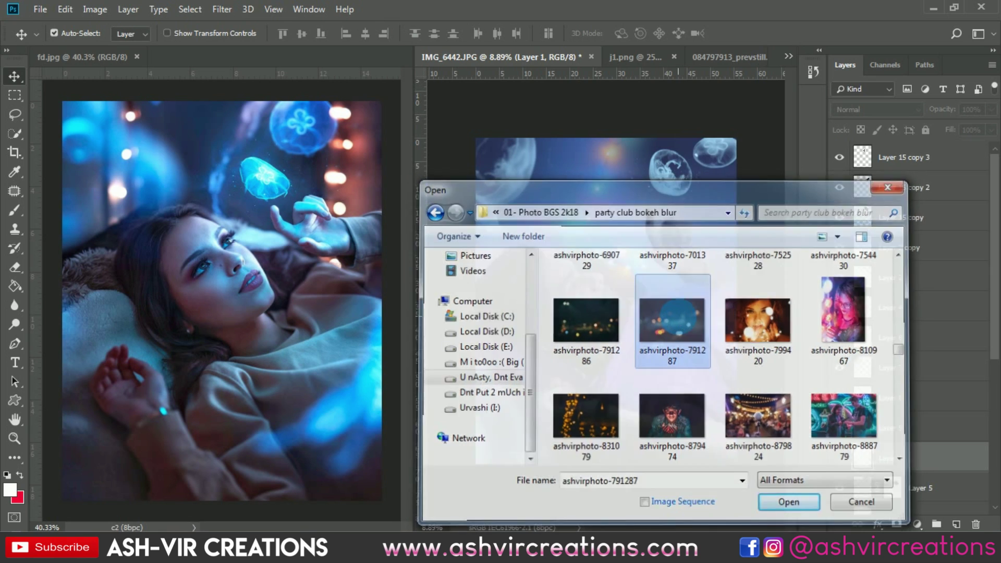
pyautogui.scroll(-4, 654, 251)
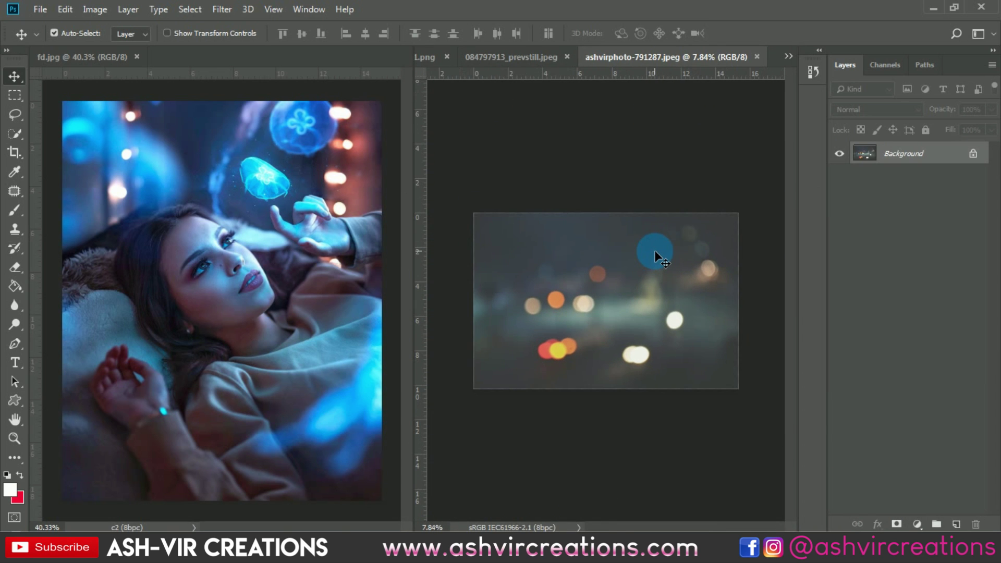
# Step: Darken the bokeh image's background with Levels, raising the black input level to 62
pyautogui.hotkey('ctrl', 'k')
pyautogui.press('Escape')
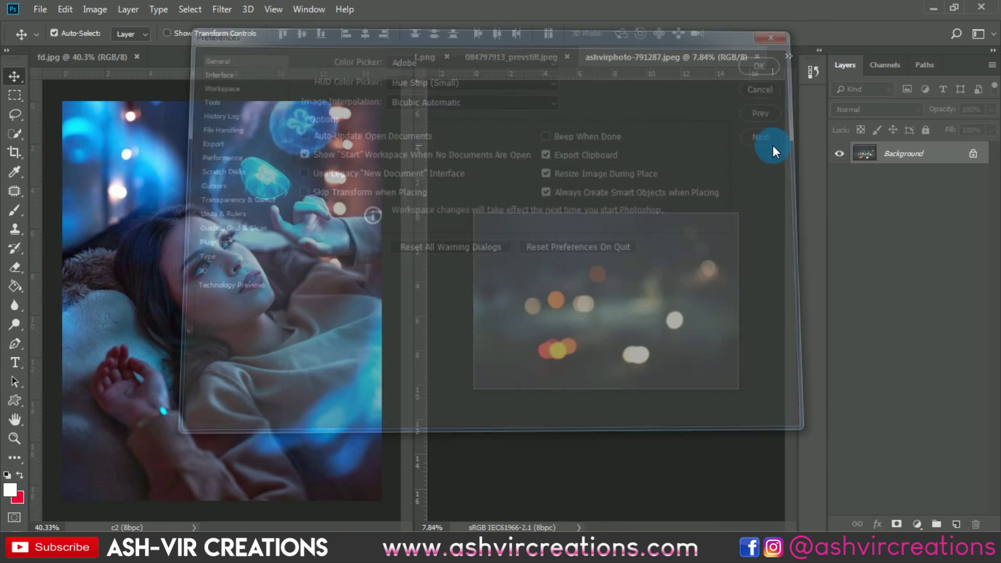
pyautogui.press('i')
pyautogui.hotkey('ctrl', 'l')
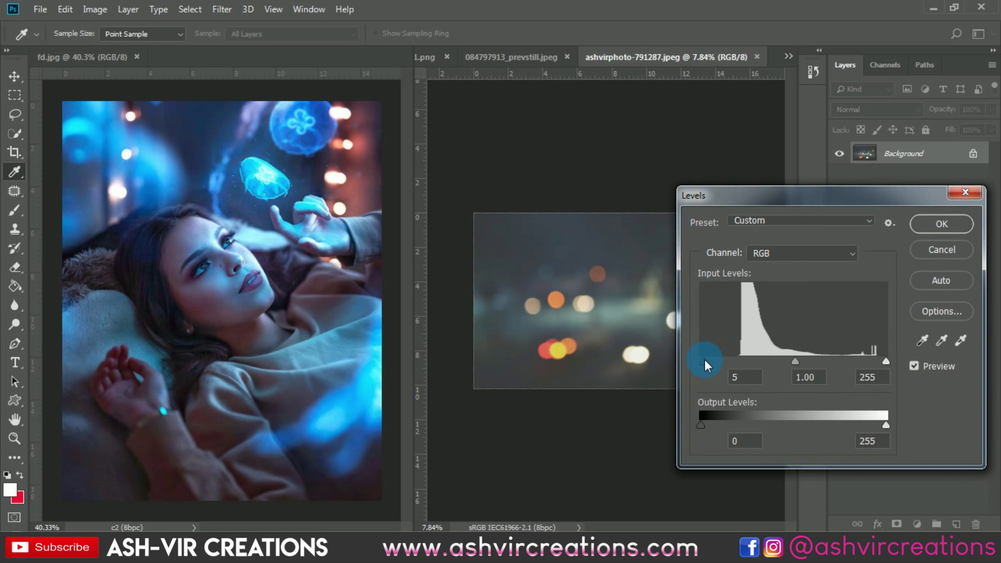
pyautogui.moveTo(705, 358); pyautogui.dragTo(746, 359)
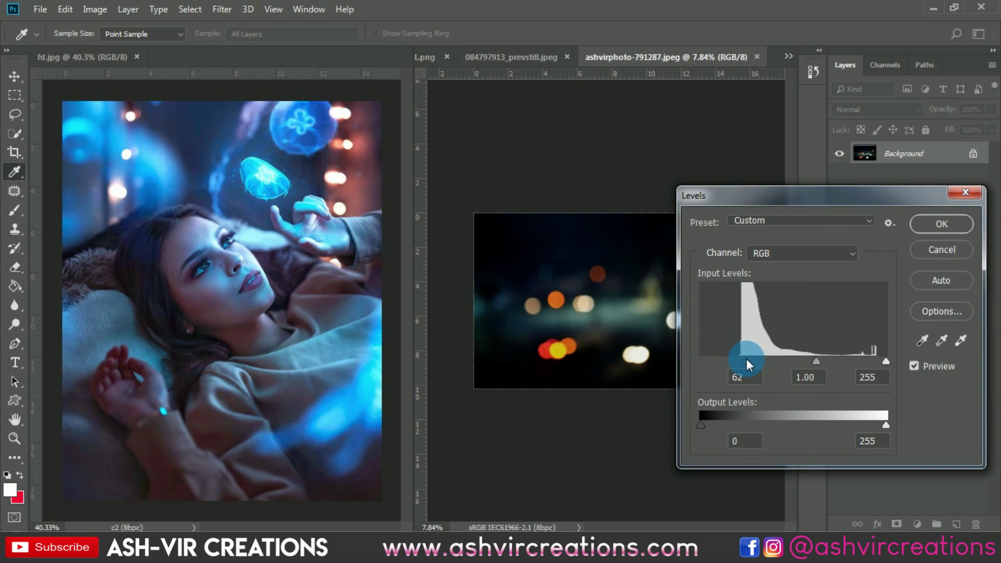
pyautogui.click(947, 219)
pyautogui.press('v')
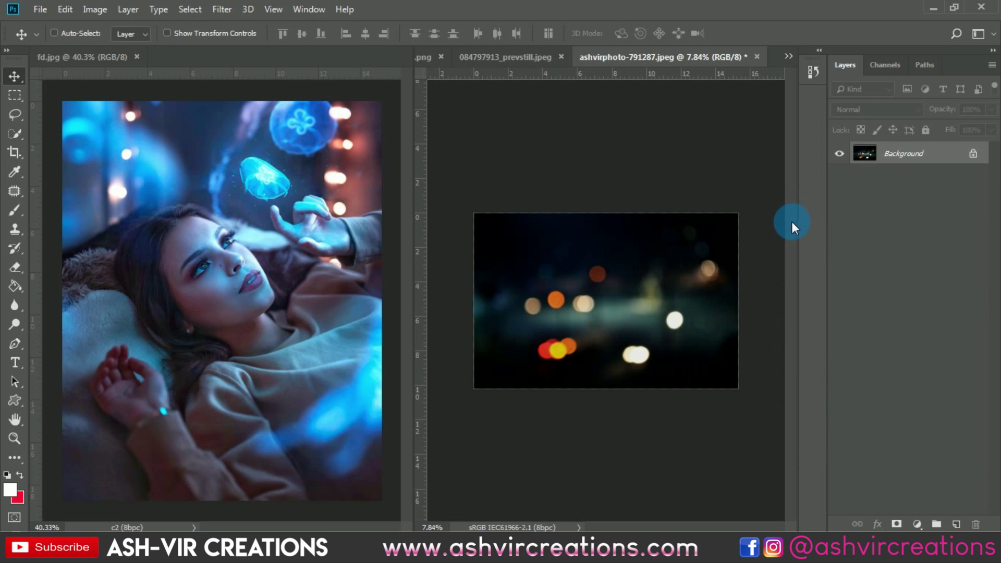
# Step: Copy the whole bokeh image into IMG_6442.JPG directly above Layer 1 and set its blend mode to Screen
pyautogui.hotkey('ctrl', 'a')
pyautogui.hotkey('ctrl', 'c')
pyautogui.click(787, 56)
pyautogui.click(804, 60)
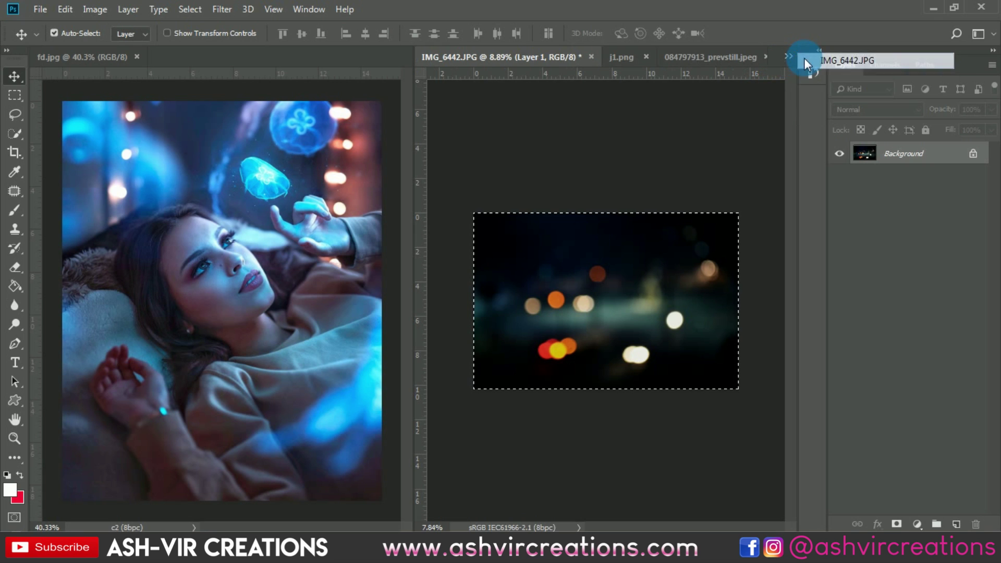
pyautogui.click(912, 249)
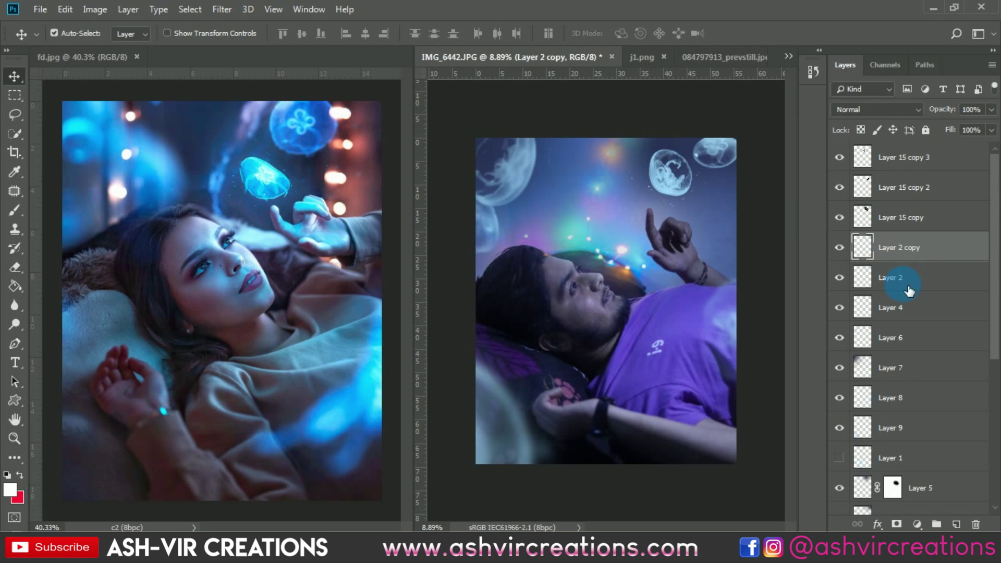
pyautogui.click(898, 454)
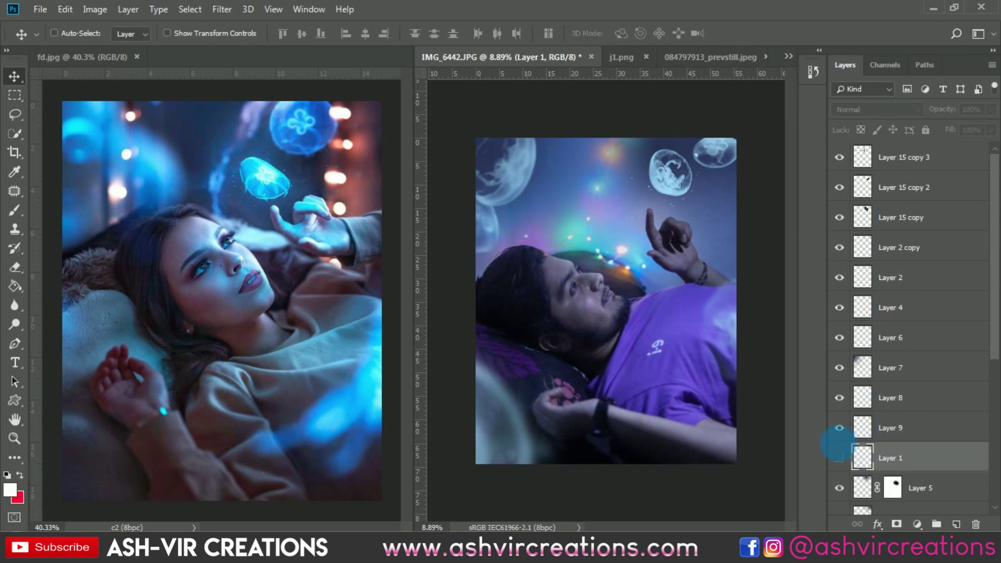
pyautogui.hotkey('ctrl', 'v')
pyautogui.click(863, 109)
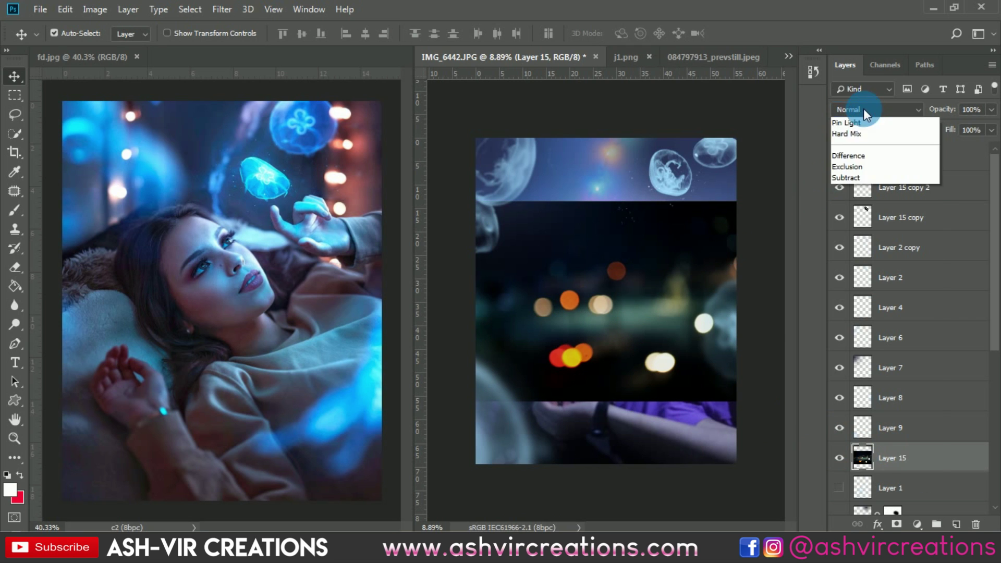
pyautogui.click(859, 226)
# Step: Scale the bokeh layer to about 73%, rotate it about 125.5° and place it over the background's upper left area
pyautogui.hotkey('ctrl', 't')
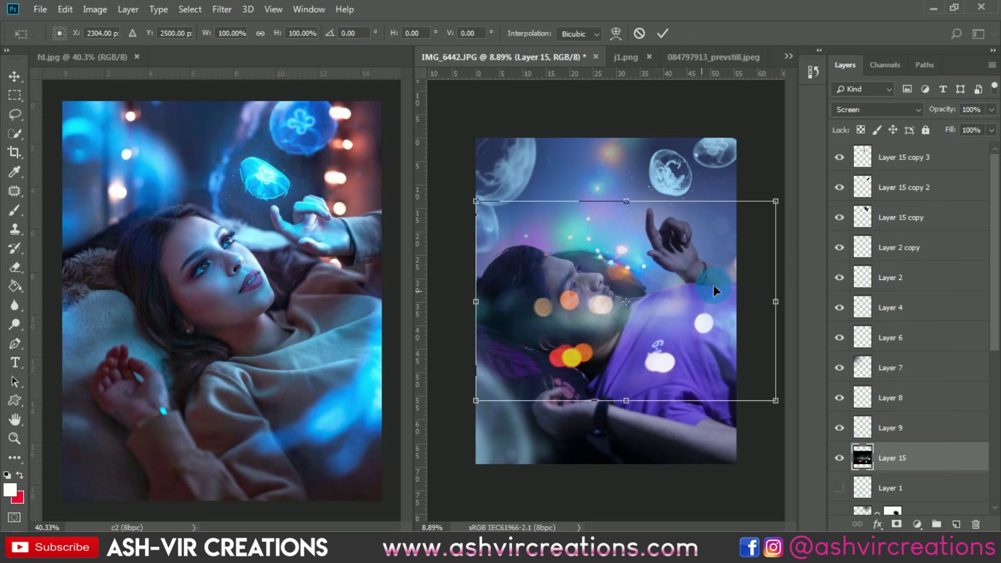
pyautogui.moveTo(776, 400); pyautogui.dragTo(735, 374)
pyautogui.moveTo(681, 341); pyautogui.dragTo(643, 190)
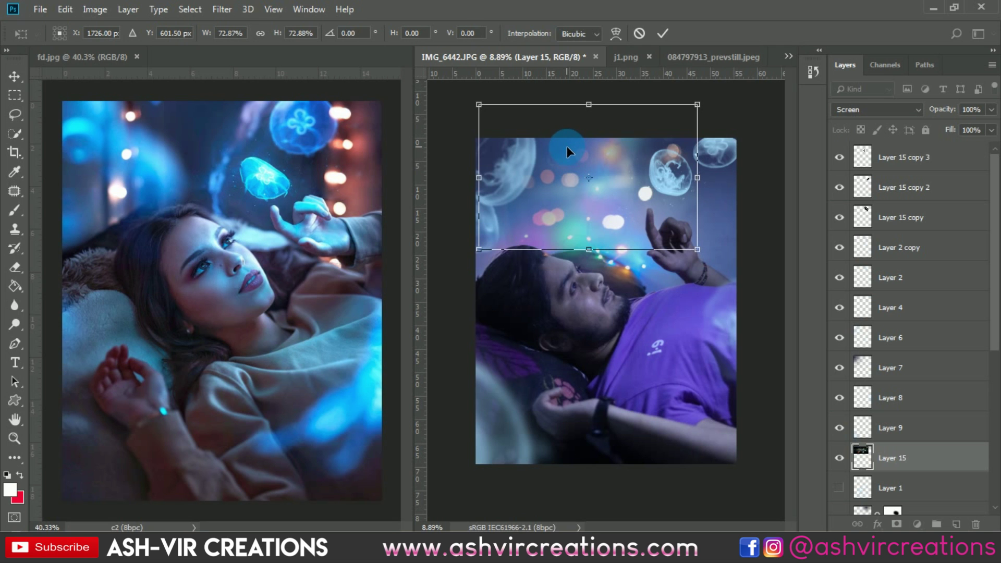
pyautogui.scroll(3, 567, 153)
pyautogui.moveTo(571, 164); pyautogui.dragTo(571, 187)
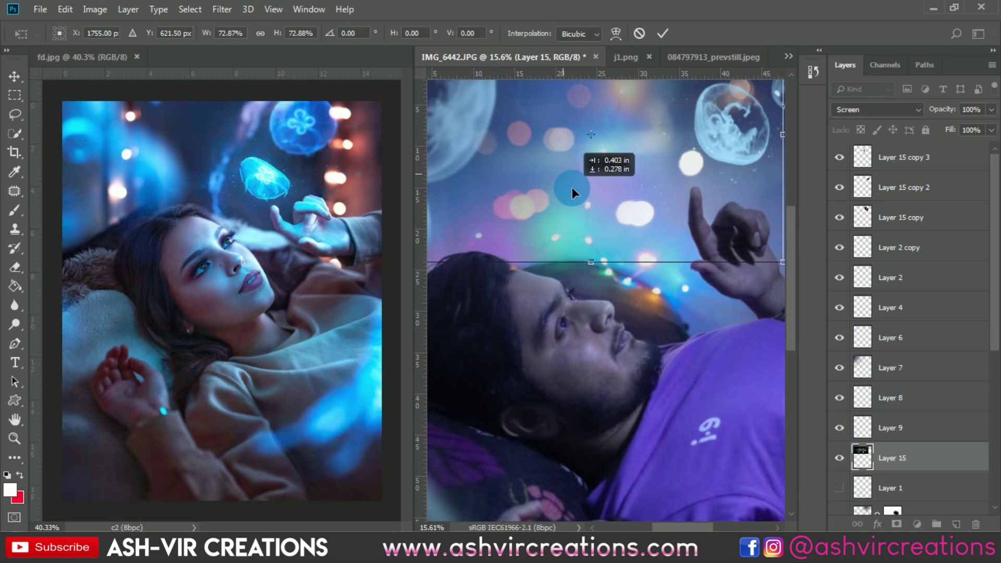
pyautogui.scroll(-3, 557, 177)
pyautogui.moveTo(640, 171); pyautogui.dragTo(644, 139)
pyautogui.moveTo(755, 144); pyautogui.dragTo(548, 353)
pyautogui.moveTo(603, 208); pyautogui.dragTo(564, 224)
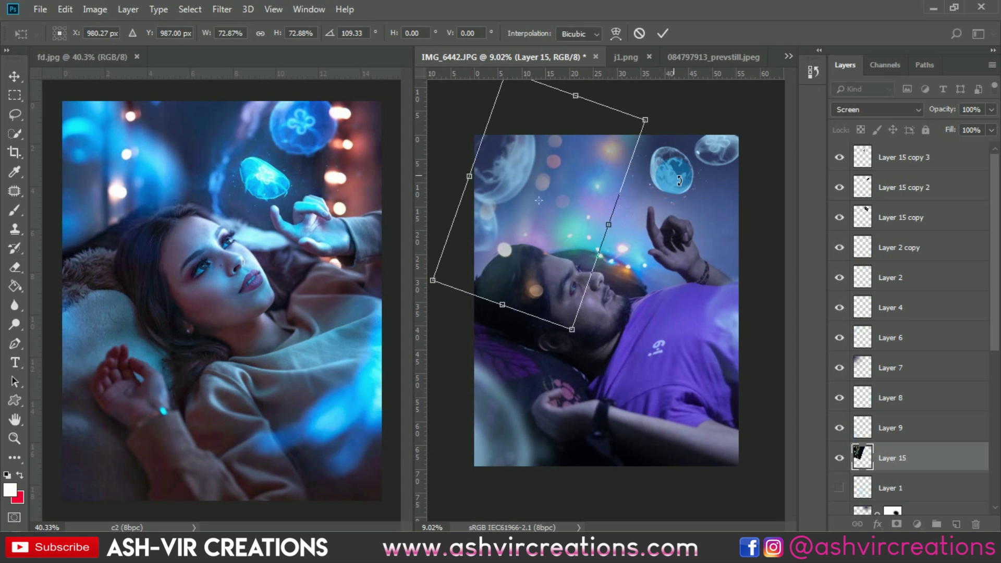
pyautogui.moveTo(672, 175); pyautogui.dragTo(674, 213)
pyautogui.moveTo(585, 189)
pyautogui.mouseDown()
pyautogui.moveTo(597, 223)
pyautogui.moveTo(592, 204)
pyautogui.moveTo(576, 195)
pyautogui.mouseUp()
pyautogui.press('Return')
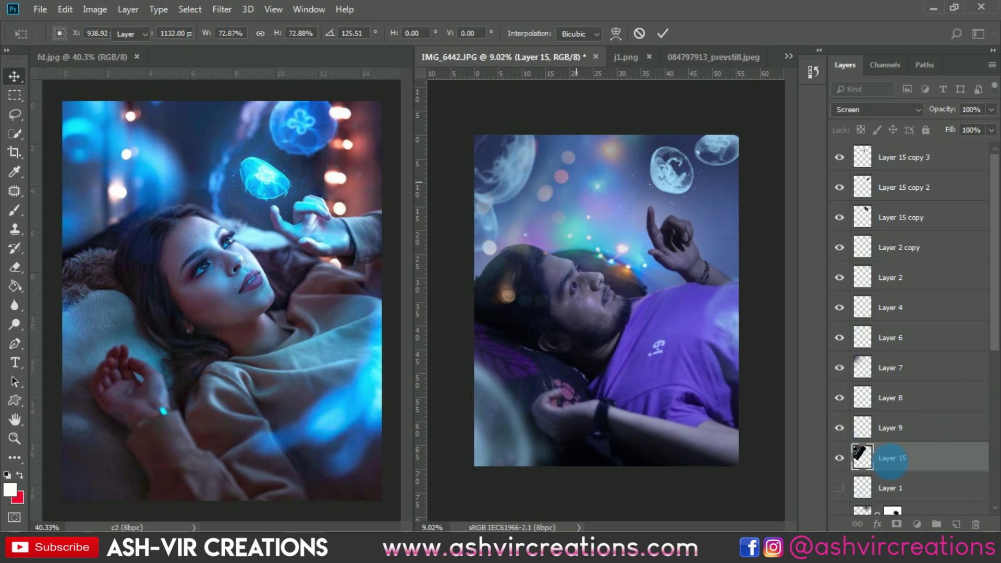
# Step: Move Layer 15 between Layer 6 and Layer 7, and toggle its visibility to compare the effect
pyautogui.moveTo(892, 452); pyautogui.dragTo(909, 353)
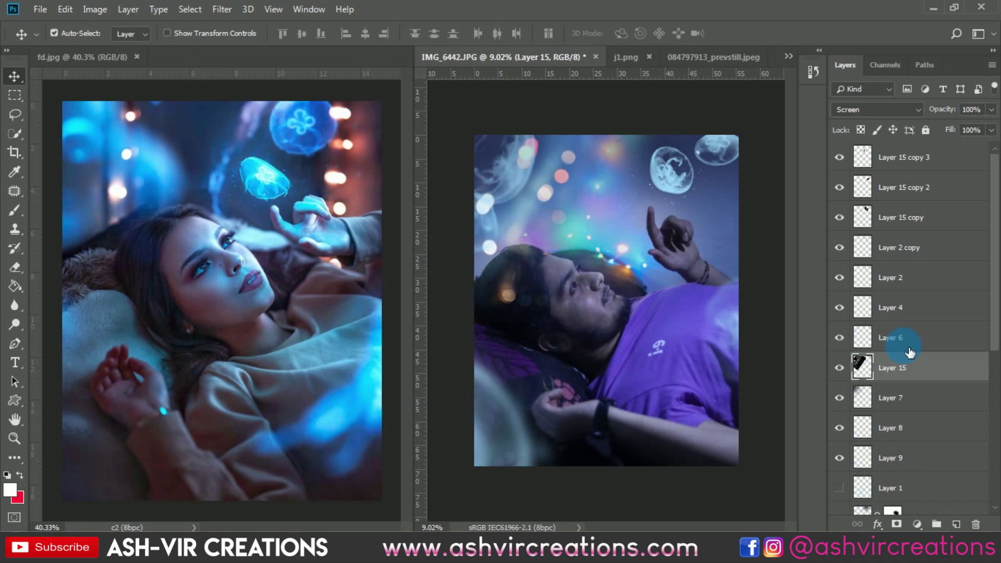
pyautogui.click(841, 367)
pyautogui.moveTo(608, 174); pyautogui.dragTo(688, 232)
pyautogui.click(841, 366)
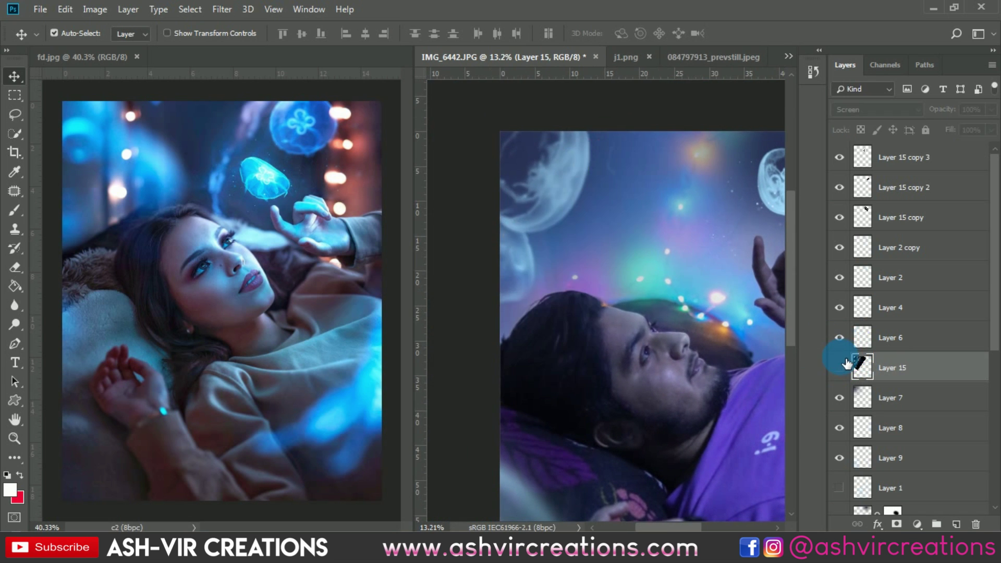
pyautogui.click(841, 366)
# Step: Increase the bokeh layer's contrast with Levels, setting the black input level to 75 and the white to 230
pyautogui.click(896, 365)
pyautogui.hotkey('ctrl', 'l')
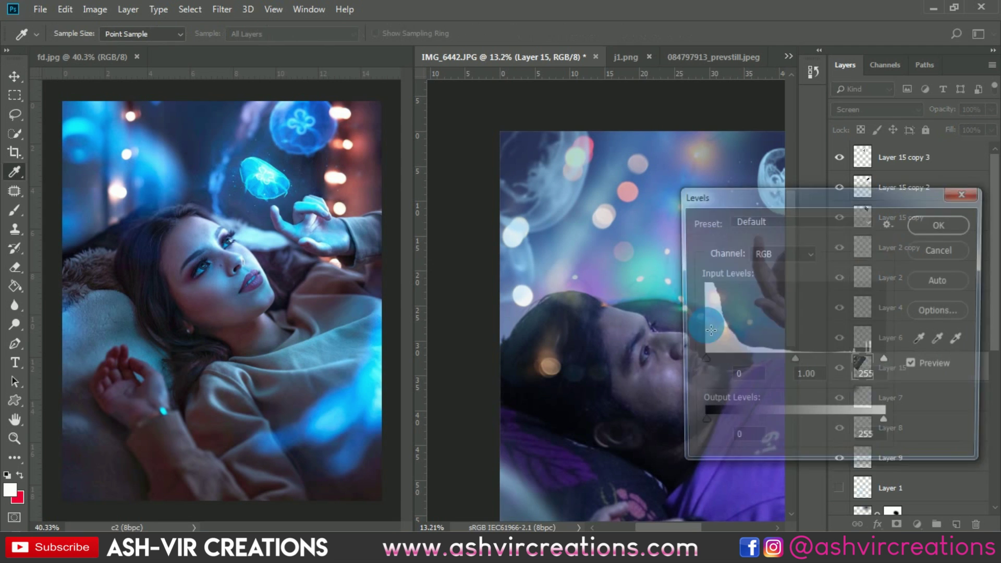
pyautogui.moveTo(714, 359); pyautogui.dragTo(755, 352)
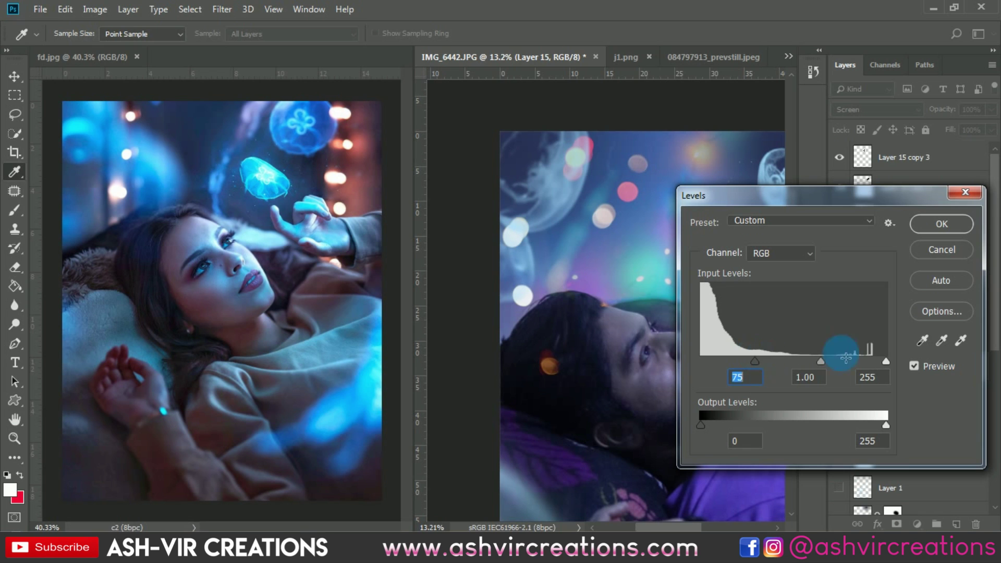
pyautogui.moveTo(875, 361); pyautogui.dragTo(867, 360)
pyautogui.click(914, 366)
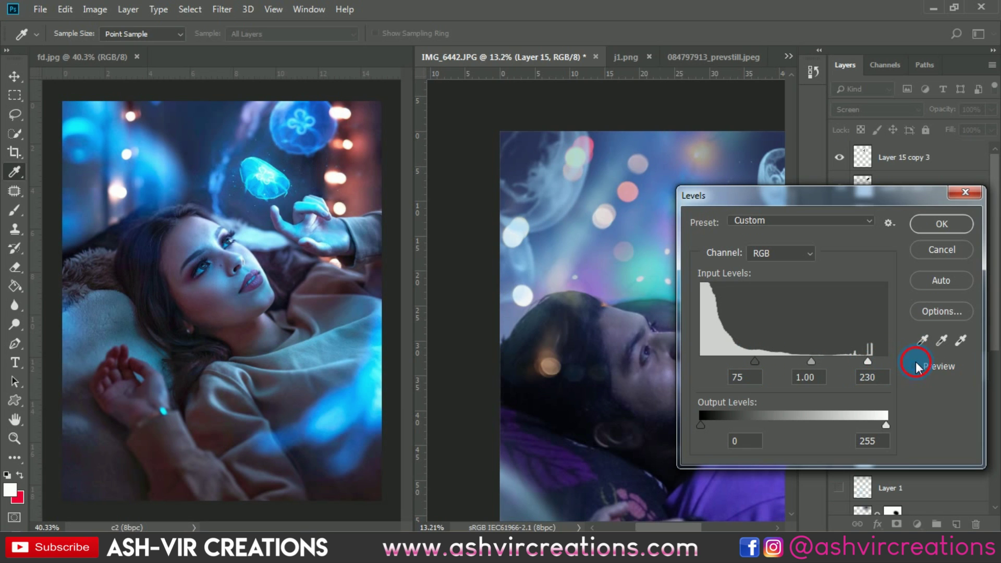
pyautogui.click(940, 225)
pyautogui.press('v')
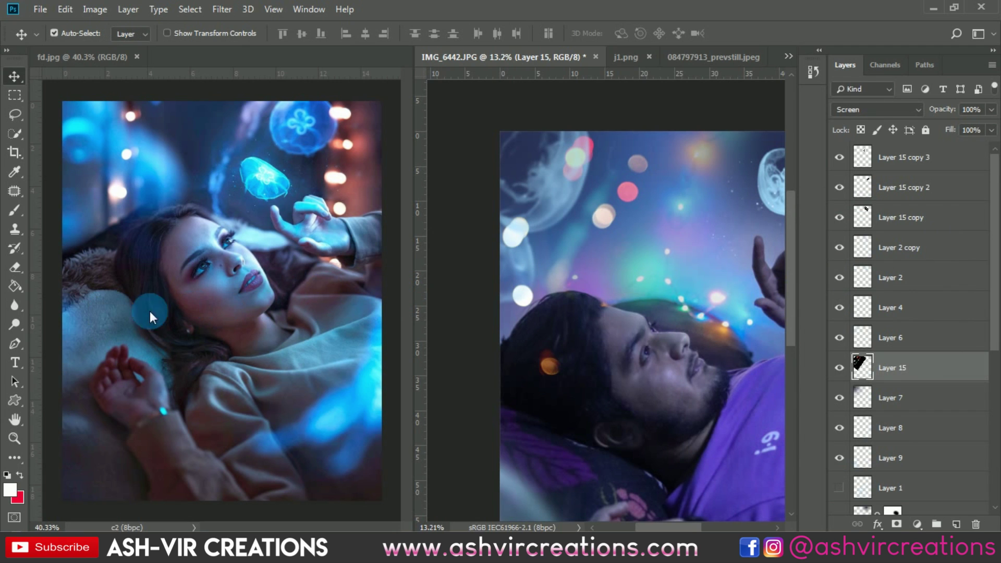
# Step: Erase the red and green bokeh spots overlapping the large upper-left jellyfish with a 500 px eraser
pyautogui.click(16, 267)
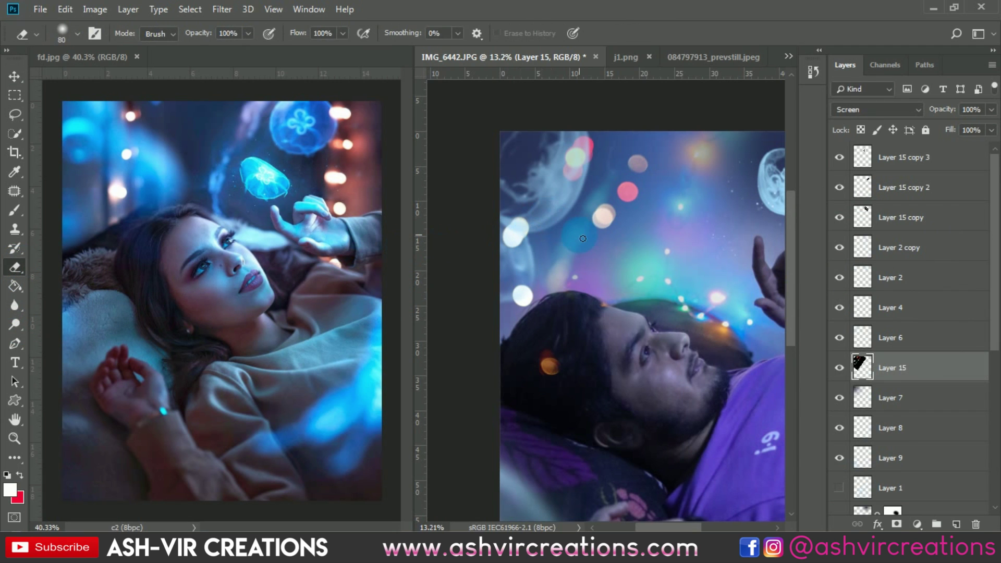
pyautogui.scroll(1, 583, 240)
pyautogui.scroll(-1, 583, 239)
pyautogui.press(']')
pyautogui.press(']')
pyautogui.press(']')
pyautogui.press(']')
pyautogui.press(']')
pyautogui.press(']')
pyautogui.press(']')
pyautogui.press(']')
pyautogui.press(']')
pyautogui.press(']')
pyautogui.press(']')
pyautogui.press(']')
pyautogui.press(']')
pyautogui.press(']')
pyautogui.press(']')
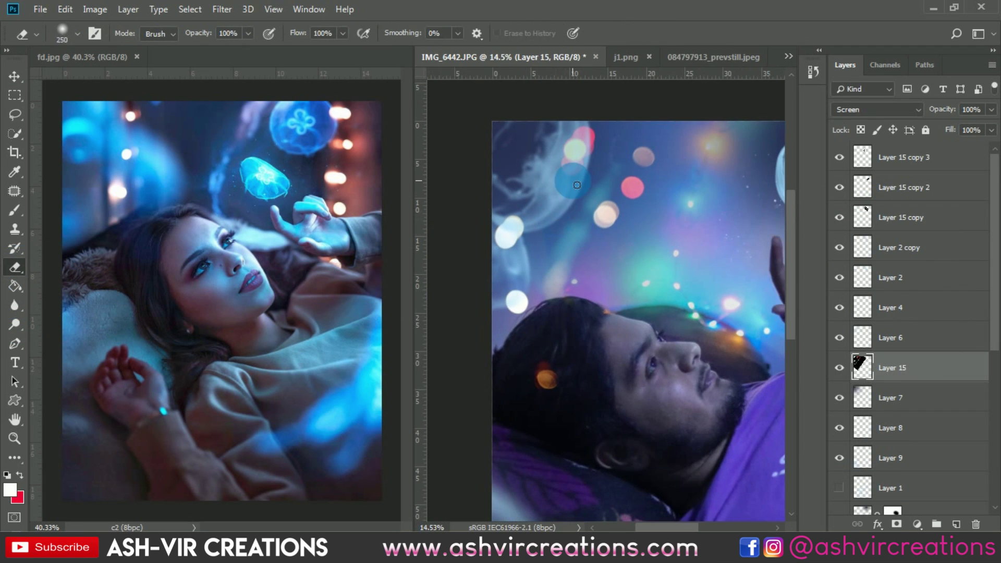
pyautogui.press('[')
pyautogui.press('[')
pyautogui.press('[')
pyautogui.press('[')
pyautogui.press('[')
pyautogui.moveTo(580, 137)
pyautogui.mouseDown()
pyautogui.moveTo(548, 189)
pyautogui.moveTo(585, 271)
pyautogui.mouseUp()
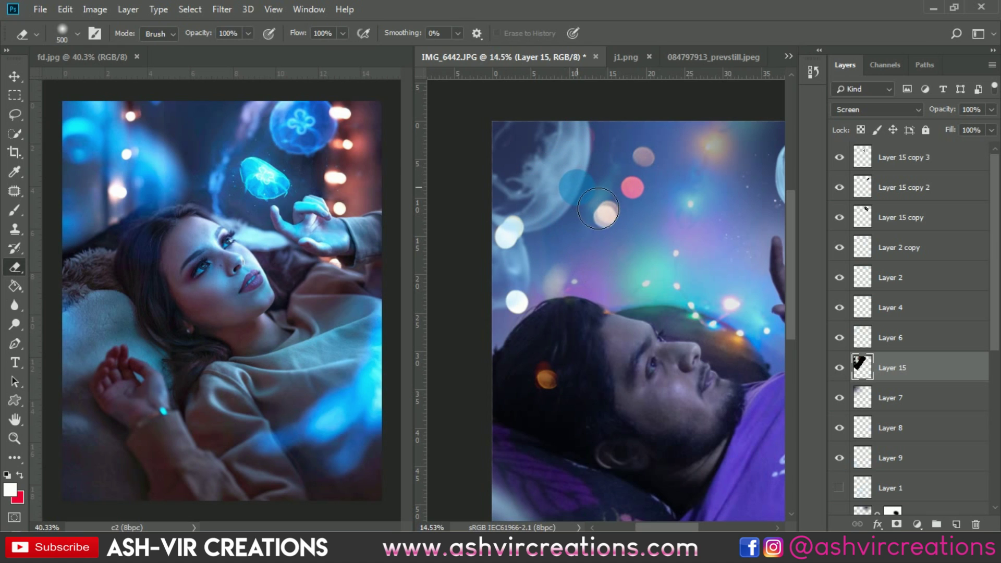
# Step: Erase the orange bokeh spot on the man's hair with the eraser enlarged to 600 px
pyautogui.press('[')
pyautogui.press('[')
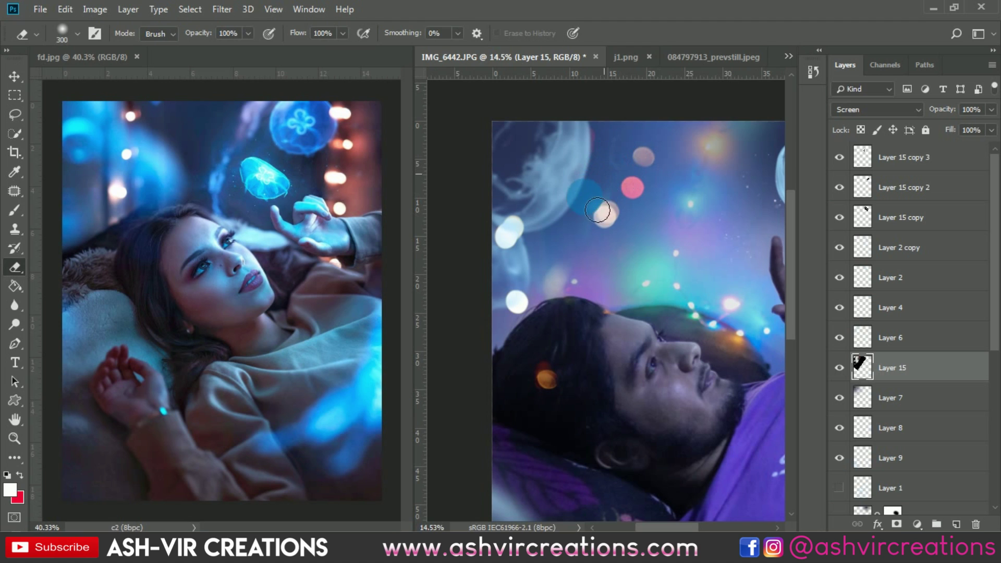
pyautogui.press(']')
pyautogui.press(']')
pyautogui.press(']')
pyautogui.moveTo(614, 128)
pyautogui.mouseDown()
pyautogui.moveTo(576, 172)
pyautogui.moveTo(588, 360)
pyautogui.moveTo(595, 333)
pyautogui.moveTo(552, 423)
pyautogui.moveTo(626, 322)
pyautogui.moveTo(605, 291)
pyautogui.moveTo(588, 360)
pyautogui.mouseUp()
pyautogui.scroll(-3, 587, 360)
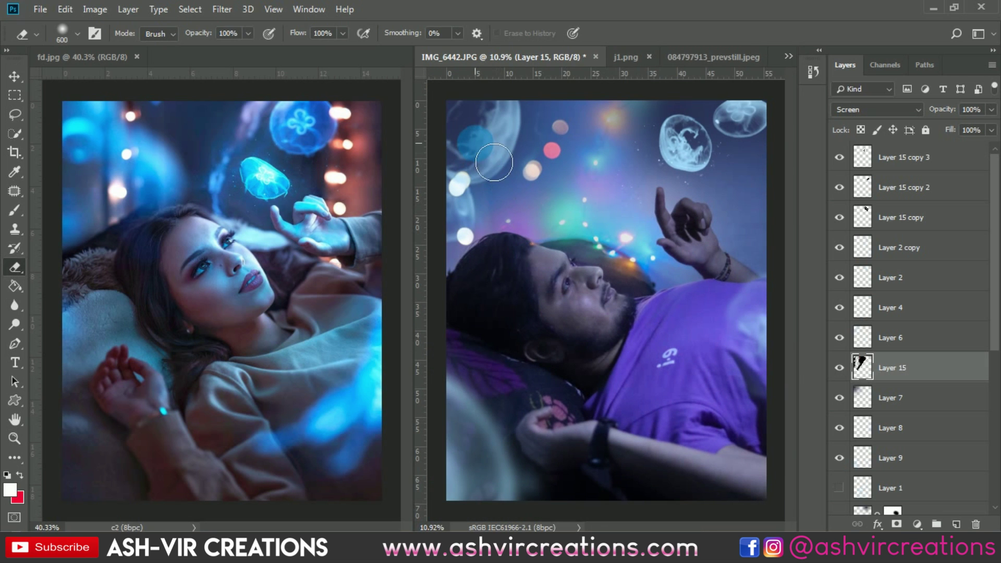
# Step: Erase the two white bokeh spots near the jellyfish along the picture's left edge
pyautogui.scroll(1, 475, 144)
pyautogui.moveTo(464, 152)
pyautogui.mouseDown()
pyautogui.moveTo(433, 186)
pyautogui.moveTo(459, 129)
pyautogui.mouseUp()
pyautogui.scroll(1, 480, 150)
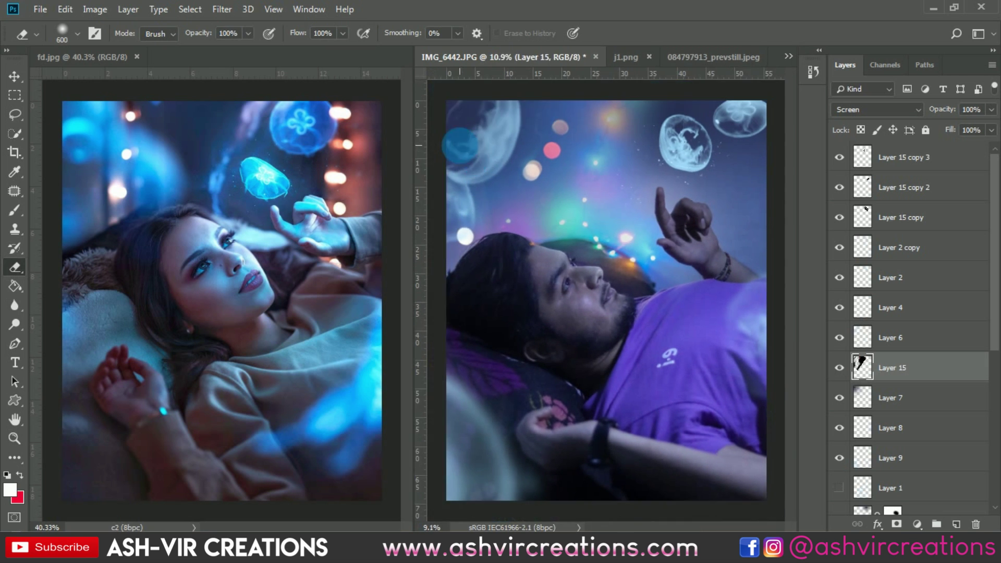
pyautogui.scroll(-2, 469, 151)
pyautogui.scroll(2, 452, 152)
pyautogui.moveTo(442, 177)
pyautogui.mouseDown()
pyautogui.moveTo(465, 293)
pyautogui.moveTo(456, 212)
pyautogui.moveTo(511, 252)
pyautogui.moveTo(493, 153)
pyautogui.mouseUp()
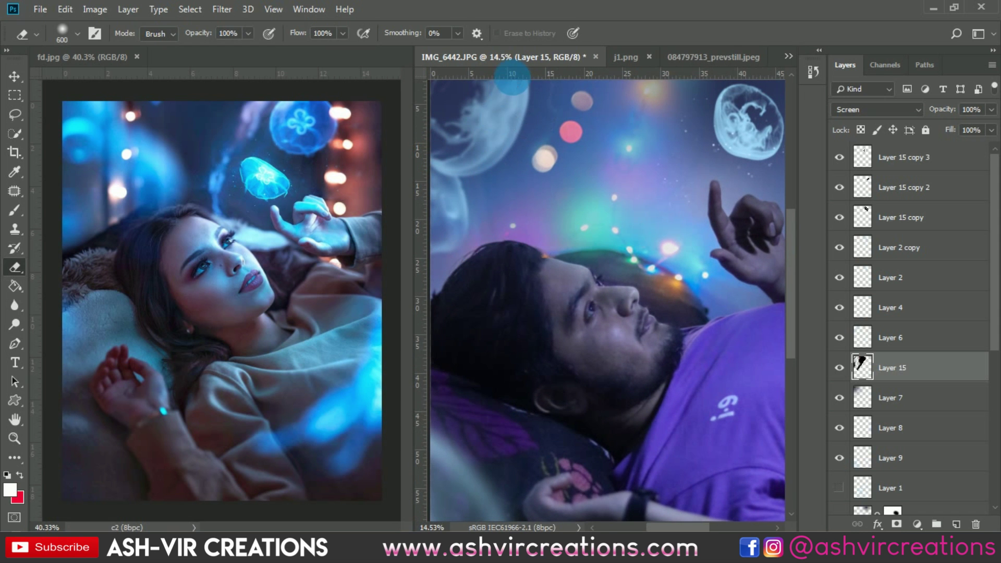
# Step: Brighten the remaining bokeh spots with Levels, lowering the white input level to 195
pyautogui.scroll(-3, 510, 84)
pyautogui.scroll(2, 521, 120)
pyautogui.moveTo(569, 175); pyautogui.dragTo(579, 190)
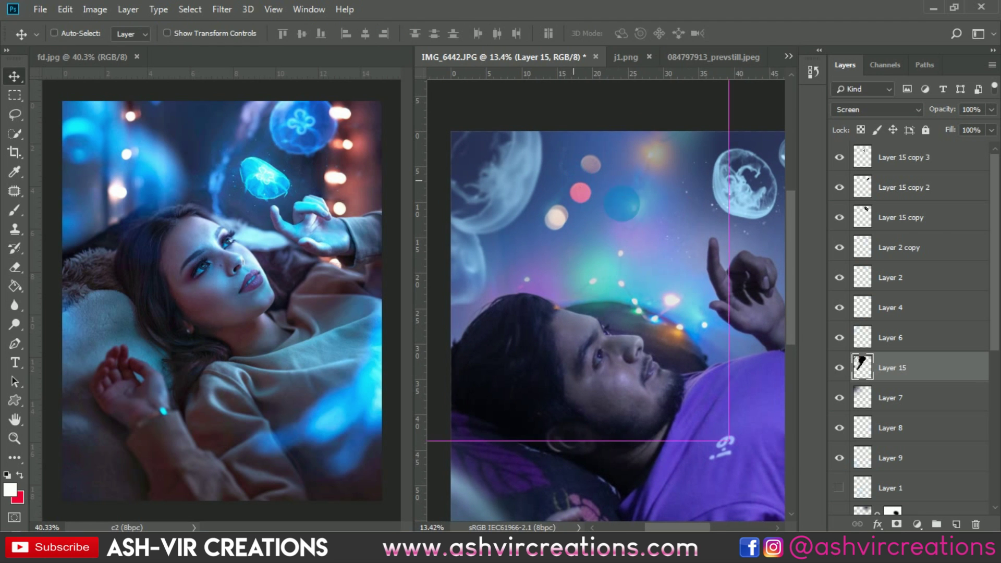
pyautogui.hotkey('ctrl', 'l')
pyautogui.moveTo(886, 362); pyautogui.dragTo(838, 361)
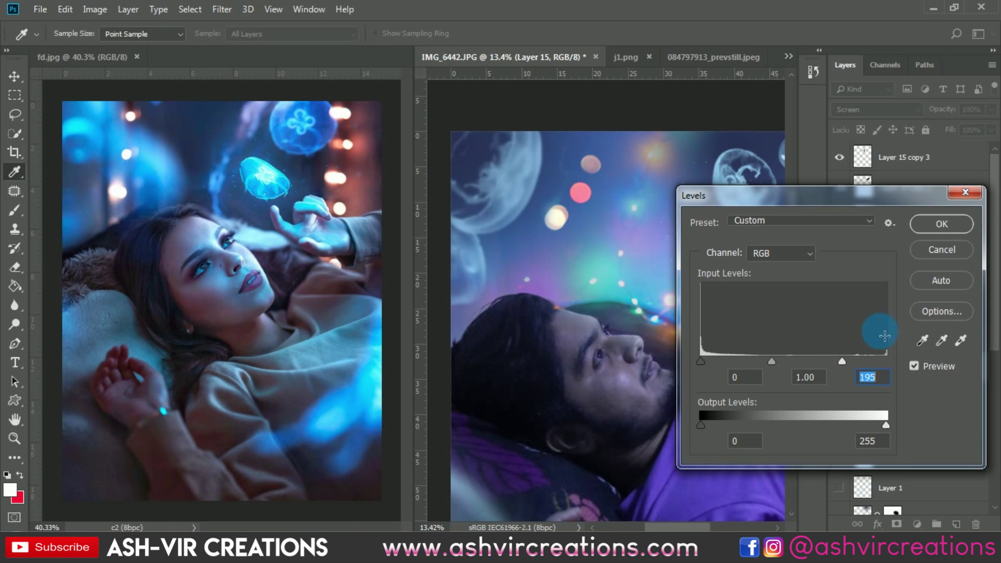
pyautogui.click(942, 224)
pyautogui.scroll(-2, 570, 177)
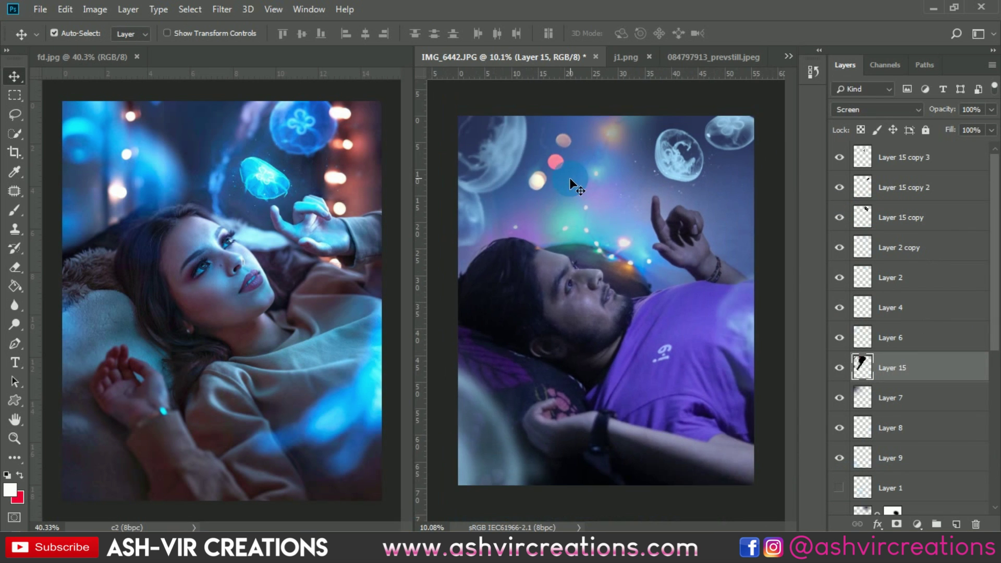
pyautogui.scroll(4, 569, 177)
pyautogui.moveTo(591, 171); pyautogui.dragTo(687, 264)
pyautogui.hotkey('ctrl', 't')
pyautogui.press('Return')
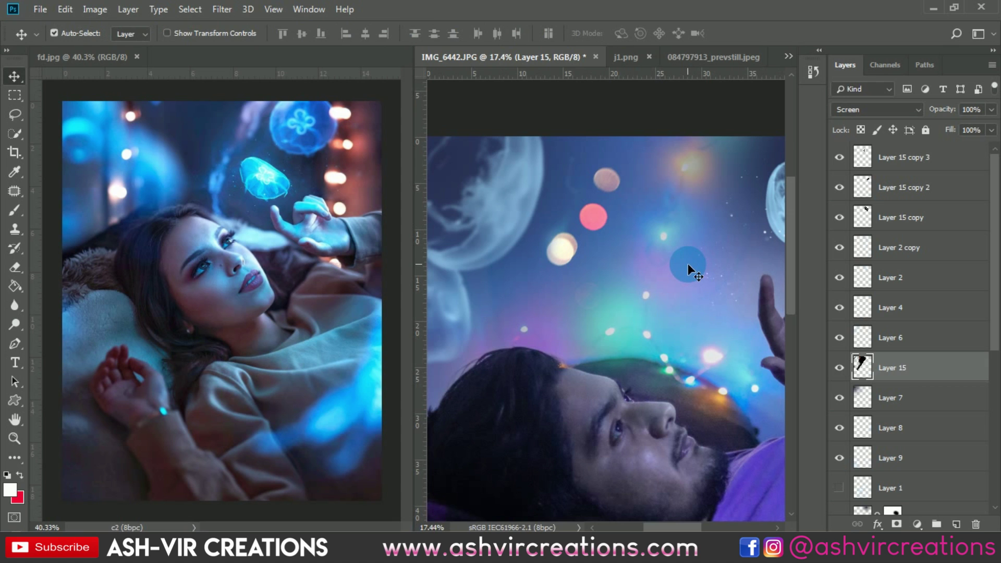
pyautogui.hotkey('ctrl', 't')
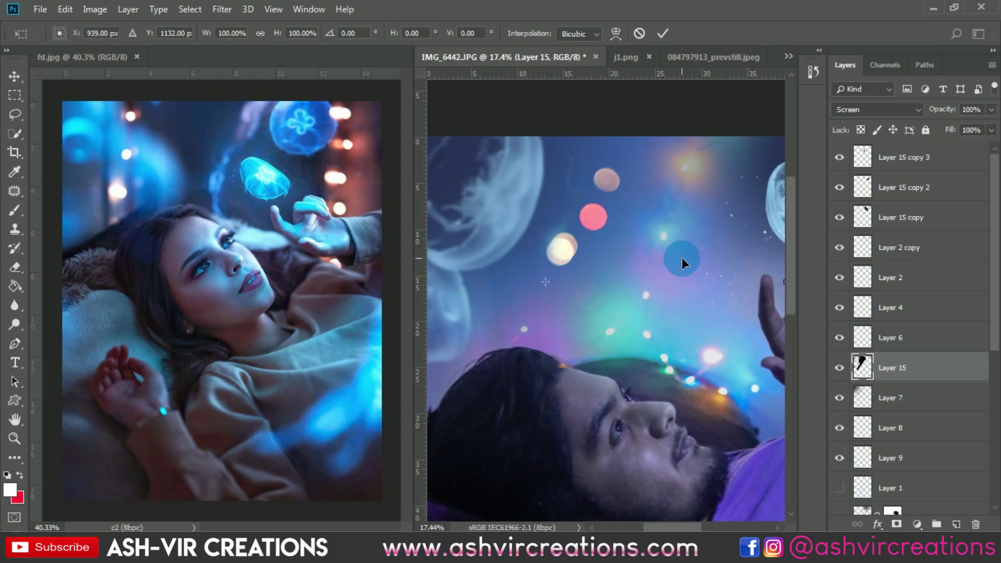
pyautogui.press('Return')
# Step: Crop the document to its full existing 4:5 canvas with Delete Cropped Pixels on, trimming layer content outside it
pyautogui.scroll(-3, 682, 259)
pyautogui.scroll(-1, 681, 257)
pyautogui.press('c')
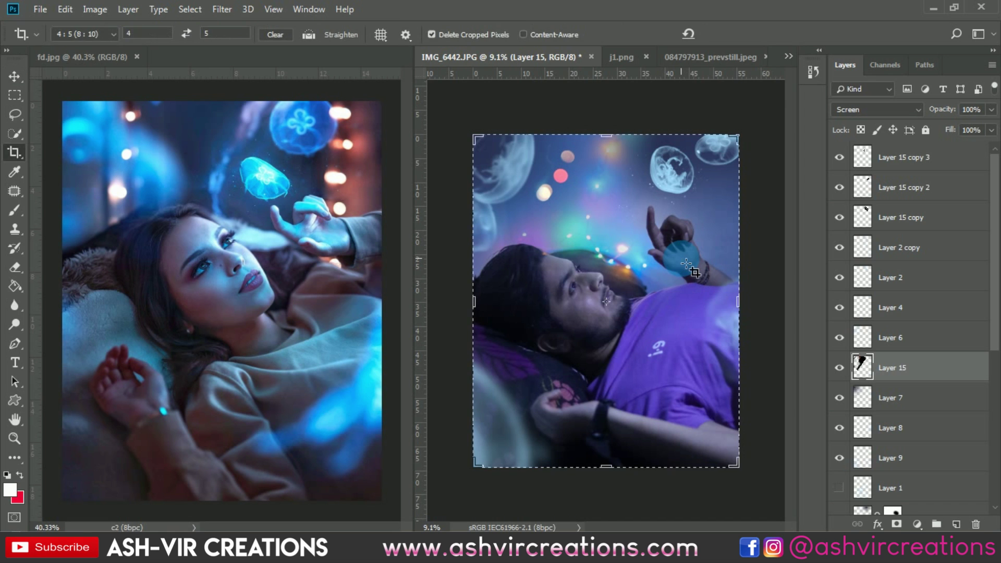
pyautogui.press('Escape')
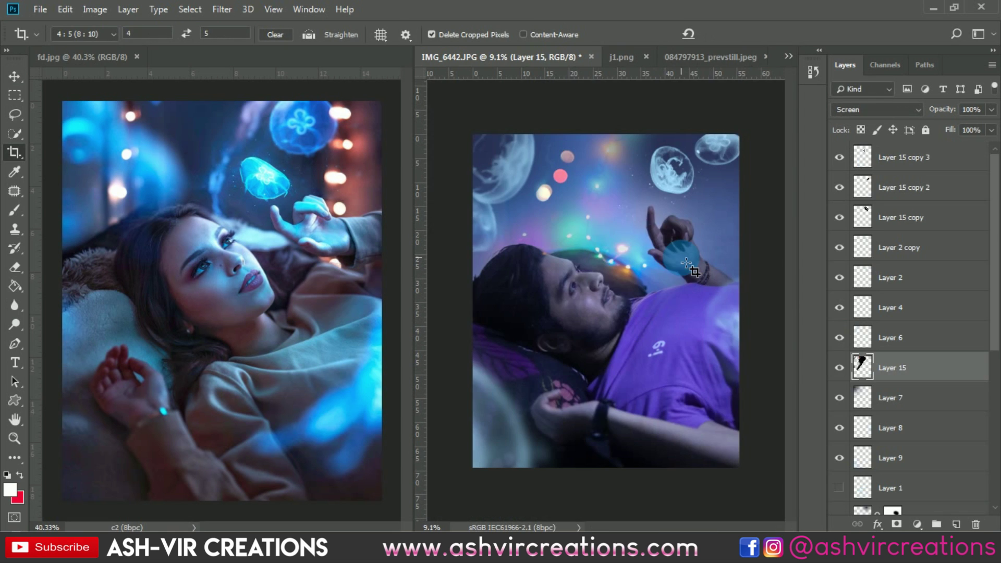
pyautogui.scroll(5, 553, 151)
pyautogui.press('v')
# Step: Rotate the bokeh layer about -16.6°, scale it to about 87% and place its spots just beside the large jellyfish
pyautogui.scroll(-2, 552, 145)
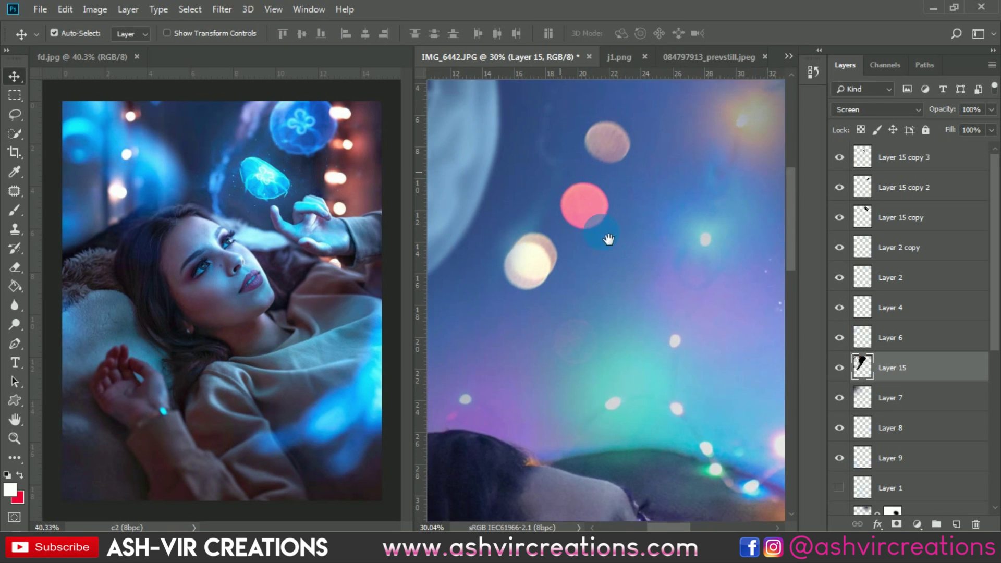
pyautogui.hotkey('ctrl', 't')
pyautogui.scroll(-3, 683, 256)
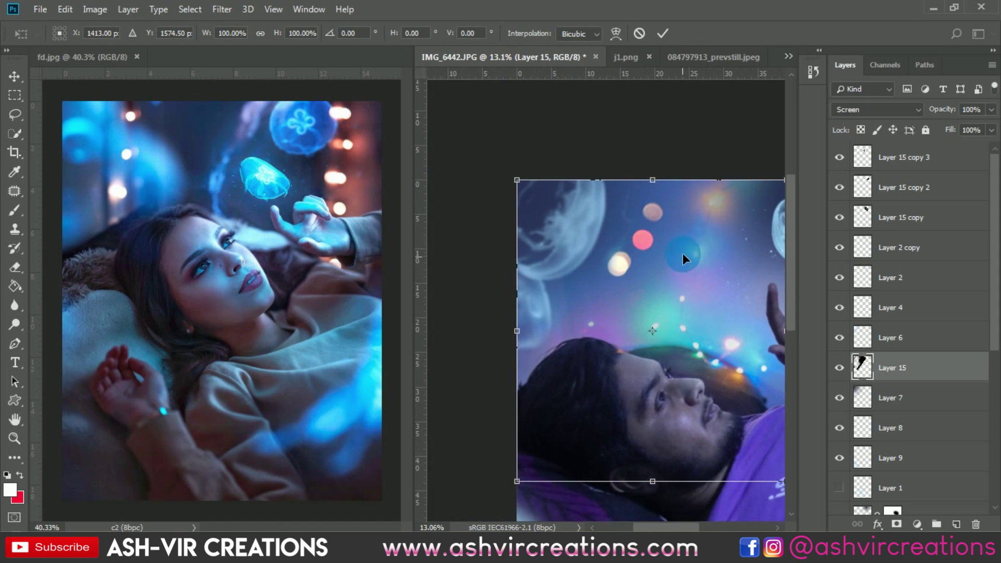
pyautogui.moveTo(670, 134); pyautogui.dragTo(641, 123)
pyautogui.moveTo(672, 246); pyautogui.dragTo(686, 228)
pyautogui.moveTo(671, 156); pyautogui.dragTo(648, 127)
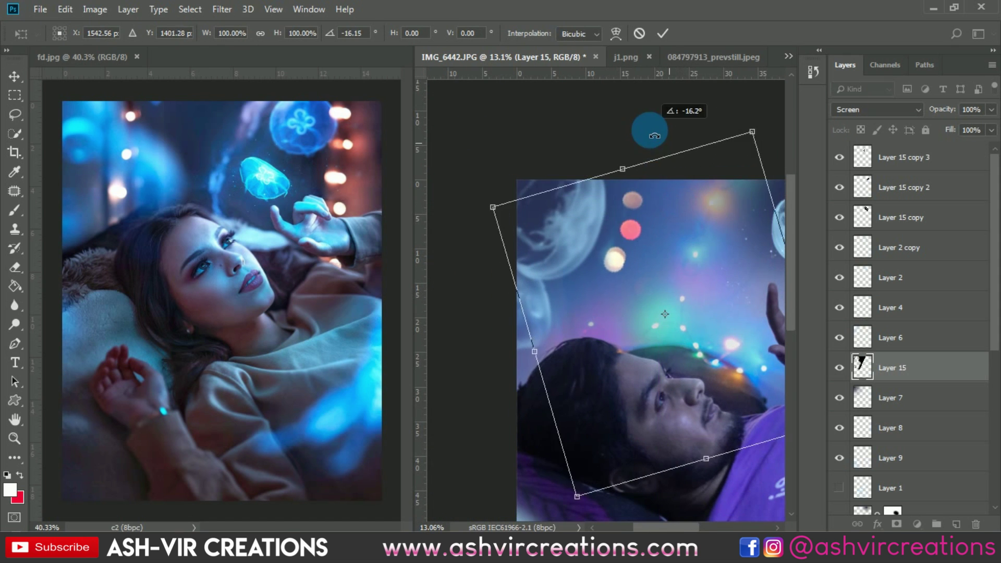
pyautogui.moveTo(705, 265); pyautogui.dragTo(684, 258)
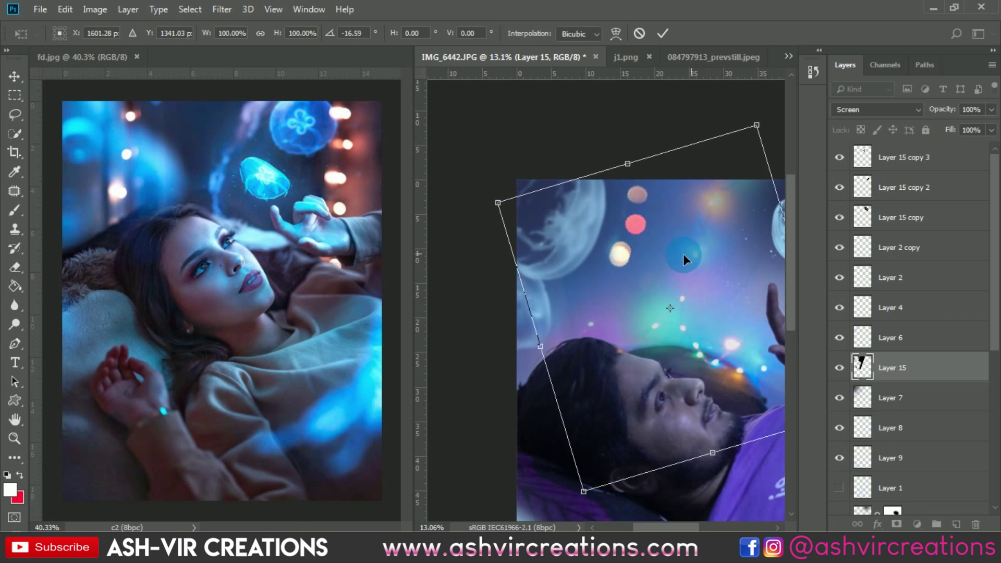
pyautogui.moveTo(500, 206); pyautogui.dragTo(522, 218)
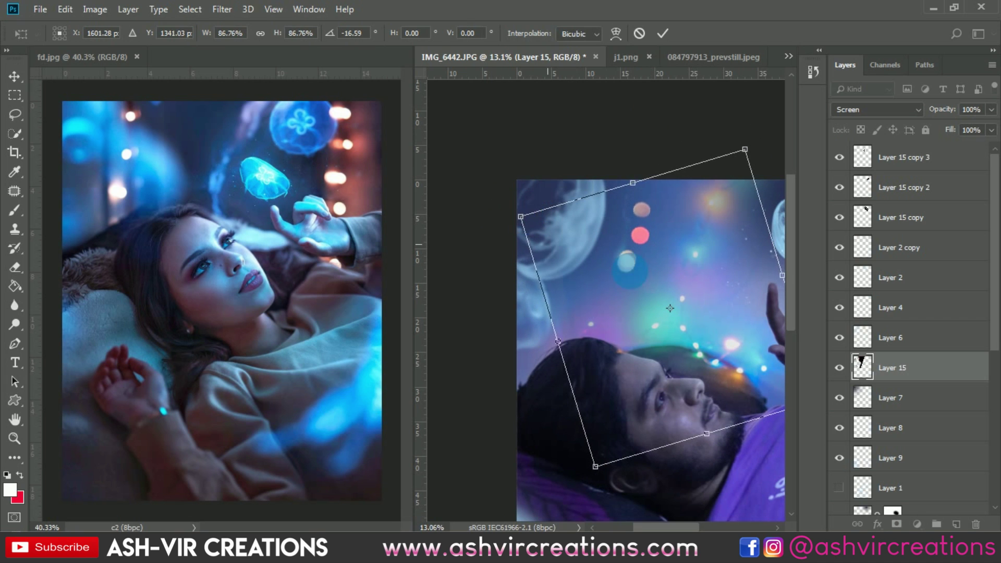
pyautogui.moveTo(666, 271); pyautogui.dragTo(668, 252)
pyautogui.doubleClick(668, 252)
pyautogui.scroll(4, 627, 217)
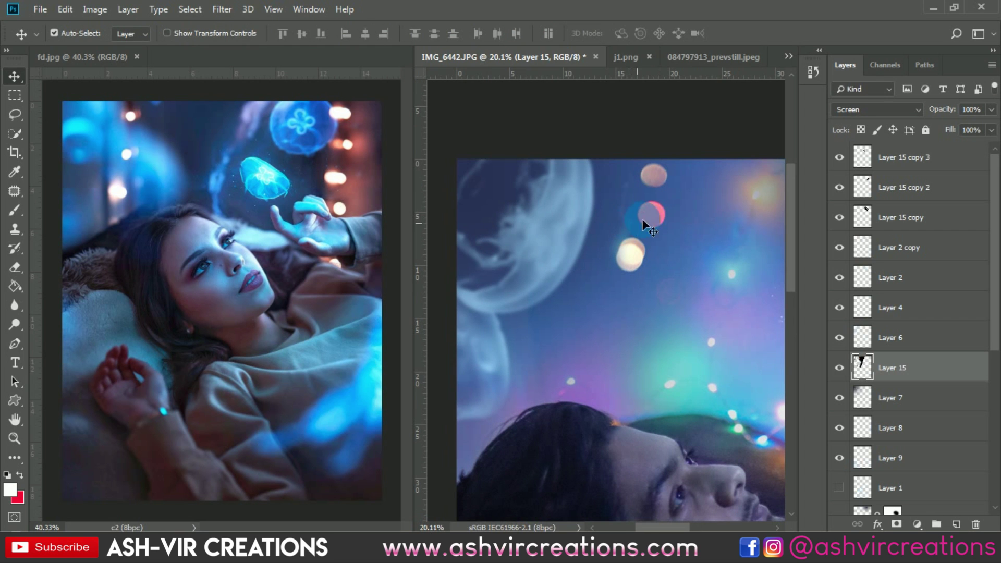
# Step: Duplicate the bokeh layer, move the copy directly below the existing spots beside the large jellyfish, and rotate it about -6.1°
pyautogui.moveTo(651, 214); pyautogui.dragTo(652, 218)
pyautogui.scroll(-3, 652, 216)
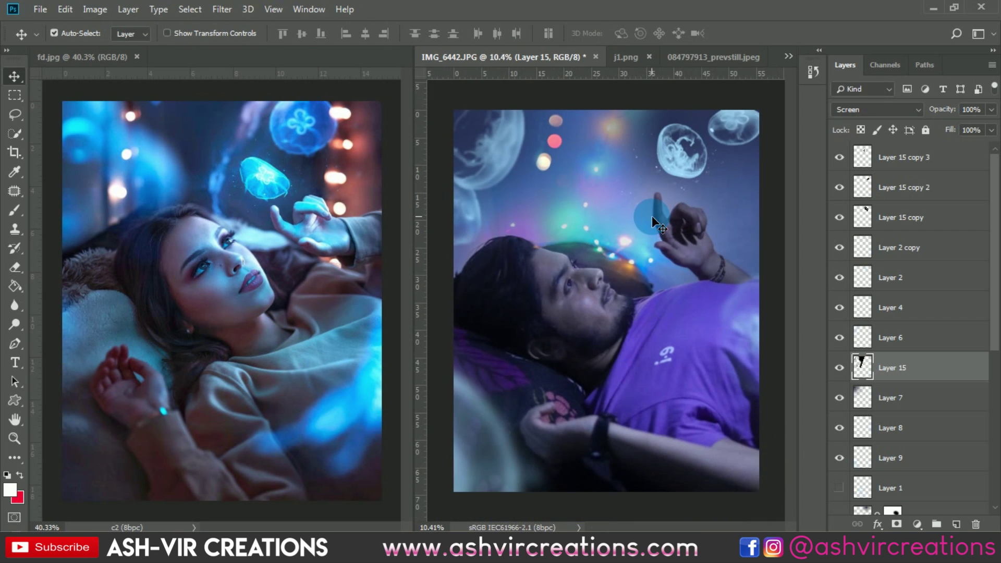
pyautogui.scroll(2, 547, 129)
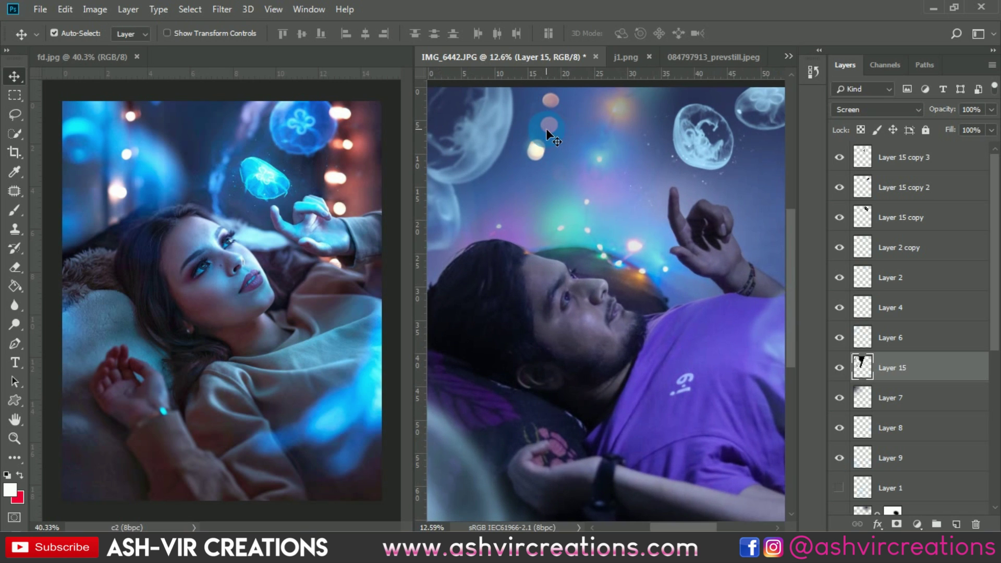
pyautogui.scroll(-3, 555, 132)
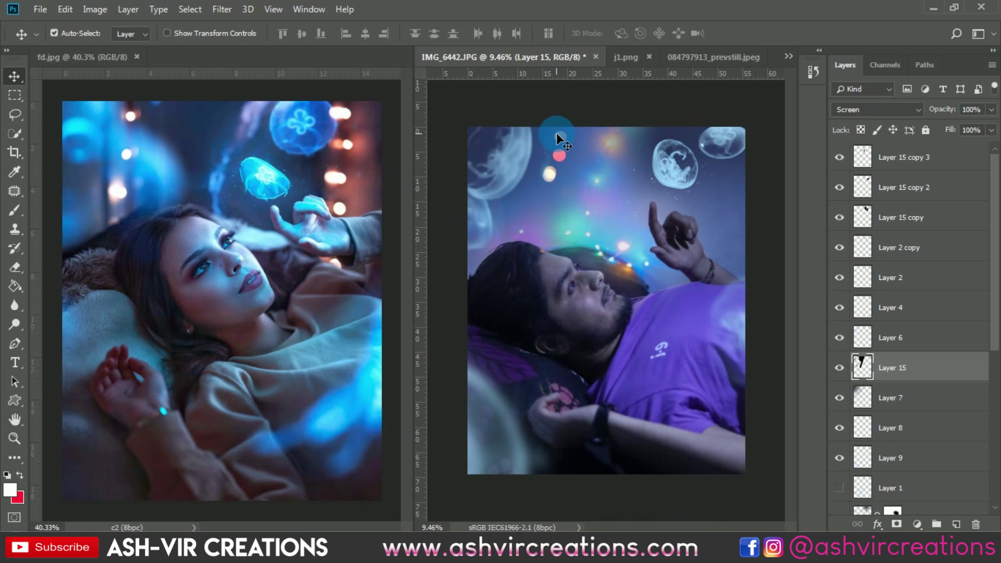
pyautogui.moveTo(556, 133); pyautogui.dragTo(606, 144)
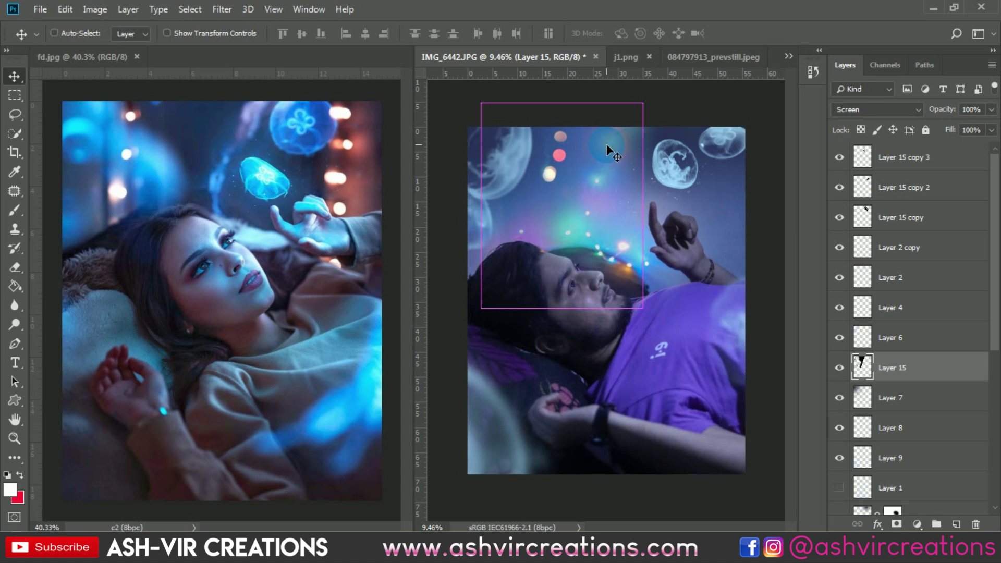
pyautogui.hotkey('ctrl', 'j')
pyautogui.hotkey('ctrl', 't')
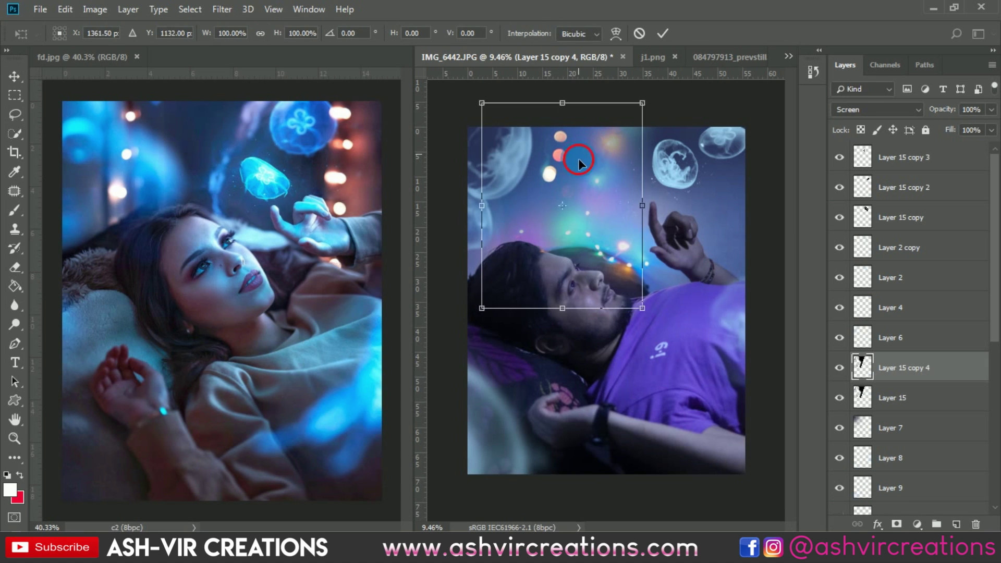
pyautogui.moveTo(584, 150); pyautogui.dragTo(570, 193)
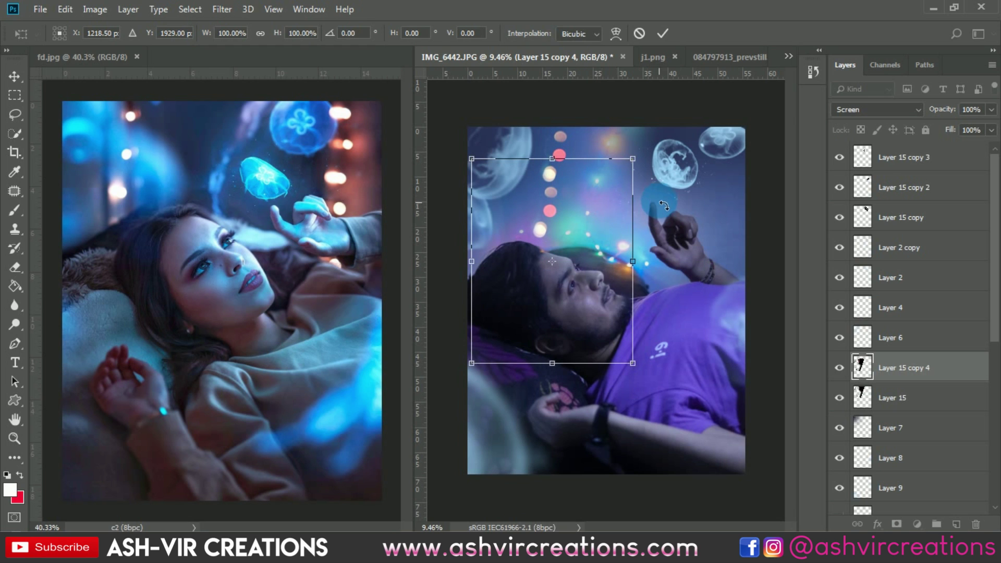
pyautogui.moveTo(667, 196); pyautogui.dragTo(662, 187)
pyautogui.doubleClick(559, 178)
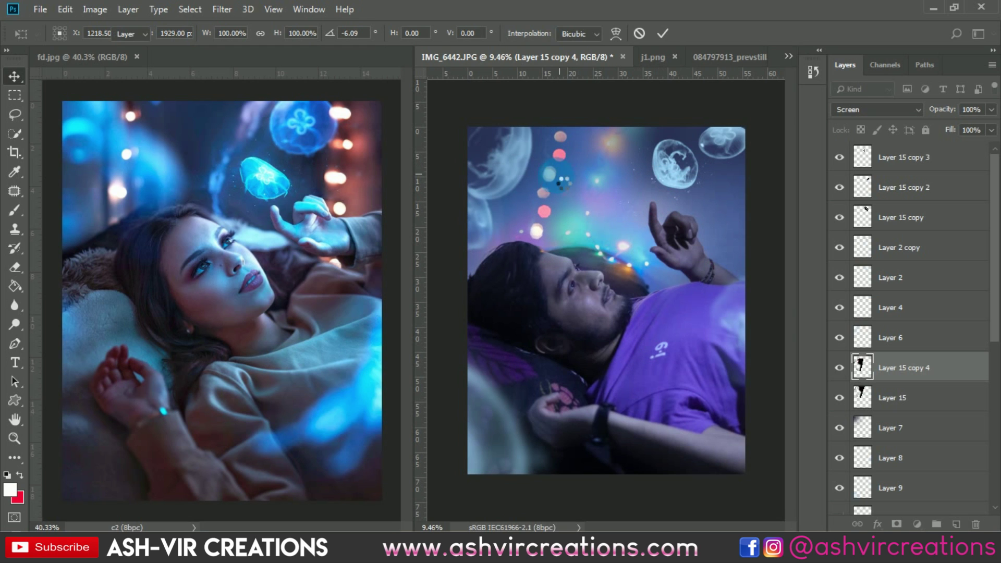
# Step: Examine the extended string of bokeh spots close up and at full view, comparing the picture with Layer 15 copy 4 hidden and shown
pyautogui.scroll(3, 512, 174)
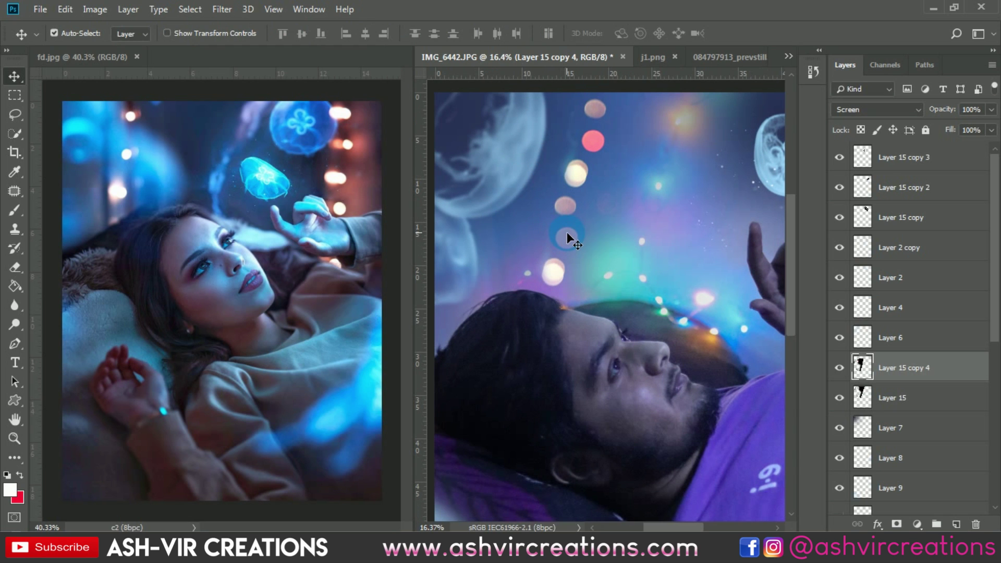
pyautogui.moveTo(567, 233); pyautogui.dragTo(574, 231)
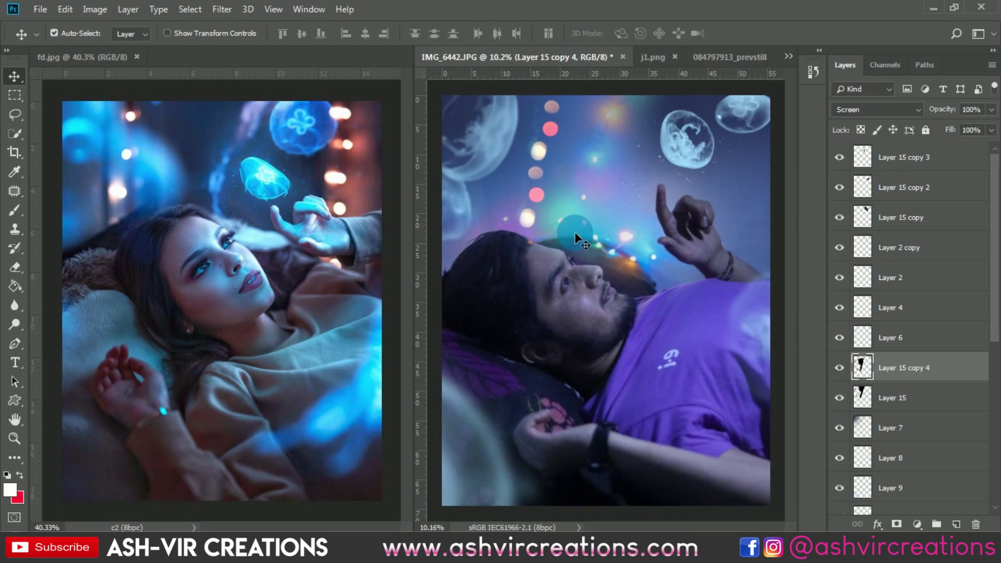
pyautogui.scroll(-3, 575, 232)
pyautogui.scroll(-1, 590, 189)
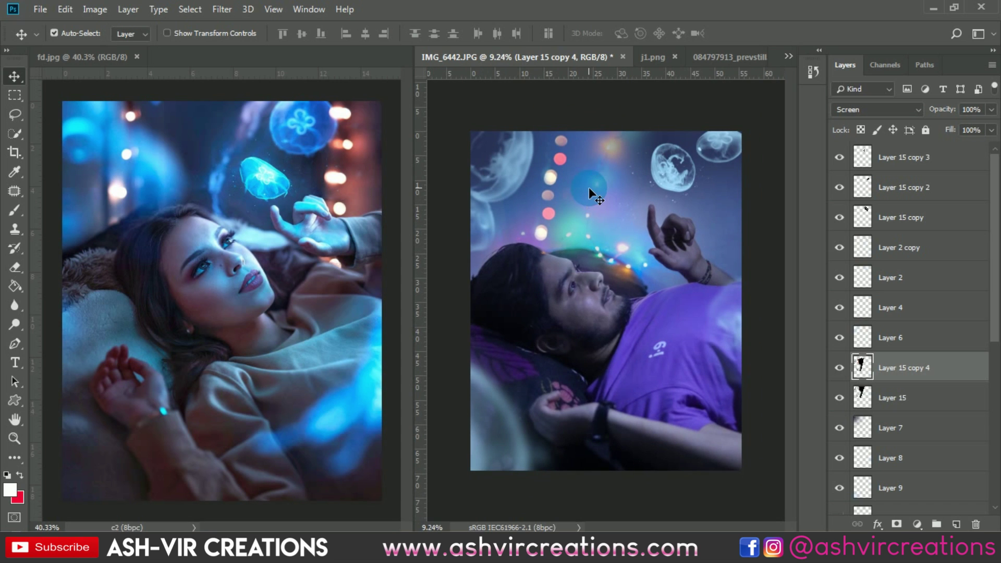
pyautogui.scroll(1, 558, 131)
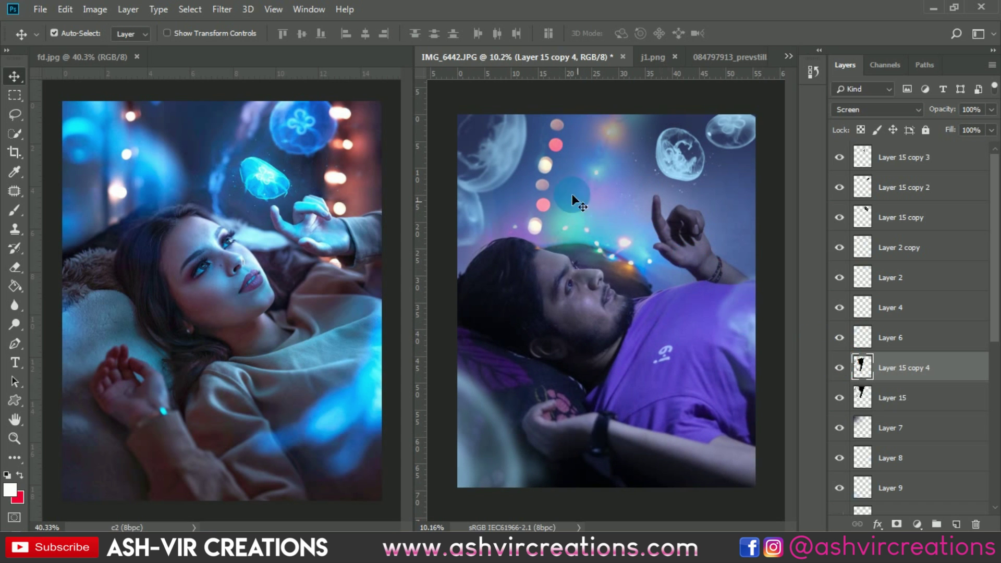
pyautogui.scroll(4, 549, 178)
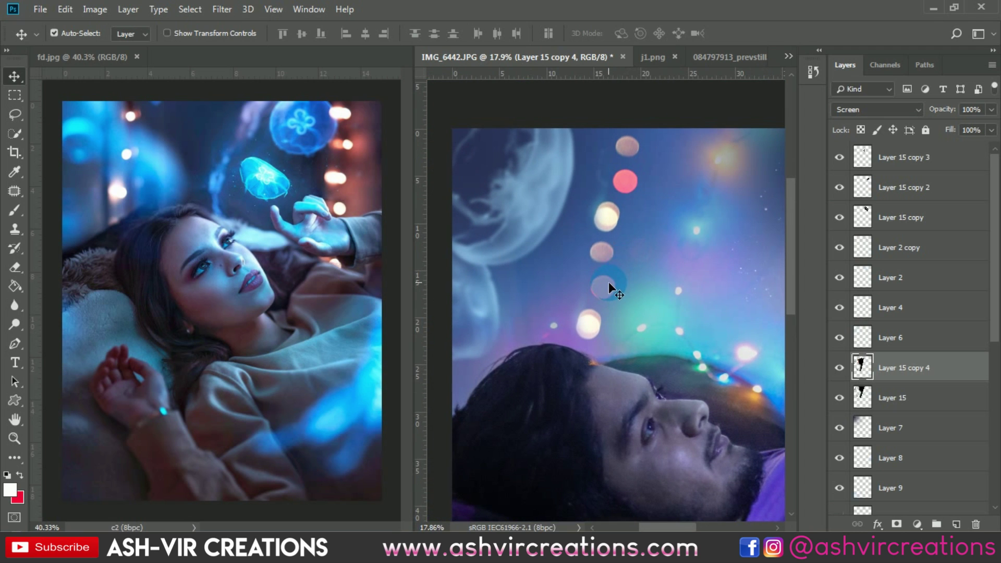
pyautogui.moveTo(609, 283); pyautogui.dragTo(611, 214)
pyautogui.click(847, 368)
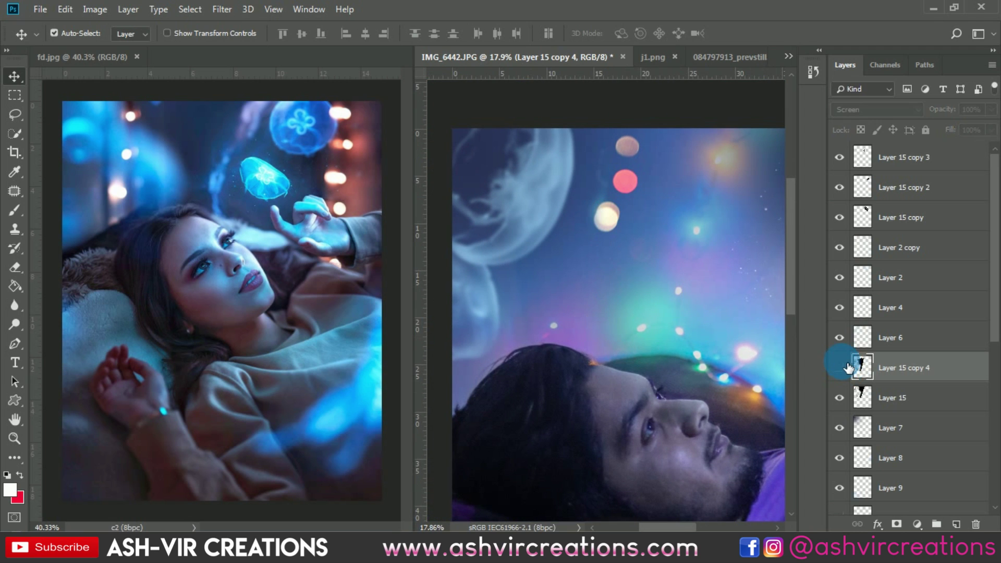
pyautogui.click(848, 368)
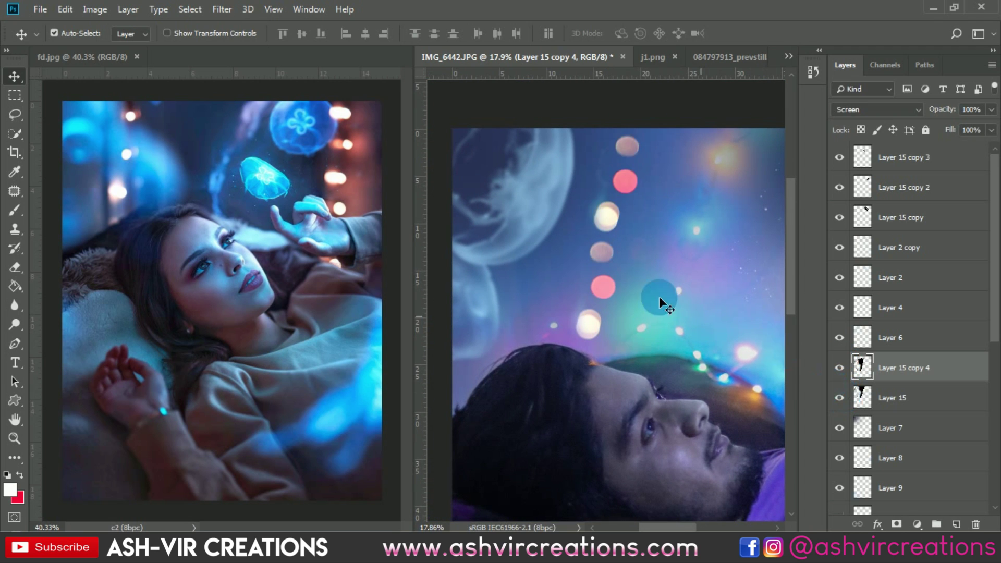
pyautogui.scroll(-2, 652, 294)
pyautogui.scroll(-1, 652, 293)
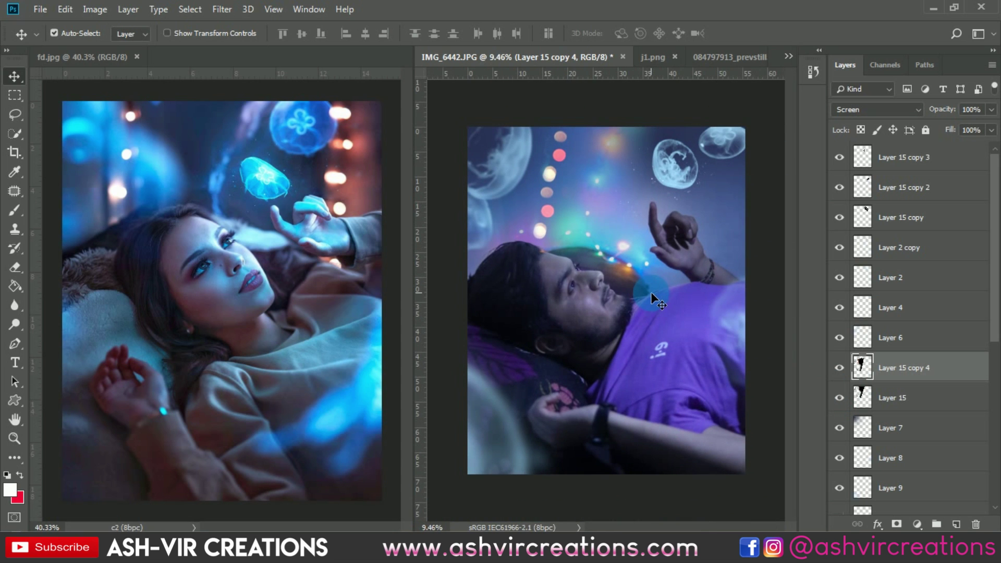
pyautogui.scroll(1, 651, 293)
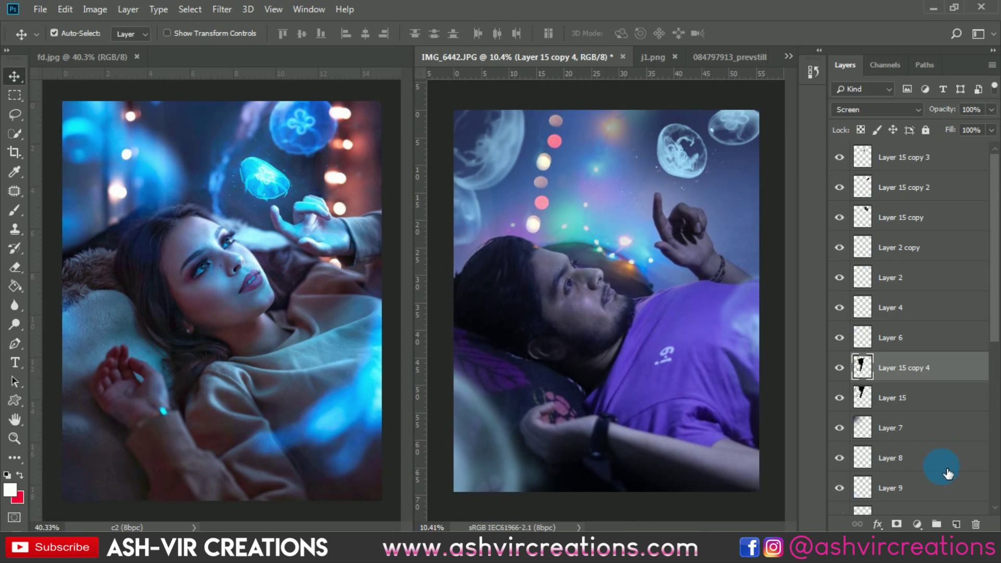
# Step: Duplicate both bokeh layers, Layer 15 and Layer 15 copy 4, together within IMG_6442.JPG
pyautogui.keyDown('shift'); pyautogui.click(918, 404); pyautogui.keyUp('shift')
pyautogui.rightClick(918, 367)
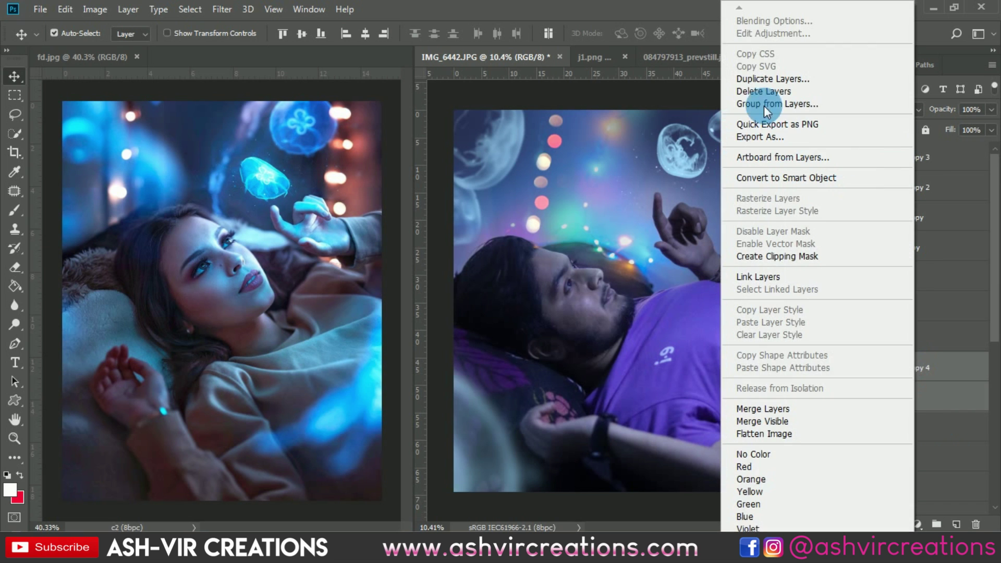
pyautogui.click(756, 80)
pyautogui.click(624, 136)
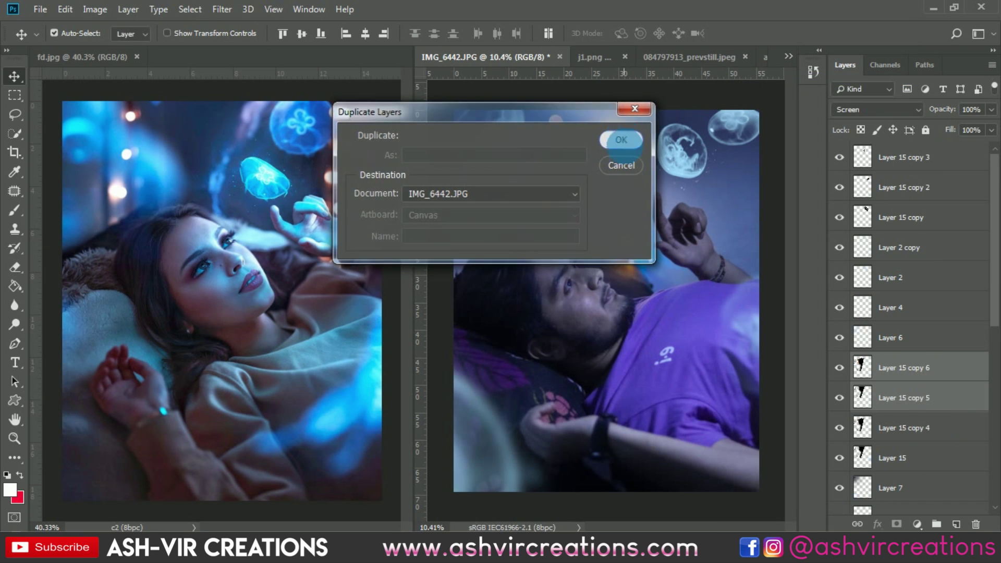
# Step: Flip the two duplicated bokeh layers horizontally, rotate them to about 16.4° and place them beside the raised hand along the picture's right side
pyautogui.hotkey('ctrl', 't')
pyautogui.moveTo(637, 194); pyautogui.dragTo(793, 198)
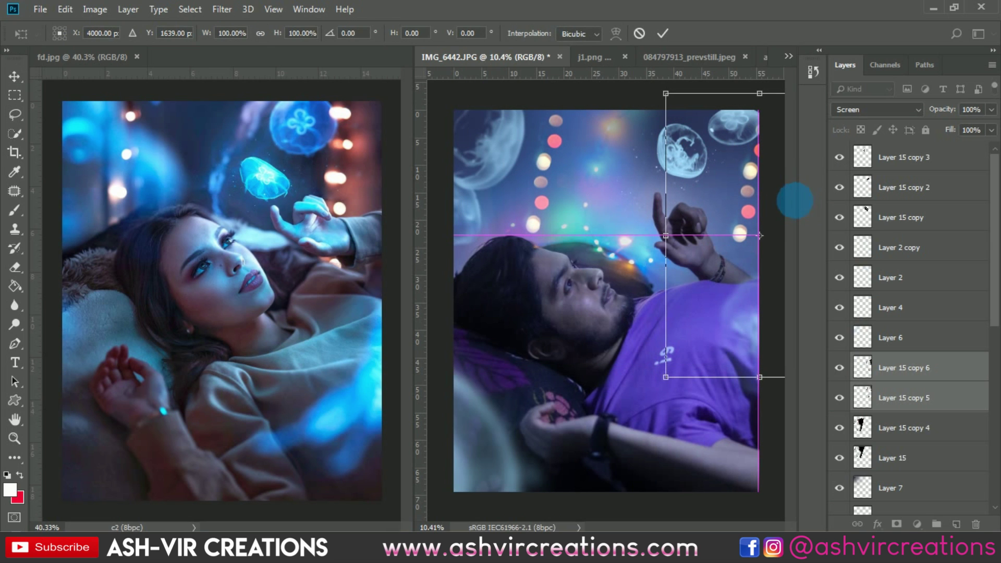
pyautogui.rightClick(742, 205)
pyautogui.click(775, 386)
pyautogui.moveTo(743, 259); pyautogui.dragTo(686, 278)
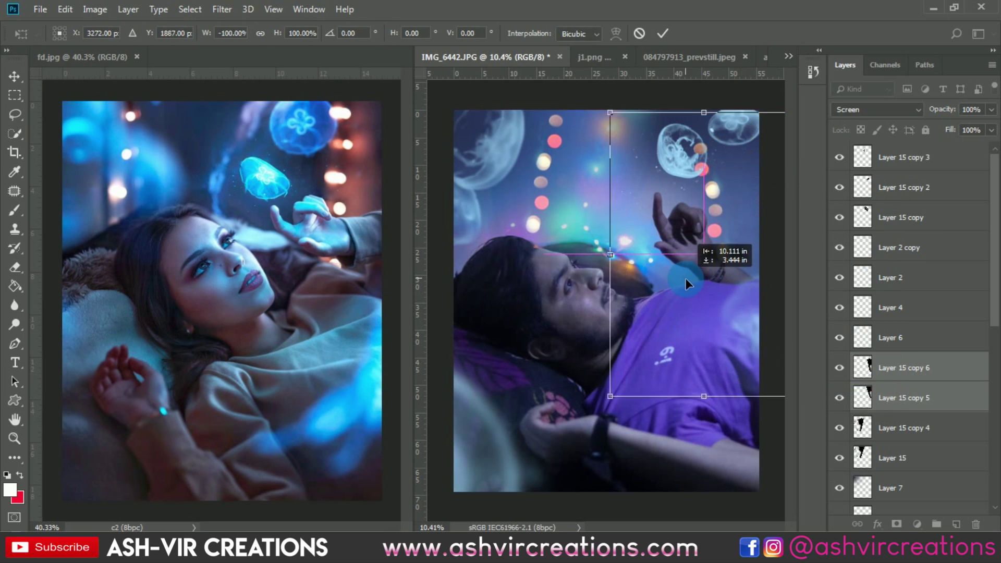
pyautogui.moveTo(766, 86); pyautogui.dragTo(788, 160)
pyautogui.moveTo(743, 260); pyautogui.dragTo(751, 232)
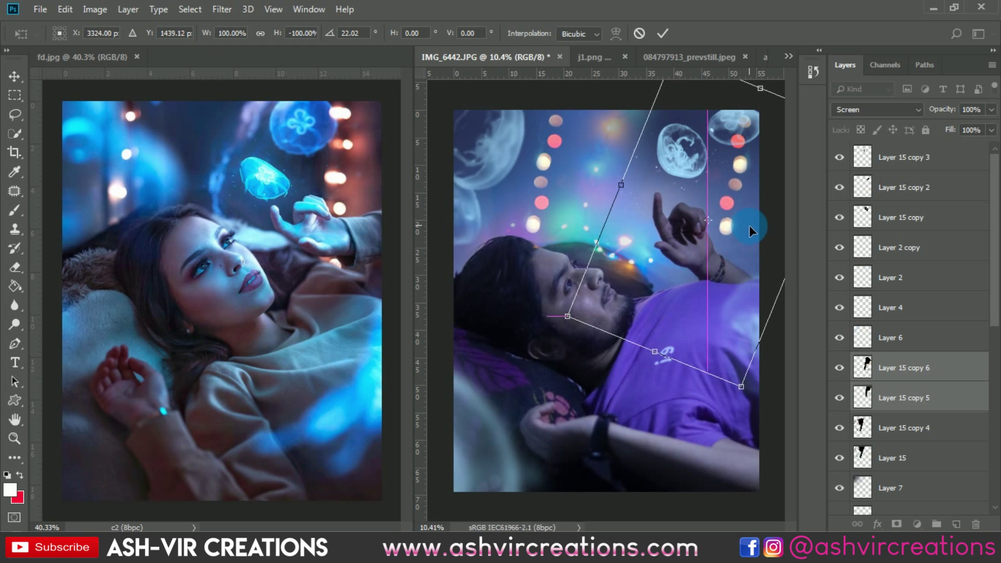
pyautogui.moveTo(566, 139); pyautogui.dragTo(568, 157)
pyautogui.doubleClick(695, 216)
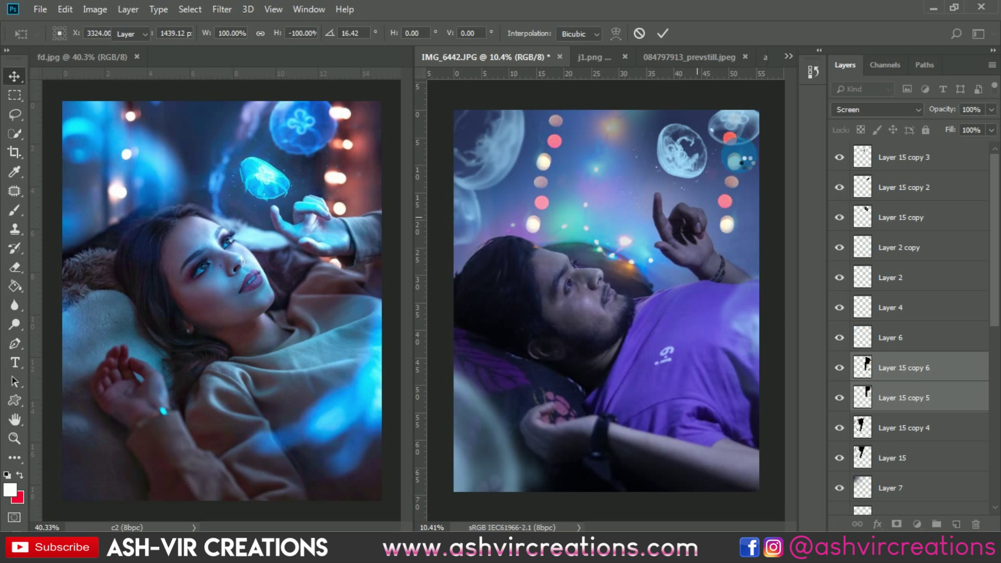
# Step: Desaturate the reds of the lower bokeh copy beside the raised hand with Hue/Saturation
pyautogui.click(923, 372)
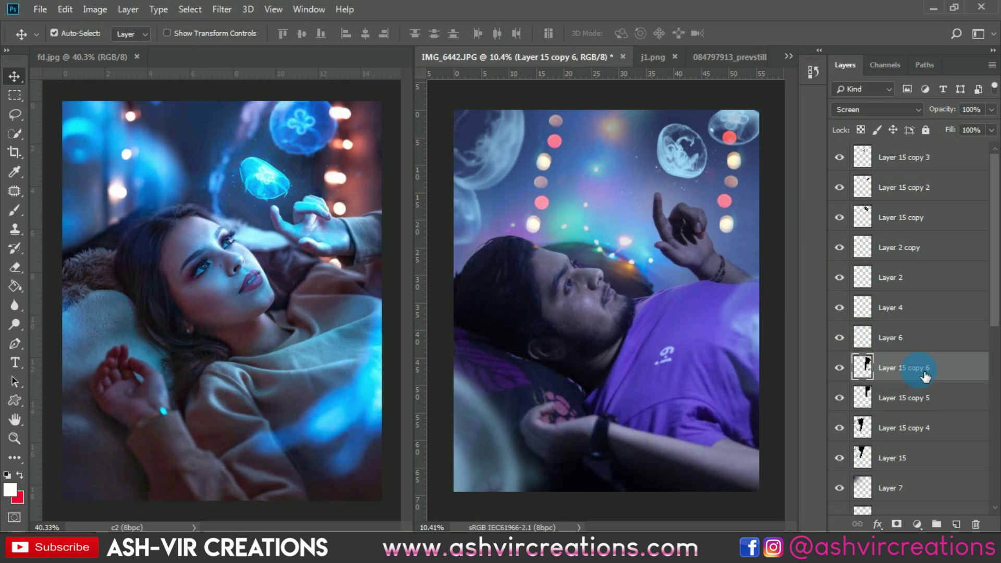
pyautogui.hotkey('ctrl', 'u')
pyautogui.moveTo(811, 255); pyautogui.dragTo(478, 242)
pyautogui.click(427, 257)
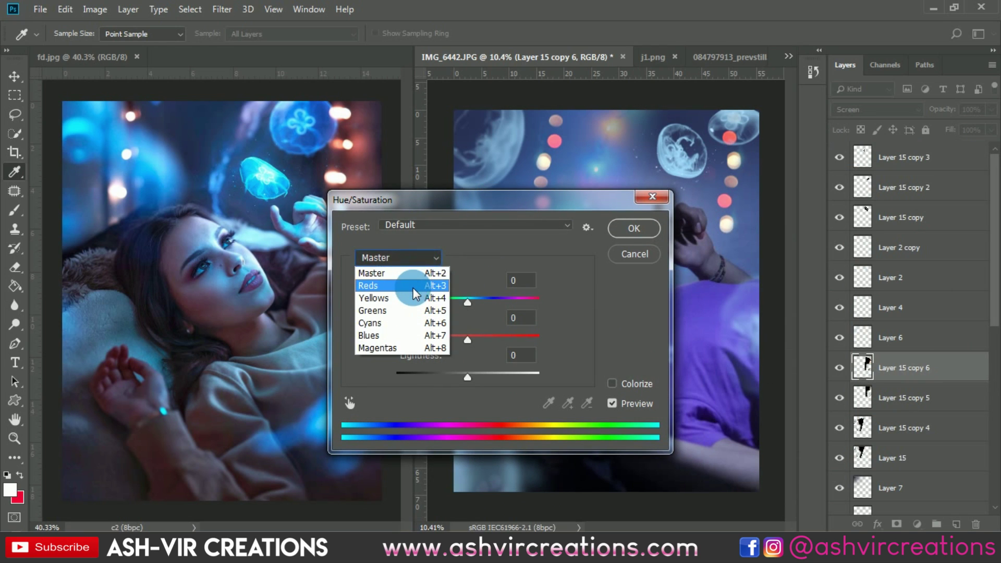
pyautogui.click(370, 277)
pyautogui.moveTo(446, 339); pyautogui.dragTo(368, 328)
pyautogui.click(641, 228)
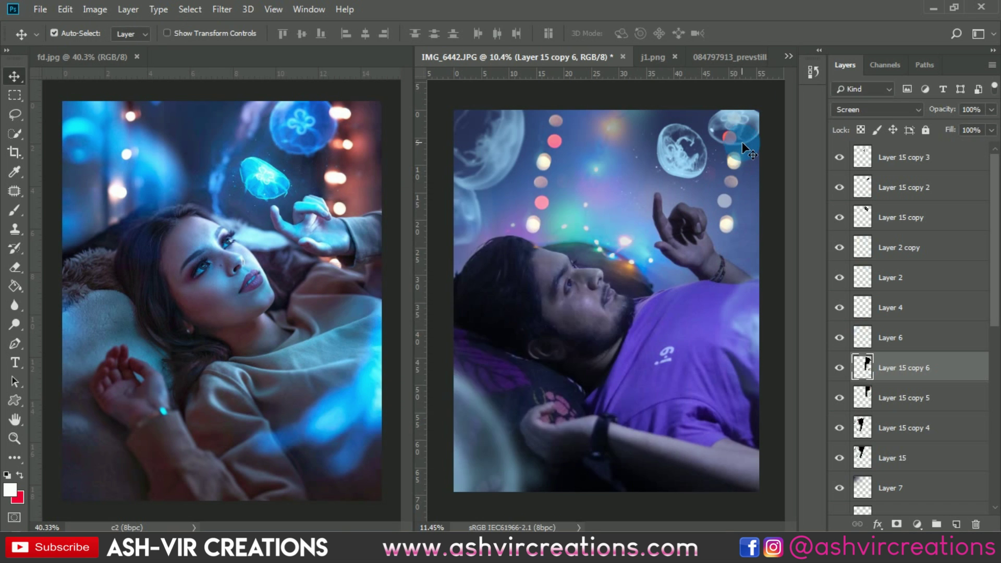
# Step: Erase the red bokeh spot on Layer 15 copy 5 that overlaps the jellyfish in the picture's upper-right corner
pyautogui.scroll(3, 743, 142)
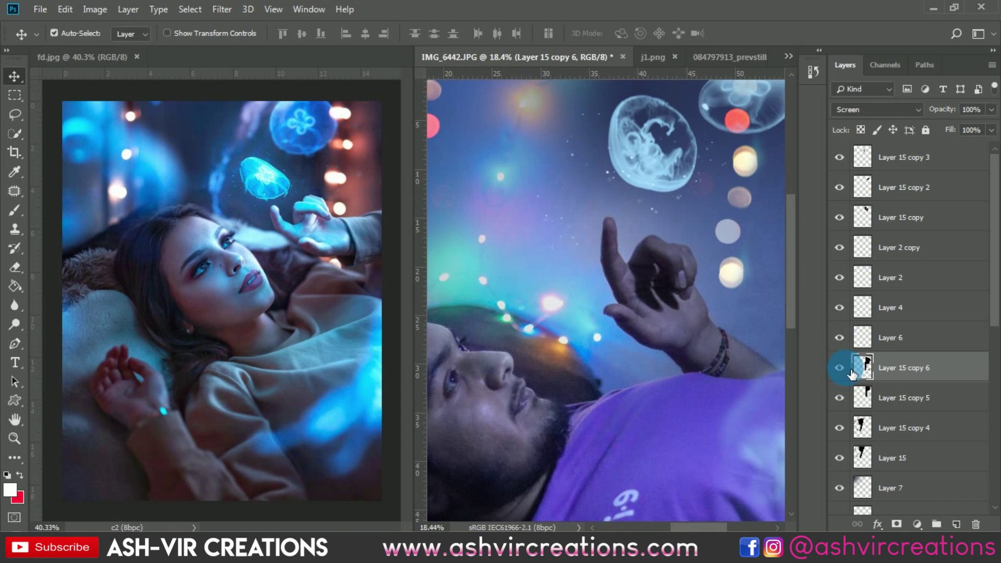
pyautogui.scroll(-3, 721, 221)
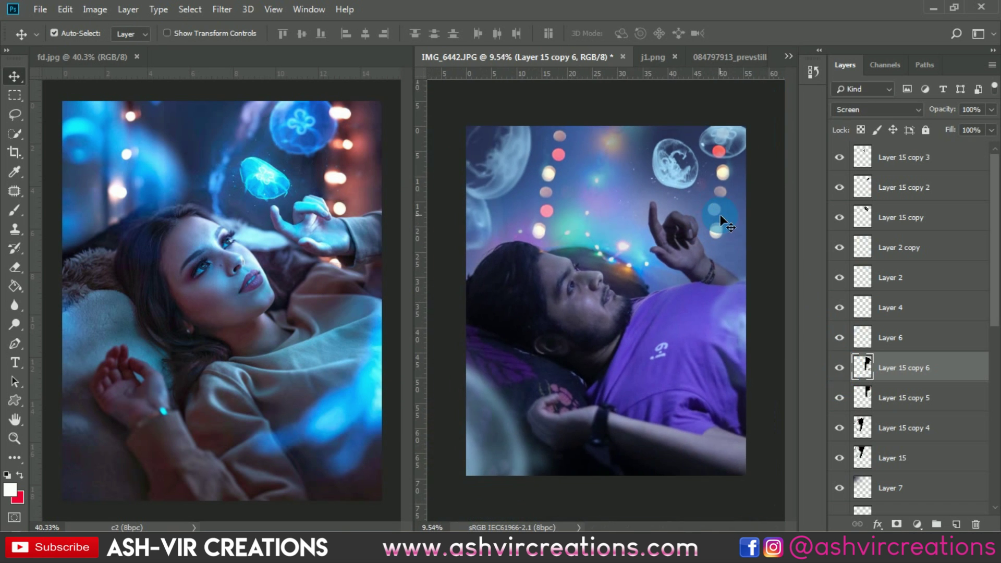
pyautogui.scroll(1, 718, 161)
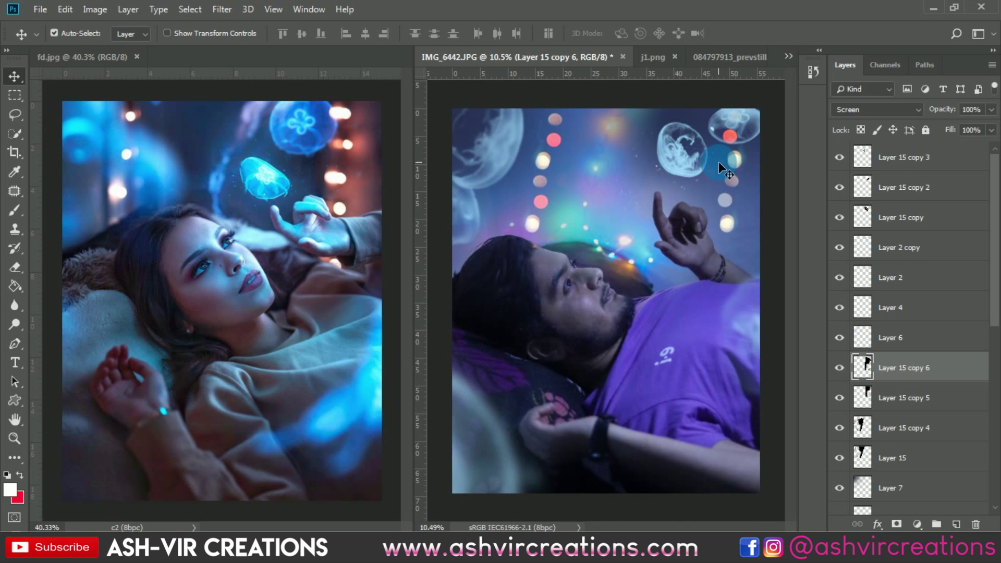
pyautogui.scroll(-1, 719, 161)
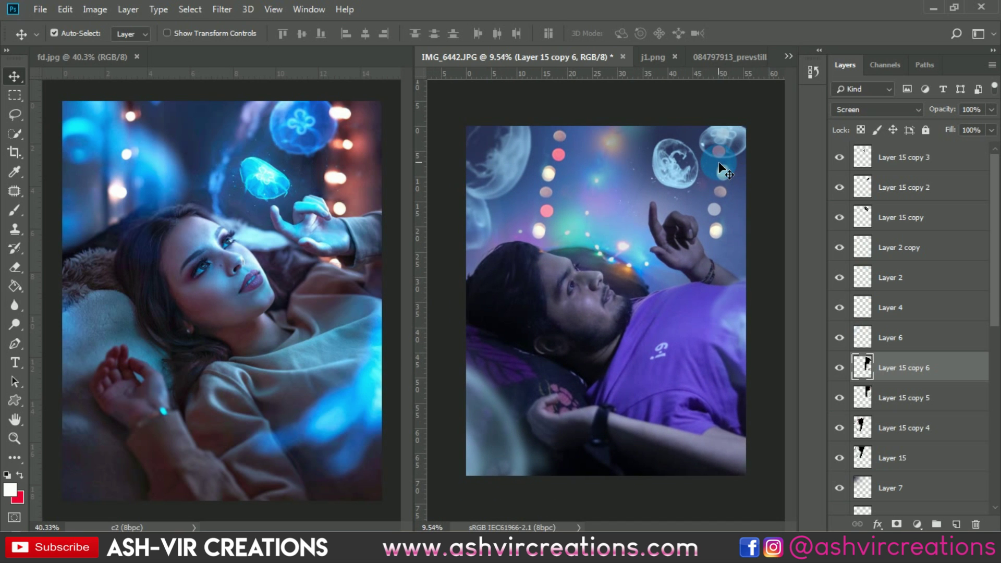
pyautogui.scroll(6, 724, 141)
pyautogui.click(735, 139)
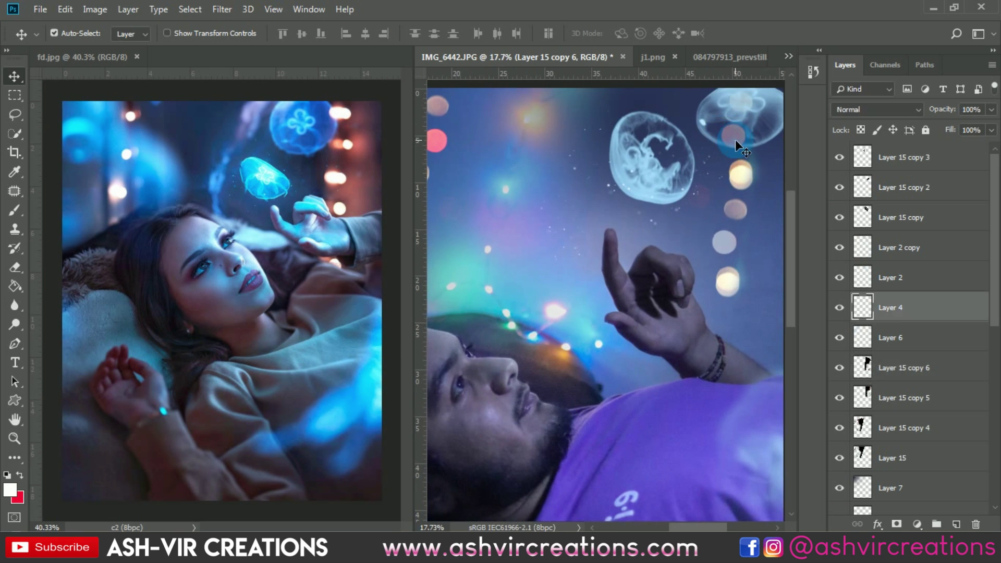
pyautogui.moveTo(735, 139); pyautogui.dragTo(746, 202)
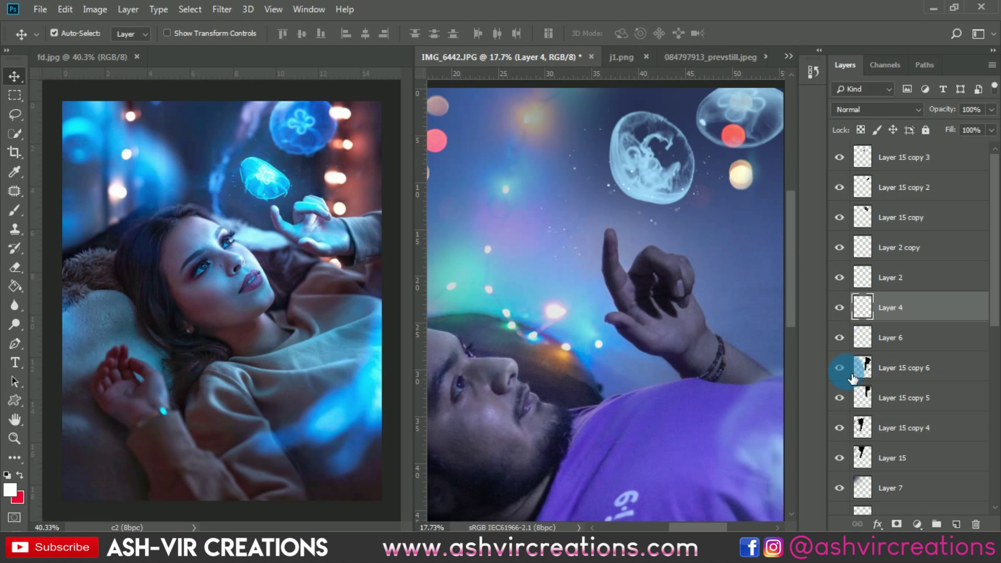
pyautogui.click(863, 398)
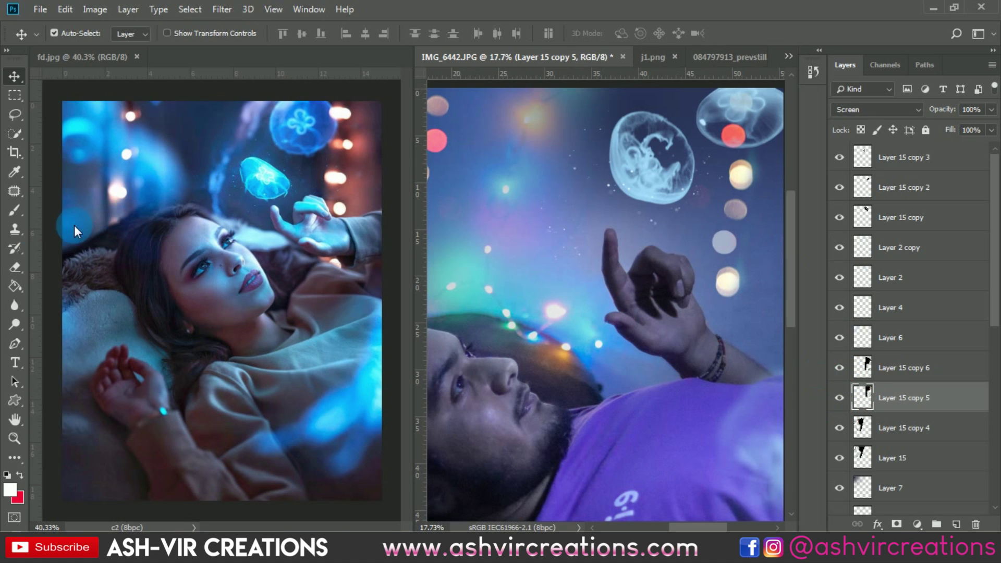
pyautogui.click(15, 267)
pyautogui.moveTo(773, 154)
pyautogui.mouseDown()
pyautogui.moveTo(774, 132)
pyautogui.moveTo(753, 157)
pyautogui.moveTo(768, 148)
pyautogui.moveTo(758, 150)
pyautogui.moveTo(756, 109)
pyautogui.mouseUp()
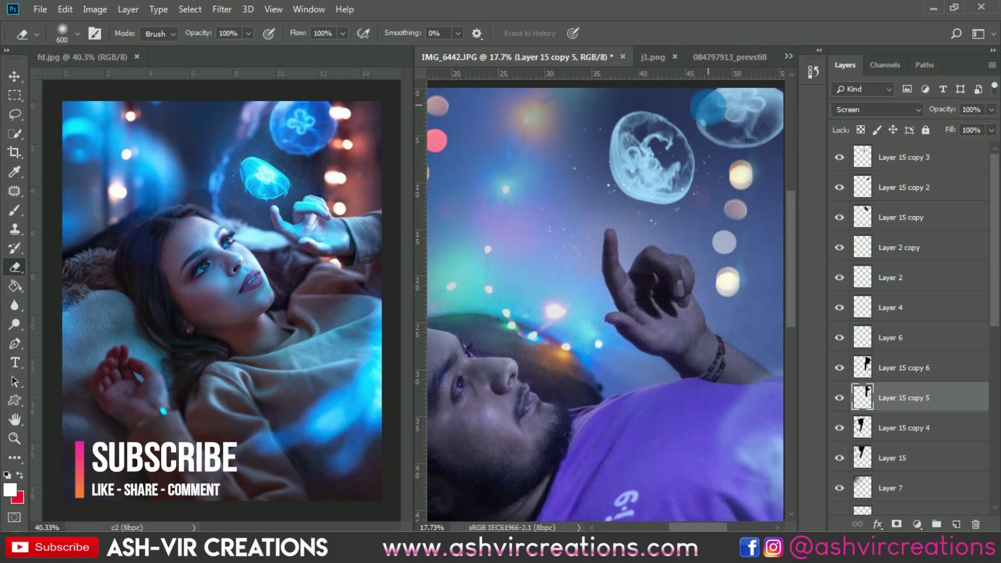
pyautogui.scroll(-9, 708, 107)
pyautogui.scroll(2, 721, 120)
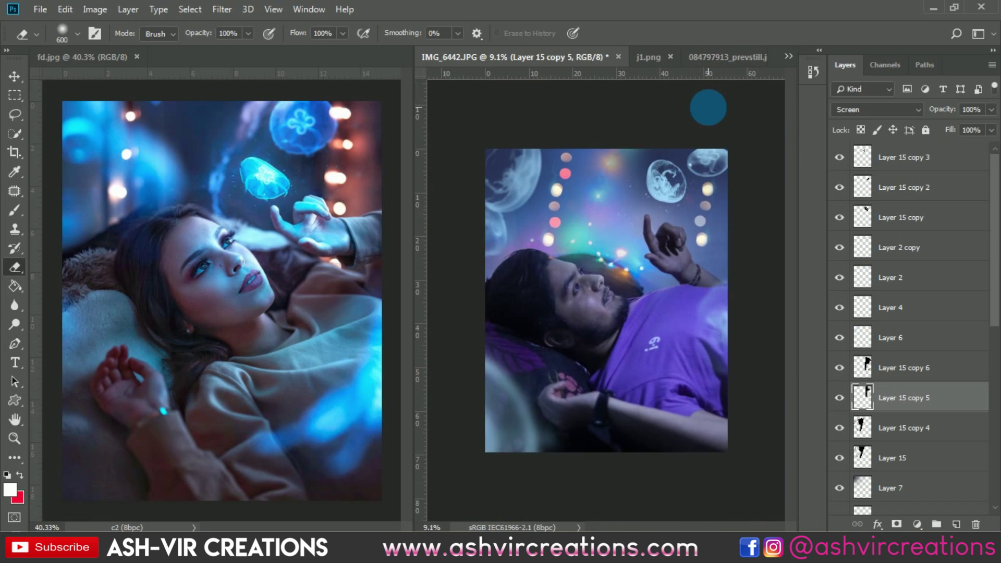
# Step: Hide Layer 15 copy 5 and move the bokeh lights of Layer 15 copy 6 closer to the picture's right edge, above the raised hand's wrist
pyautogui.press('v')
pyautogui.moveTo(737, 146); pyautogui.dragTo(720, 201)
pyautogui.click(838, 371)
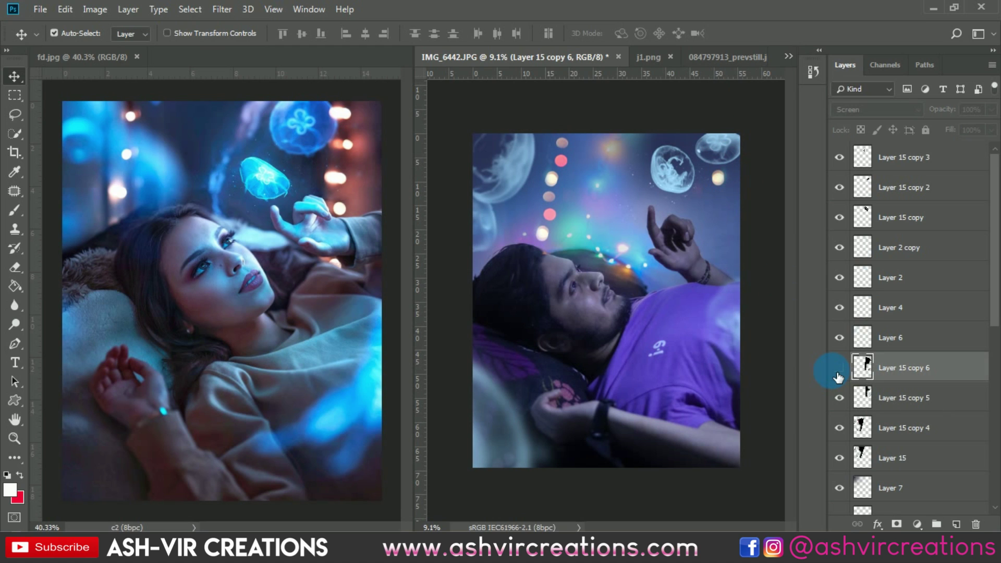
pyautogui.click(840, 375)
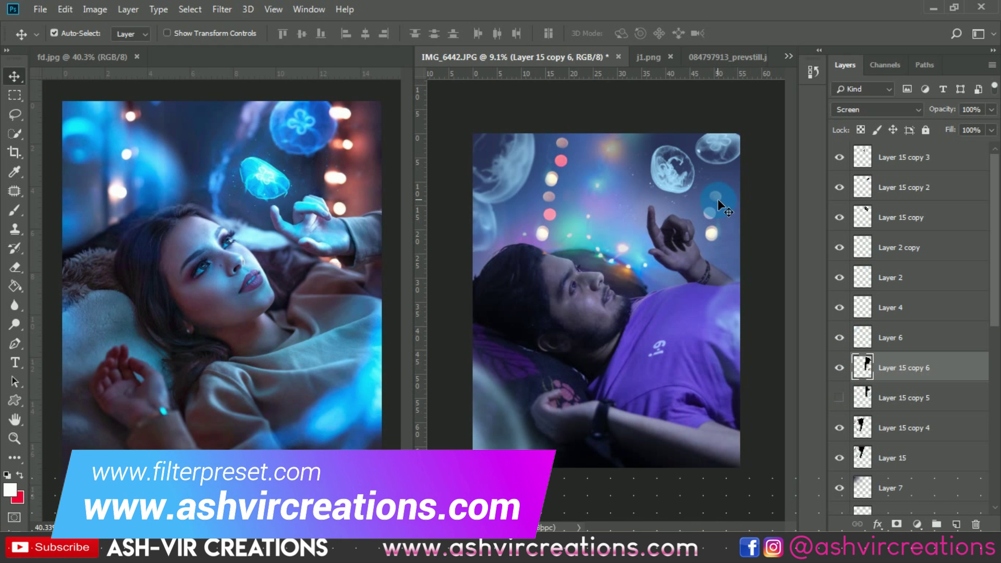
pyautogui.moveTo(717, 198); pyautogui.dragTo(731, 201)
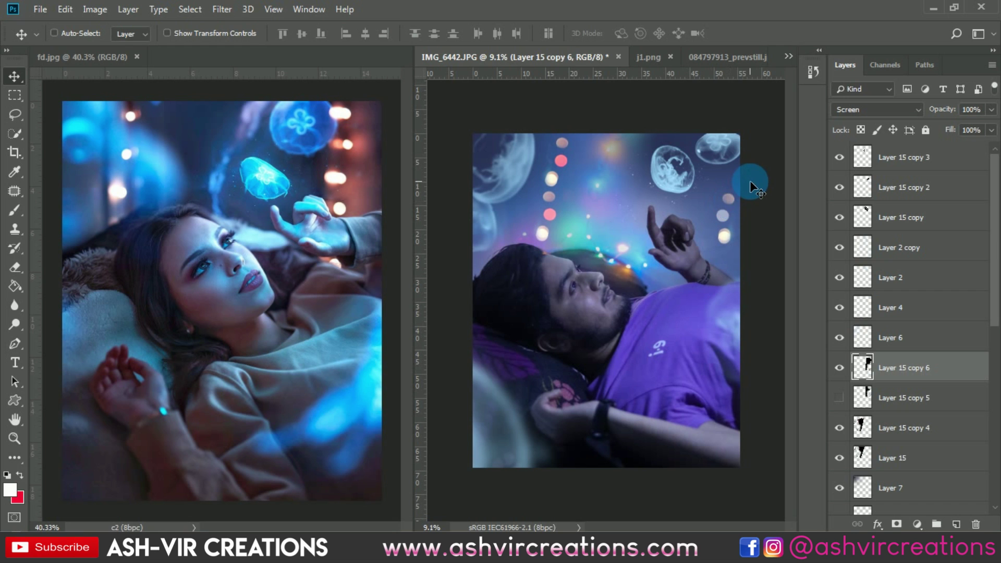
pyautogui.hotkey('ctrl', 'l')
pyautogui.press('Escape')
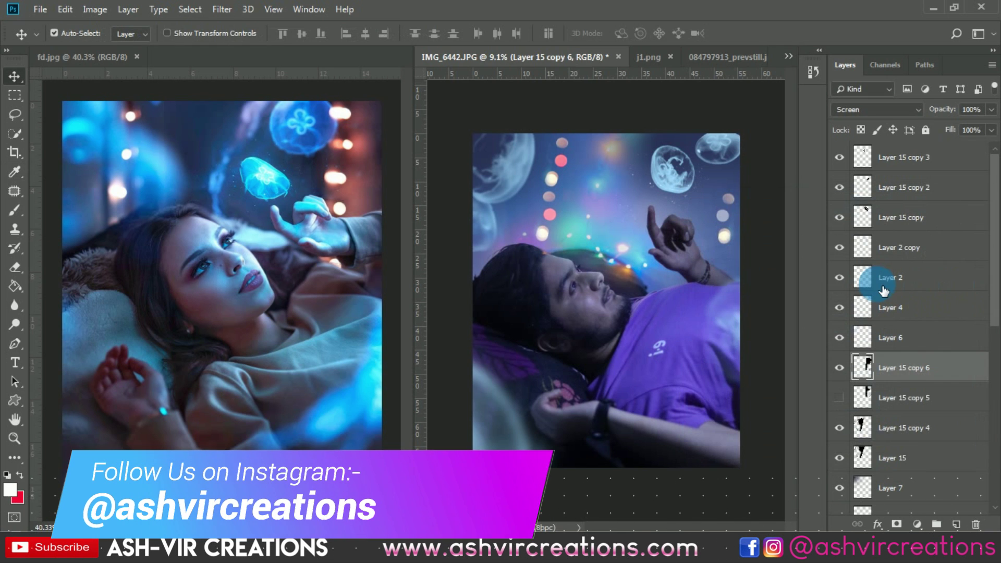
# Step: Duplicate Layer 15 copy 6 in place to intensify the bokeh lights beside the raised hand
pyautogui.hotkey('ctrl', 'j')
pyautogui.scroll(-2, 729, 182)
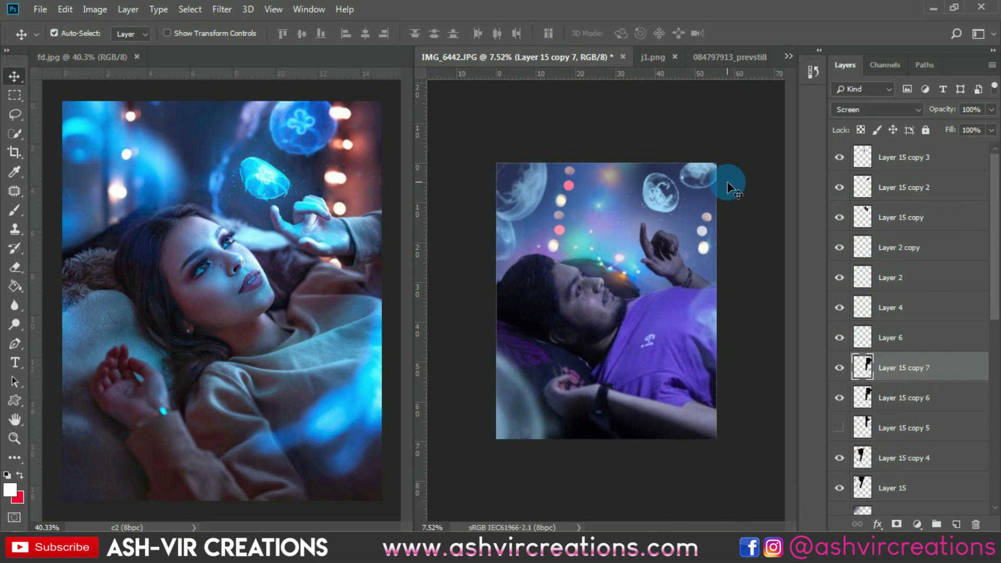
pyautogui.hotkey('ctrl', '+')
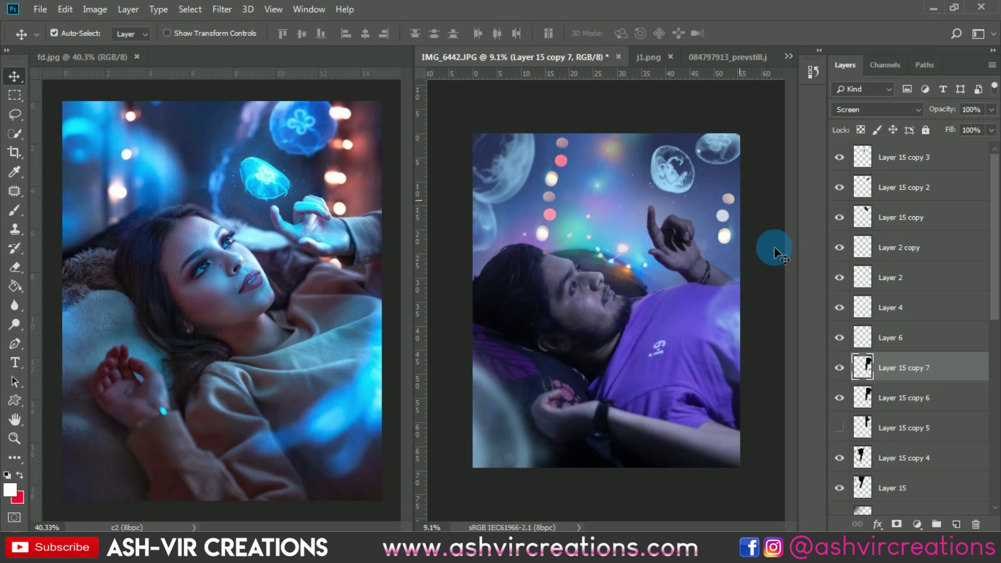
pyautogui.click(907, 373)
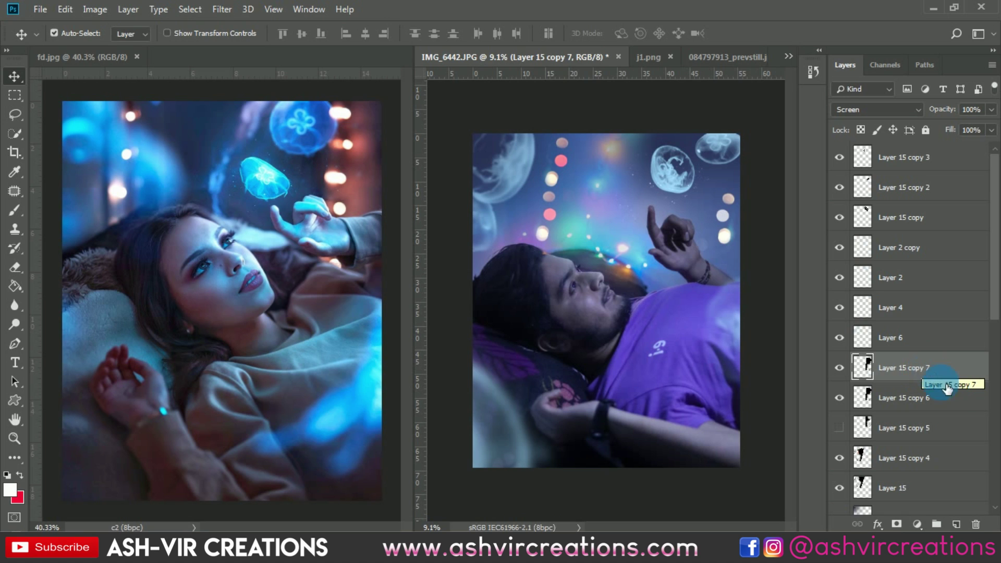
# Step: Select the raised hand and forearm on Layer 0 copy with the Quick Selection tool
pyautogui.scroll(-4, 944, 388)
pyautogui.scroll(2, 962, 406)
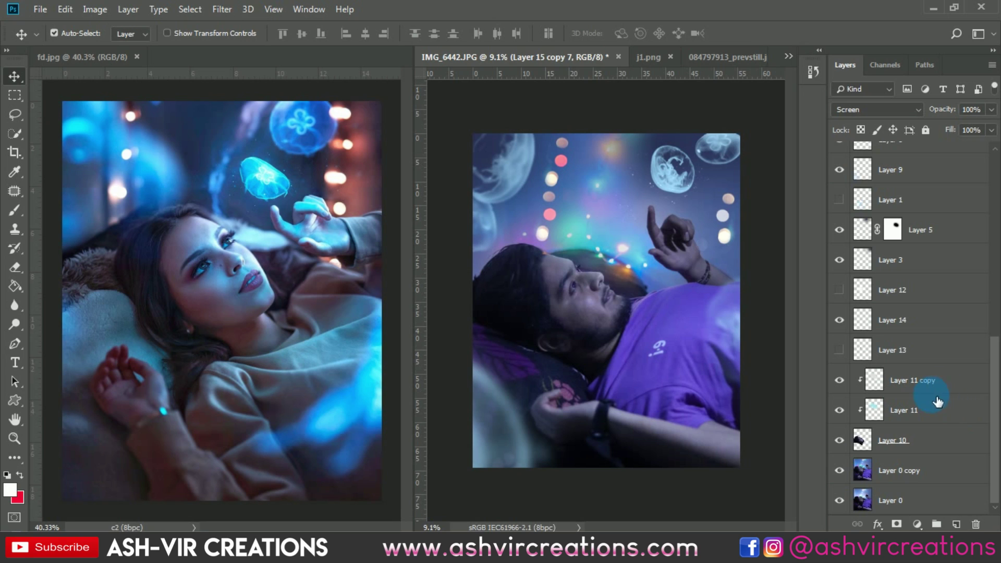
pyautogui.click(926, 449)
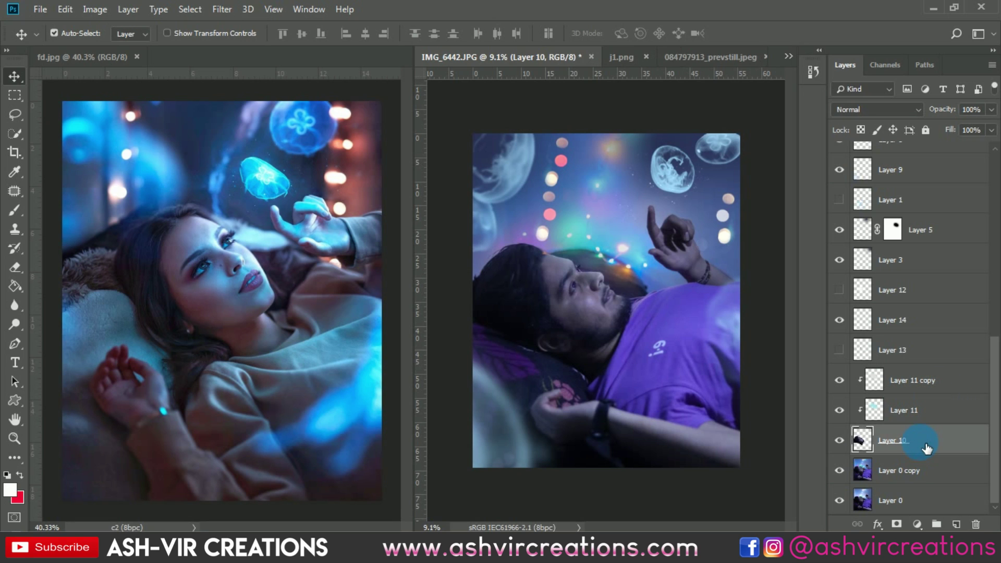
pyautogui.click(944, 394)
pyautogui.click(931, 471)
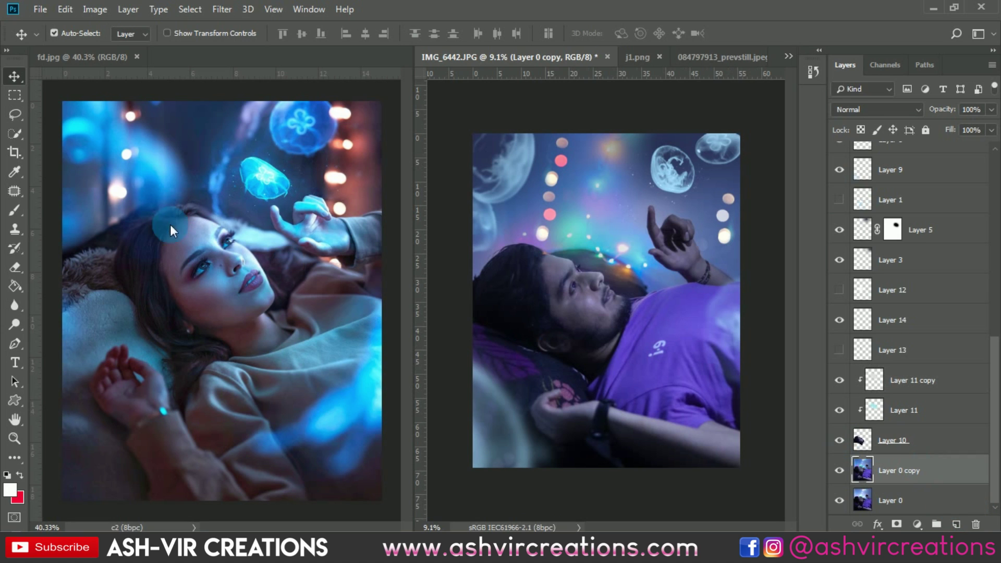
pyautogui.press('w')
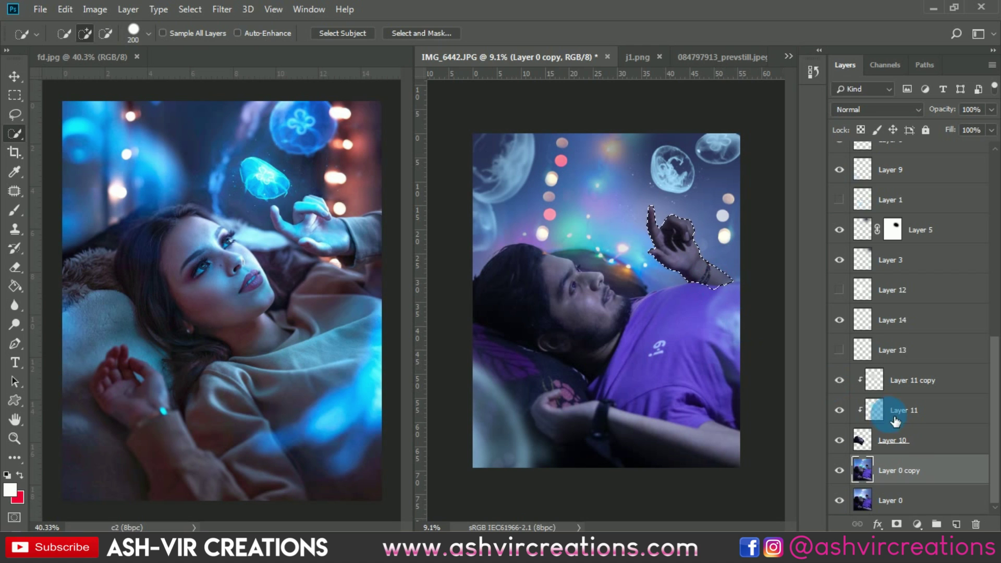
# Step: Create a new layer above Layer 11 copy, paint white over the selected raised hand with a large soft brush, and clear the selection
pyautogui.click(944, 383)
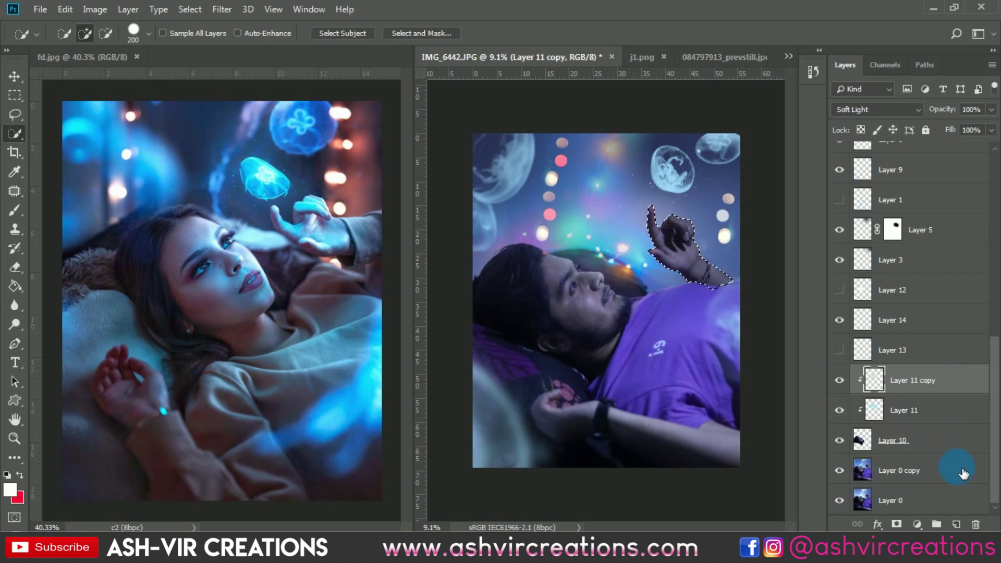
pyautogui.click(957, 525)
pyautogui.click(16, 209)
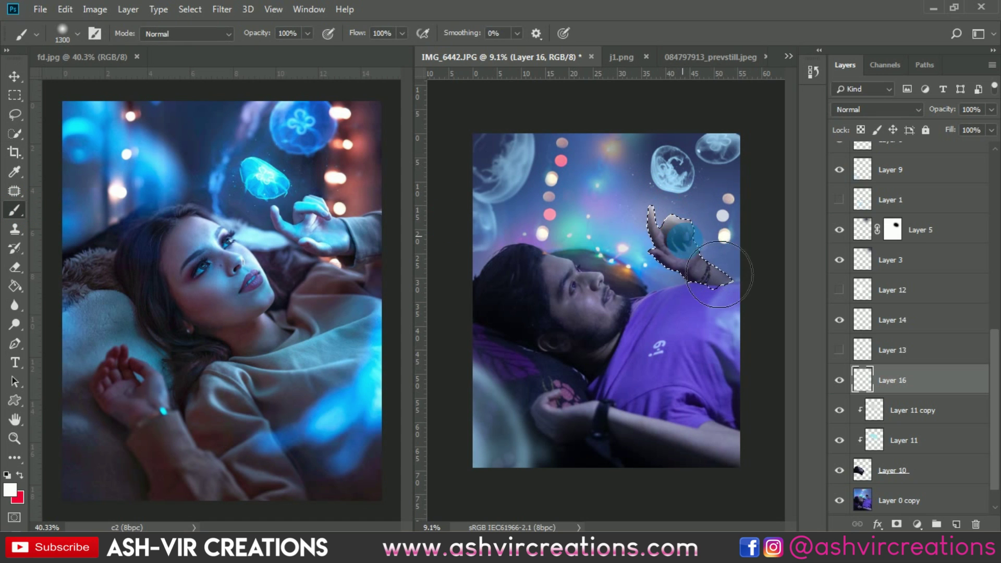
pyautogui.press(']')
pyautogui.press(']')
pyautogui.moveTo(719, 274)
pyautogui.mouseDown()
pyautogui.moveTo(751, 292)
pyautogui.moveTo(741, 273)
pyautogui.mouseUp()
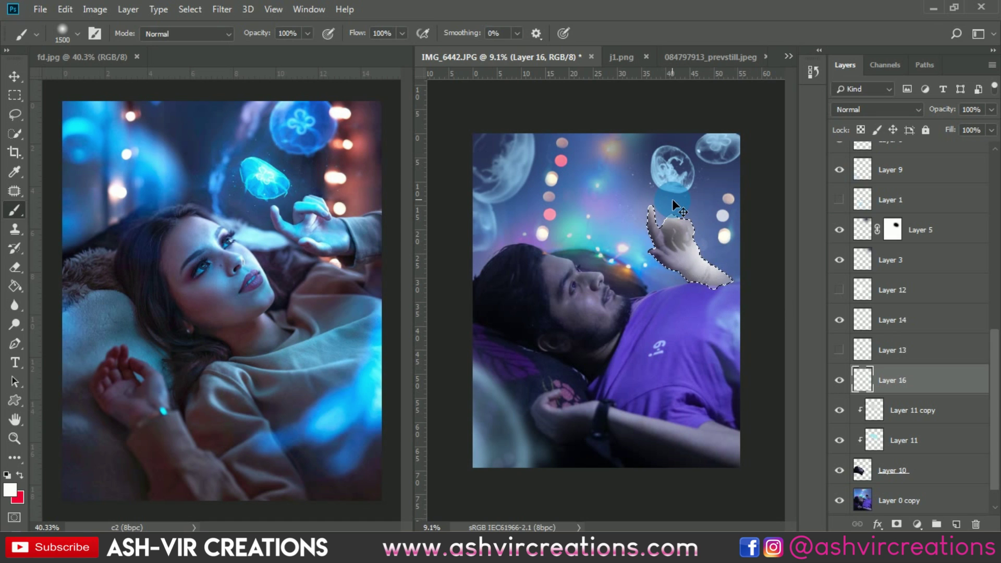
pyautogui.hotkey('ctrl', 'z')
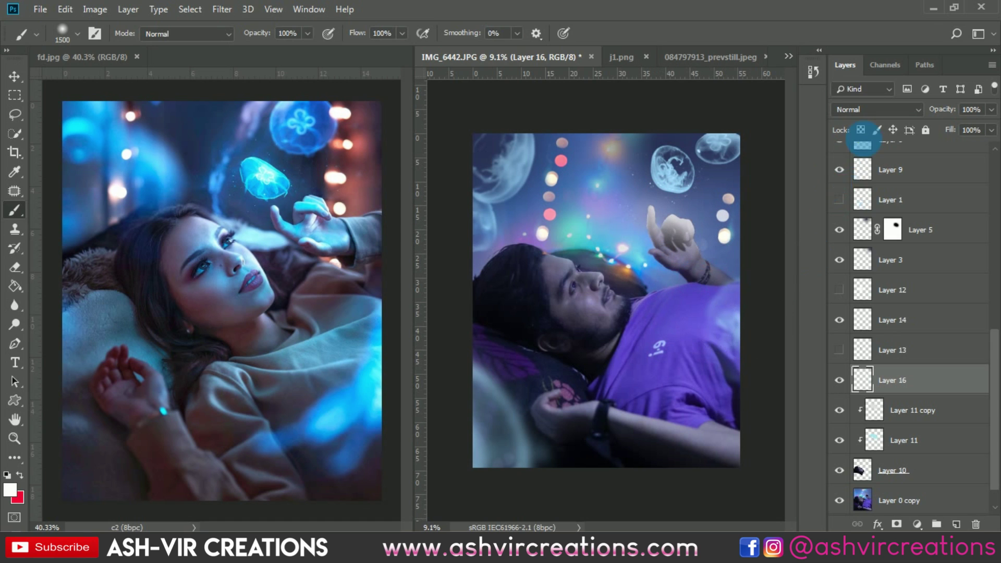
# Step: Set Layer 16's blend mode to Overlay to brighten the raised hand, and check it against the unlit version
pyautogui.click(868, 109)
pyautogui.click(881, 275)
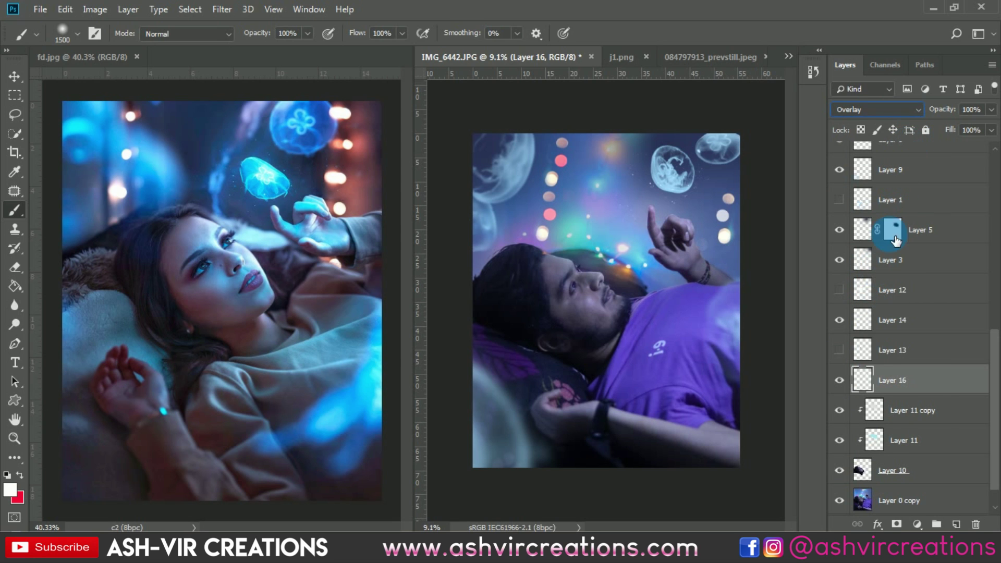
pyautogui.click(840, 381)
pyautogui.click(840, 381)
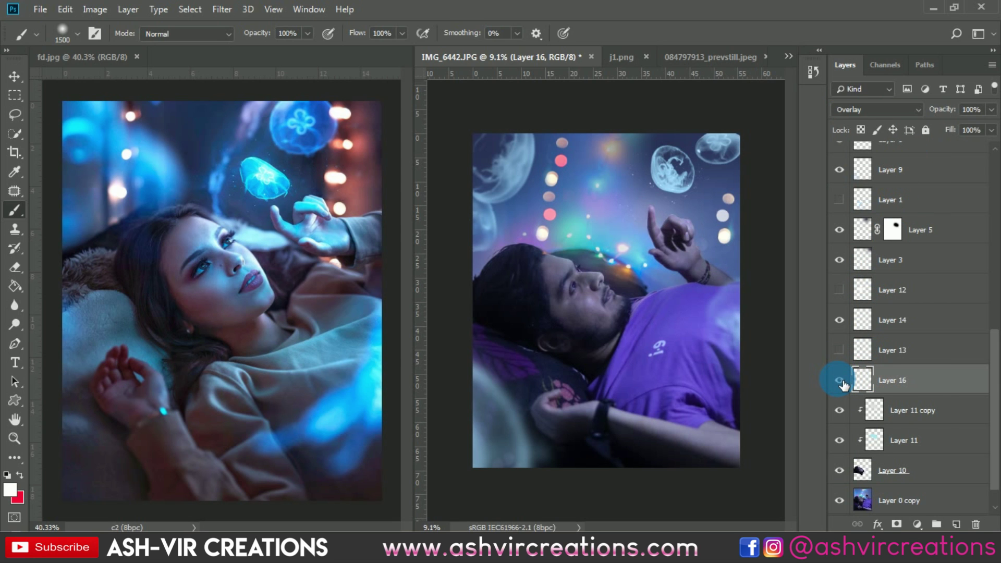
# Step: Examine the raised hand up close with and without Layer 16's highlight
pyautogui.hotkey('ctrl', '+')
pyautogui.hotkey('ctrl', '+')
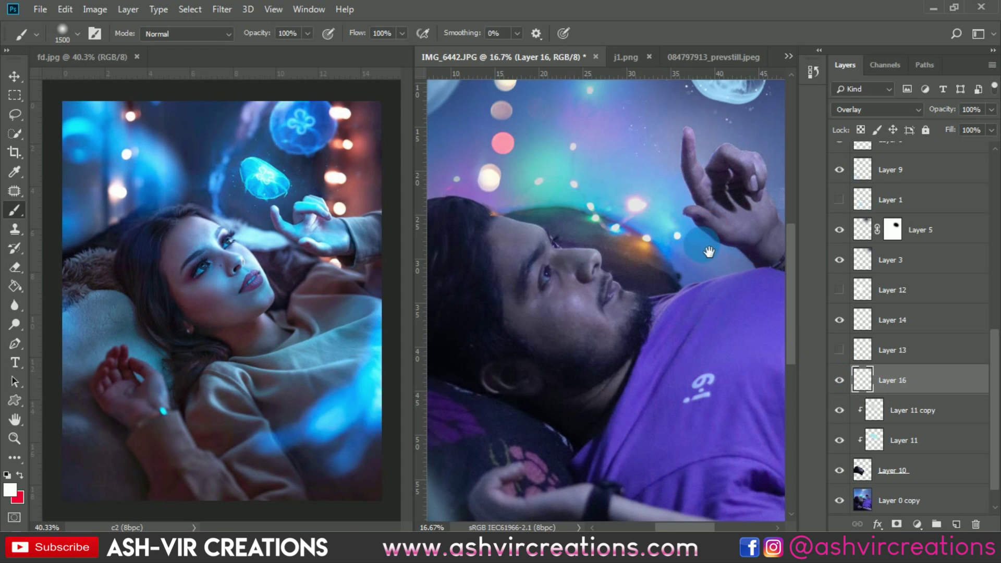
pyautogui.moveTo(701, 244); pyautogui.dragTo(638, 332)
pyautogui.press('v')
pyautogui.hotkey('alt', 'v')
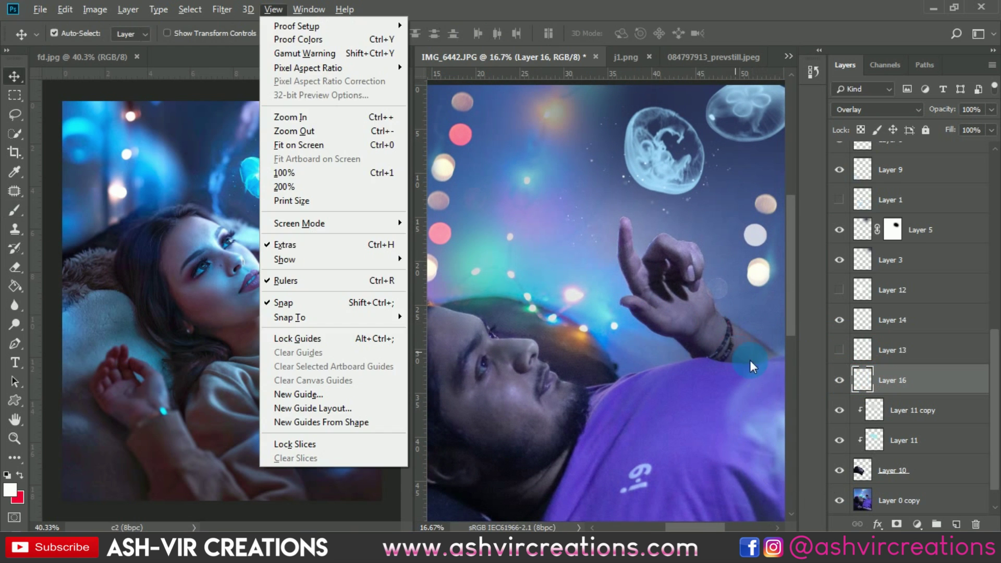
pyautogui.click(750, 344)
pyautogui.click(850, 380)
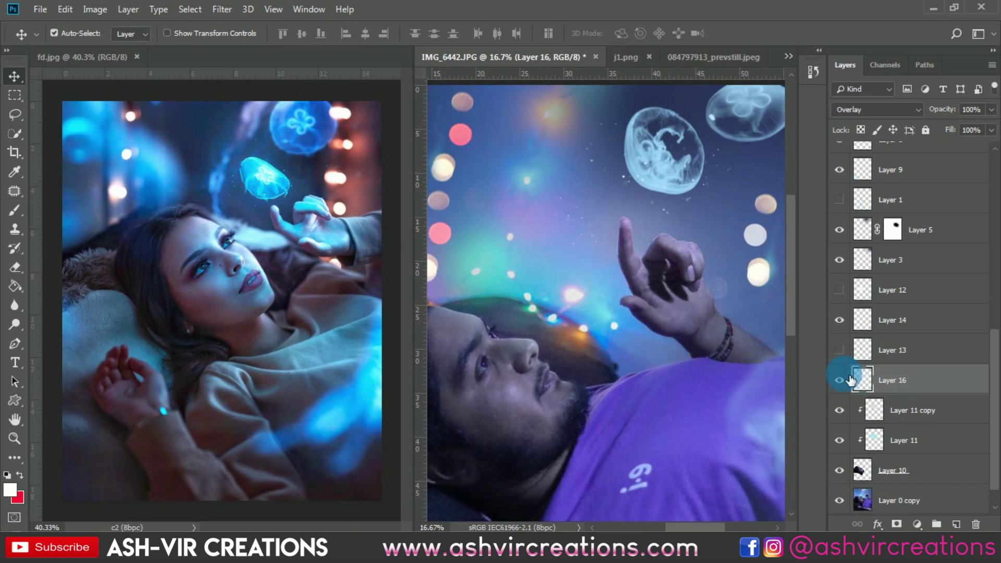
pyautogui.click(840, 380)
pyautogui.click(840, 380)
pyautogui.click(840, 380)
pyautogui.click(839, 380)
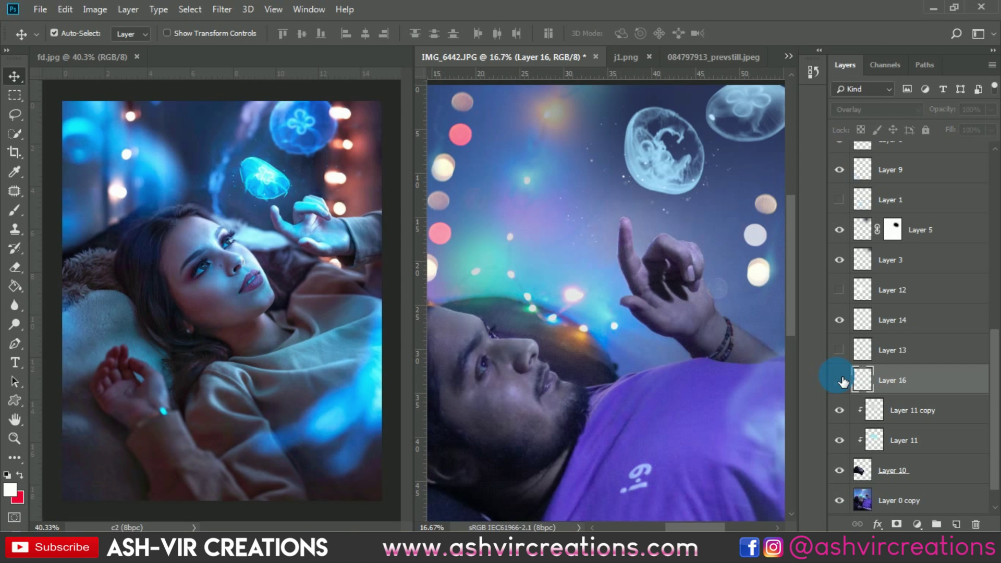
pyautogui.click(840, 380)
pyautogui.click(840, 380)
# Step: Erase the faint bokeh circle beside the raised hand's wrist from Layer 15 copy 7 and Layer 15 copy 6 with a soft 600 px eraser
pyautogui.click(719, 290)
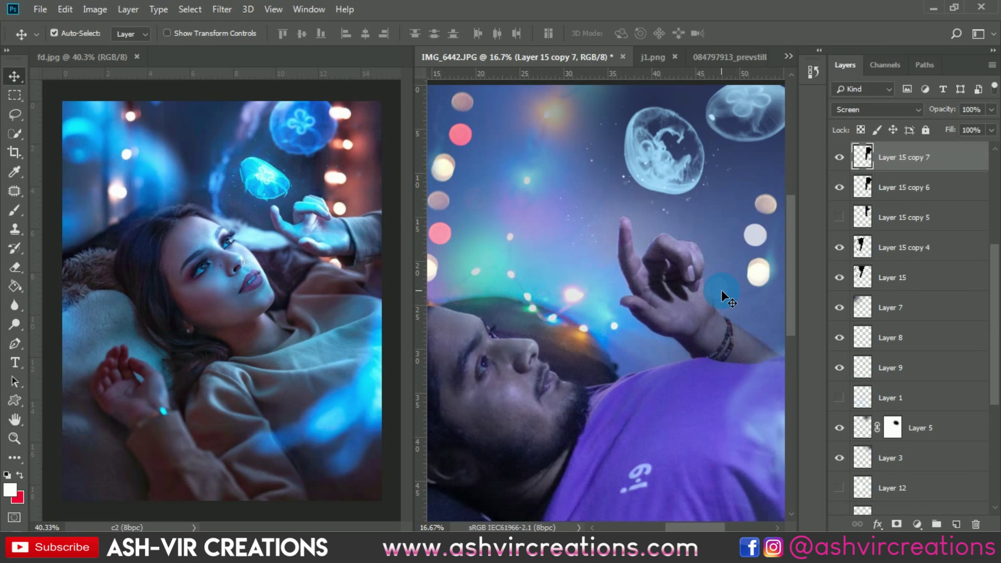
pyautogui.click(841, 158)
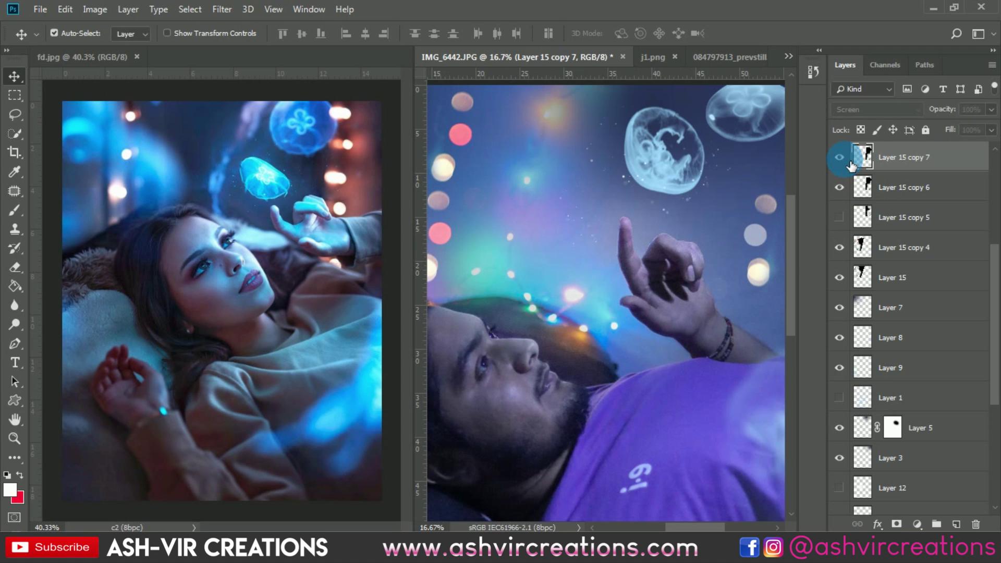
pyautogui.click(840, 158)
pyautogui.hotkey('alt', 'e')
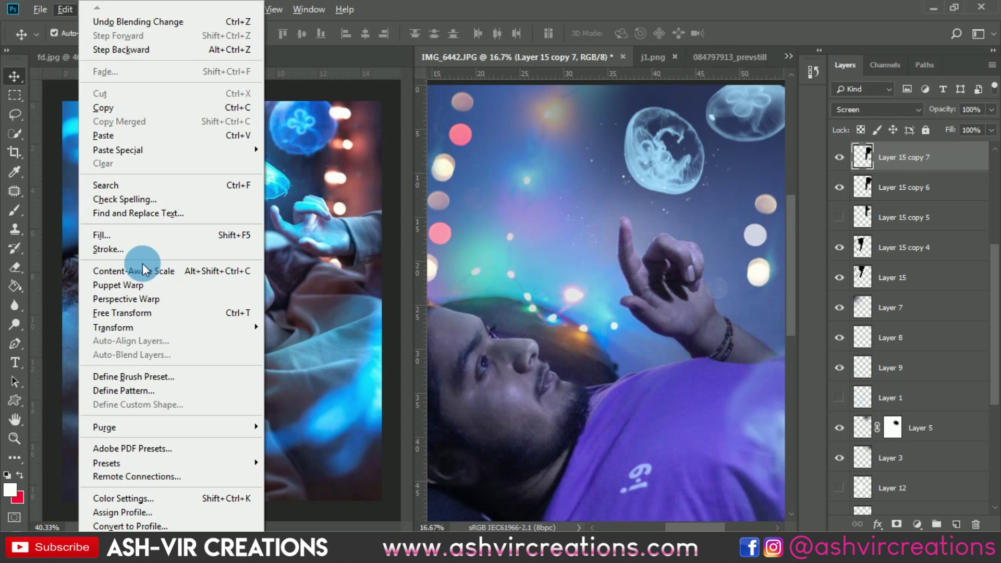
pyautogui.click(17, 265)
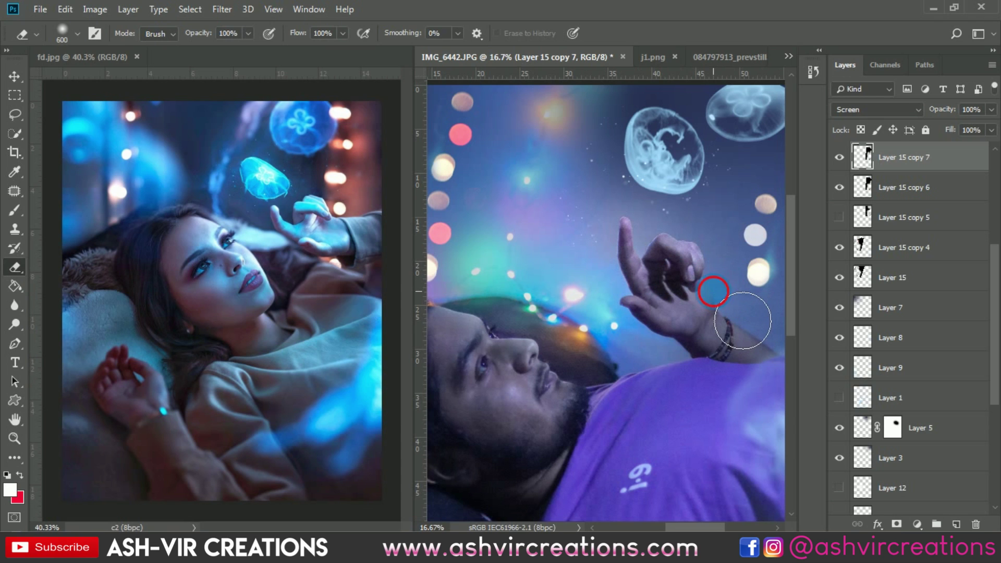
pyautogui.click(862, 187)
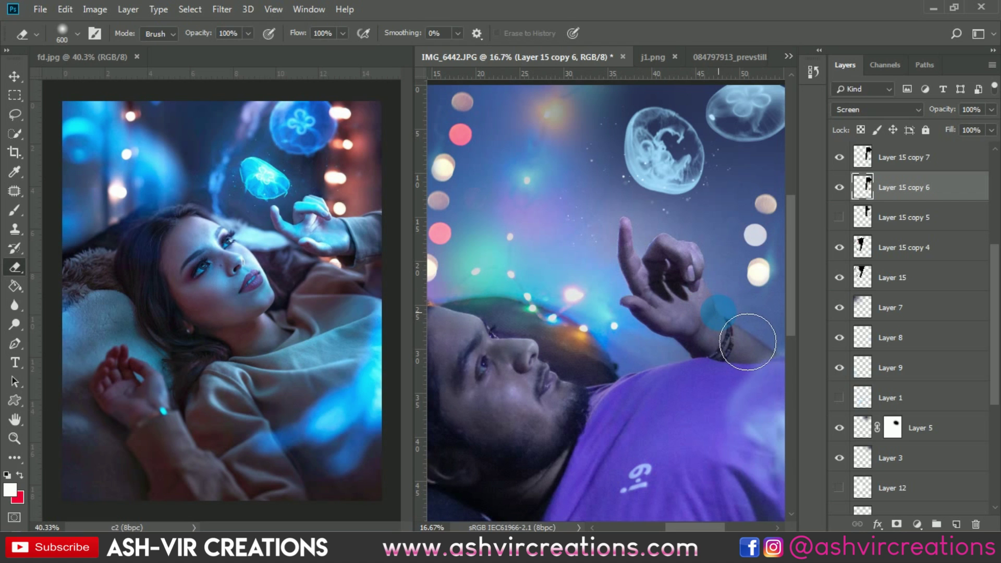
pyautogui.hotkey('alt', 'v')
# Step: Compare the picture with and without Layer 9 and Layer 16 to check their effect on the raised hand
pyautogui.click(954, 371)
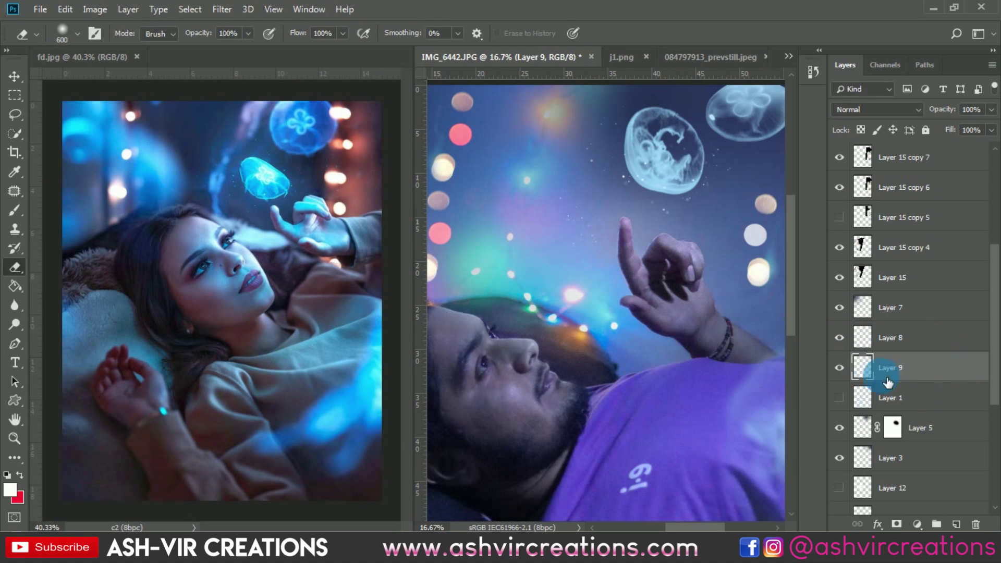
pyautogui.click(839, 368)
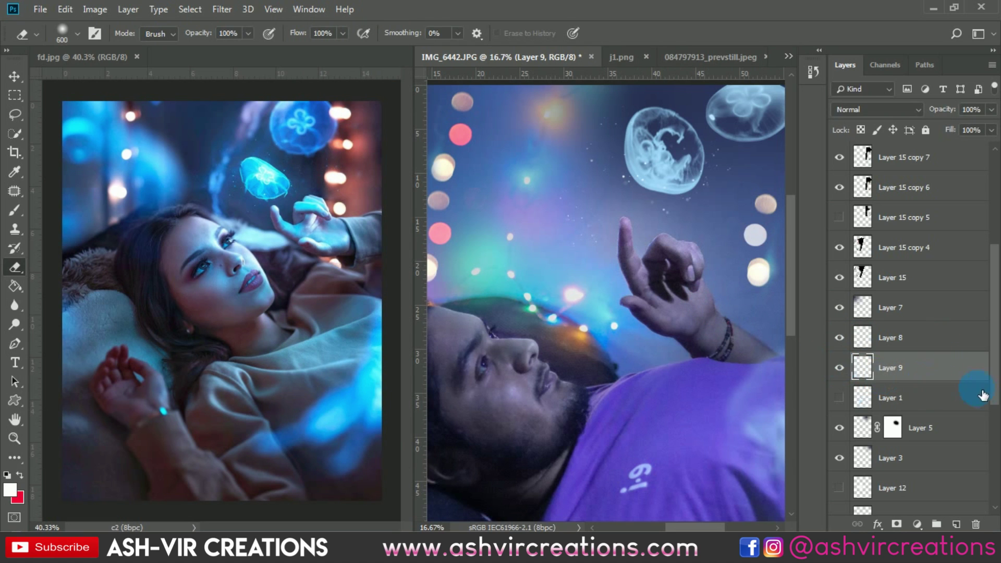
pyautogui.scroll(-5, 993, 410)
pyautogui.click(840, 351)
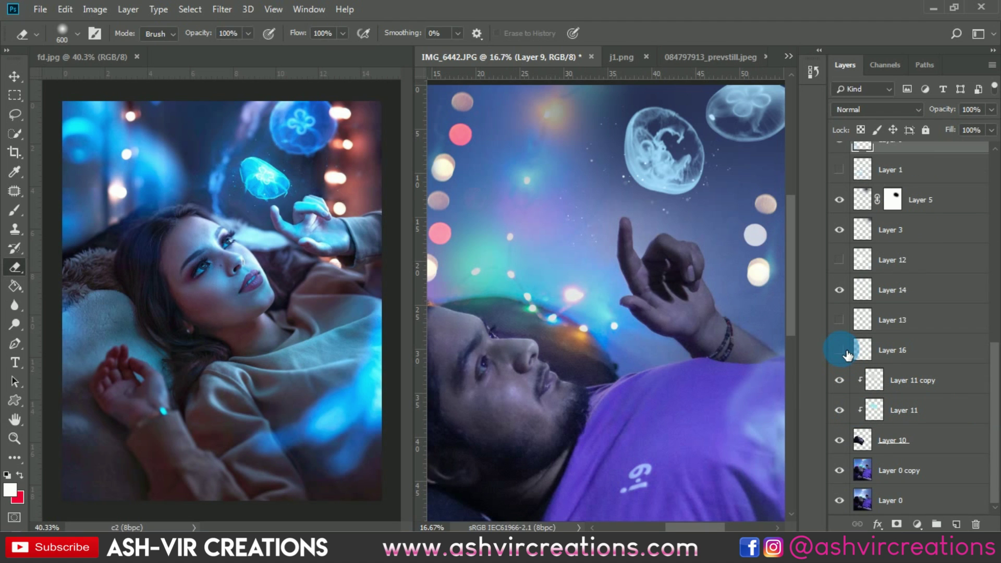
pyautogui.click(839, 350)
pyautogui.click(840, 350)
pyautogui.click(839, 351)
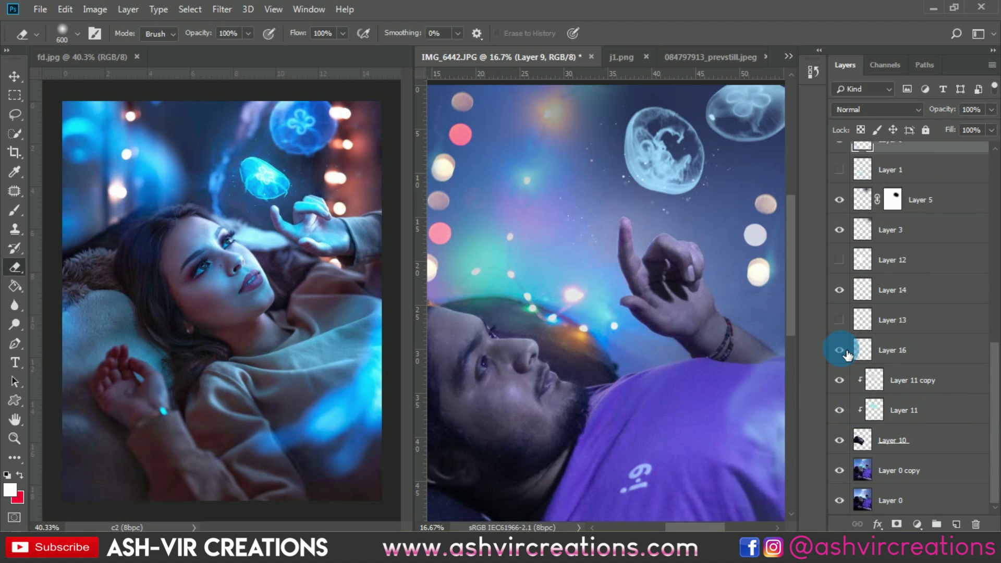
pyautogui.click(839, 351)
pyautogui.click(841, 351)
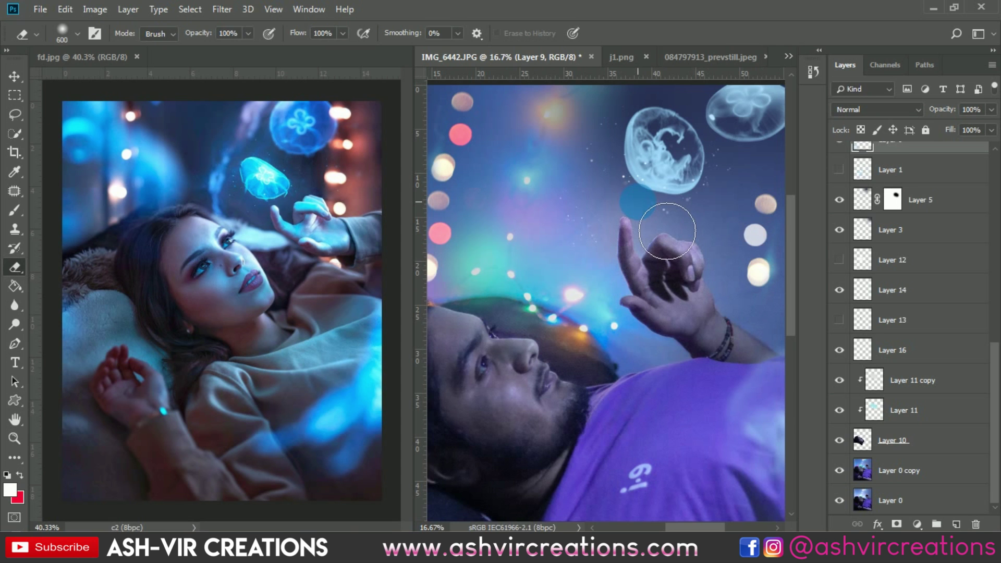
# Step: Reduce the soft eraser to 55 px for detail work around the raised index fingertip
pyautogui.hotkey('ctrl', '+')
pyautogui.hotkey('ctrl', '+')
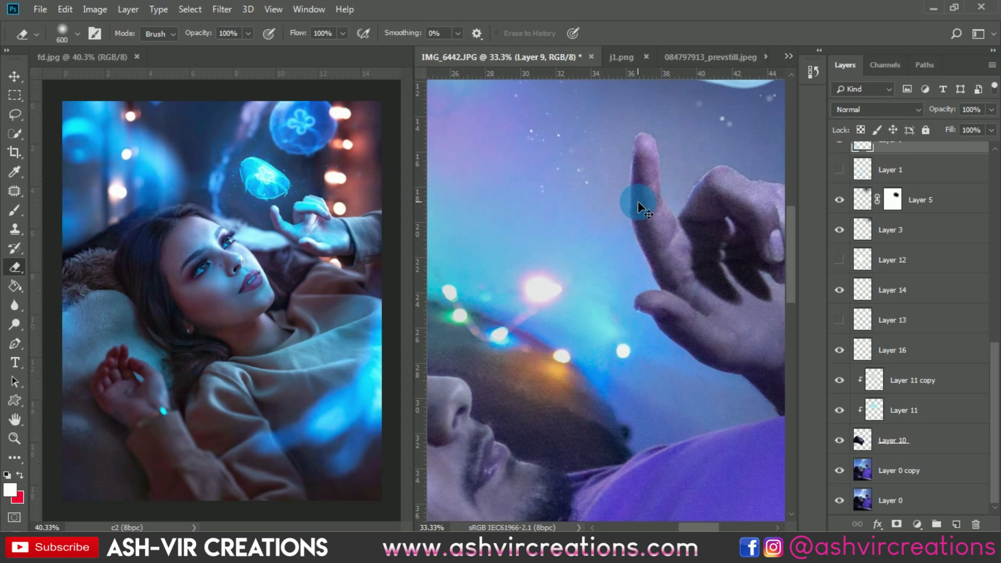
pyautogui.rightClick(561, 261)
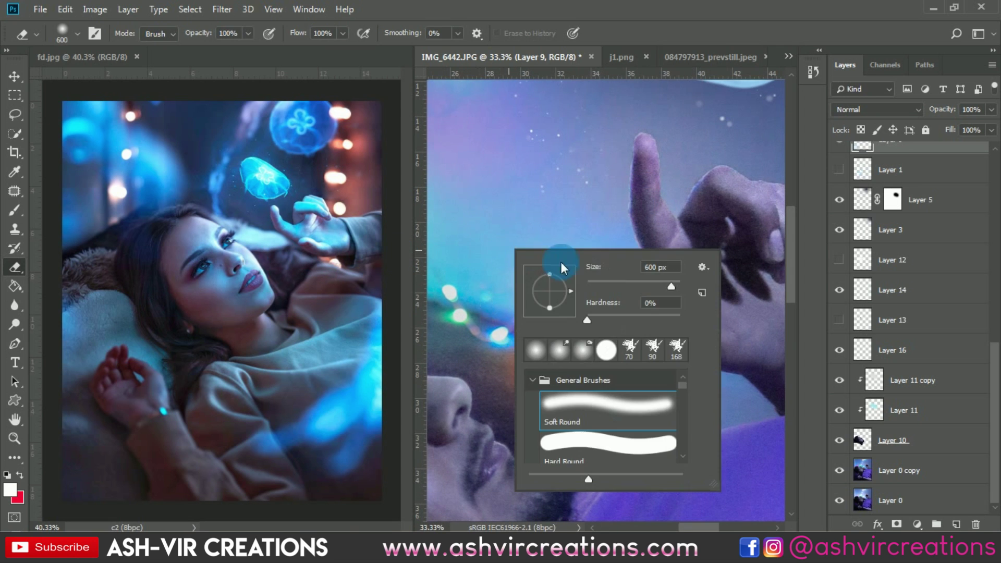
pyautogui.click(763, 8)
pyautogui.scroll(2, 658, 121)
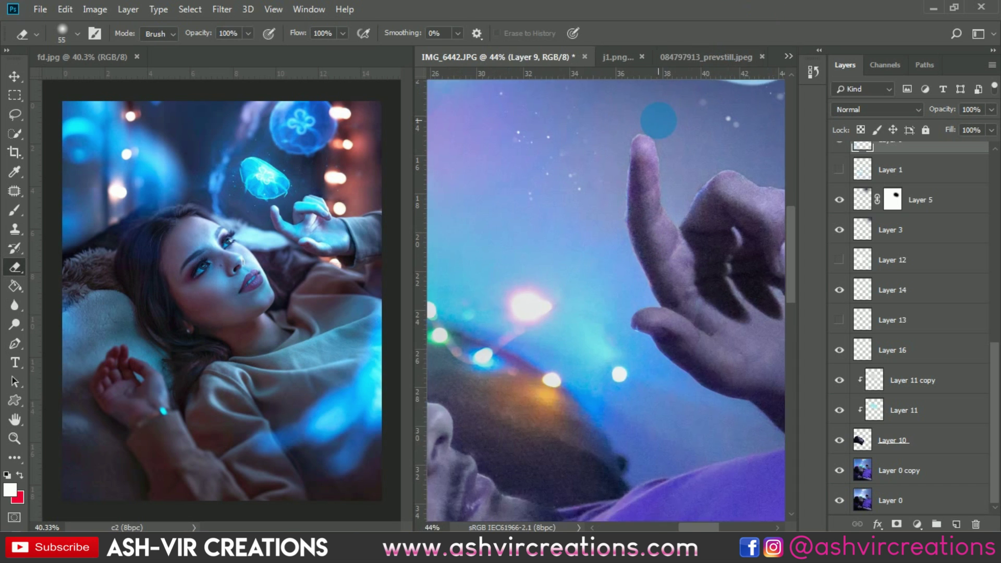
pyautogui.press('b')
pyautogui.click(636, 132)
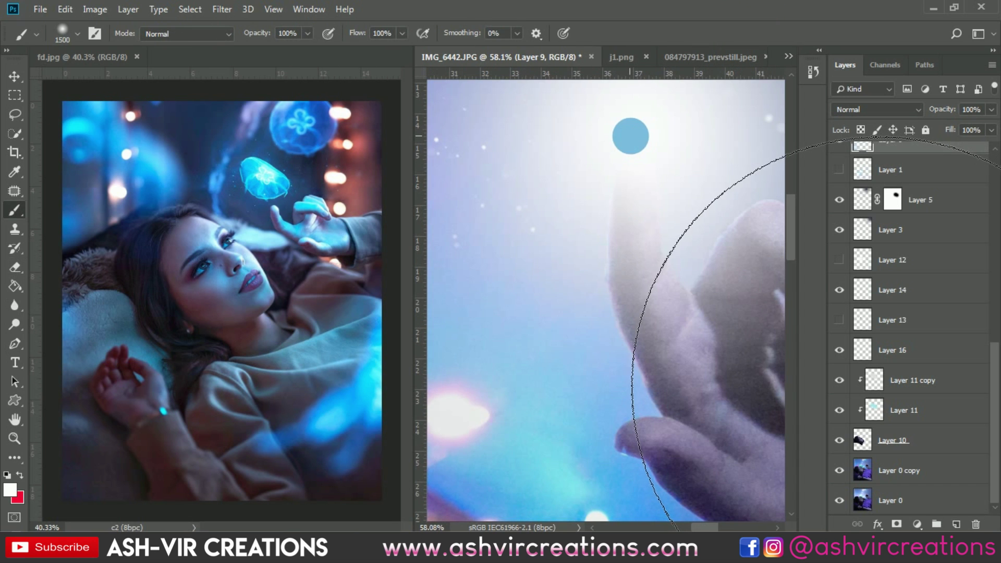
pyautogui.hotkey('ctrl', 'z')
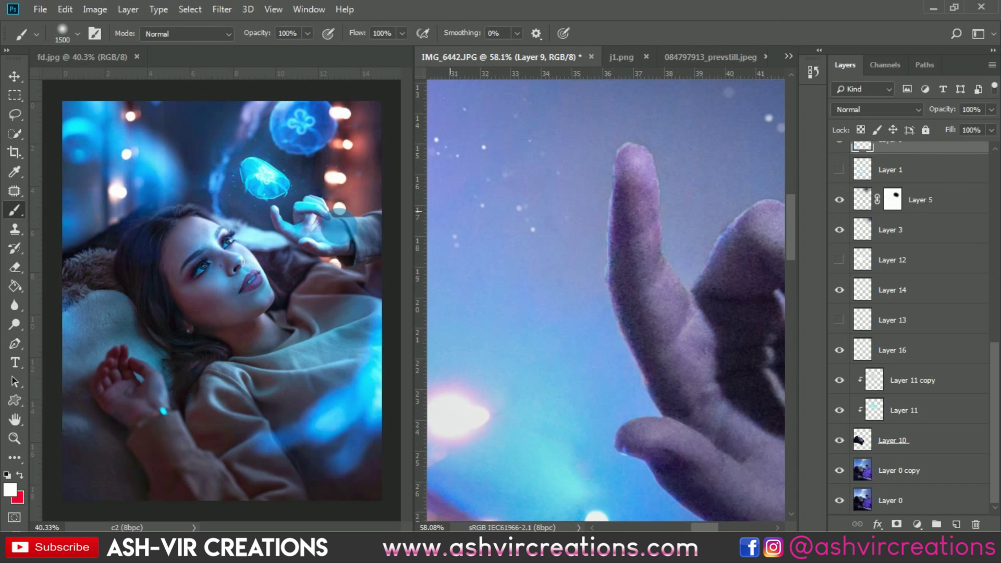
# Step: Erase Layer 16's highlight spill along the outer edge of the raised index finger with the 55 px soft eraser
pyautogui.click(15, 267)
pyautogui.rightClick(524, 213)
pyautogui.press('Return')
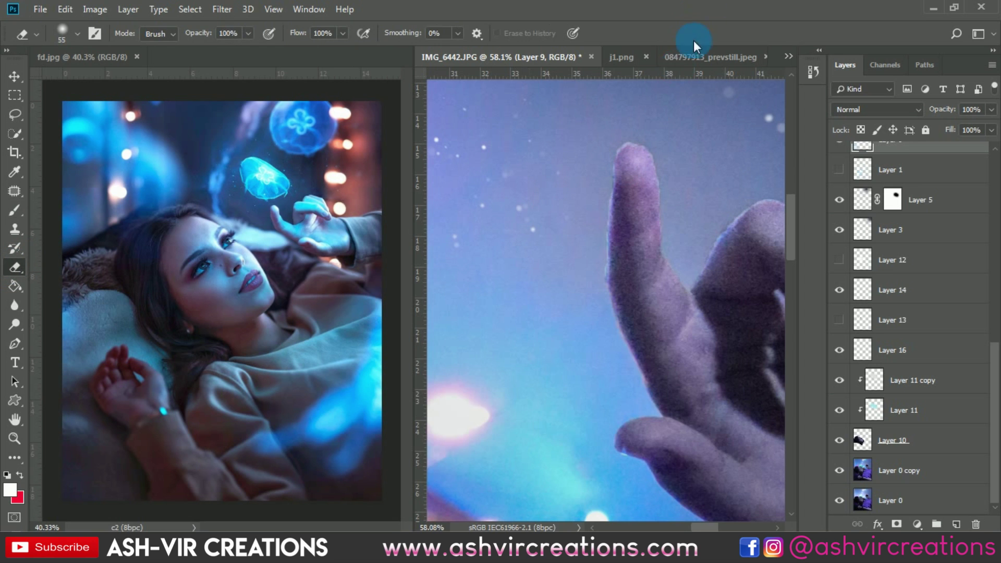
pyautogui.scroll(1, 637, 108)
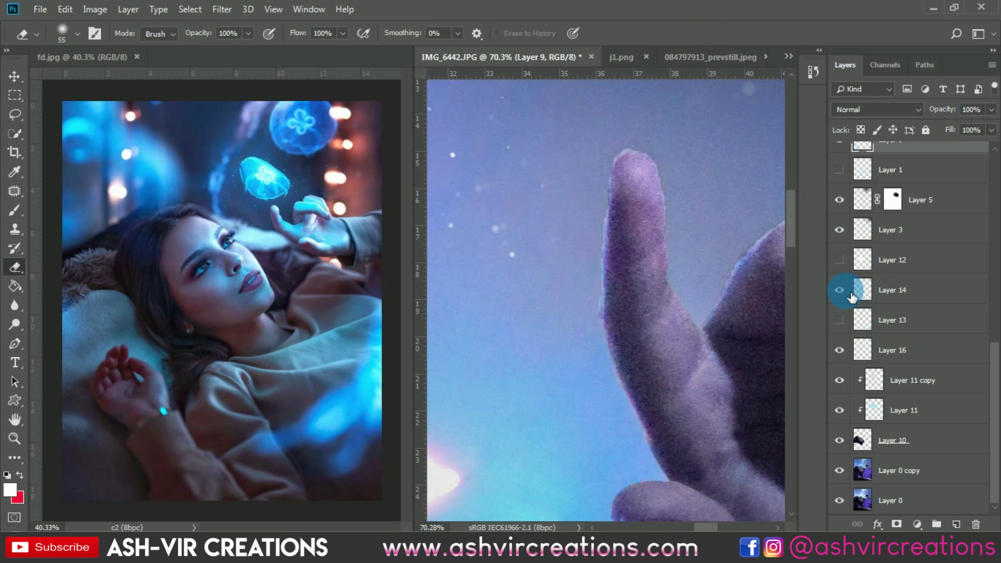
pyautogui.click(839, 350)
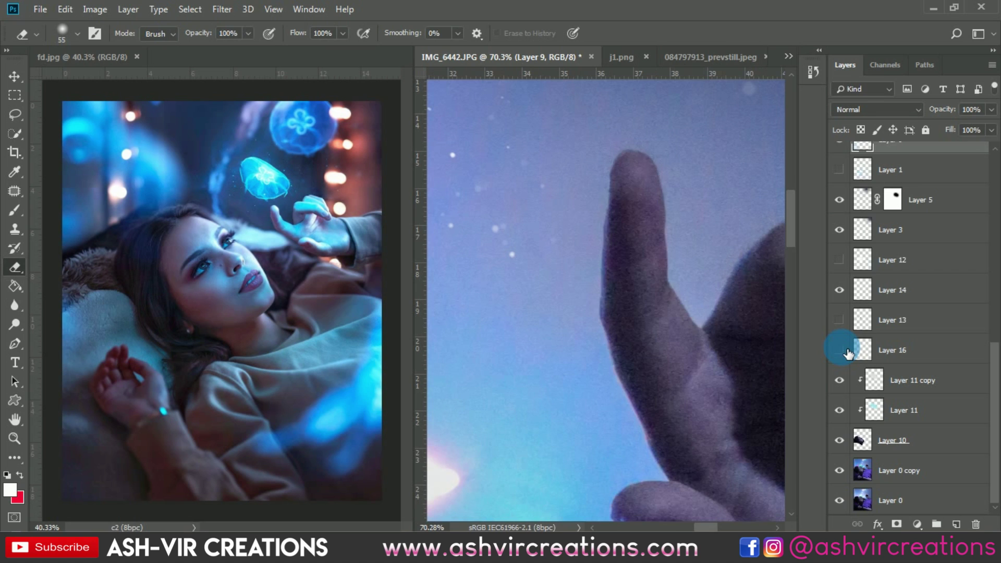
pyautogui.click(839, 351)
pyautogui.click(858, 351)
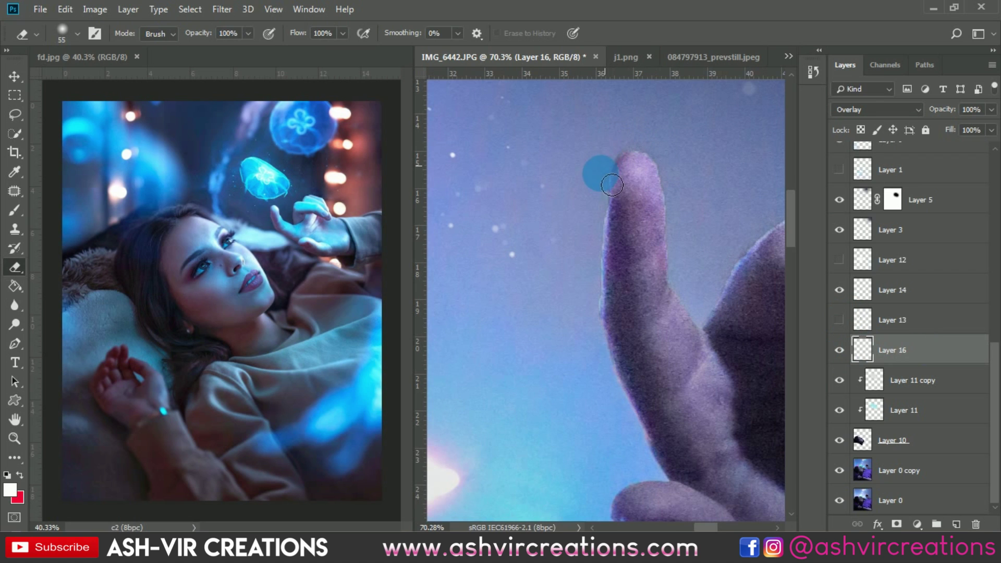
pyautogui.moveTo(594, 168); pyautogui.dragTo(597, 213)
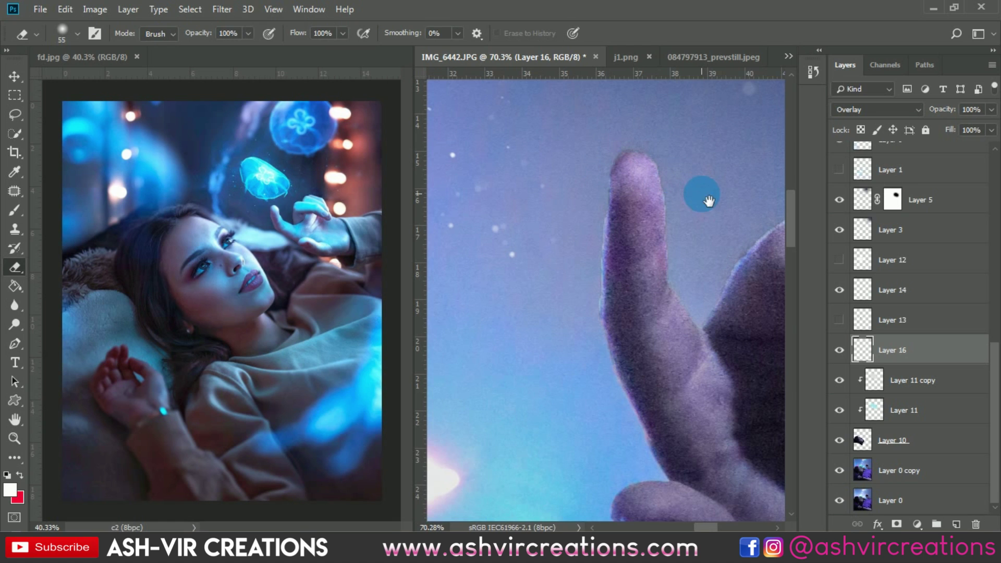
# Step: Erase Layer 16's highlight spill around the raised index finger, knuckles and wrist with an 80 px soft eraser at 56% opacity
pyautogui.moveTo(708, 200); pyautogui.dragTo(610, 197)
pyautogui.click(670, 213)
pyautogui.click(330, 76)
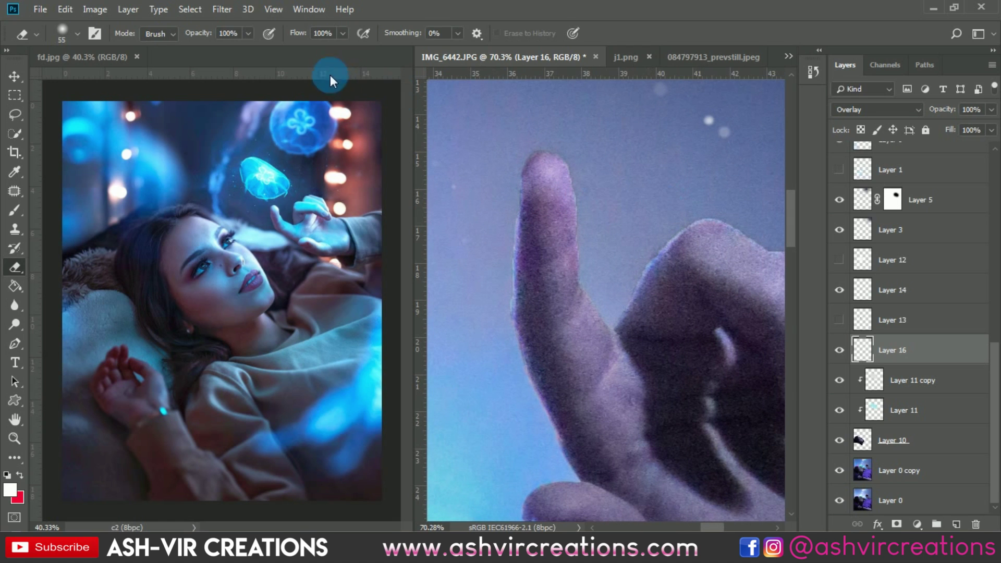
pyautogui.moveTo(211, 33); pyautogui.dragTo(188, 37)
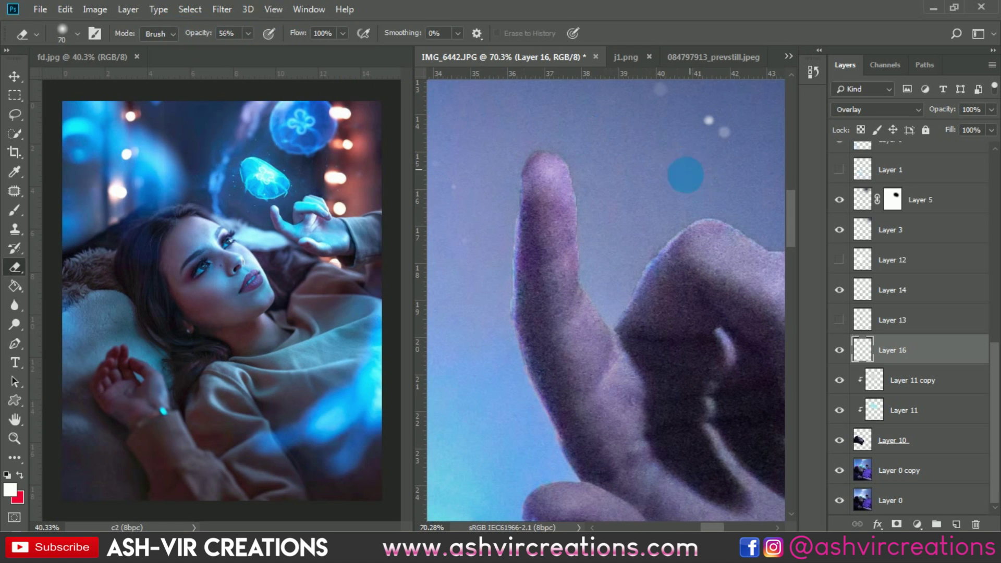
pyautogui.press(']')
pyautogui.press(']')
pyautogui.press(']')
pyautogui.moveTo(736, 207)
pyautogui.mouseDown()
pyautogui.moveTo(682, 235)
pyautogui.moveTo(690, 225)
pyautogui.moveTo(664, 263)
pyautogui.moveTo(652, 259)
pyautogui.moveTo(634, 307)
pyautogui.moveTo(645, 280)
pyautogui.mouseUp()
pyautogui.moveTo(659, 199); pyautogui.dragTo(512, 167)
pyautogui.moveTo(610, 184)
pyautogui.mouseDown()
pyautogui.moveTo(745, 233)
pyautogui.moveTo(660, 152)
pyautogui.moveTo(571, 158)
pyautogui.moveTo(536, 132)
pyautogui.moveTo(708, 194)
pyautogui.moveTo(705, 184)
pyautogui.moveTo(680, 165)
pyautogui.moveTo(696, 180)
pyautogui.moveTo(675, 166)
pyautogui.moveTo(665, 174)
pyautogui.moveTo(688, 208)
pyautogui.moveTo(671, 193)
pyautogui.moveTo(696, 263)
pyautogui.moveTo(697, 321)
pyautogui.moveTo(687, 330)
pyautogui.moveTo(720, 379)
pyautogui.moveTo(748, 468)
pyautogui.mouseUp()
pyautogui.moveTo(753, 408); pyautogui.dragTo(642, 236)
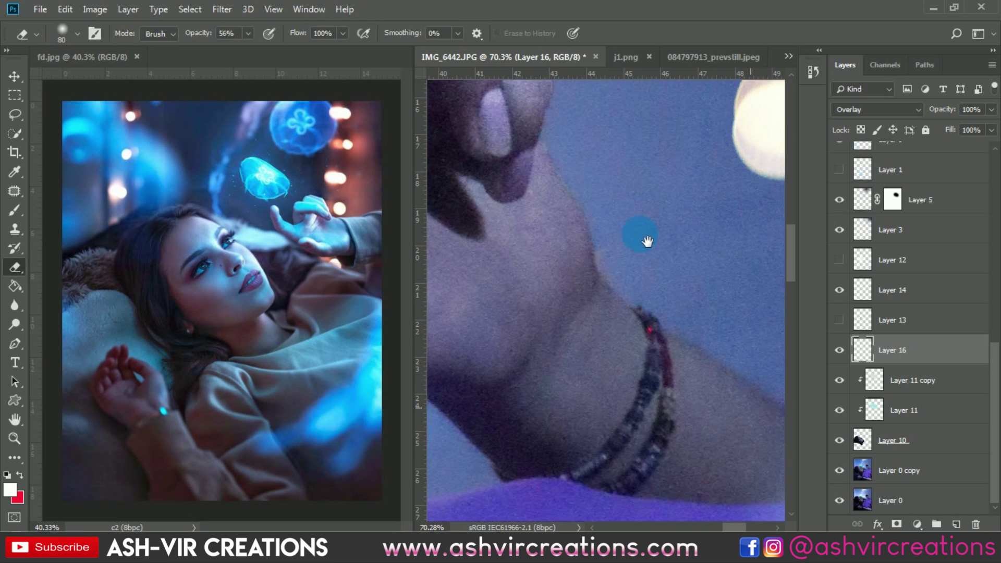
# Step: Clean up the remaining Layer 16 spill above the curled knuckles and along the outer edge of the little finger
pyautogui.scroll(-4, 680, 303)
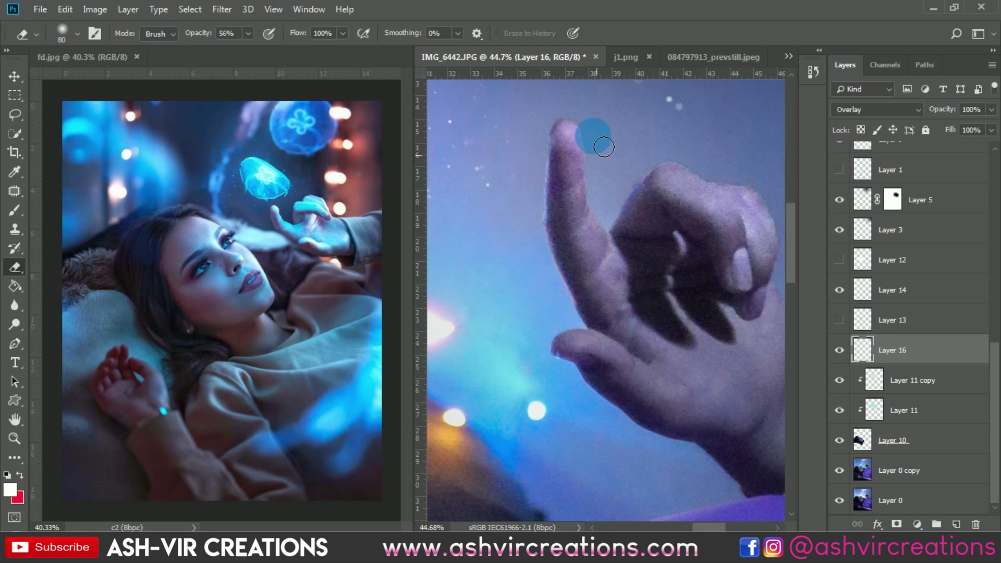
pyautogui.scroll(3, 606, 127)
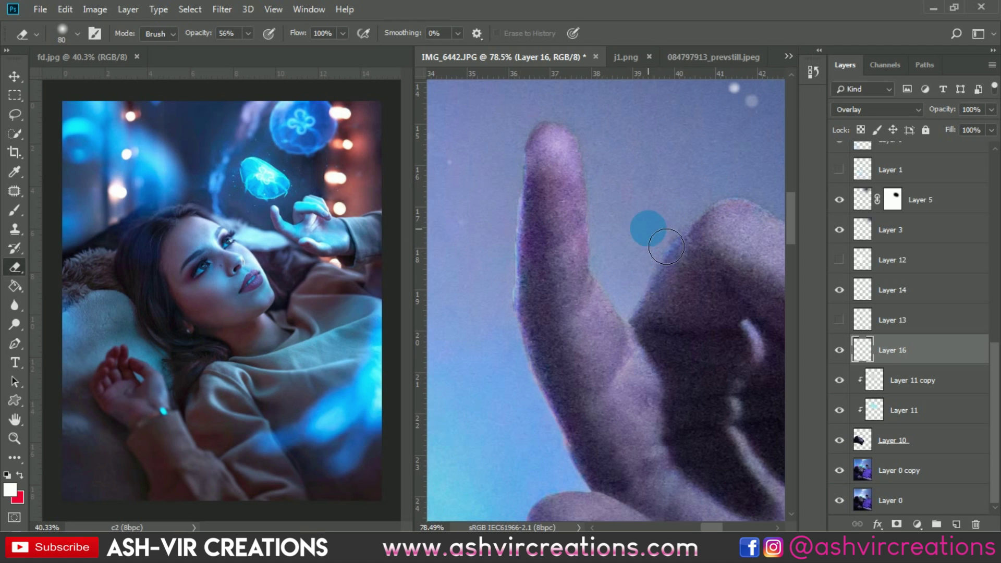
pyautogui.scroll(-5, 647, 226)
pyautogui.scroll(-2, 653, 219)
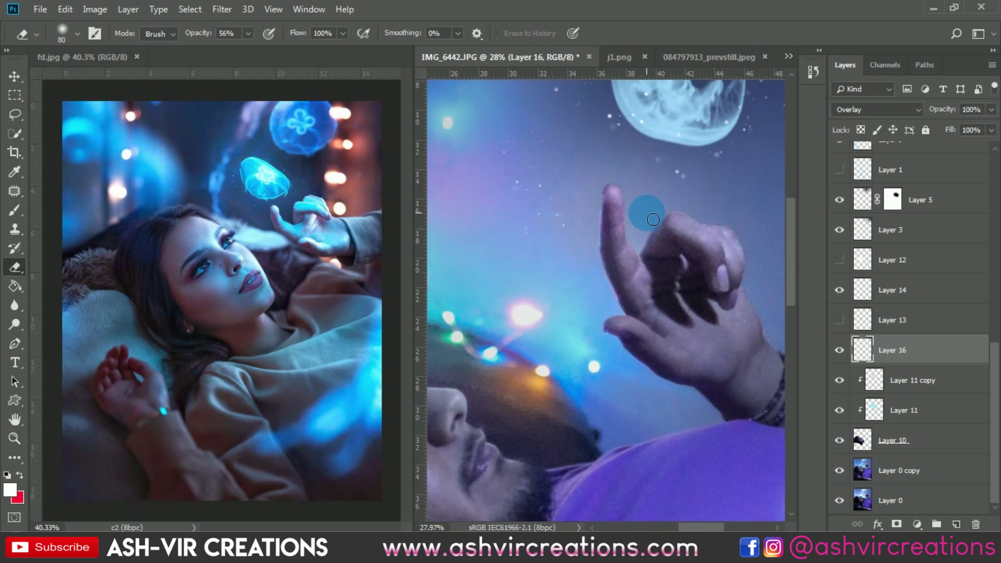
pyautogui.scroll(6, 655, 207)
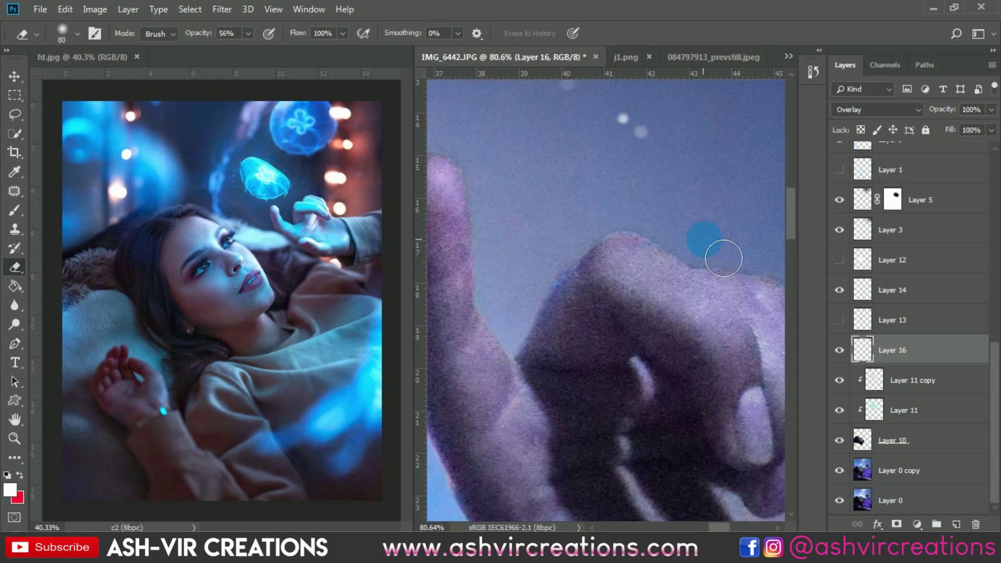
pyautogui.moveTo(720, 262)
pyautogui.mouseDown()
pyautogui.moveTo(641, 221)
pyautogui.moveTo(611, 224)
pyautogui.mouseUp()
pyautogui.scroll(-5, 574, 209)
pyautogui.click(893, 360)
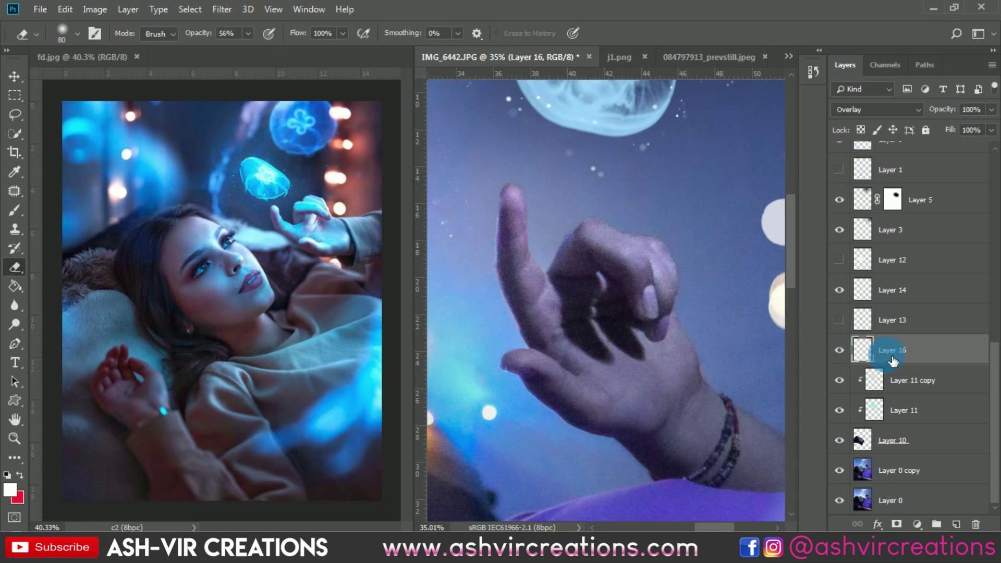
pyautogui.scroll(5, 709, 261)
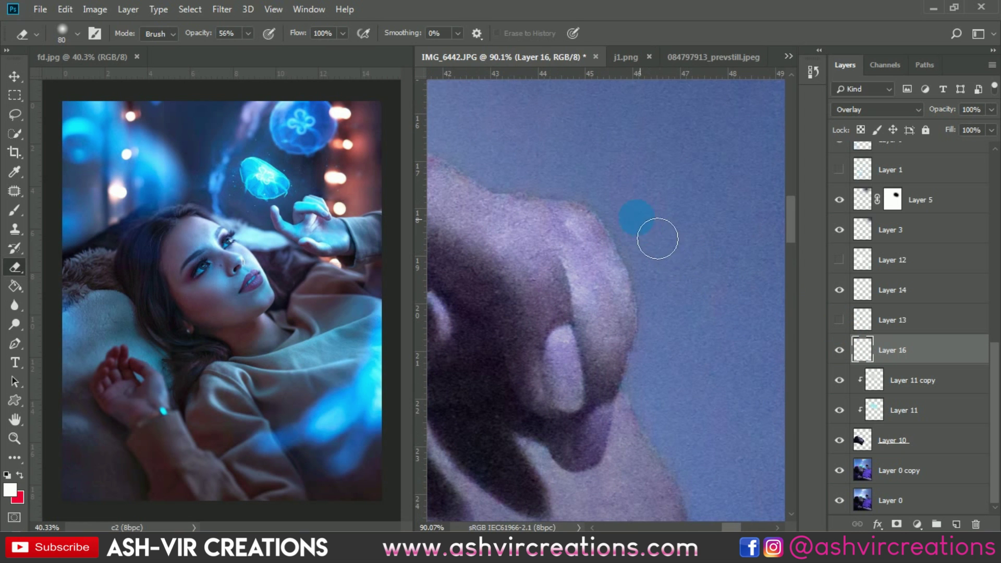
pyautogui.moveTo(680, 294)
pyautogui.mouseDown()
pyautogui.moveTo(687, 351)
pyautogui.moveTo(675, 395)
pyautogui.moveTo(687, 350)
pyautogui.mouseUp()
pyautogui.scroll(-3, 687, 351)
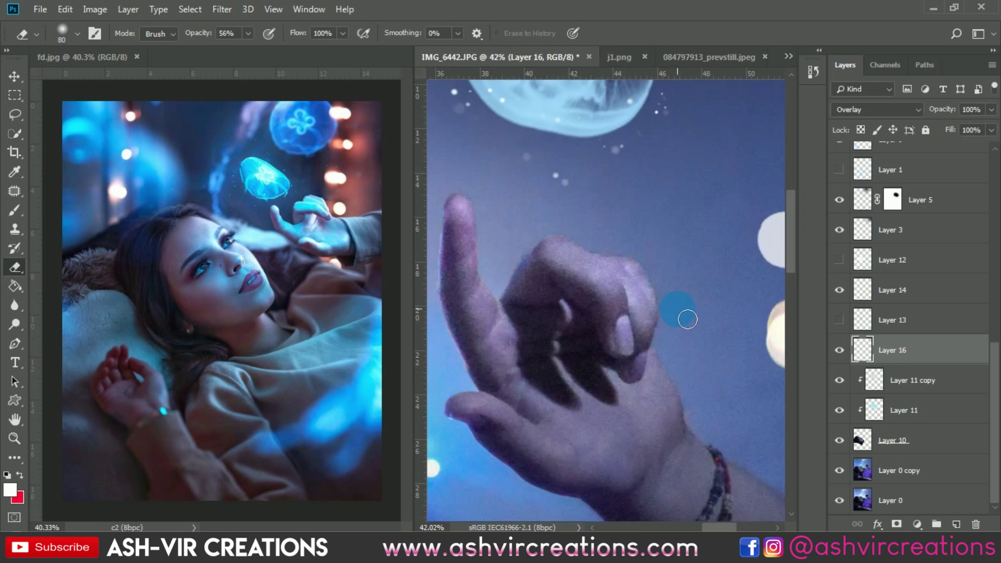
# Step: Compare the raised hand with and without Layer 16, both close up and in the full picture
pyautogui.click(847, 350)
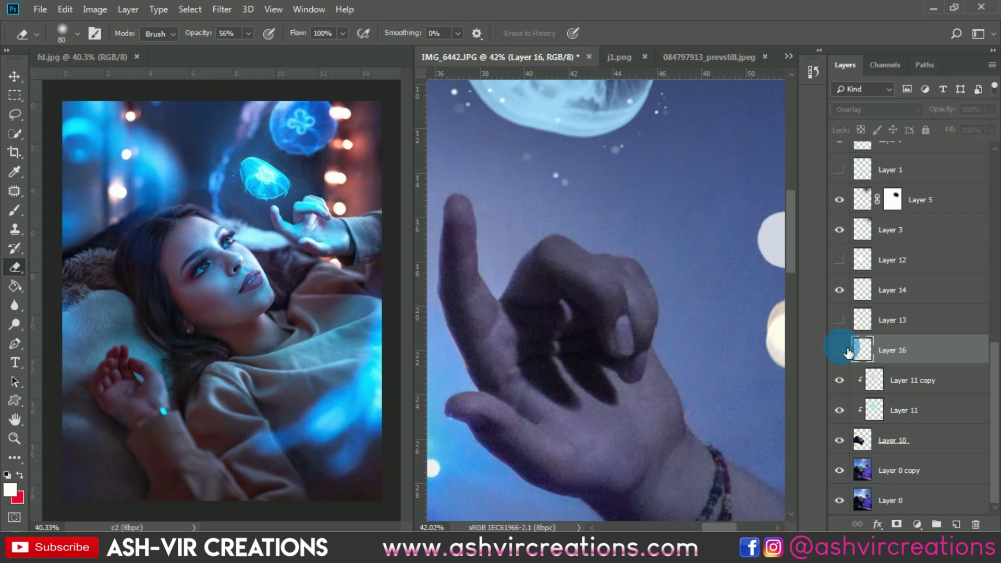
pyautogui.click(847, 350)
pyautogui.hotkey('ctrl', '0')
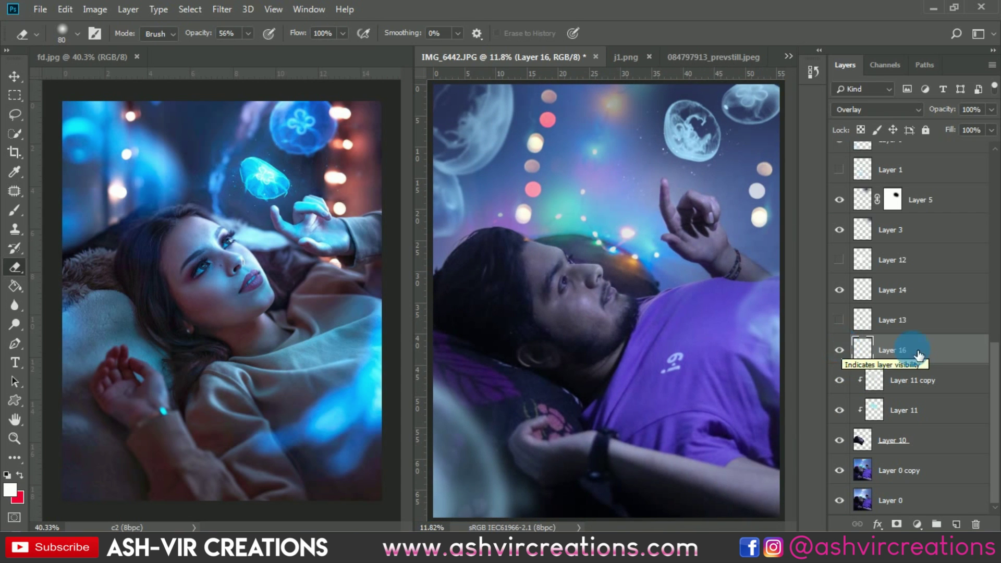
pyautogui.click(847, 352)
pyautogui.click(845, 353)
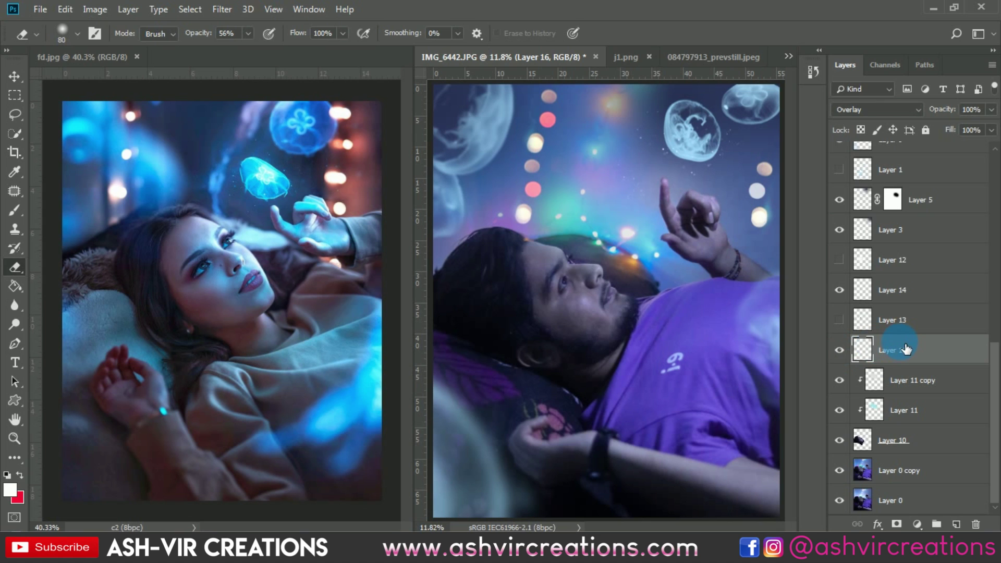
# Step: Move Layer 16 up the layer stack between Layer 1 and Layer 5 and check its effect on the picture
pyautogui.scroll(2, 906, 349)
pyautogui.moveTo(903, 412); pyautogui.dragTo(886, 261)
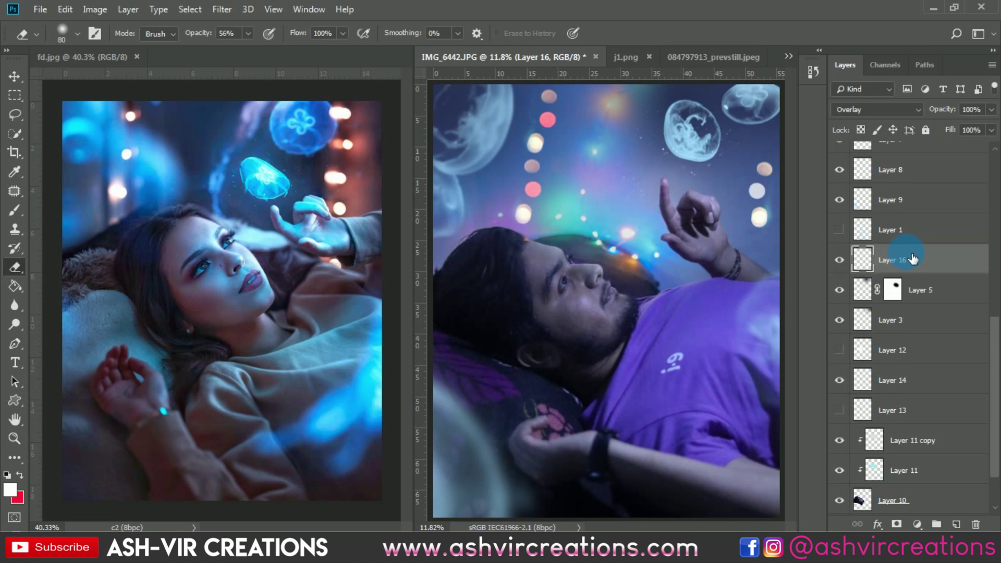
pyautogui.click(839, 260)
pyautogui.click(840, 260)
pyautogui.press('v')
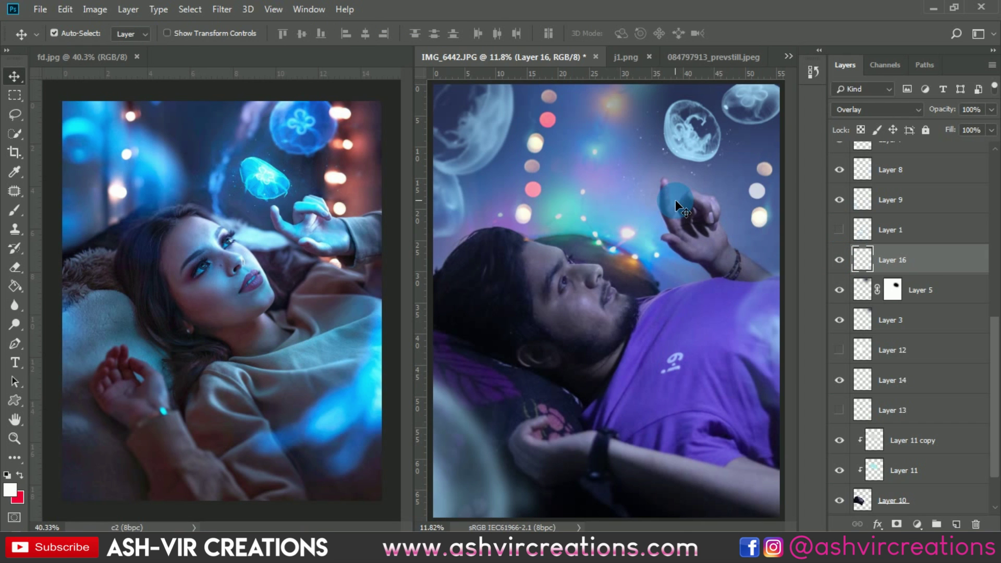
# Step: Merge all layers from Layer 0 copy up to Layer 15 copy 3 into one, leaving Layer 0 separate
pyautogui.scroll(-3, 676, 203)
pyautogui.scroll(-2, 926, 445)
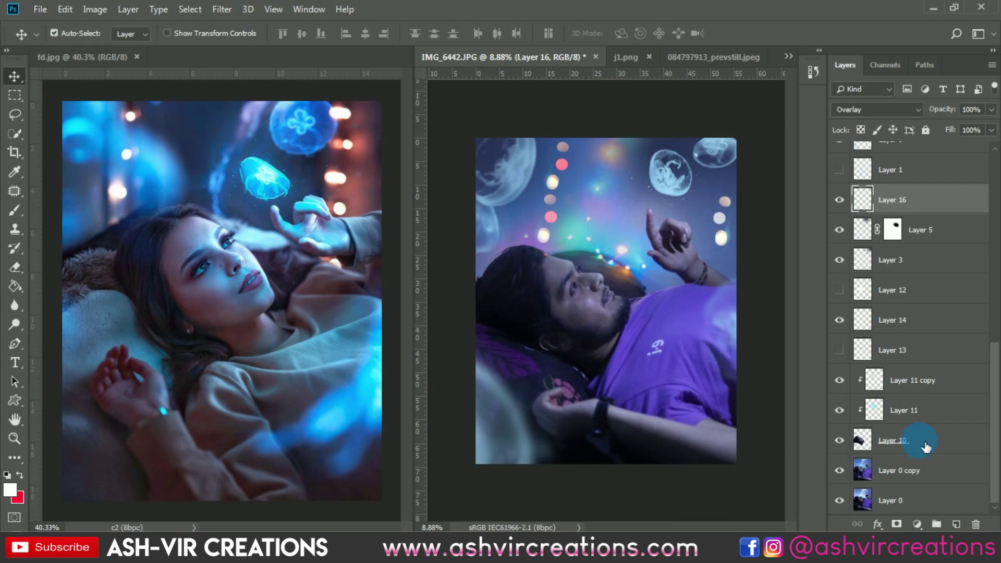
pyautogui.click(916, 472)
pyautogui.scroll(10, 920, 451)
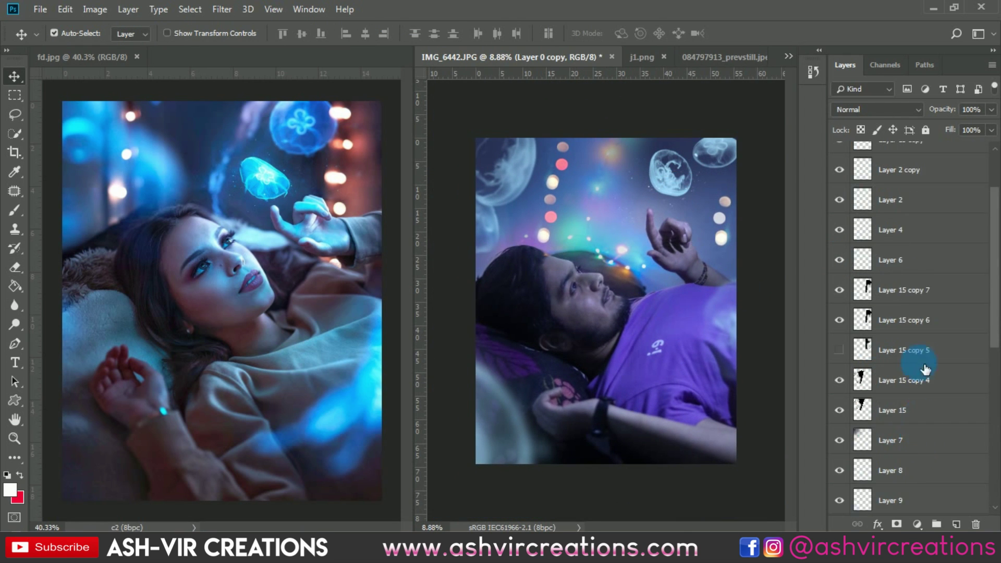
pyautogui.keyDown('shift'); pyautogui.click(924, 164); pyautogui.keyUp('shift')
pyautogui.rightClick(916, 157)
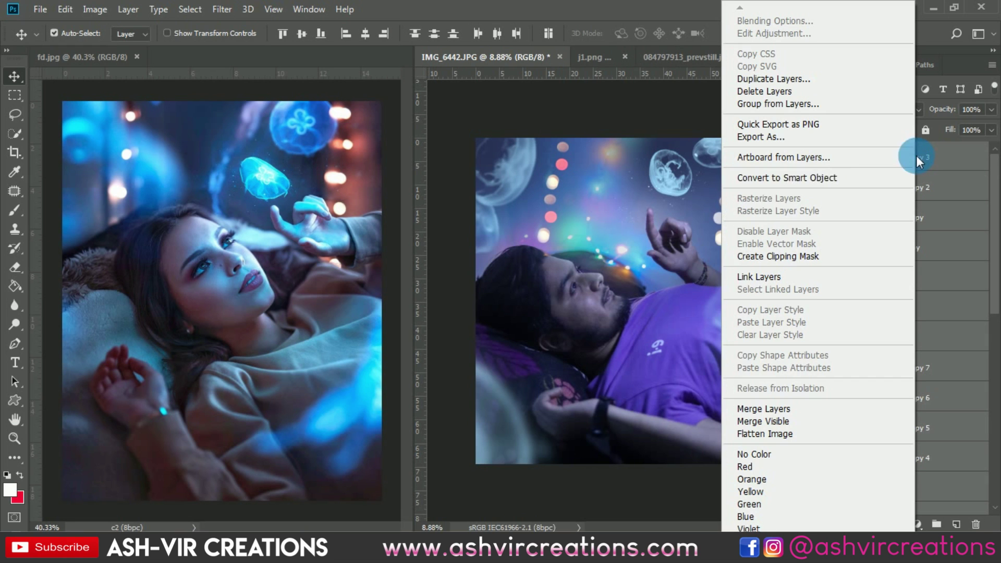
pyautogui.click(752, 405)
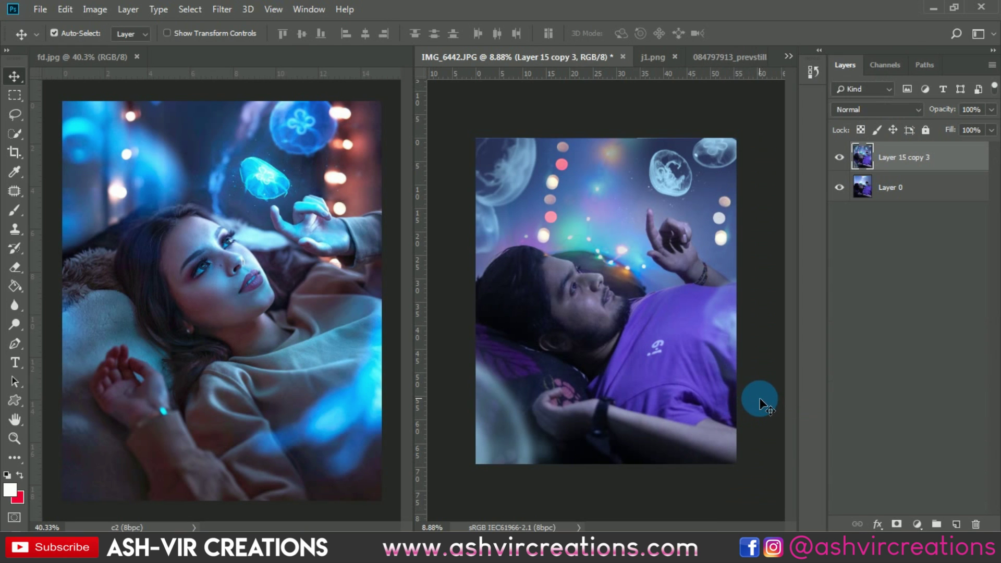
# Step: Crop the picture to the full canvas bounds at a 4:5 ratio with Delete Cropped Pixels enabled
pyautogui.scroll(5, 657, 186)
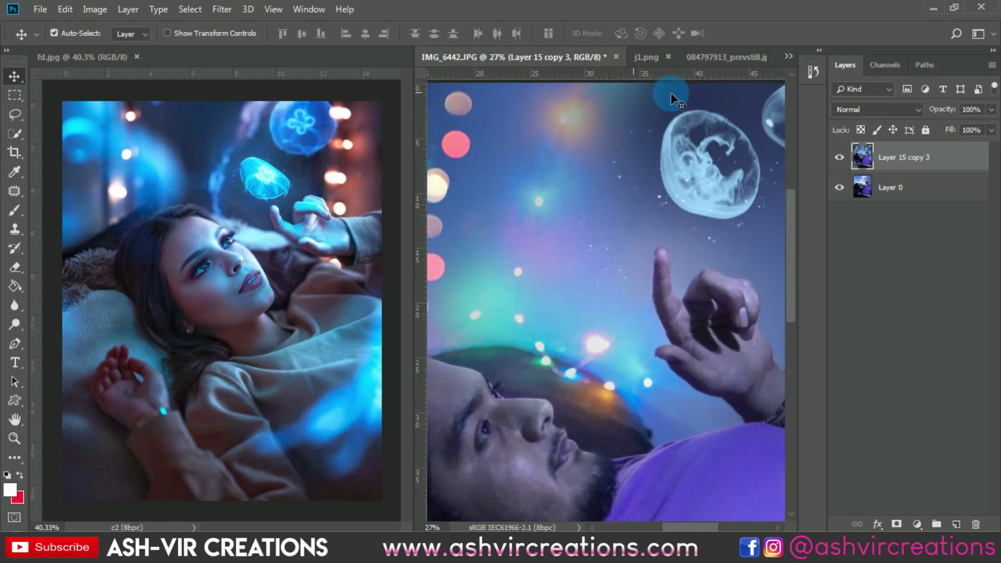
pyautogui.scroll(-4, 674, 110)
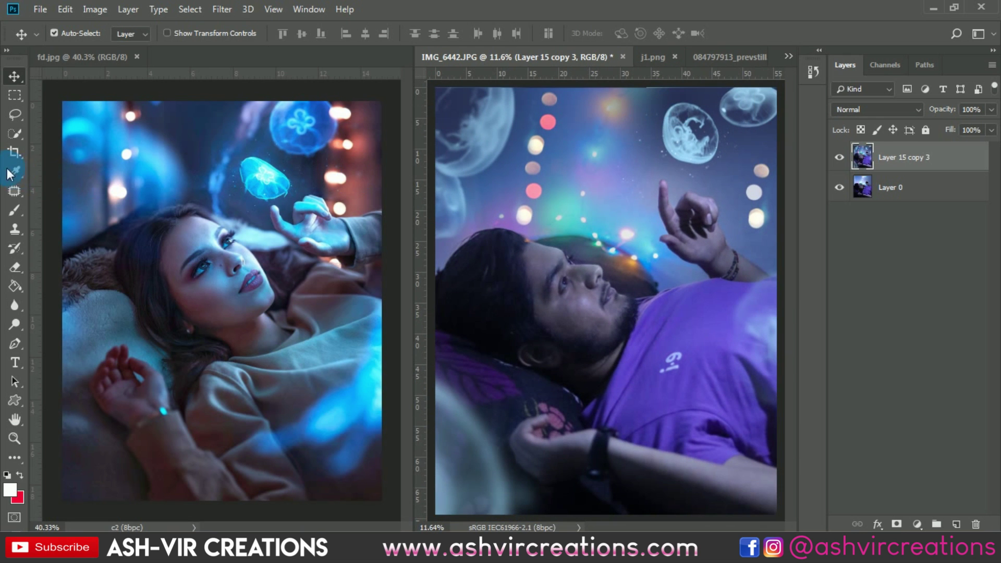
pyautogui.press('c')
pyautogui.click(546, 204)
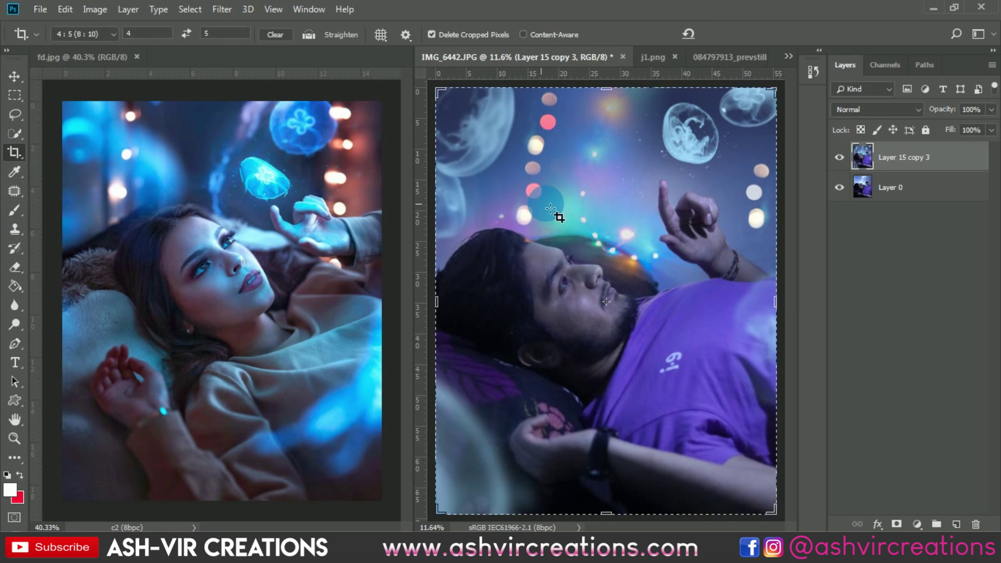
pyautogui.press('Return')
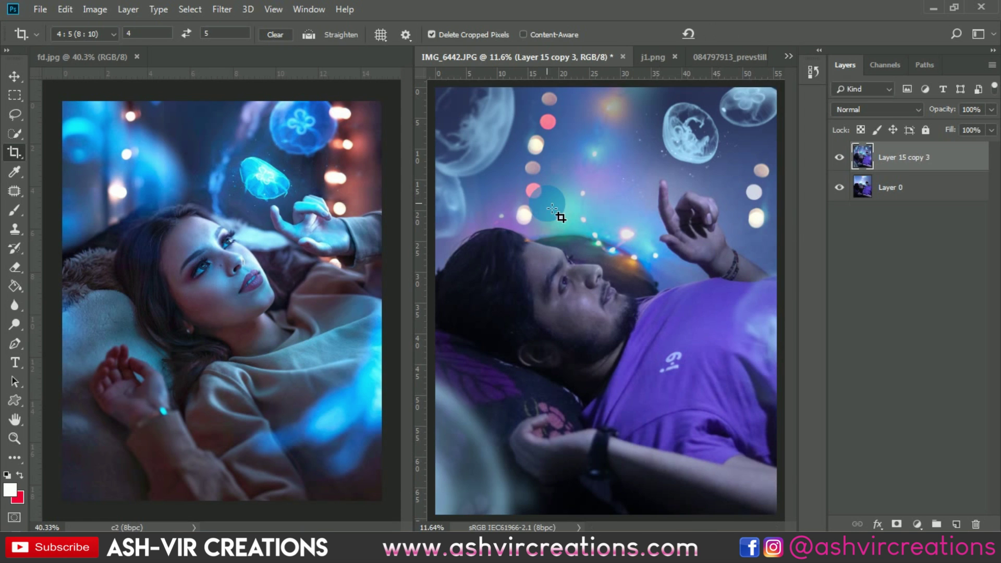
pyautogui.press('v')
pyautogui.scroll(-1, 556, 202)
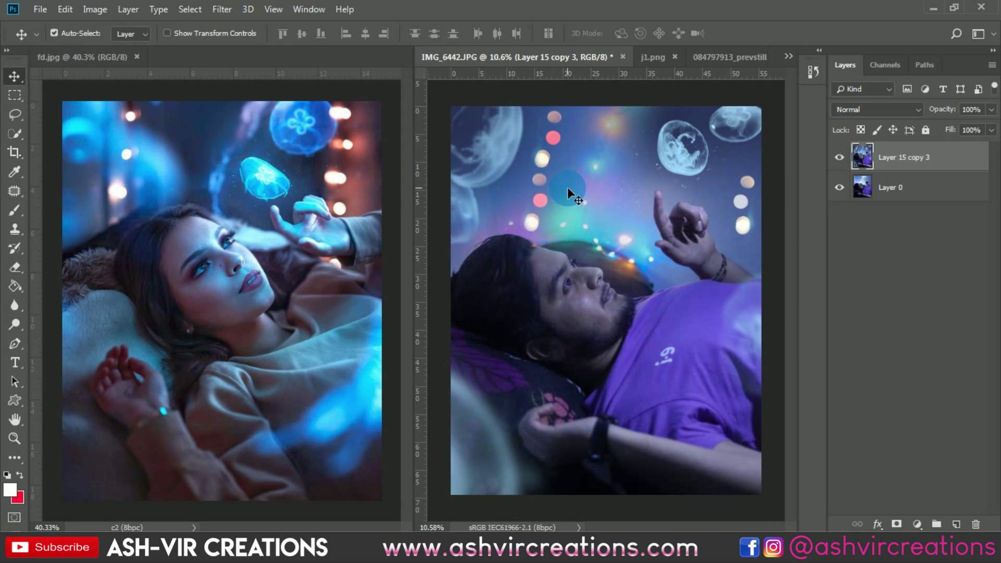
pyautogui.scroll(1, 568, 189)
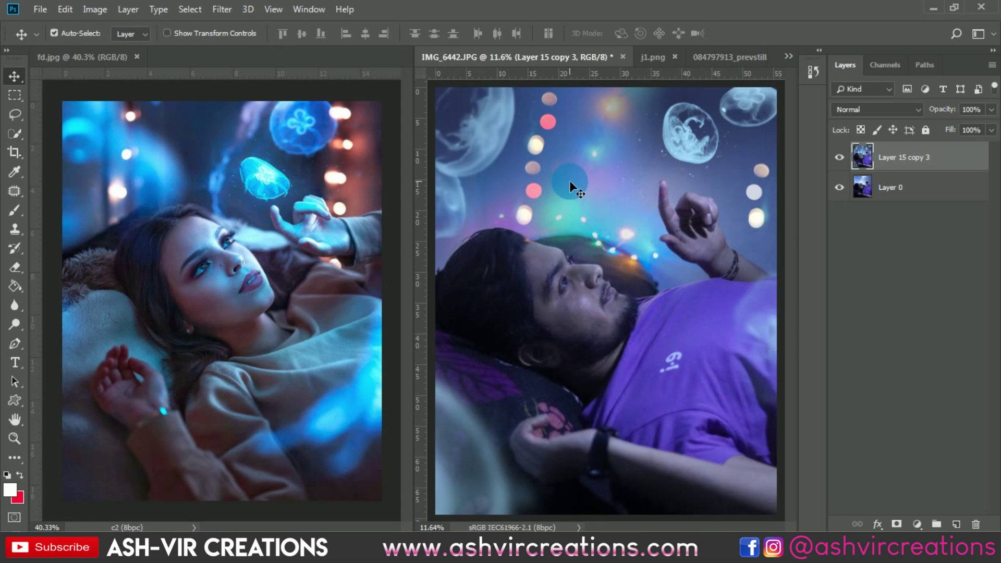
# Step: Open the merged layer in the Camera Raw Filter and set the Blue Primary hue to -18 in Calibration
pyautogui.click(224, 11)
pyautogui.click(216, 11)
pyautogui.click(216, 10)
pyautogui.click(235, 96)
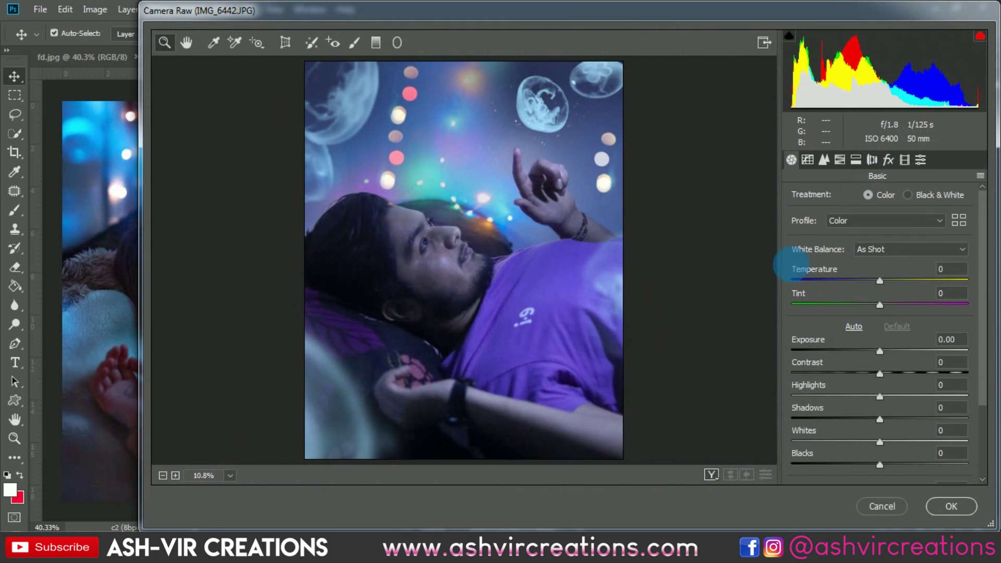
pyautogui.click(919, 161)
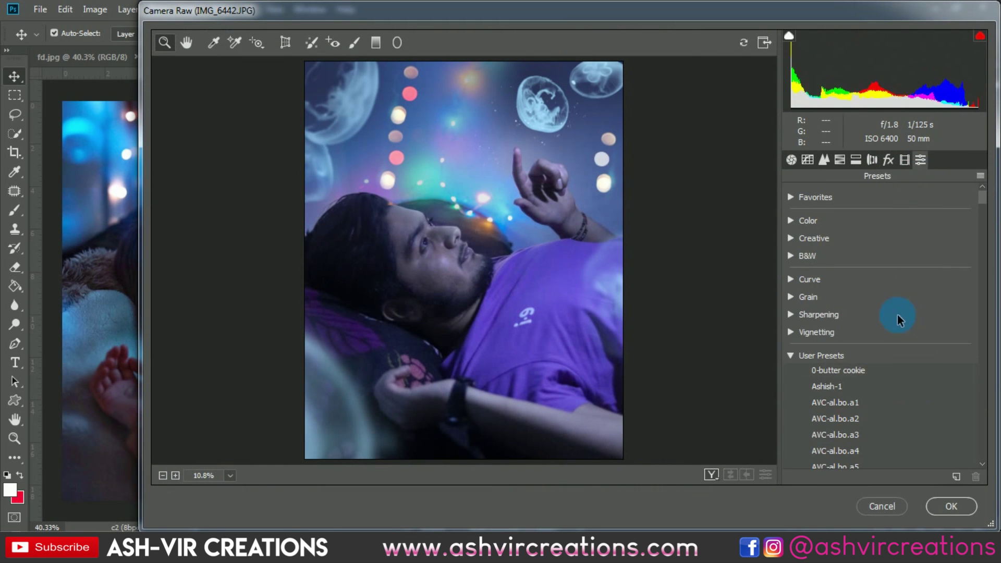
pyautogui.click(905, 160)
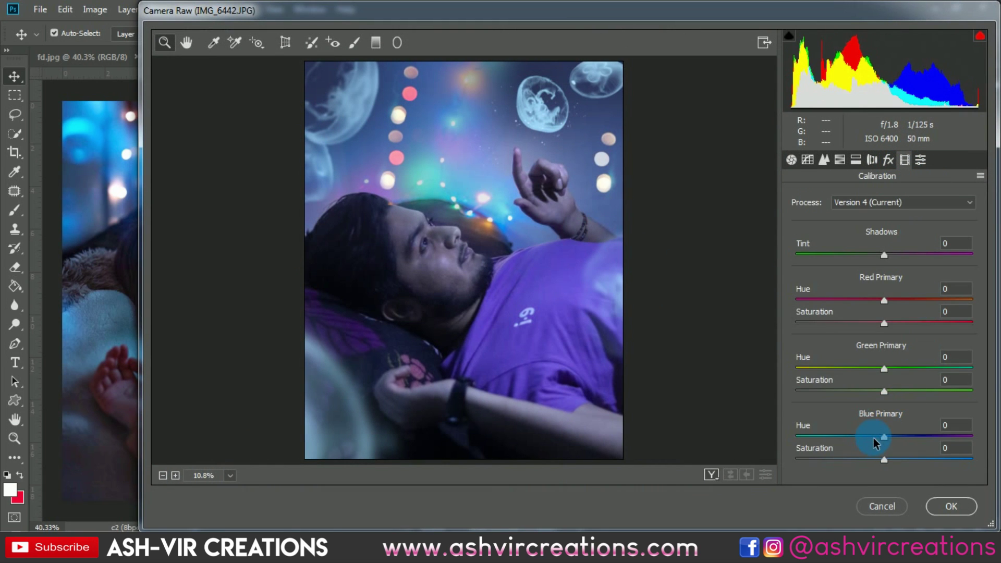
pyautogui.moveTo(874, 443); pyautogui.dragTo(869, 442)
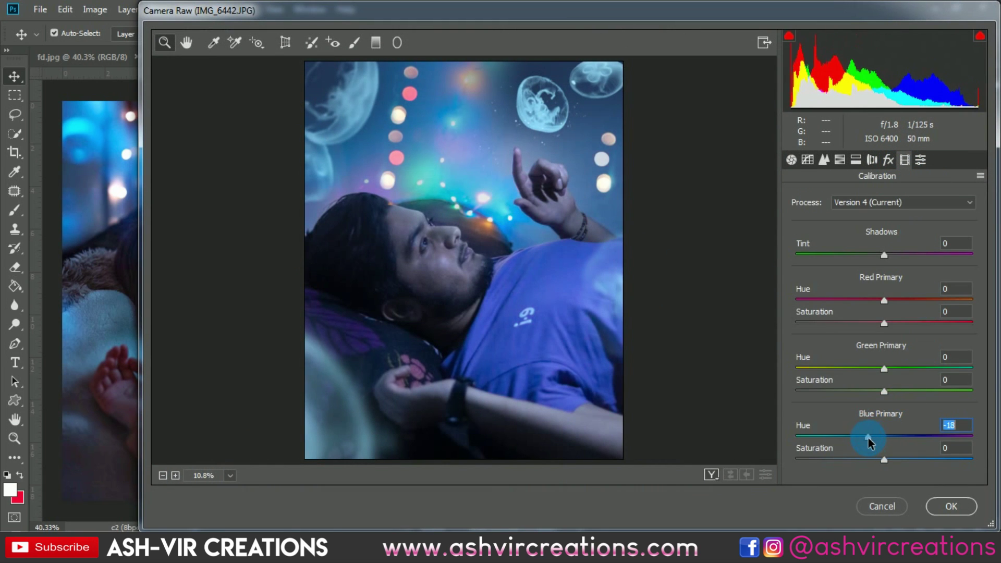
# Step: Set the Blue Primary hue to -54 and its saturation to +10, and bring up the Basic adjustments
pyautogui.click(792, 160)
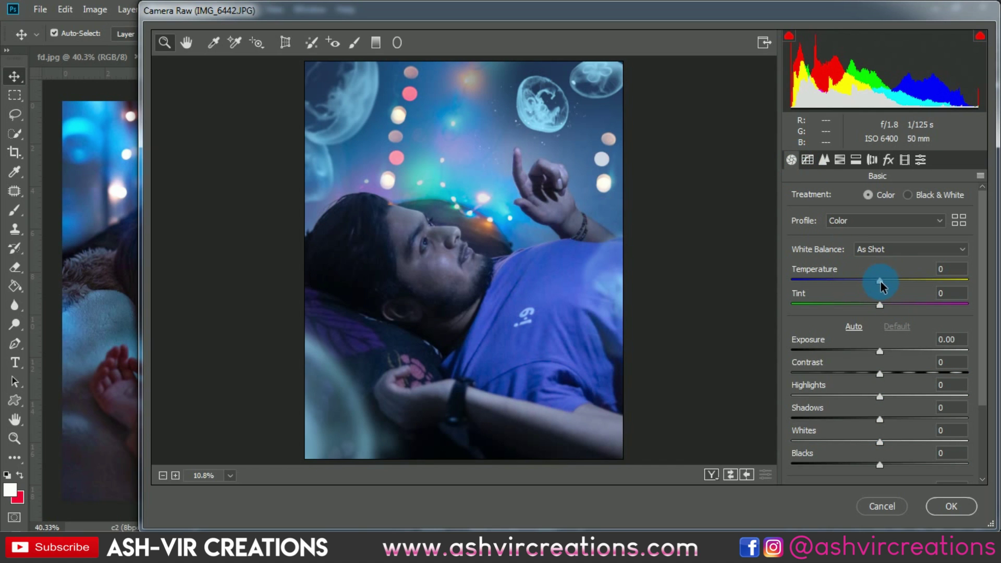
pyautogui.click(897, 162)
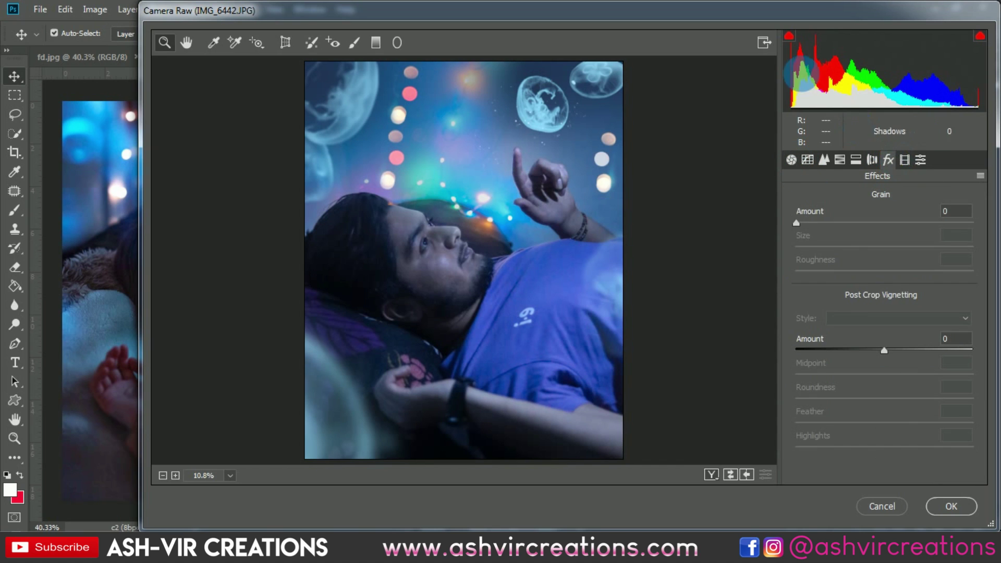
pyautogui.moveTo(824, 11); pyautogui.dragTo(840, 26)
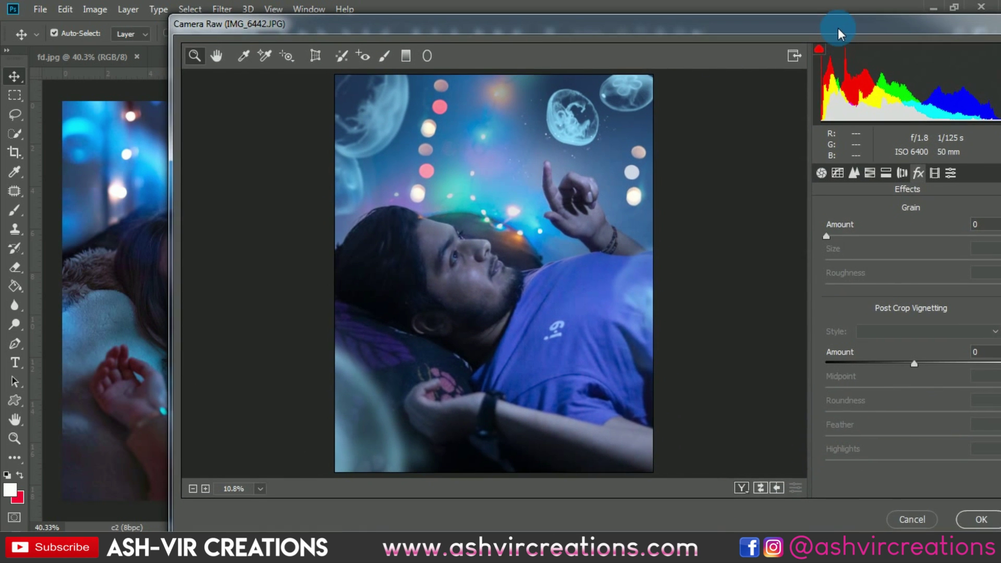
pyautogui.moveTo(911, 32); pyautogui.dragTo(857, 27)
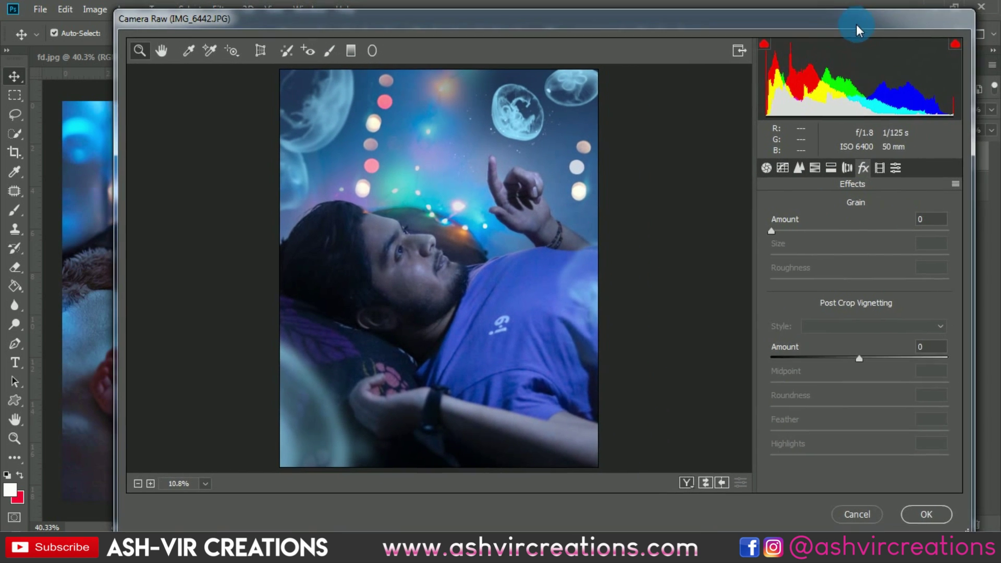
pyautogui.click(880, 167)
pyautogui.moveTo(859, 444); pyautogui.dragTo(811, 446)
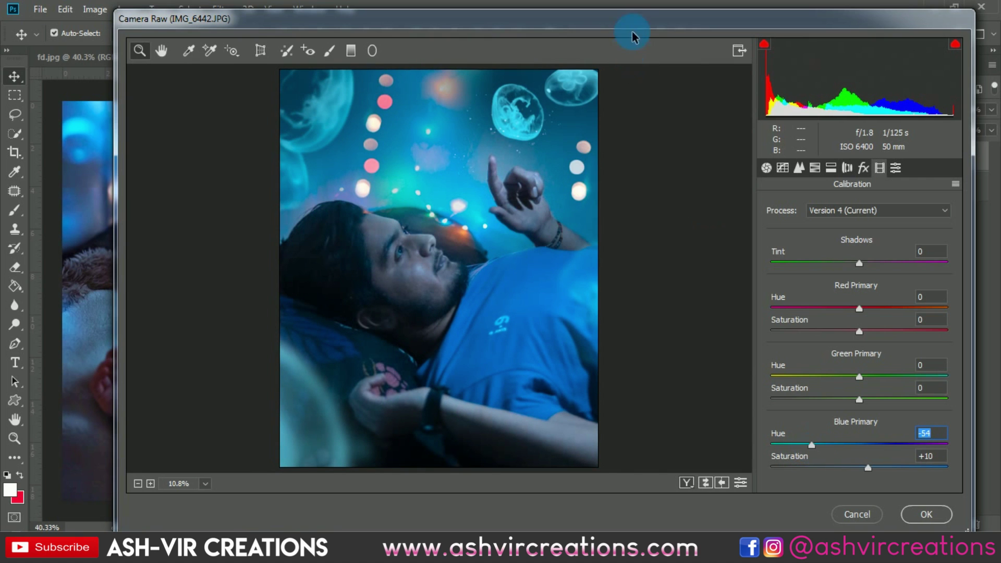
pyautogui.moveTo(630, 22); pyautogui.dragTo(676, 38)
pyautogui.click(803, 195)
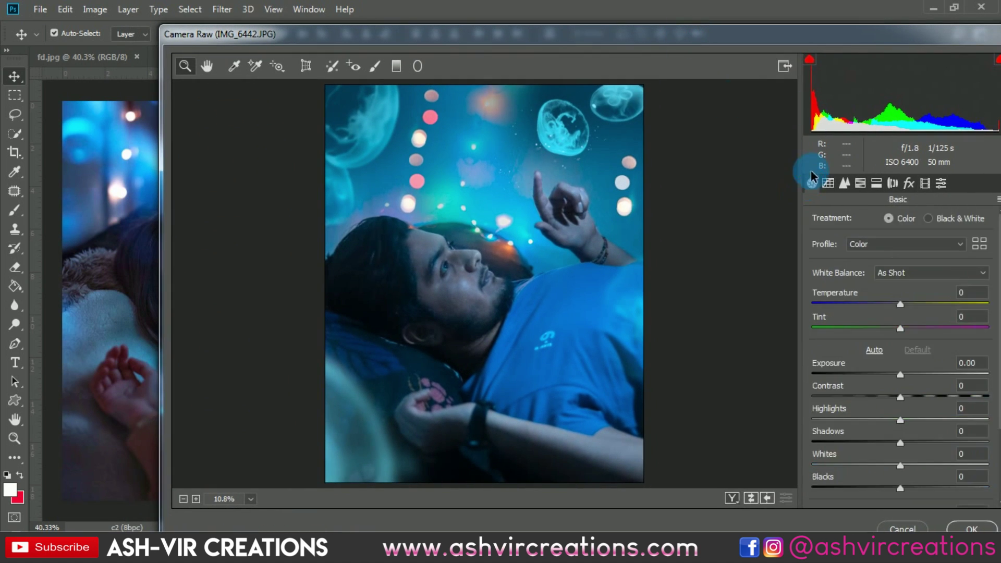
# Step: Set Contrast to +34, Highlights to +41, Shadows to -14, Whites to +17 and Blacks to -7
pyautogui.moveTo(815, 40); pyautogui.dragTo(724, 27)
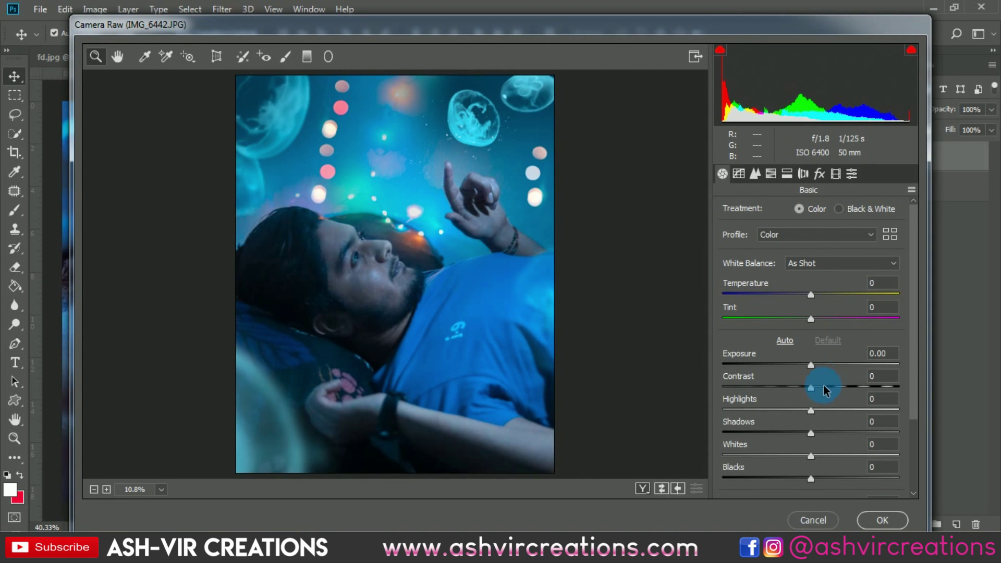
pyautogui.moveTo(826, 386)
pyautogui.mouseDown()
pyautogui.moveTo(874, 386)
pyautogui.moveTo(841, 386)
pyautogui.mouseUp()
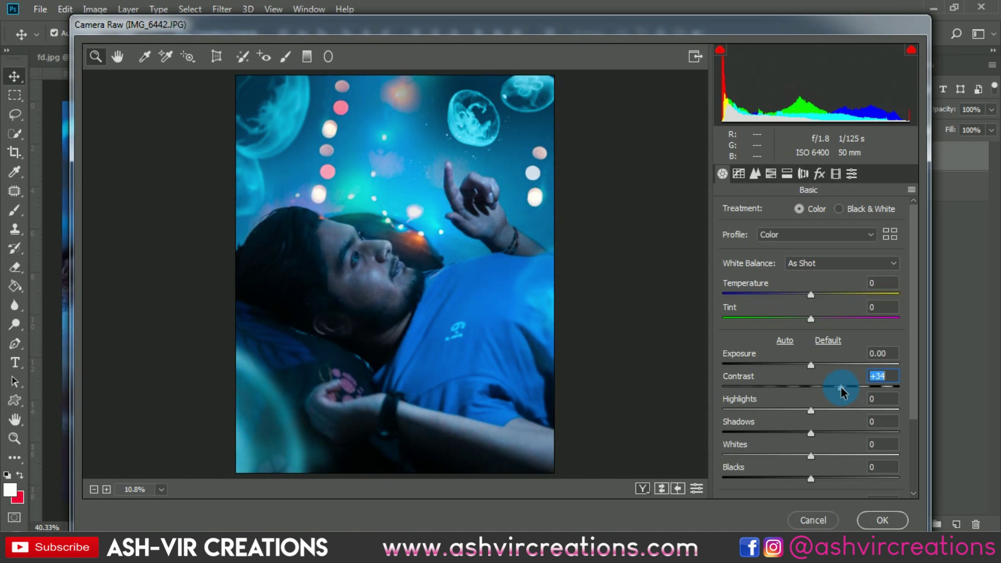
pyautogui.moveTo(661, 23); pyautogui.dragTo(736, 27)
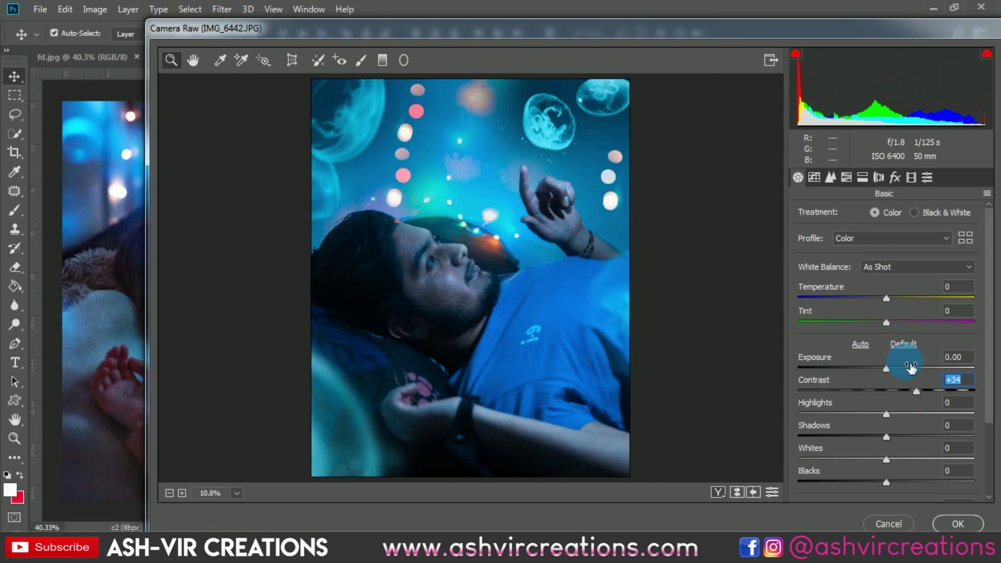
pyautogui.moveTo(888, 414); pyautogui.dragTo(922, 418)
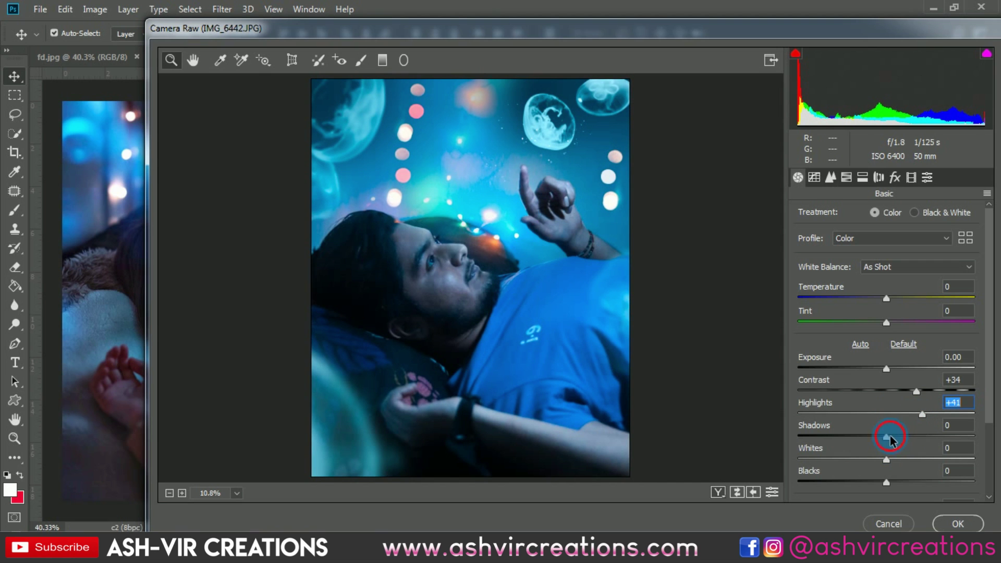
pyautogui.moveTo(890, 436)
pyautogui.mouseDown()
pyautogui.moveTo(934, 436)
pyautogui.moveTo(860, 436)
pyautogui.moveTo(891, 436)
pyautogui.moveTo(878, 437)
pyautogui.mouseUp()
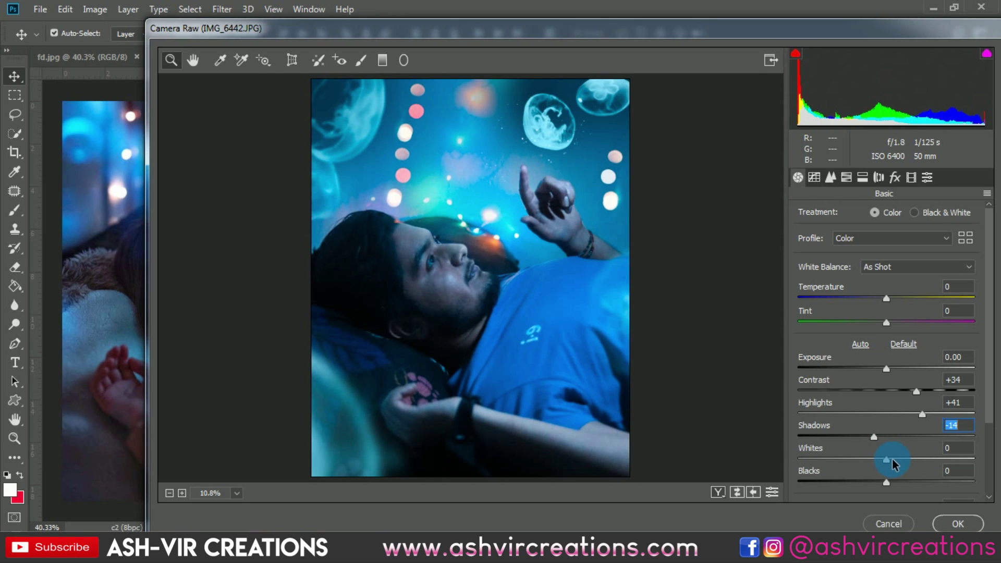
pyautogui.moveTo(892, 462); pyautogui.dragTo(881, 482)
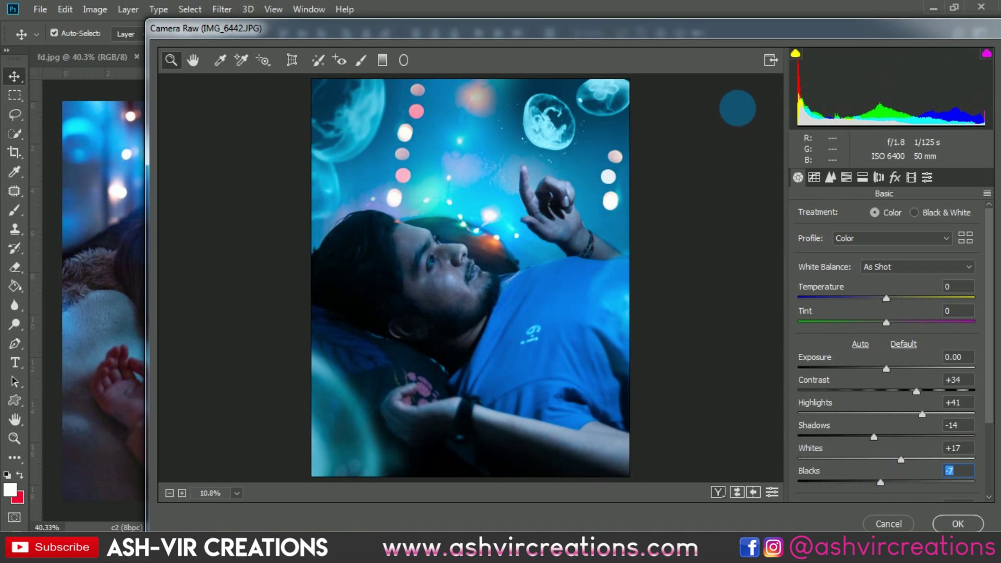
# Step: Set the Sharpening Amount to 9 in the Detail adjustments
pyautogui.moveTo(728, 32); pyautogui.dragTo(749, 43)
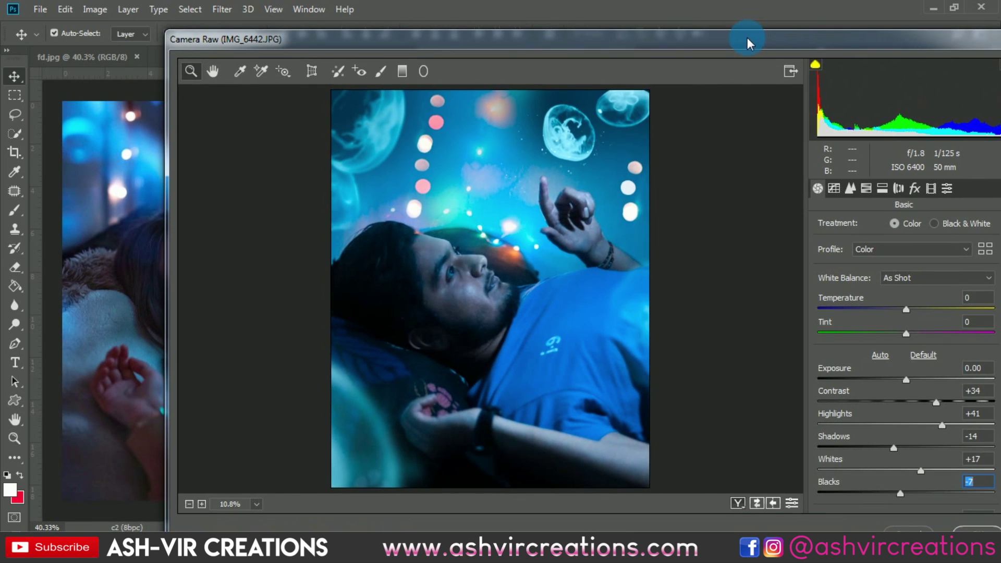
pyautogui.click(838, 190)
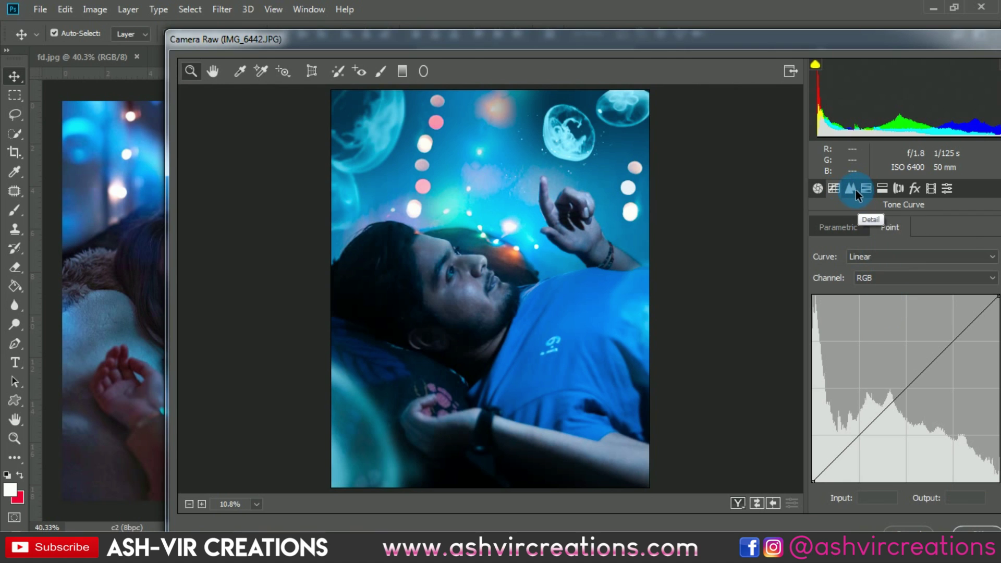
pyautogui.click(855, 190)
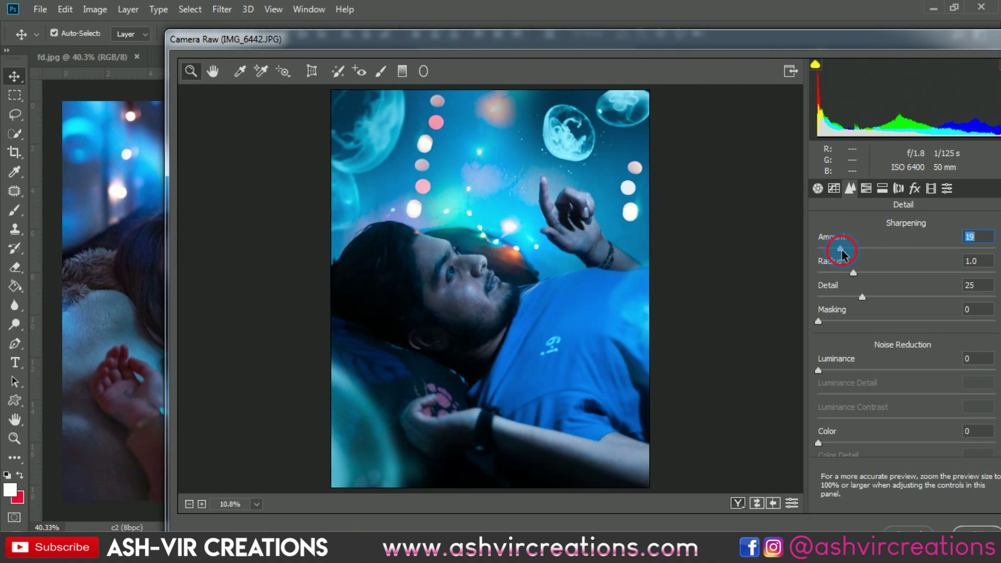
pyautogui.moveTo(842, 254); pyautogui.dragTo(827, 255)
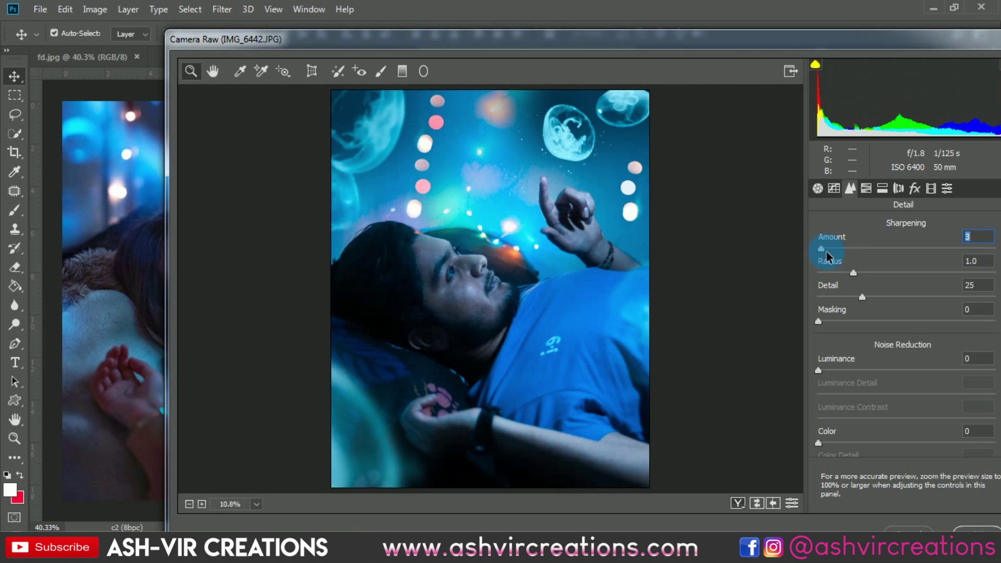
# Step: Try a Clarity of +17 in the Basic adjustments and reset it to 0
pyautogui.click(818, 188)
pyautogui.scroll(-3, 926, 439)
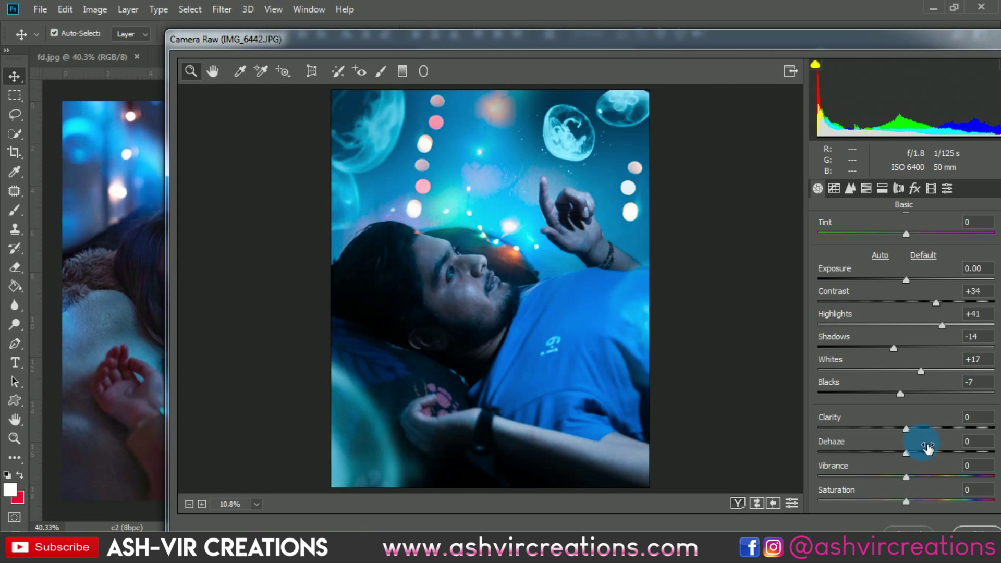
pyautogui.moveTo(919, 435)
pyautogui.mouseDown()
pyautogui.moveTo(946, 434)
pyautogui.moveTo(923, 434)
pyautogui.mouseUp()
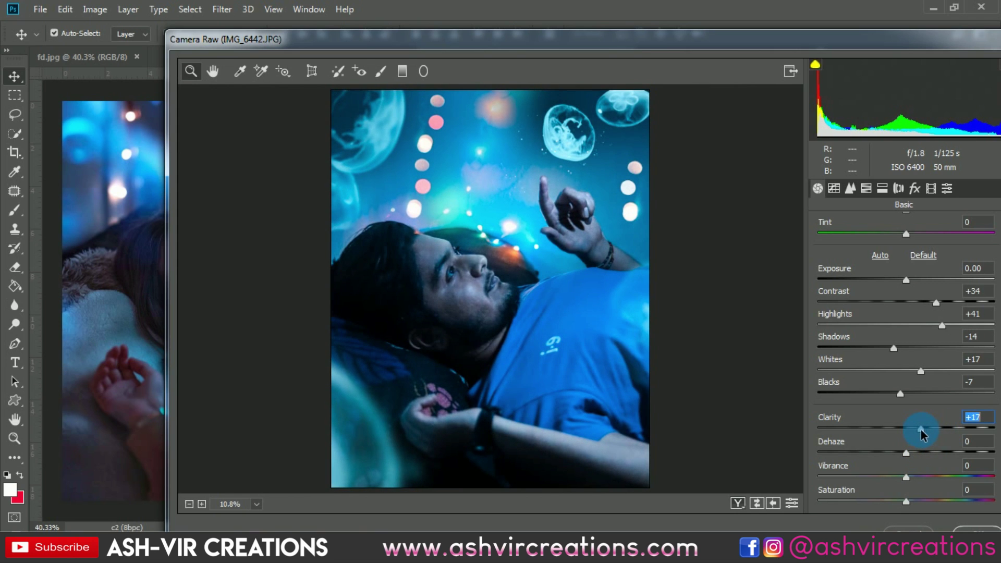
pyautogui.write('0')
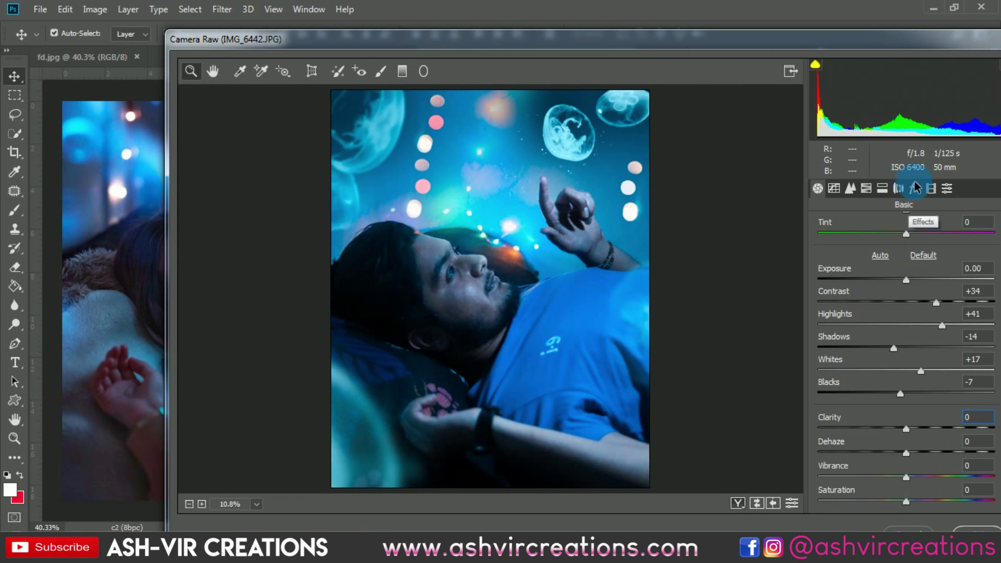
# Step: Tint the highlights with Split Toning at hue 44 and saturation 27
pyautogui.moveTo(898, 44); pyautogui.dragTo(795, 68)
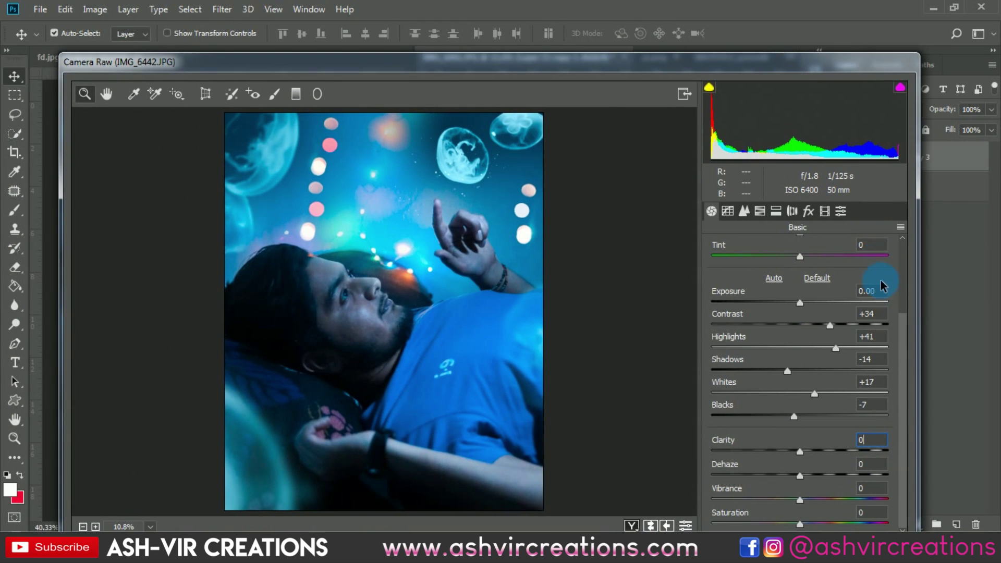
pyautogui.click(792, 210)
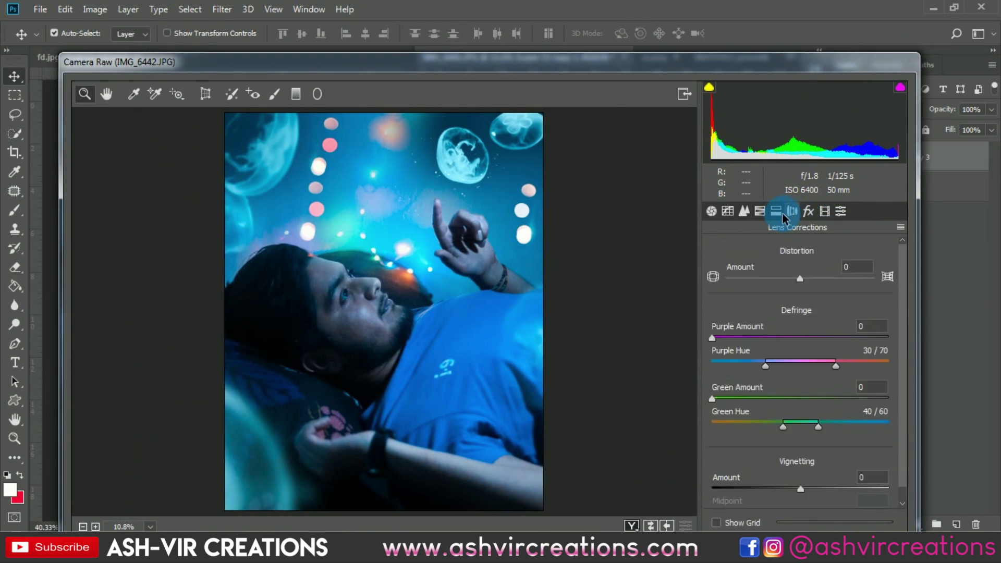
pyautogui.click(775, 211)
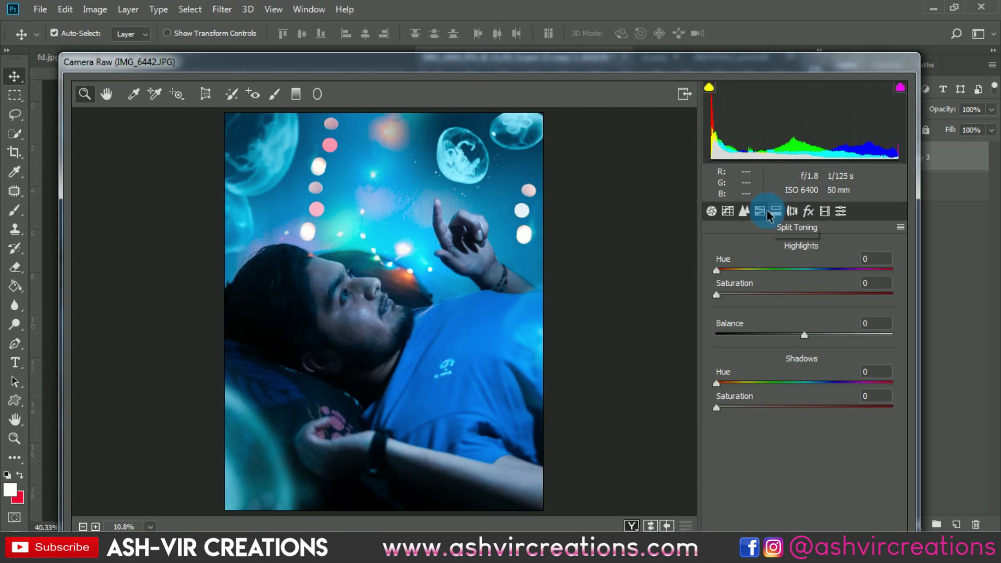
pyautogui.click(750, 270)
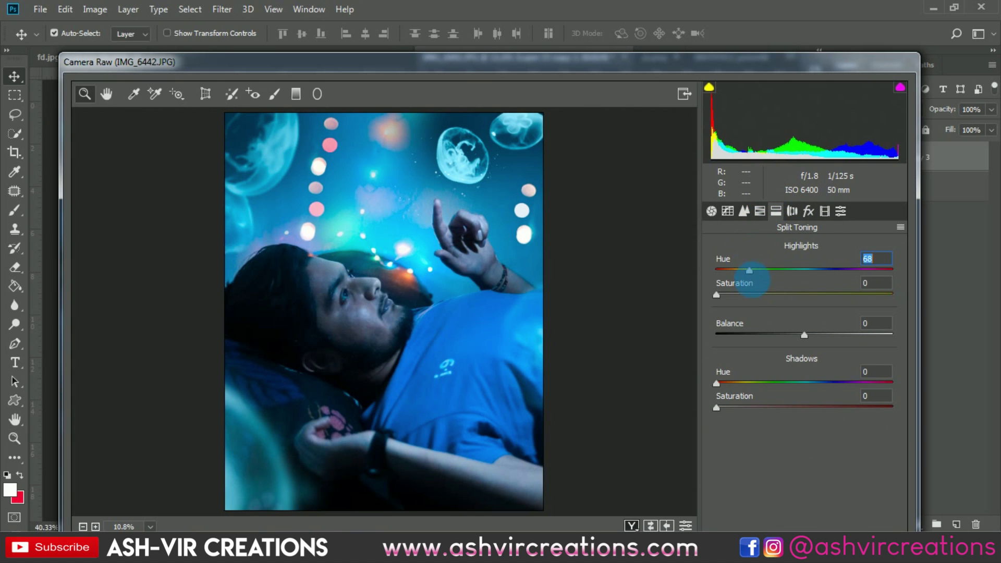
pyautogui.click(752, 294)
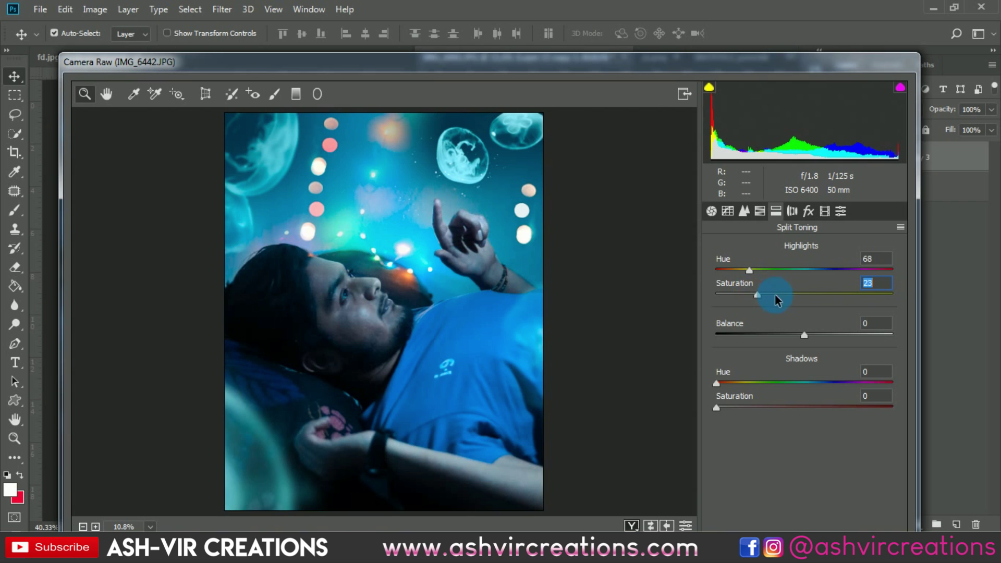
pyautogui.moveTo(773, 293)
pyautogui.mouseDown()
pyautogui.moveTo(800, 292)
pyautogui.moveTo(749, 298)
pyautogui.moveTo(784, 273)
pyautogui.moveTo(718, 268)
pyautogui.moveTo(798, 292)
pyautogui.moveTo(781, 300)
pyautogui.mouseUp()
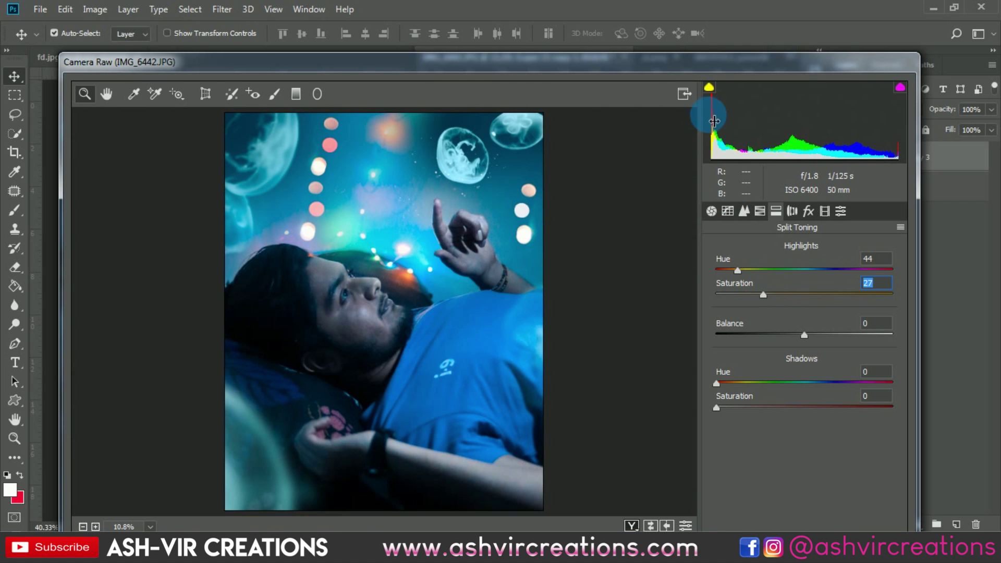
# Step: Shift the Aquas hue to +22 and the Blues hue to +3 in the HSL Adjustments
pyautogui.moveTo(711, 68); pyautogui.dragTo(803, 53)
pyautogui.click(848, 201)
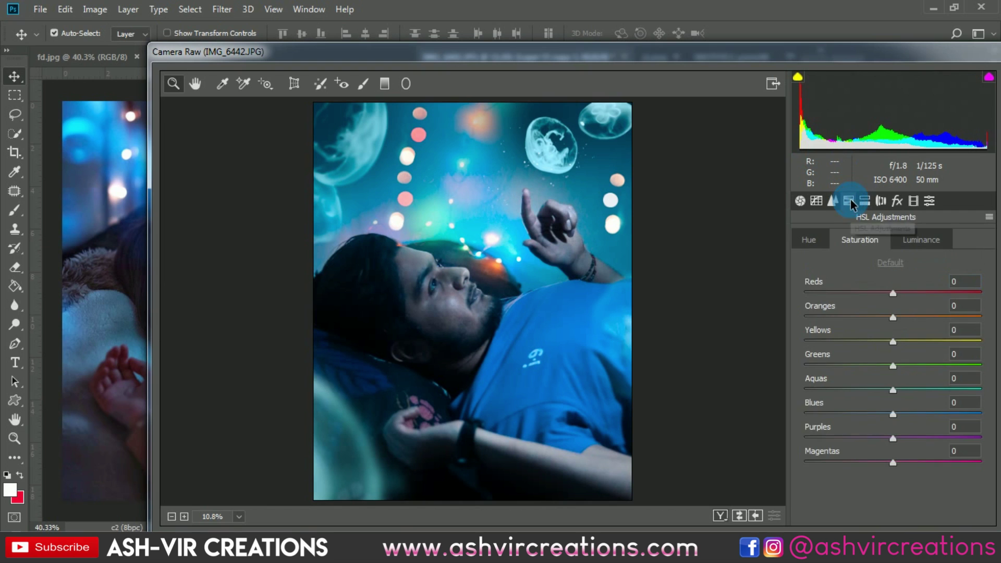
pyautogui.click(809, 239)
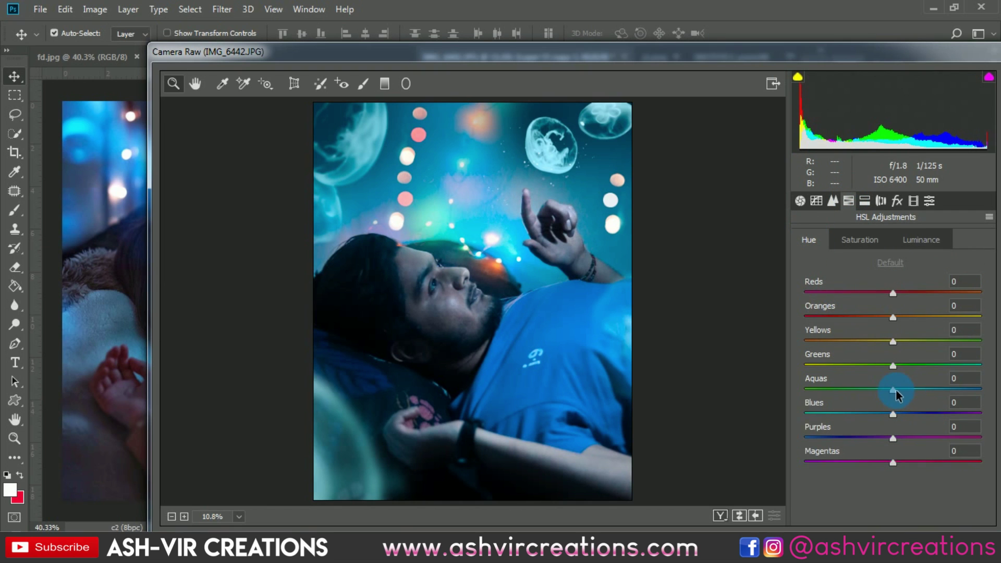
pyautogui.moveTo(893, 390); pyautogui.dragTo(898, 415)
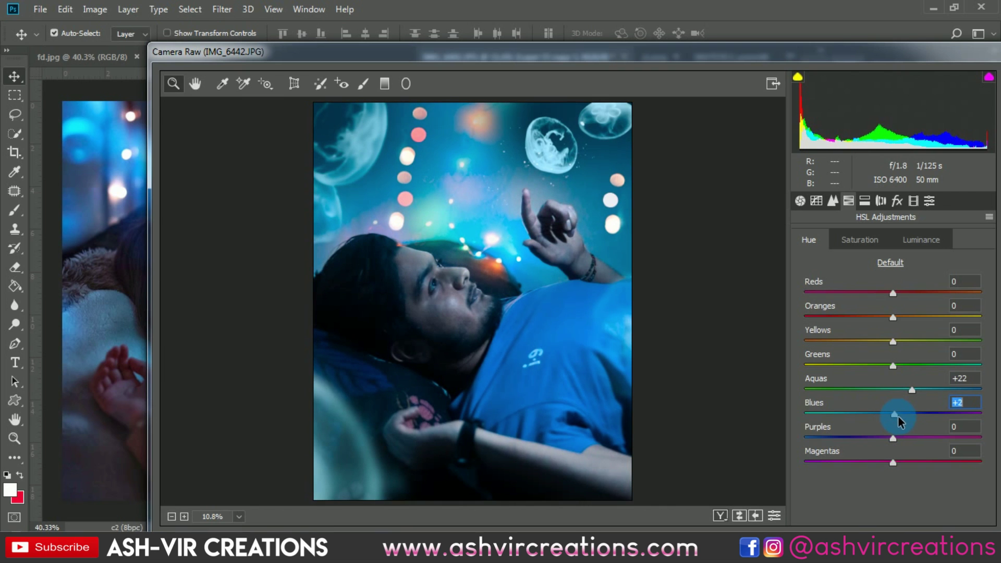
# Step: Lift the Blue channel's tone curve slightly with a point at input 61, output 66, leaving no second point in the upper part
pyautogui.moveTo(681, 51); pyautogui.dragTo(657, 69)
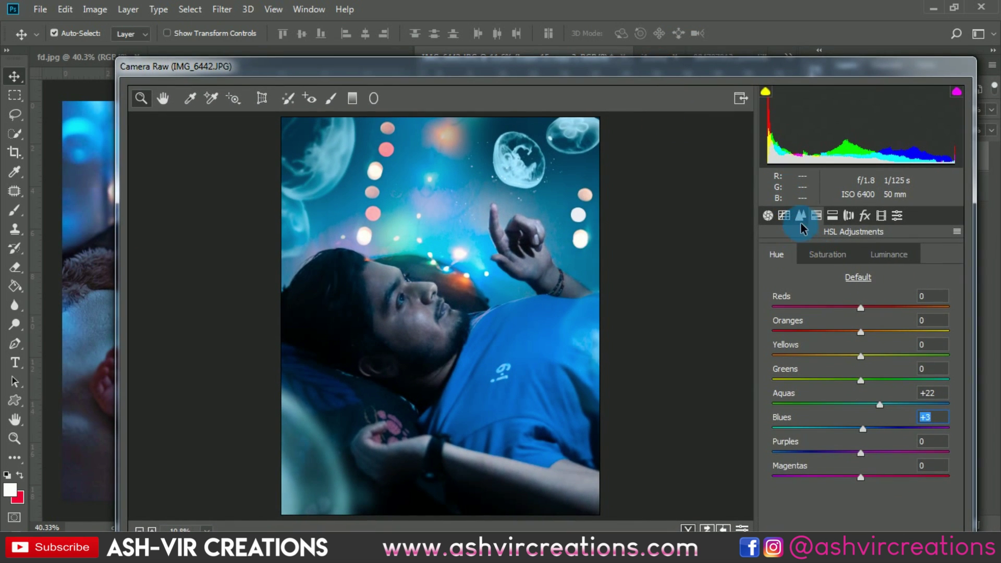
pyautogui.click(784, 215)
pyautogui.click(827, 305)
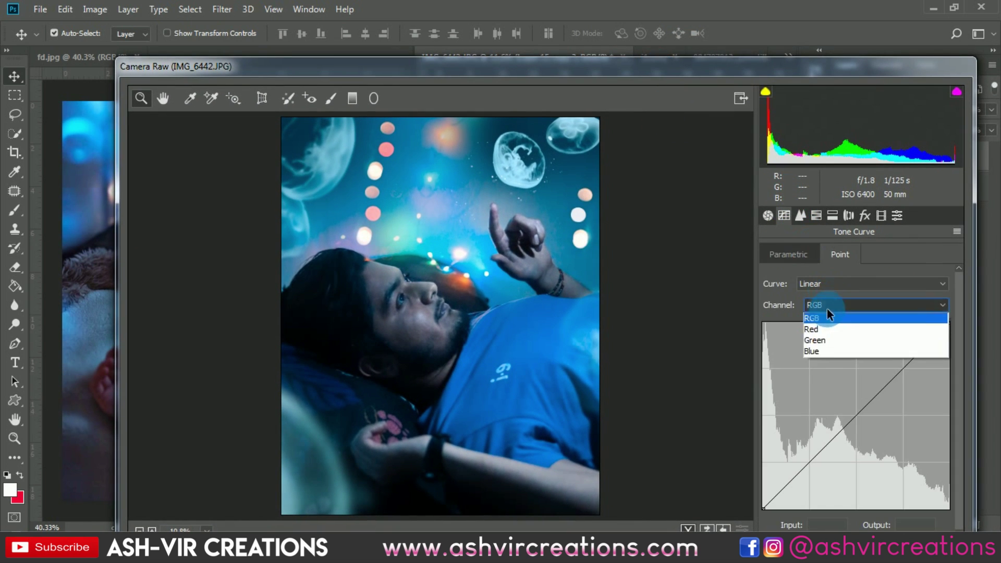
pyautogui.click(819, 351)
pyautogui.click(808, 461)
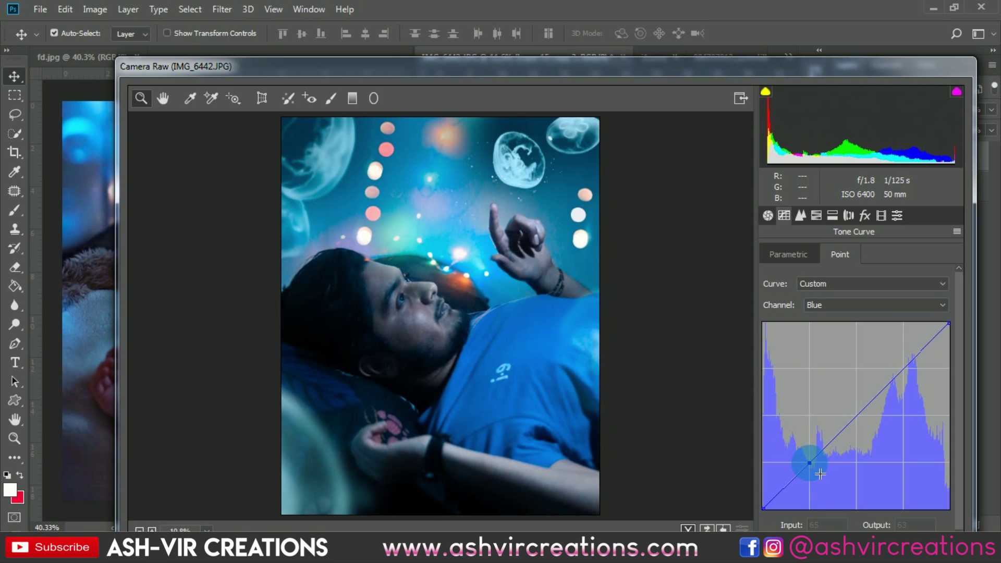
pyautogui.click(905, 370)
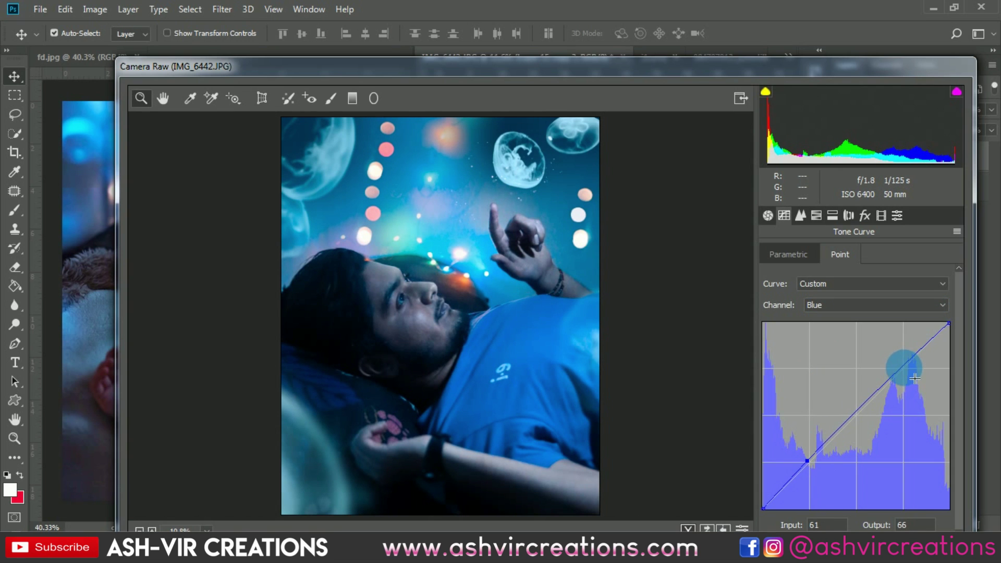
pyautogui.moveTo(916, 383); pyautogui.dragTo(991, 439)
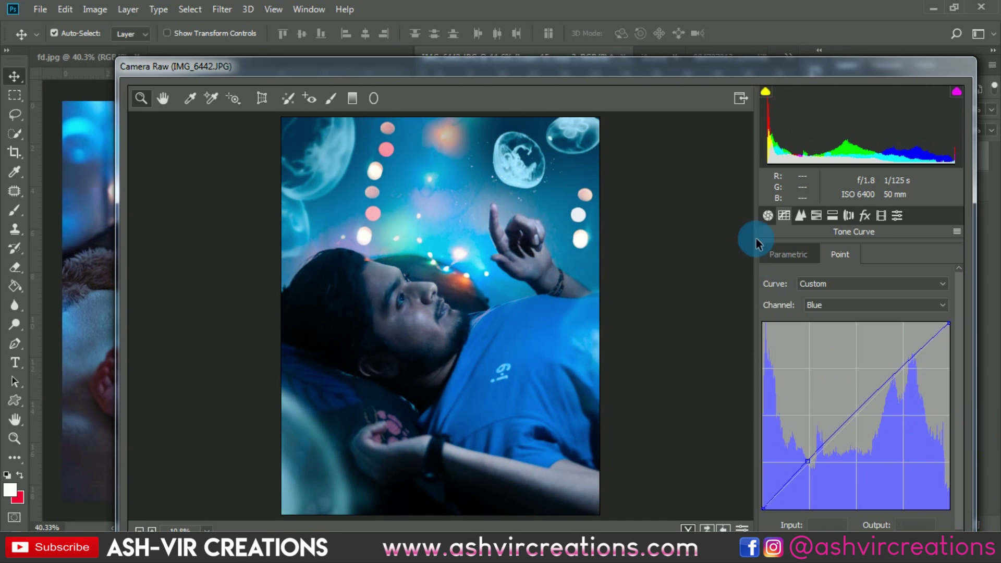
# Step: Lower the Contrast slightly in the Basic adjustments
pyautogui.click(766, 215)
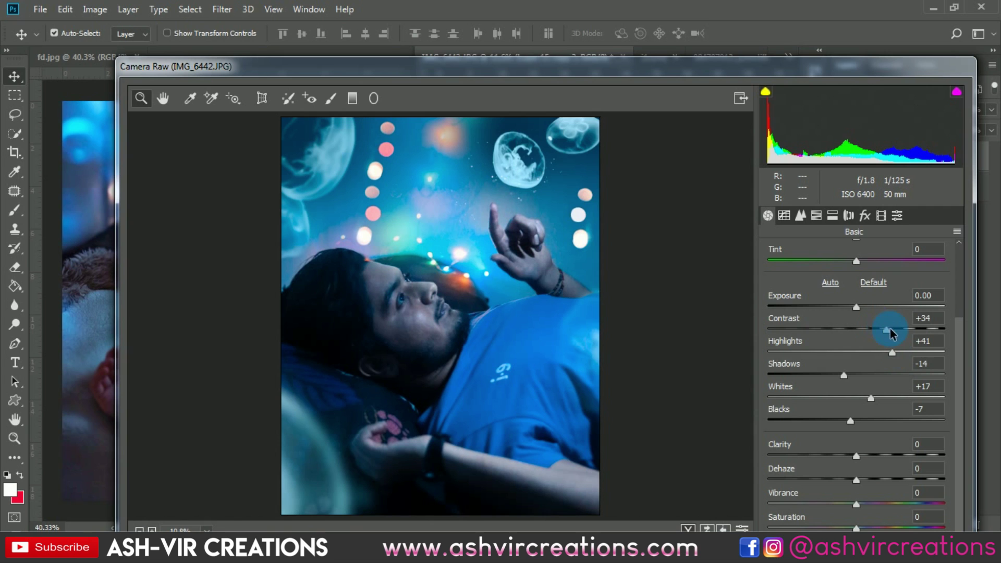
pyautogui.moveTo(890, 334); pyautogui.dragTo(882, 333)
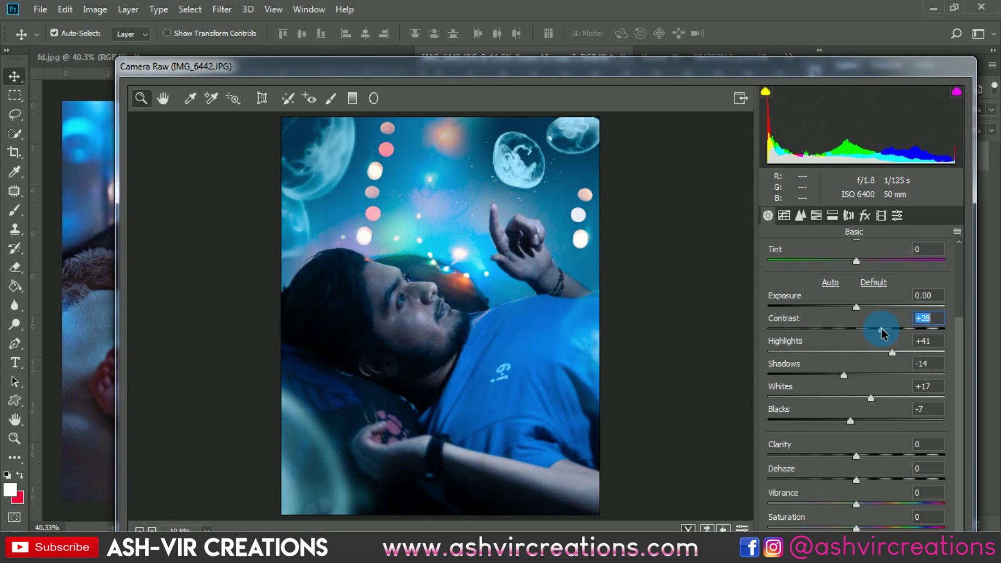
# Step: Raise the luminance of the Reds to +13 and the Oranges to +4, and check the man's face up close
pyautogui.click(816, 215)
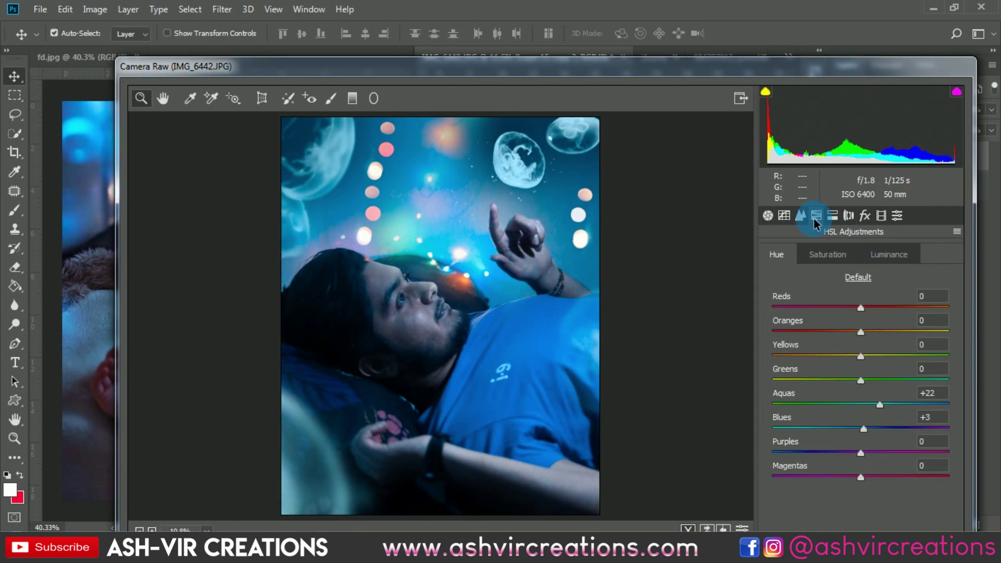
pyautogui.click(800, 216)
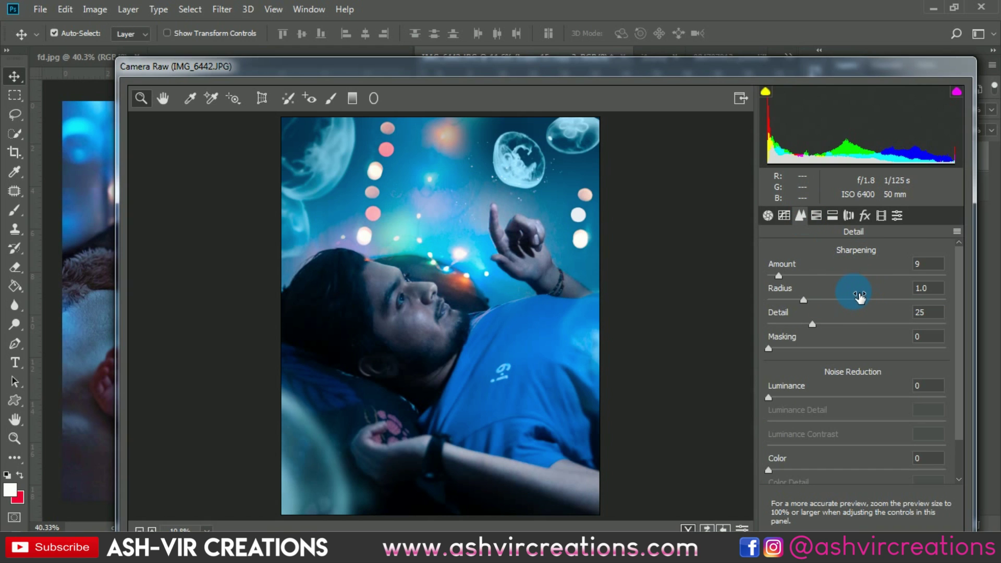
pyautogui.click(816, 216)
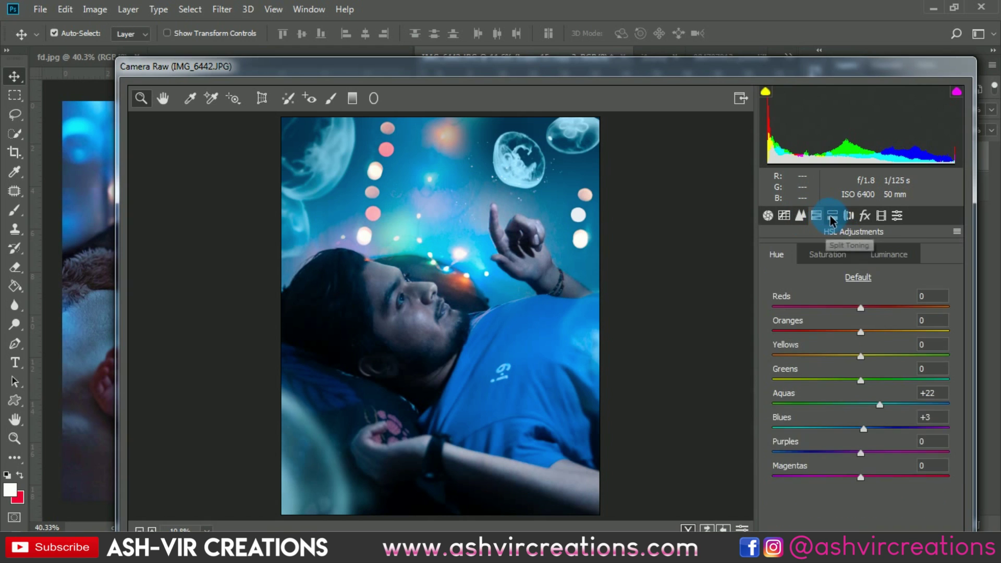
pyautogui.click(832, 215)
pyautogui.click(817, 217)
pyautogui.click(891, 253)
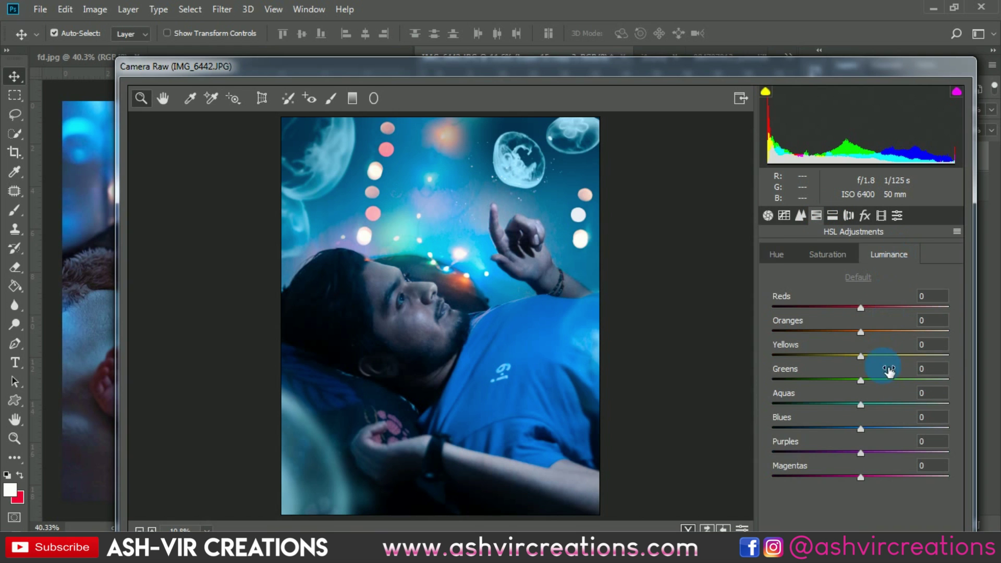
pyautogui.doubleClick(883, 428)
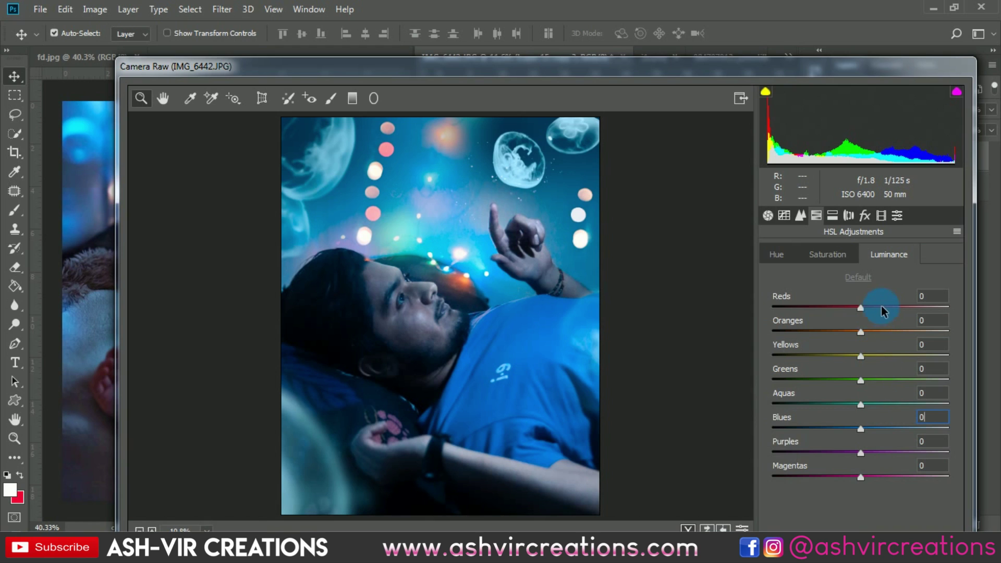
pyautogui.moveTo(883, 311); pyautogui.dragTo(864, 333)
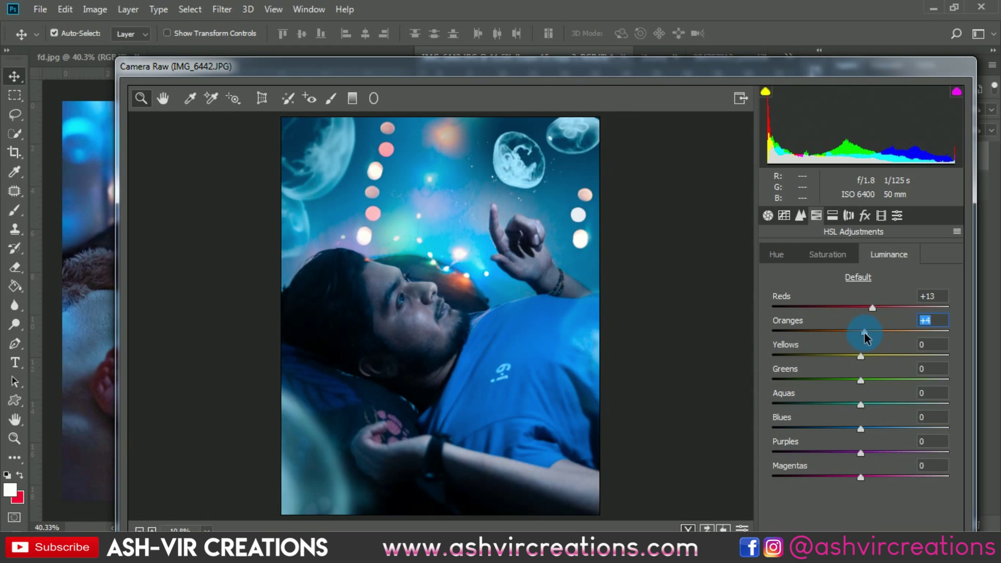
pyautogui.click(453, 341)
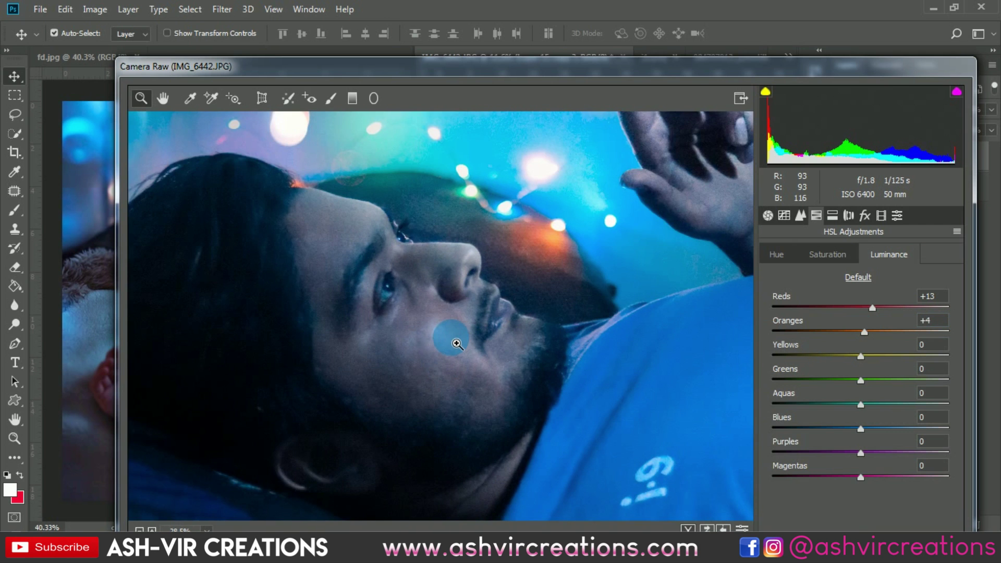
pyautogui.moveTo(456, 342); pyautogui.dragTo(425, 311)
pyautogui.moveTo(469, 391); pyautogui.dragTo(446, 375)
pyautogui.click(446, 375)
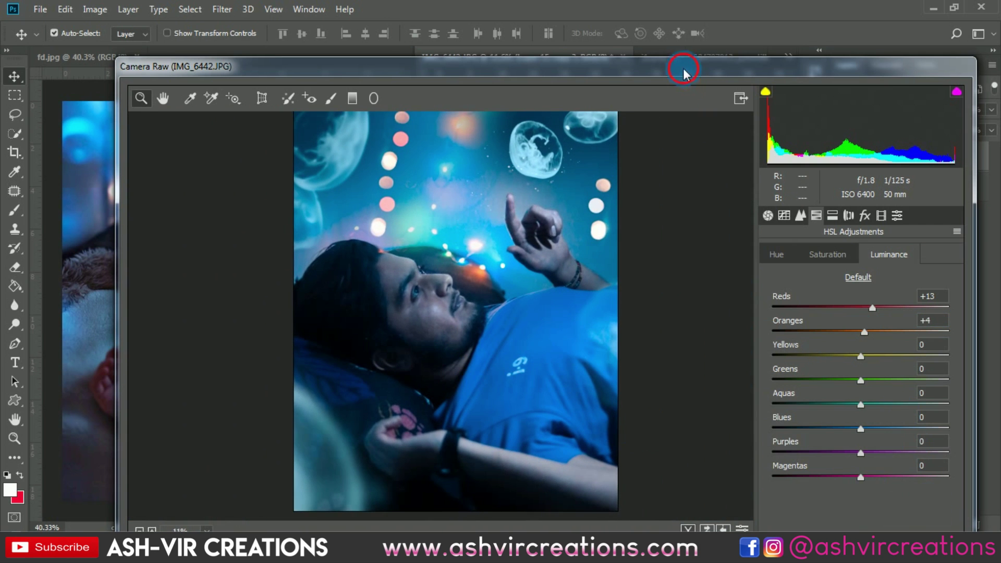
# Step: Review the Split Toning and Effects settings and apply the Camera Raw grade to the composite layer
pyautogui.moveTo(682, 67); pyautogui.dragTo(658, 36)
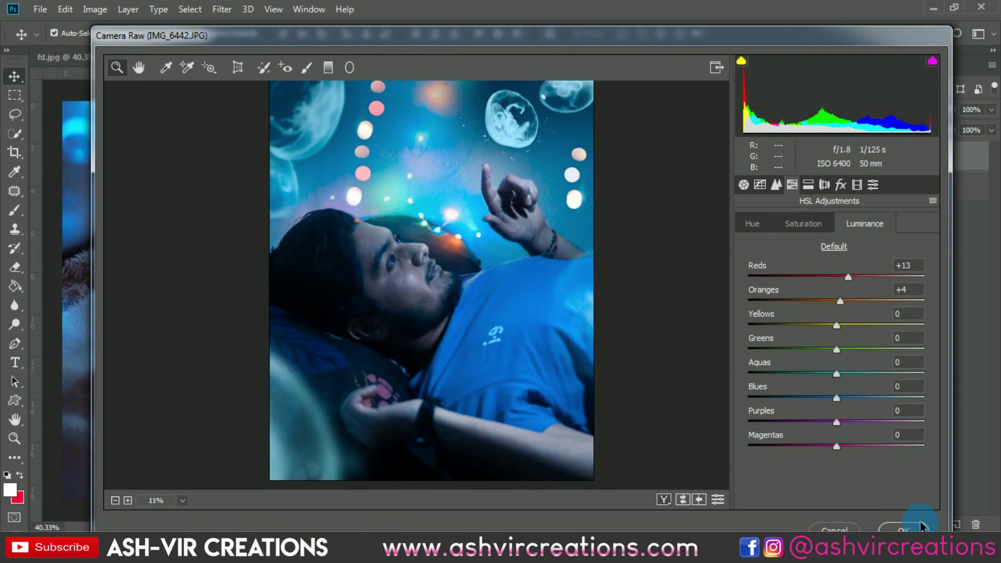
pyautogui.click(808, 185)
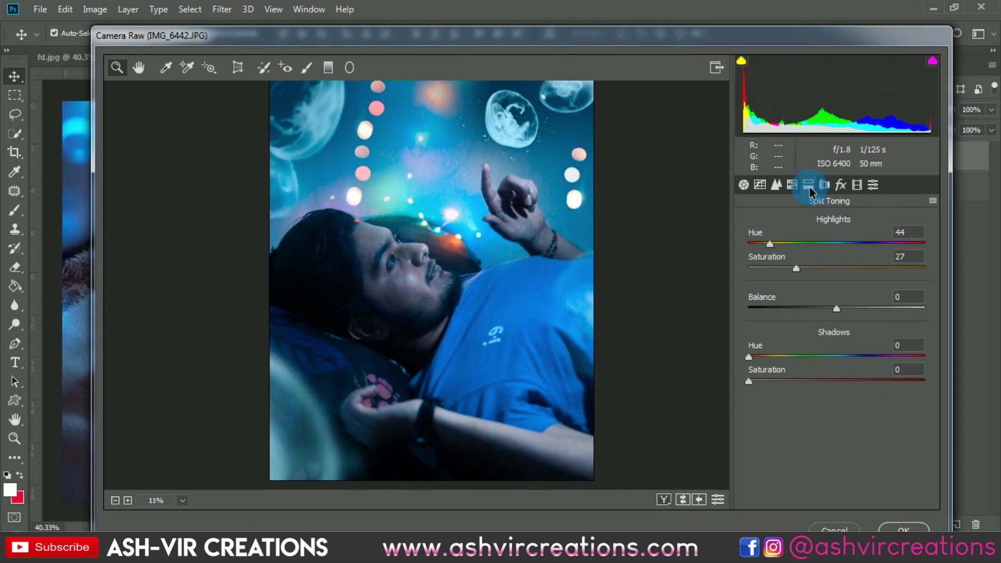
pyautogui.click(839, 185)
pyautogui.click(902, 528)
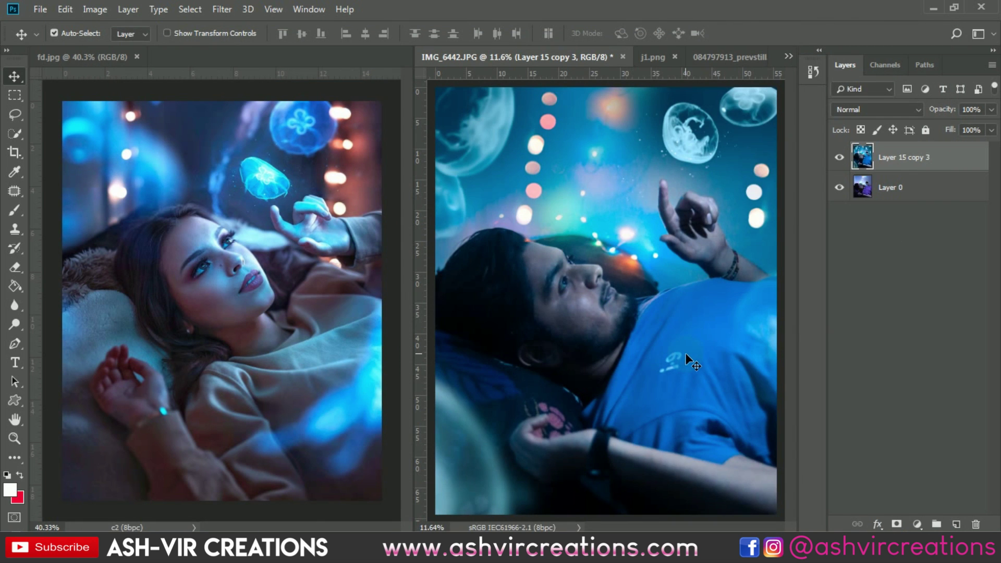
# Step: Compare the graded composite with the original photo by repeatedly hiding and showing Layer 15 copy 3 beside the reference image
pyautogui.scroll(-1, 686, 352)
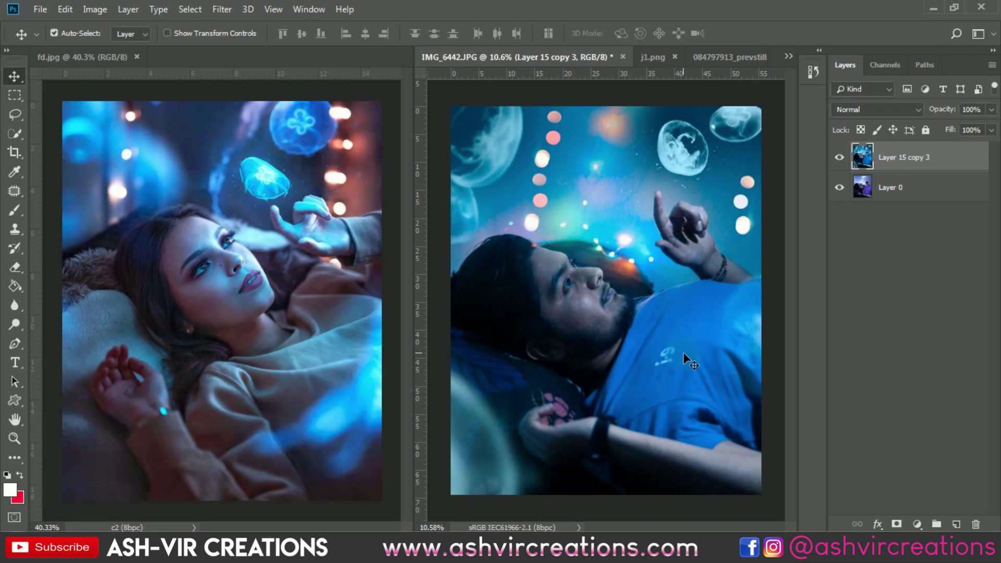
pyautogui.scroll(1, 683, 354)
pyautogui.scroll(-1, 683, 349)
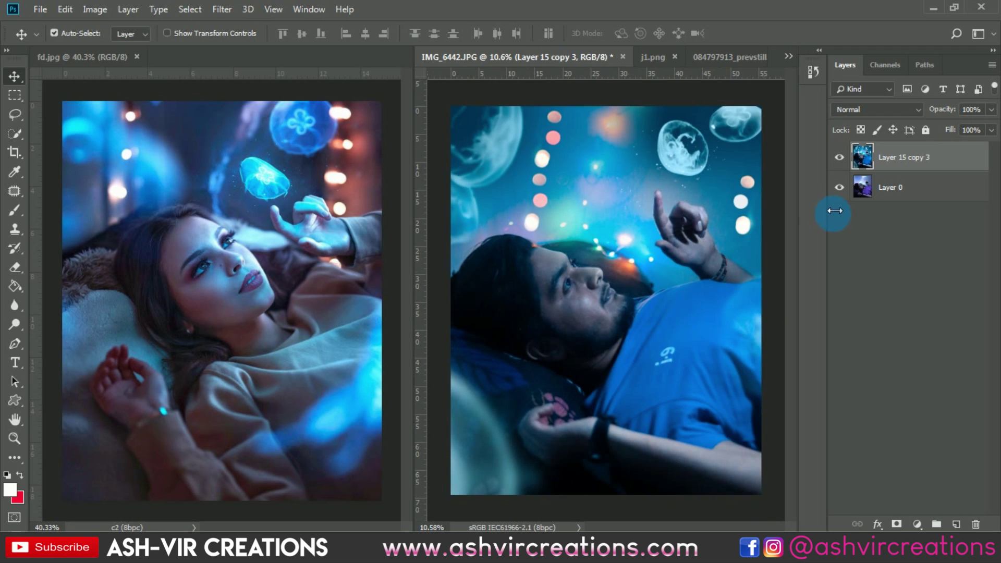
pyautogui.click(839, 158)
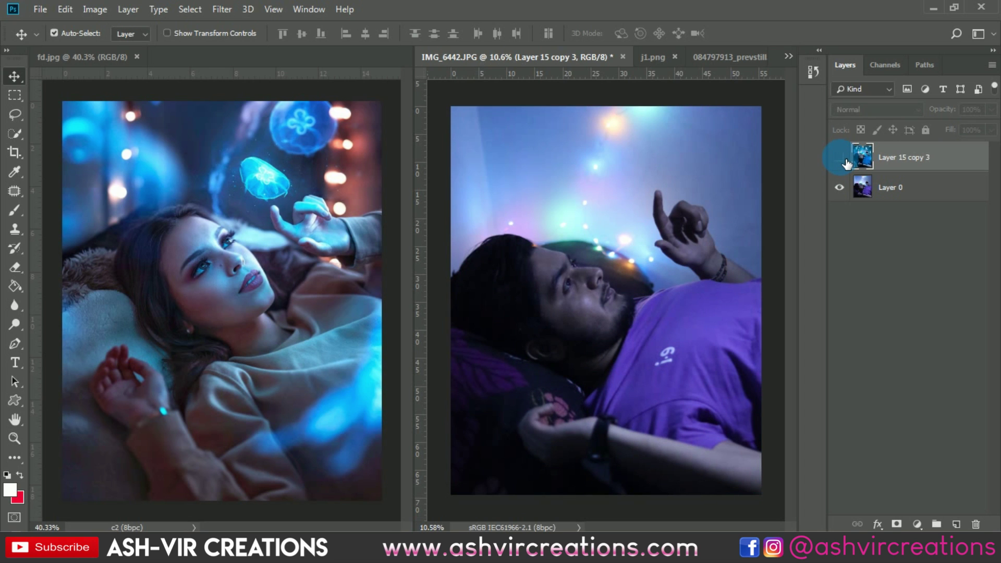
pyautogui.click(845, 162)
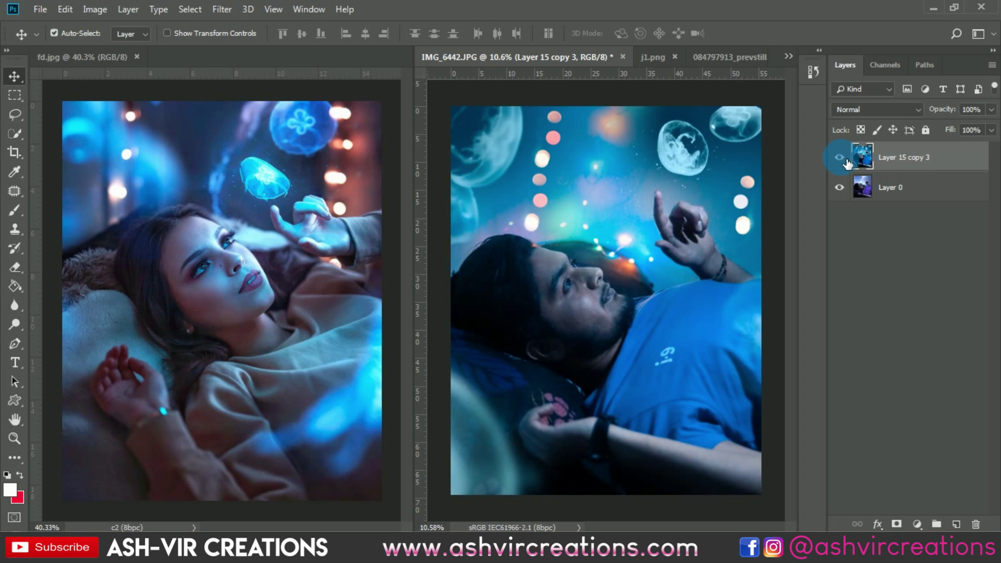
pyautogui.click(840, 158)
pyautogui.click(846, 162)
pyautogui.click(846, 163)
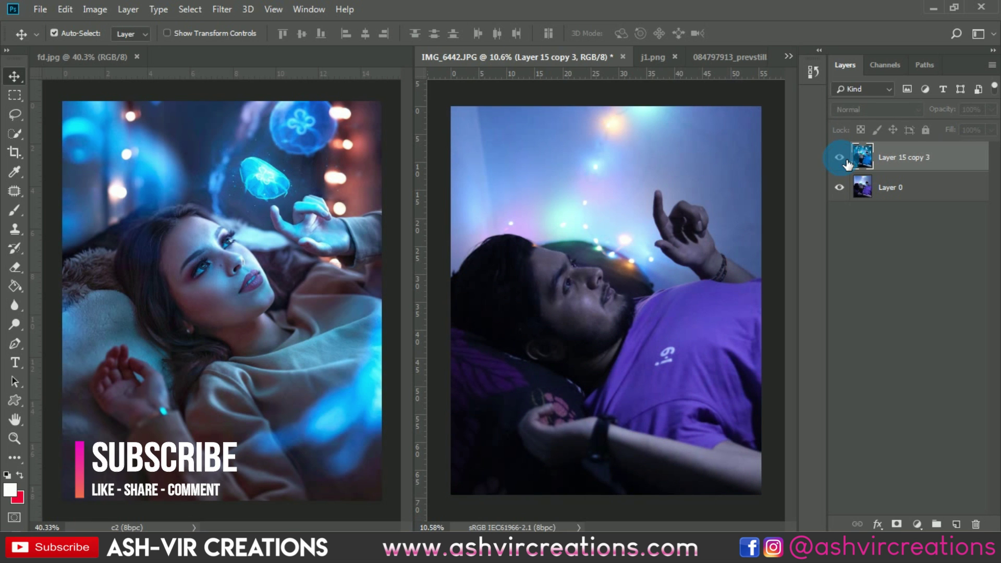
pyautogui.click(846, 163)
pyautogui.click(846, 163)
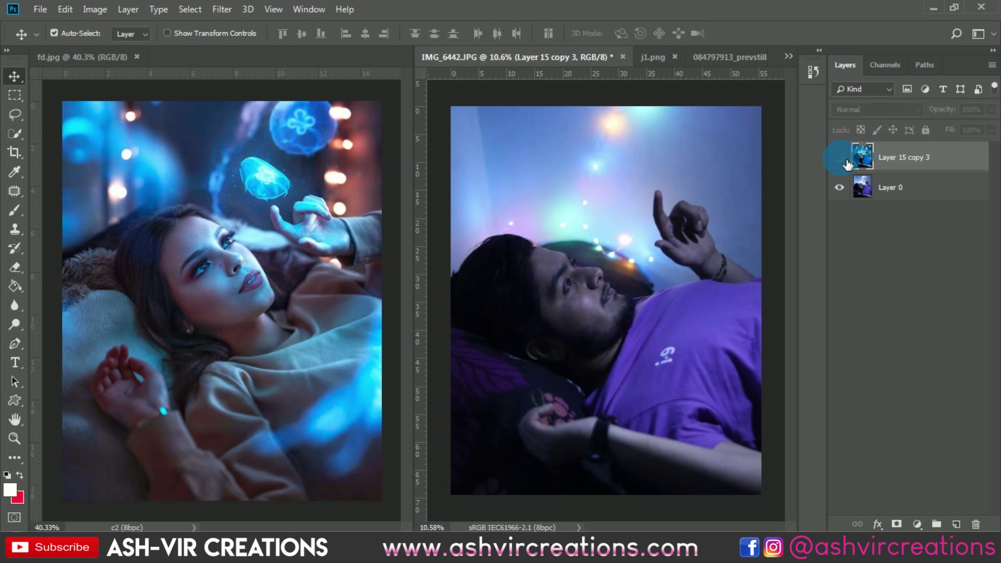
pyautogui.click(846, 163)
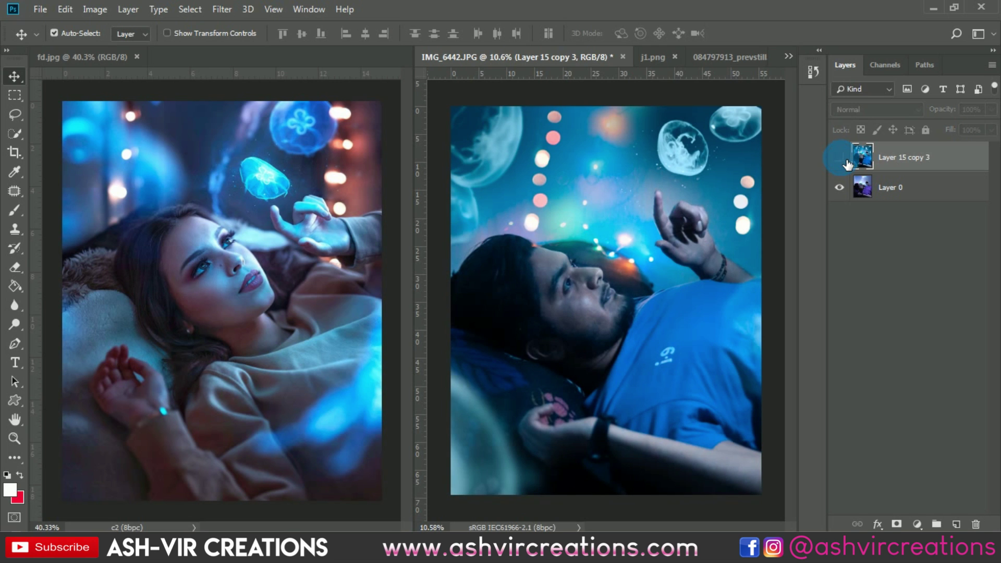
pyautogui.click(848, 165)
pyautogui.click(849, 166)
pyautogui.click(849, 166)
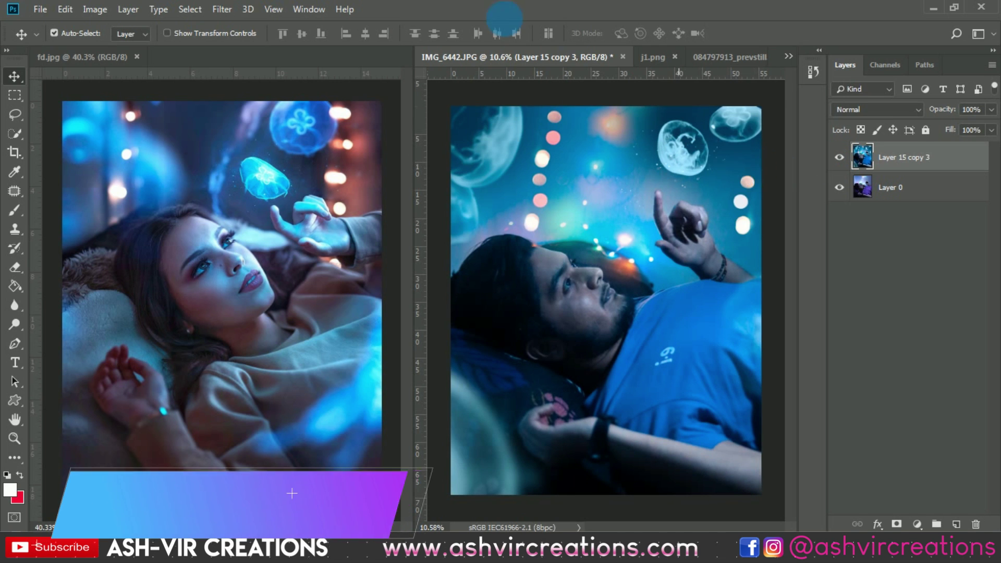
# Step: Consolidate all open documents into tabs and fit the composite to the window
pyautogui.click(308, 9)
pyautogui.moveTo(368, 22)
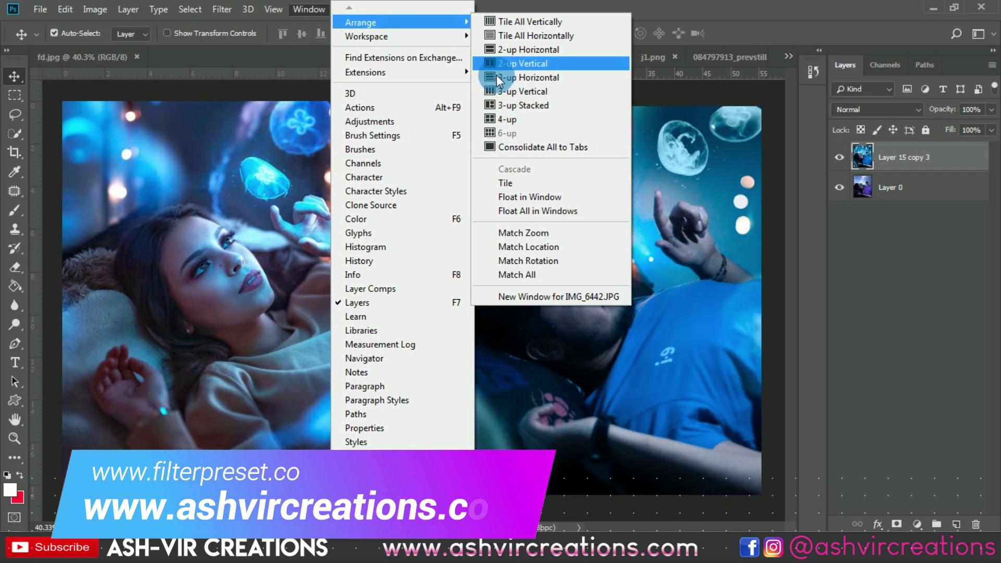
pyautogui.click(514, 141)
pyautogui.hotkey('ctrl', '0')
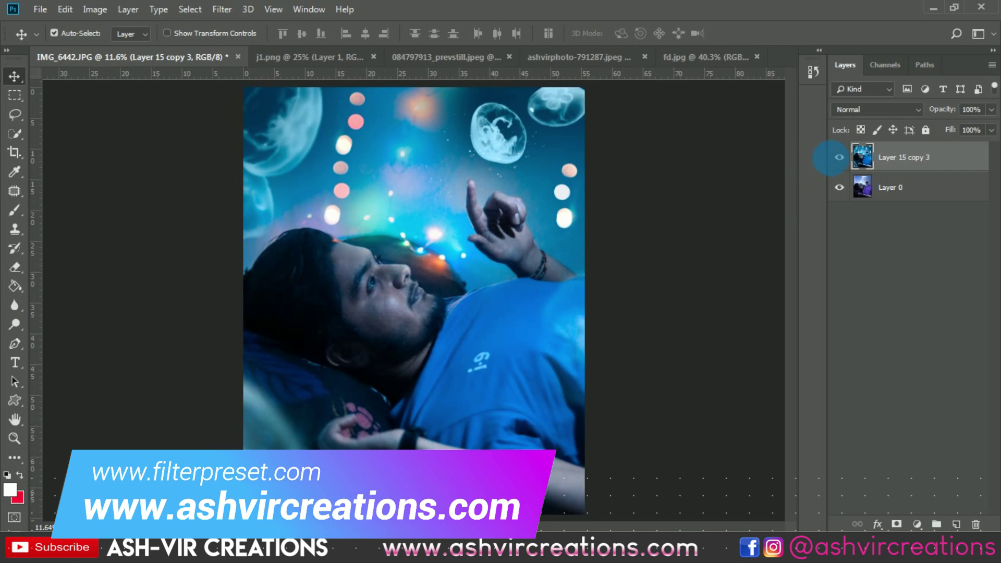
# Step: Check the full-window composite against the original by toggling its layer, and examine the man's face, hand and the jellyfish up close
pyautogui.click(838, 159)
pyautogui.click(838, 159)
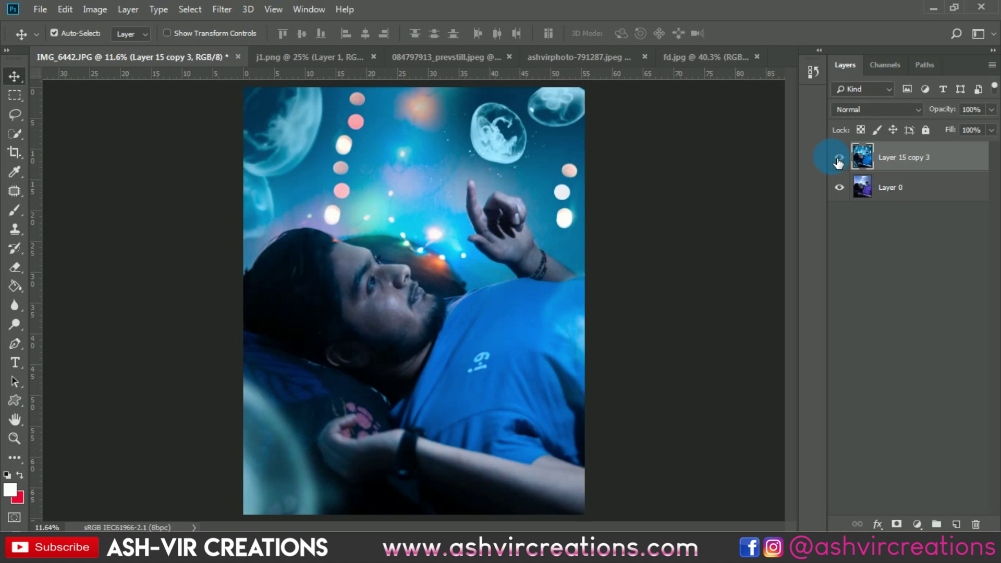
pyautogui.click(838, 159)
pyautogui.click(838, 159)
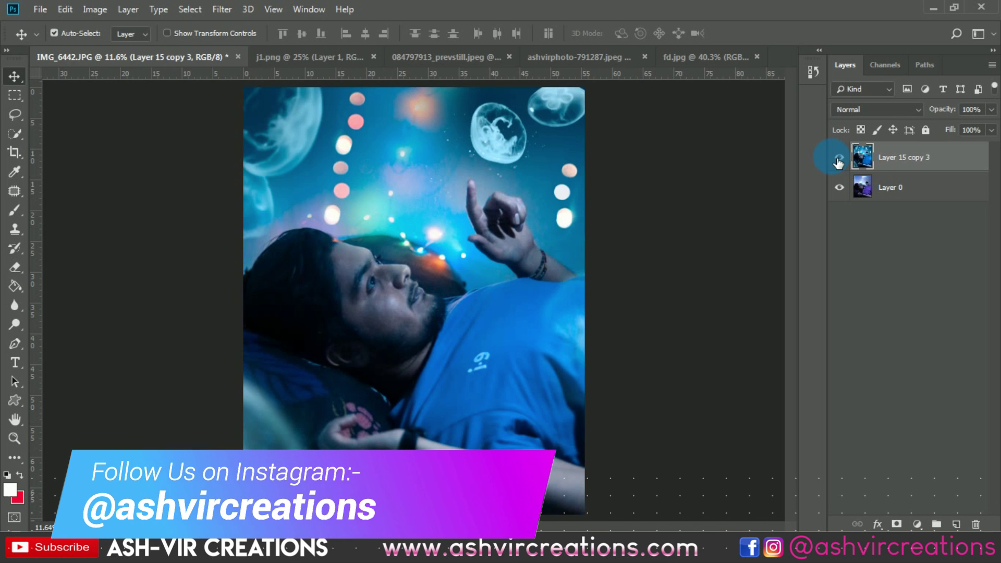
pyautogui.click(839, 158)
pyautogui.click(838, 159)
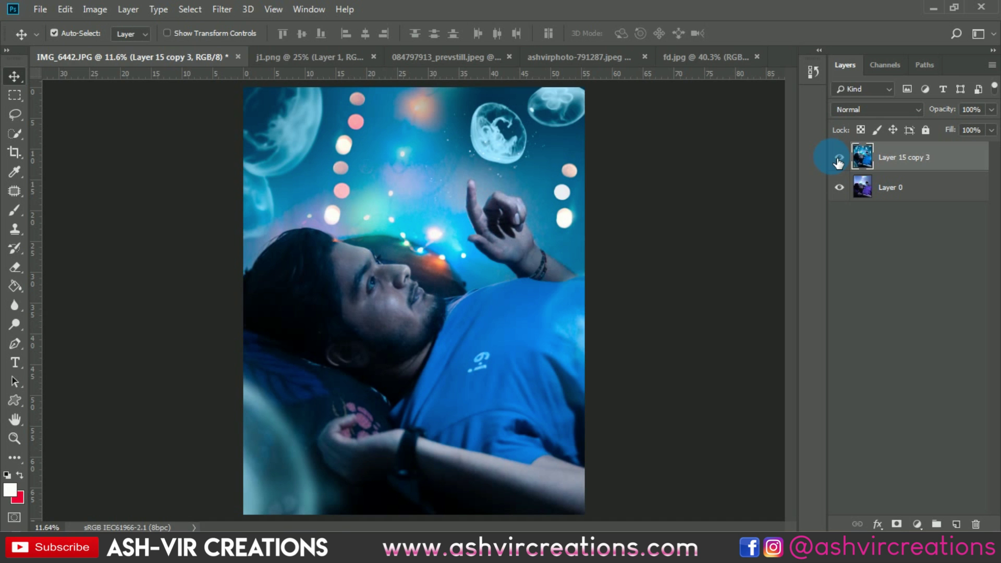
pyautogui.scroll(1, 661, 252)
pyautogui.scroll(1, 516, 287)
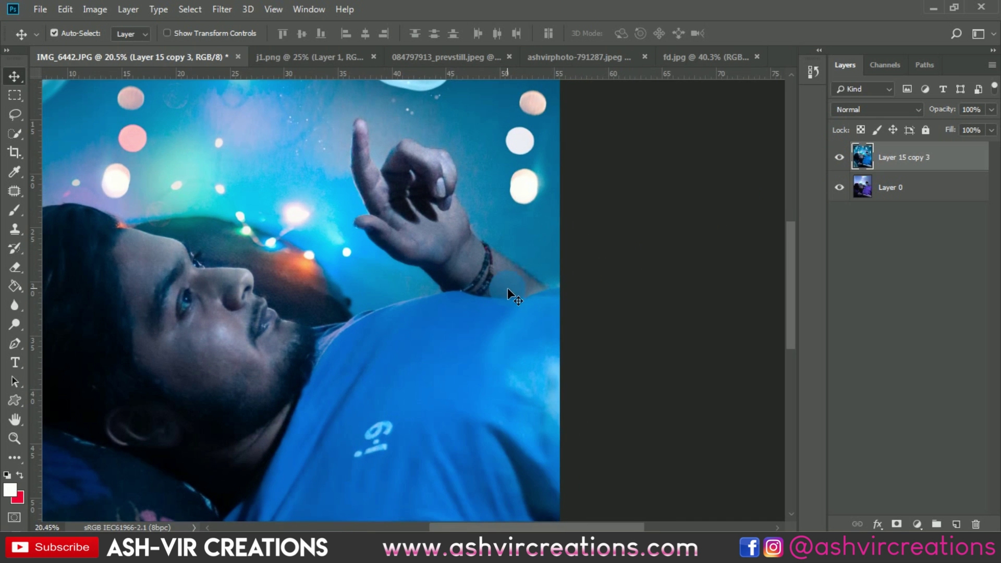
pyautogui.moveTo(439, 303); pyautogui.dragTo(590, 377)
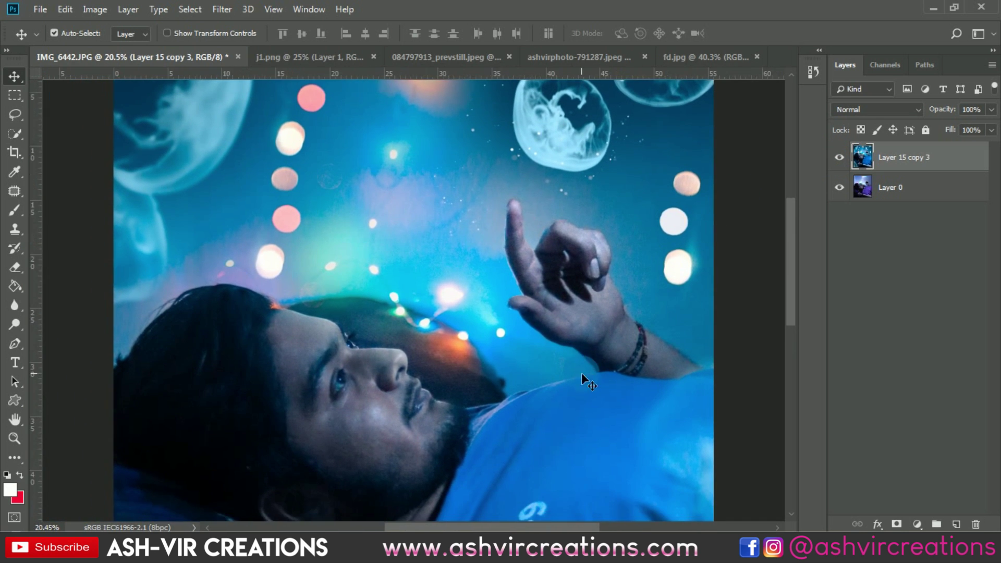
pyautogui.scroll(-4, 581, 373)
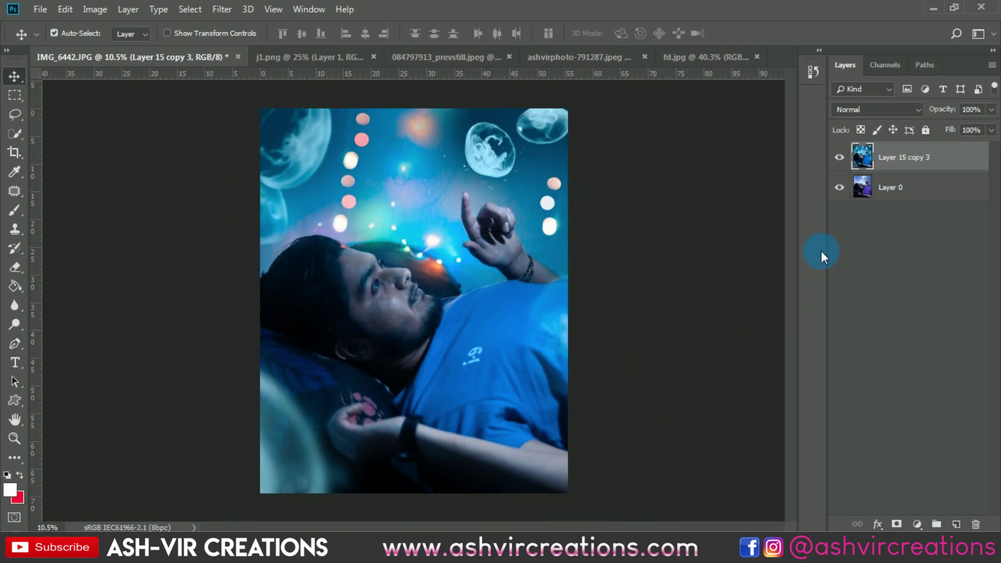